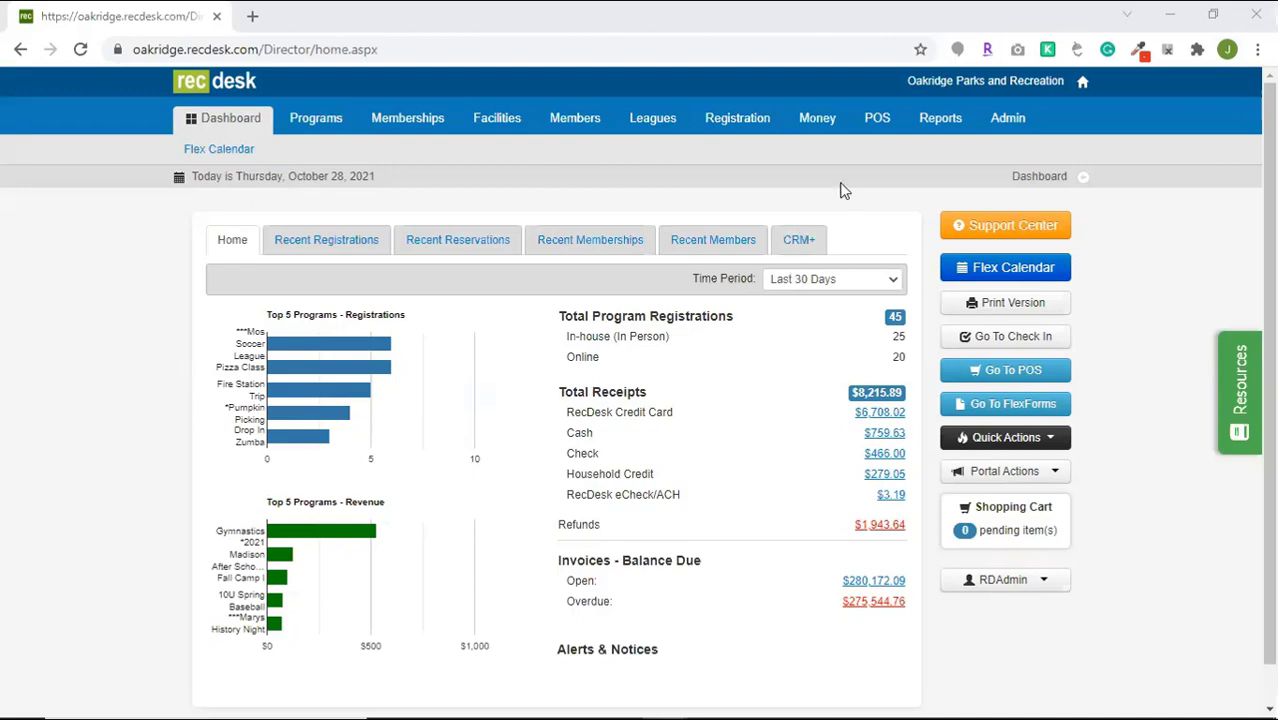
Open the Financial Transaction Details extract and set its period from 10/01/2021 to 10/28/2021
left_click(956, 120)
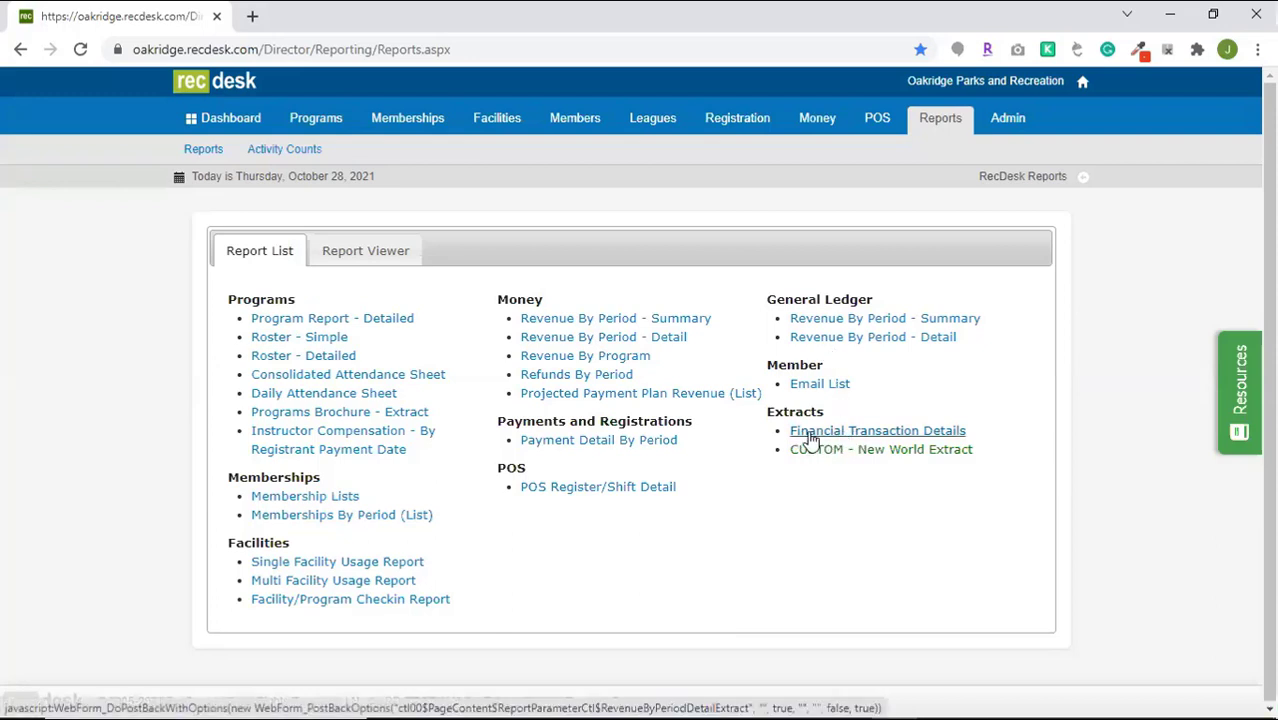
left_click(901, 441)
left_click(441, 321)
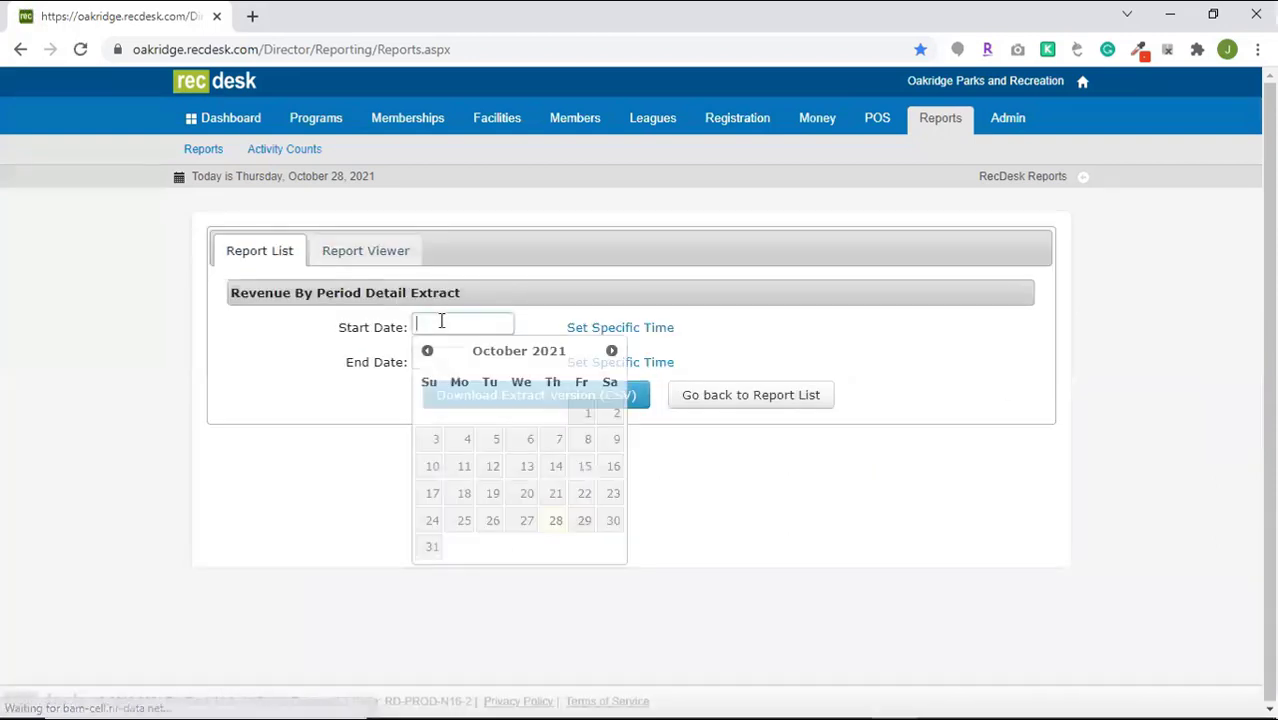
left_click(588, 414)
left_click(470, 358)
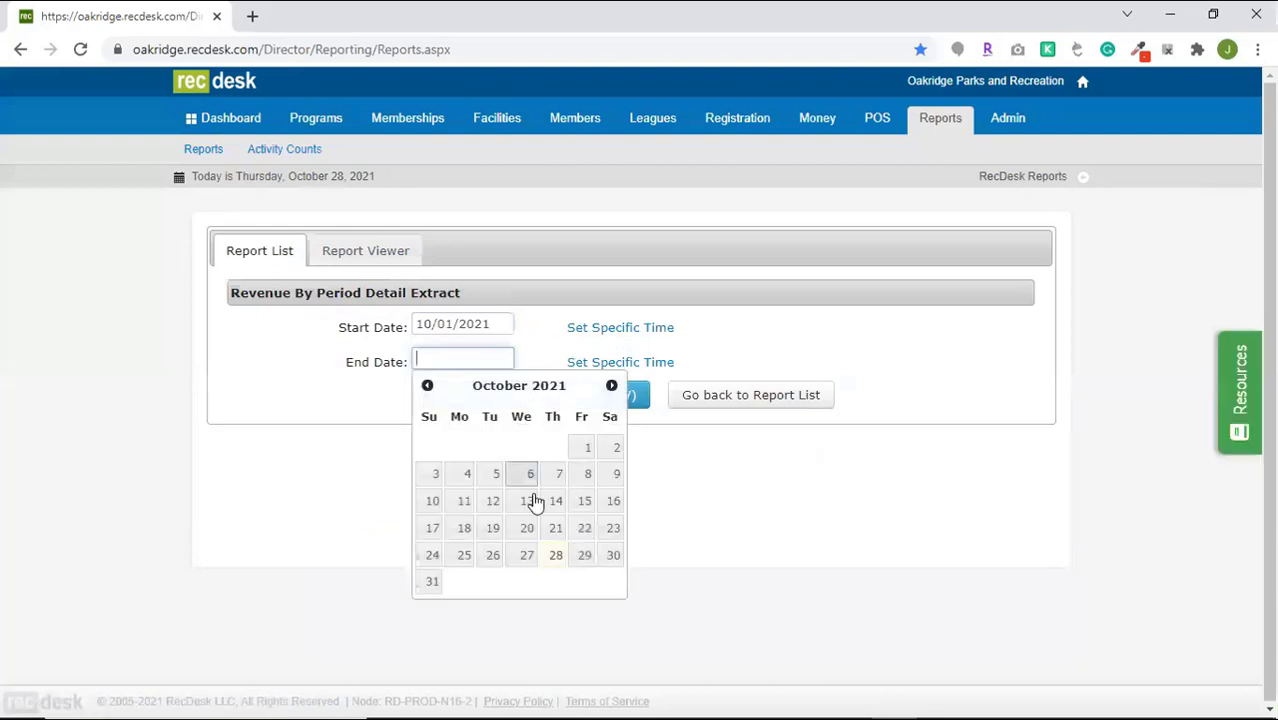
left_click(555, 555)
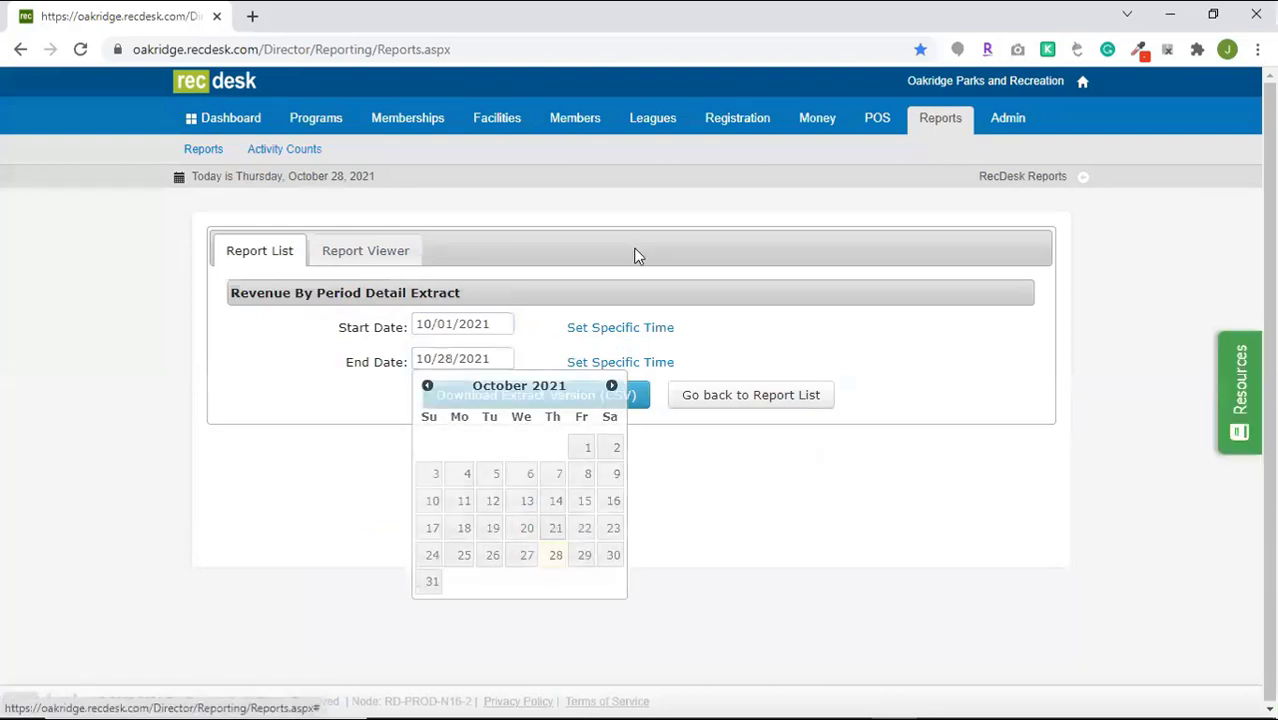
Download the extract as a CSV file and inspect it in Excel before closing it
left_click(536, 395)
left_click(120, 692)
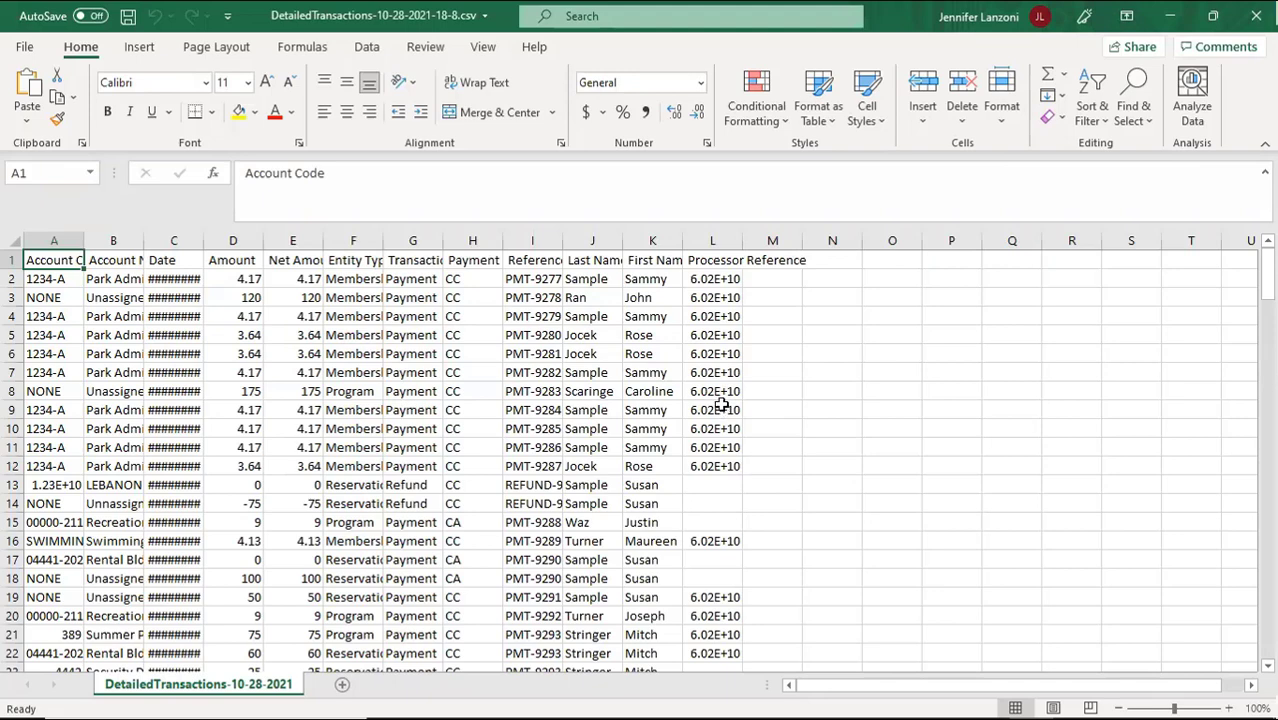
left_click(1250, 24)
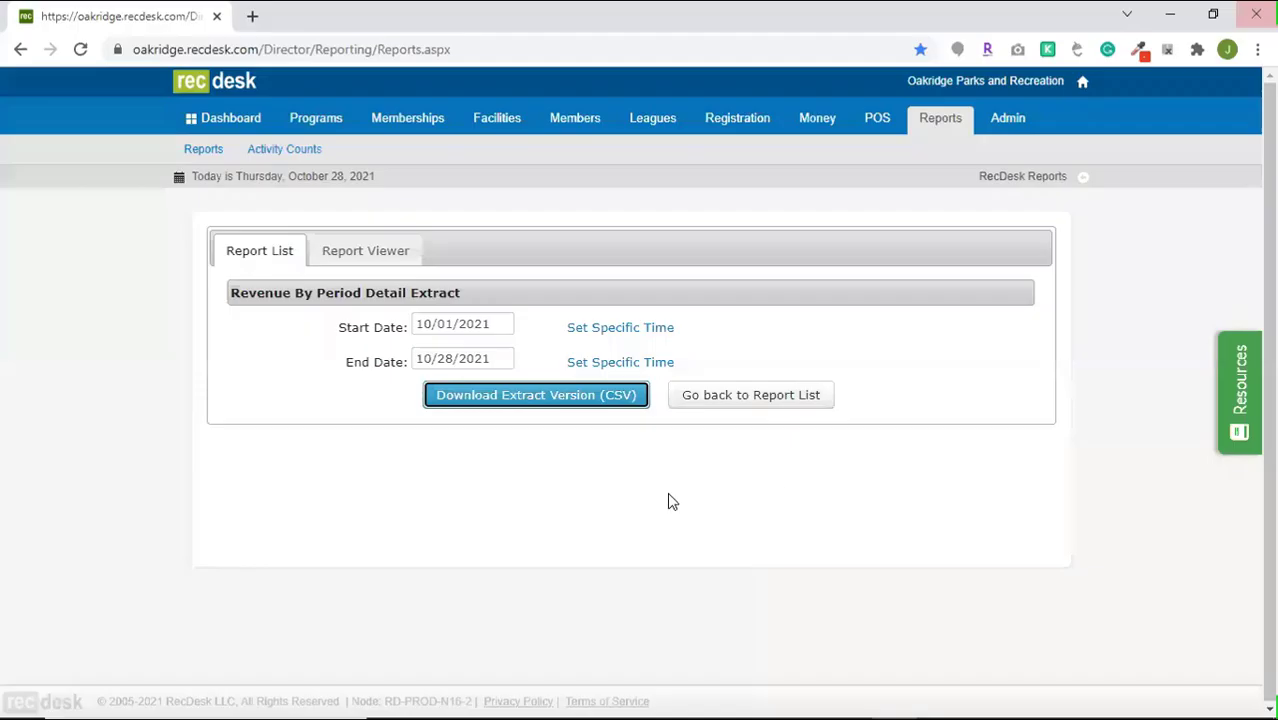
Run the Memberships By Period report for the past 6 months and review its monthly summary and details
left_click(203, 150)
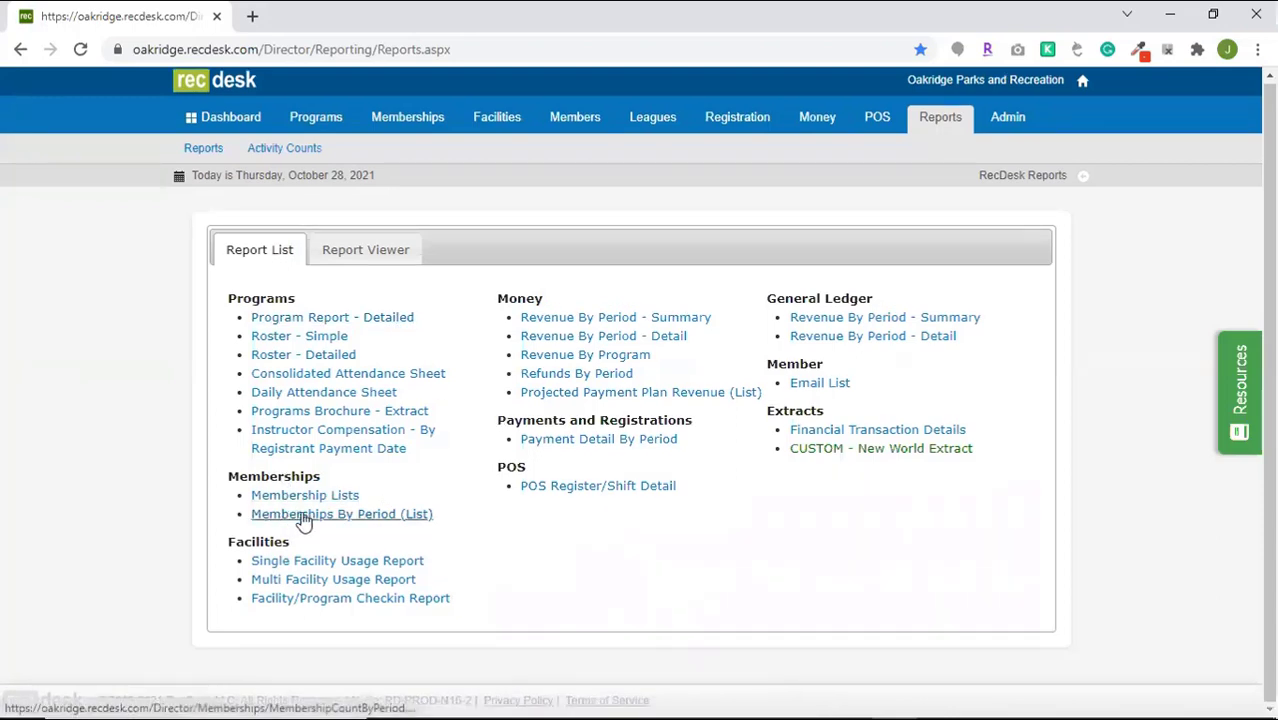
left_click(359, 516)
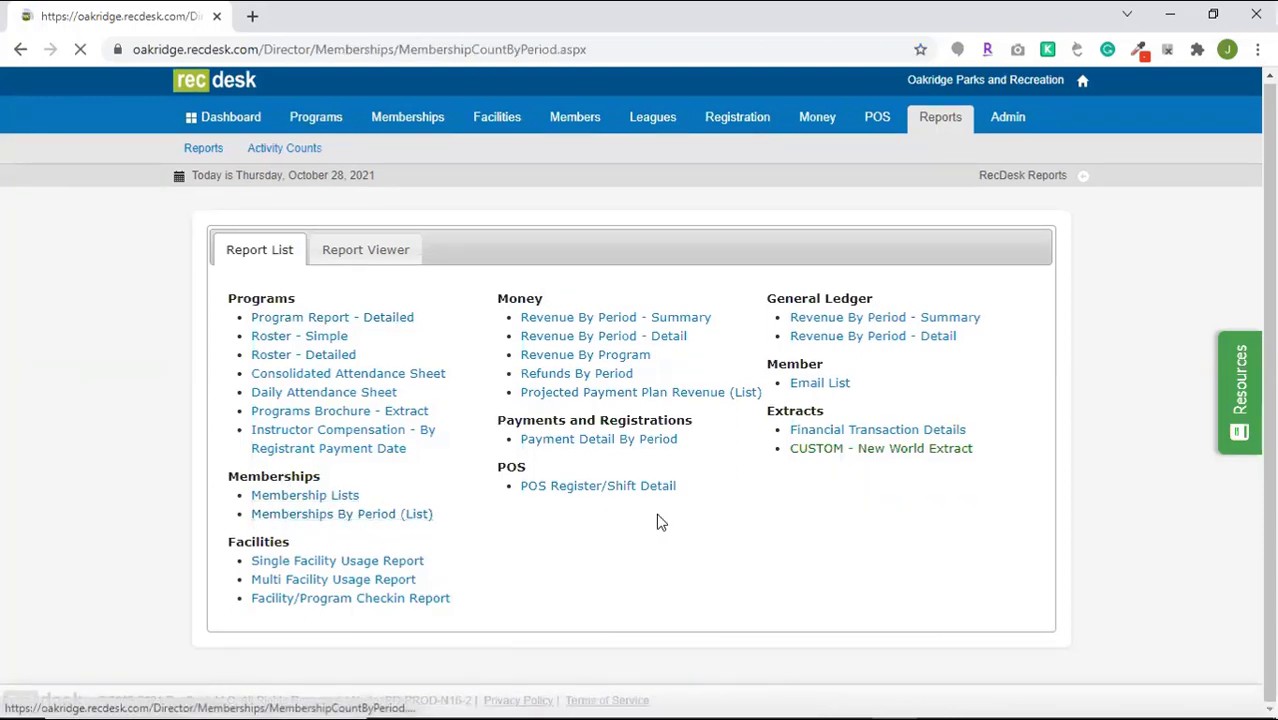
left_click(367, 306)
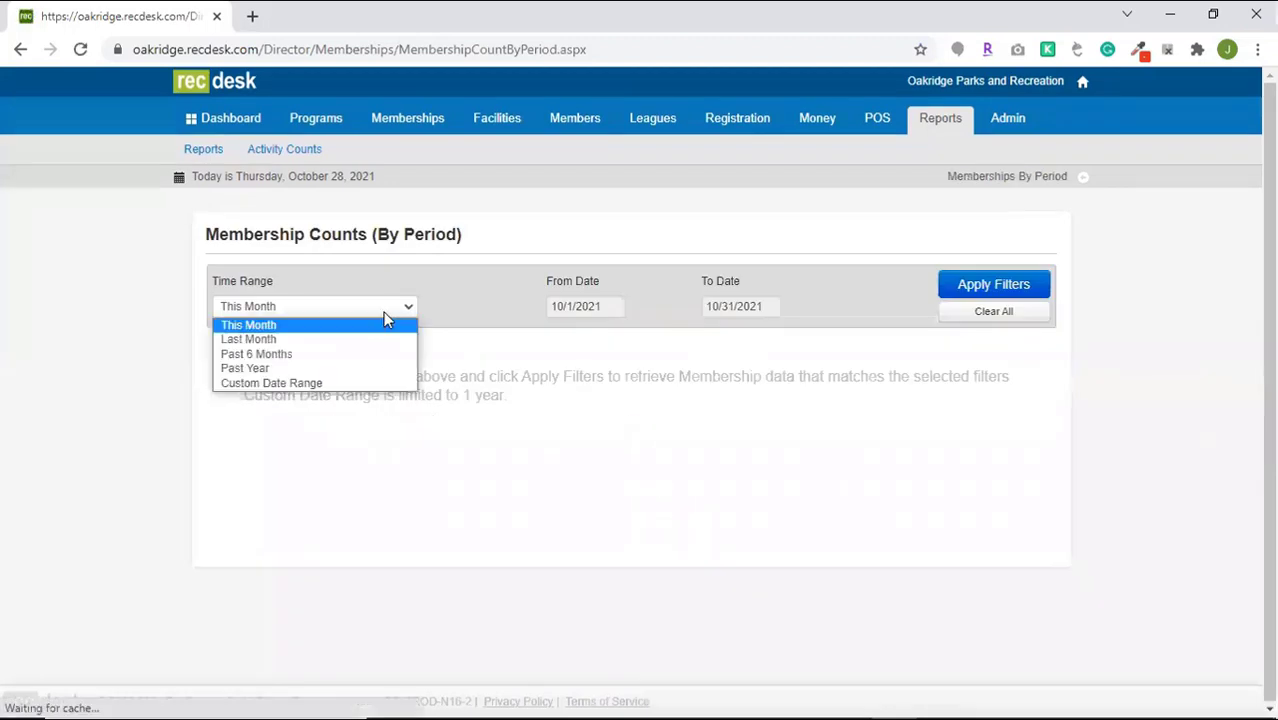
left_click(373, 354)
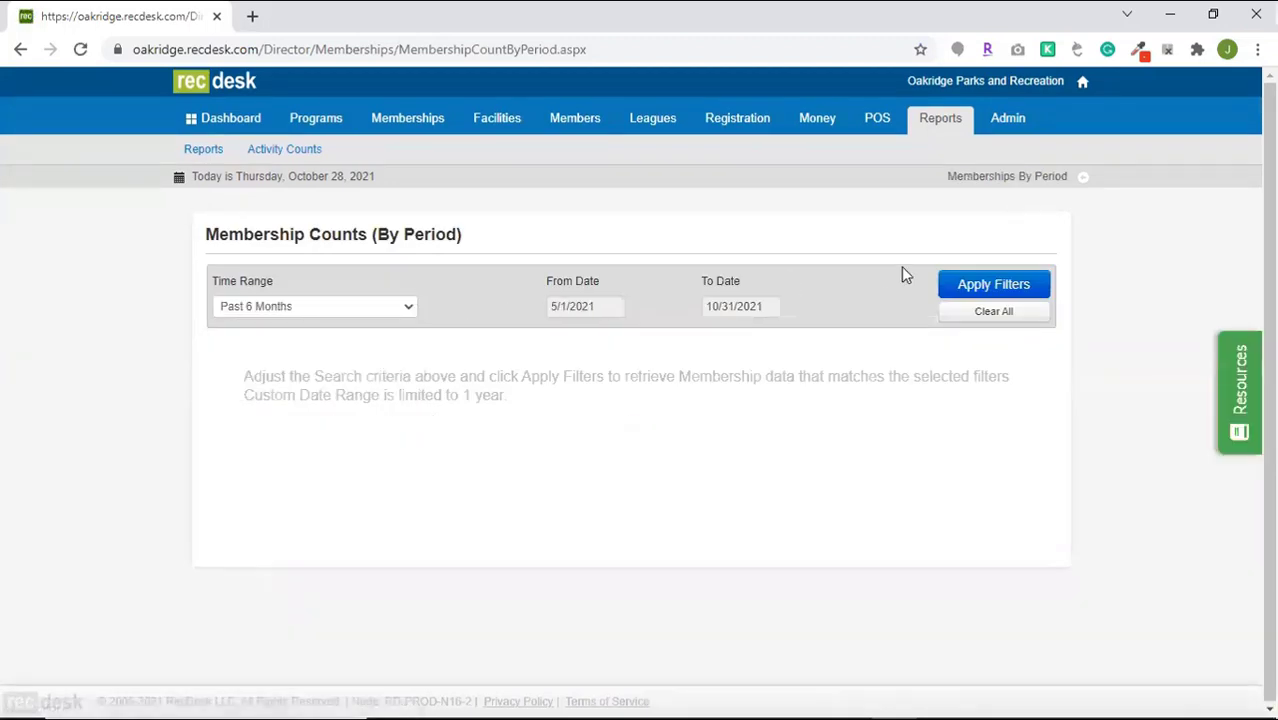
left_click(973, 285)
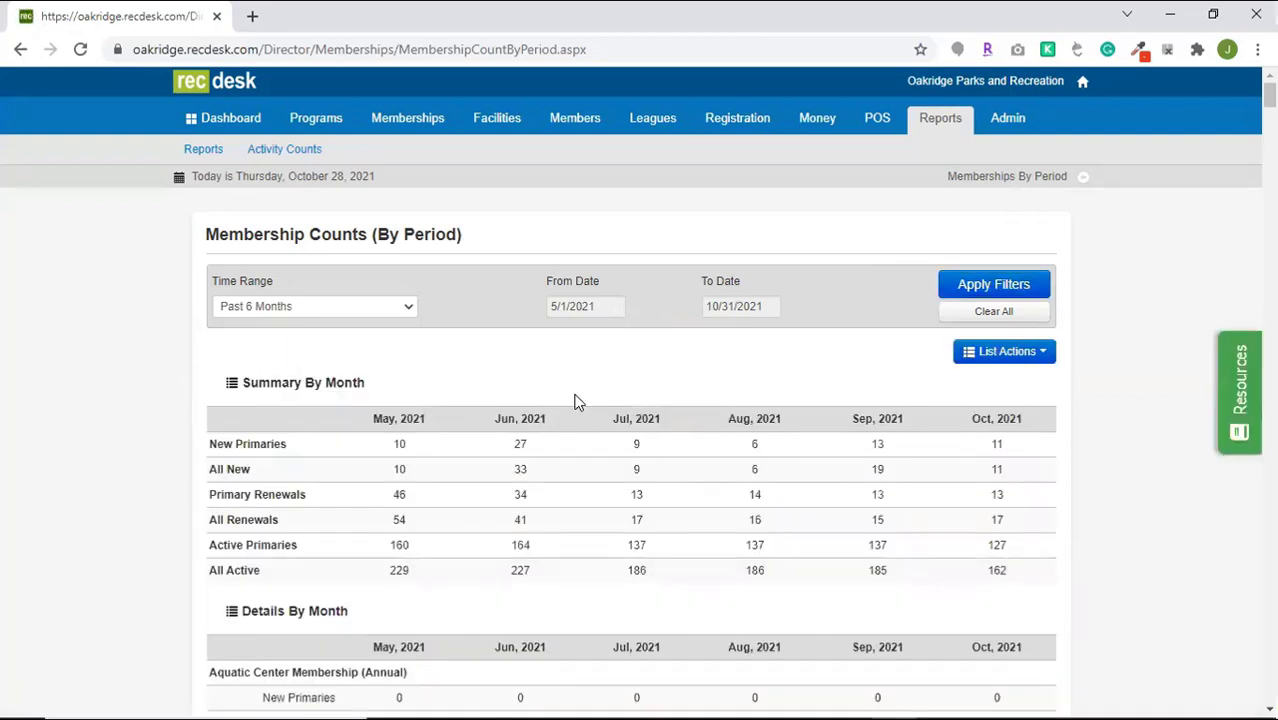
scroll(487, 453, "down", 2)
scroll(487, 453, "down", 1)
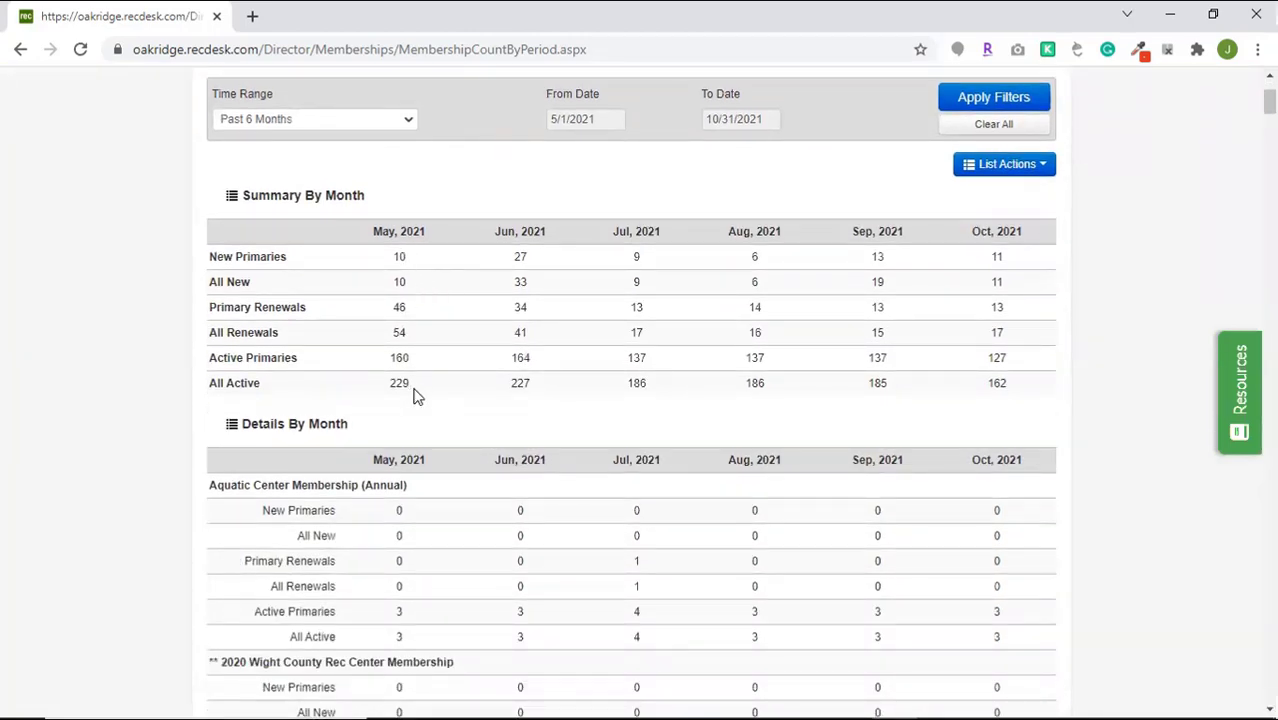
scroll(417, 394, "down", 2)
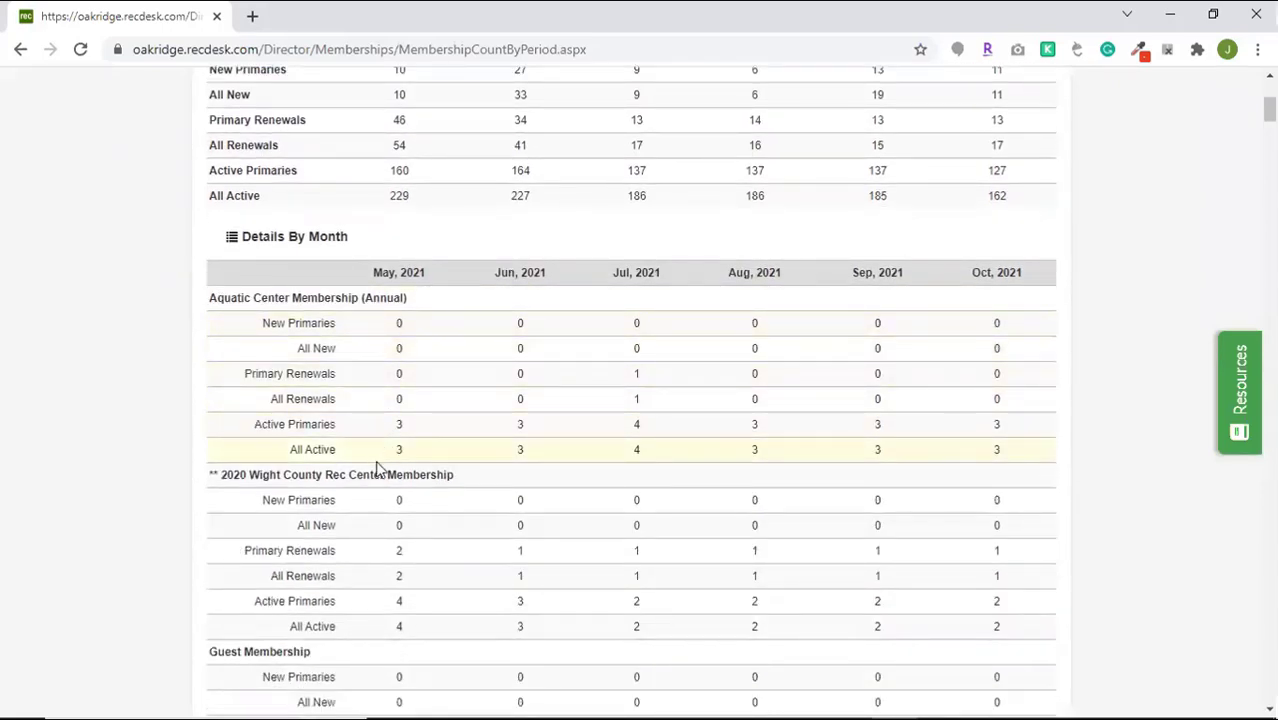
scroll(378, 466, "down", 1)
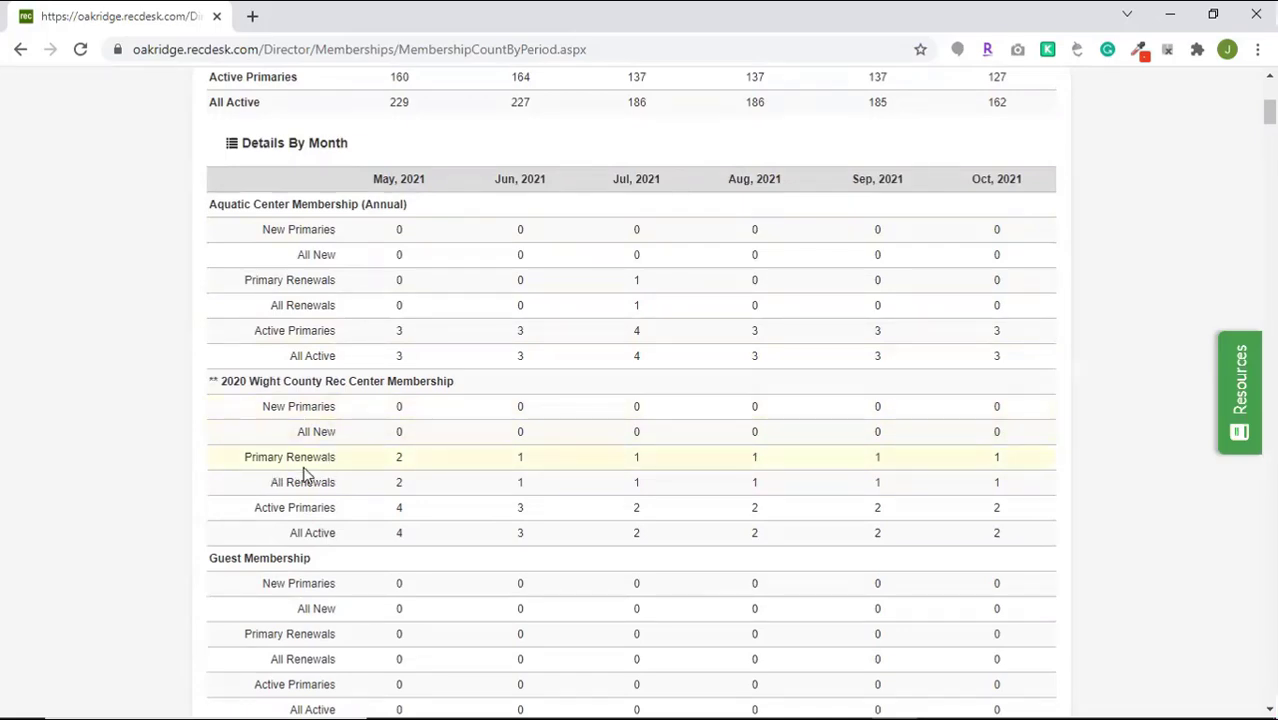
scroll(310, 475, "up", 5)
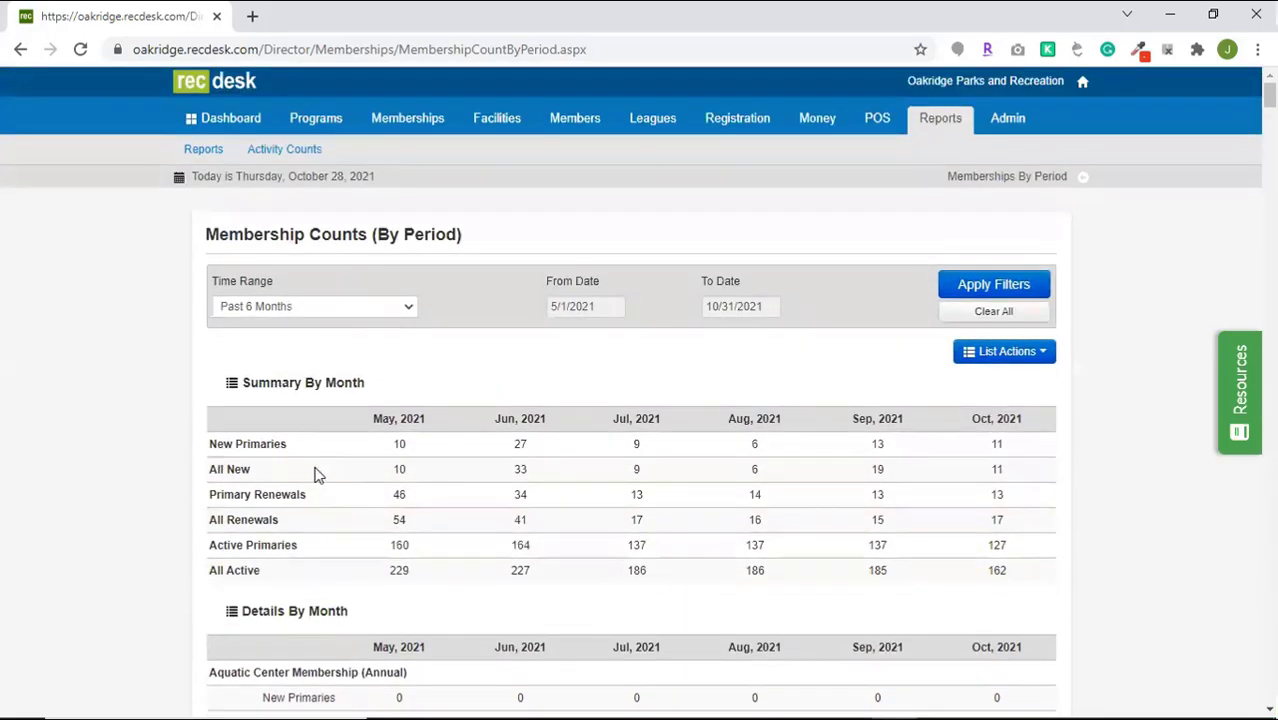
Open the Facility/Program Checkin report and set it to 10/01/2021 through 10/28/2021 with all details shown
left_click(200, 150)
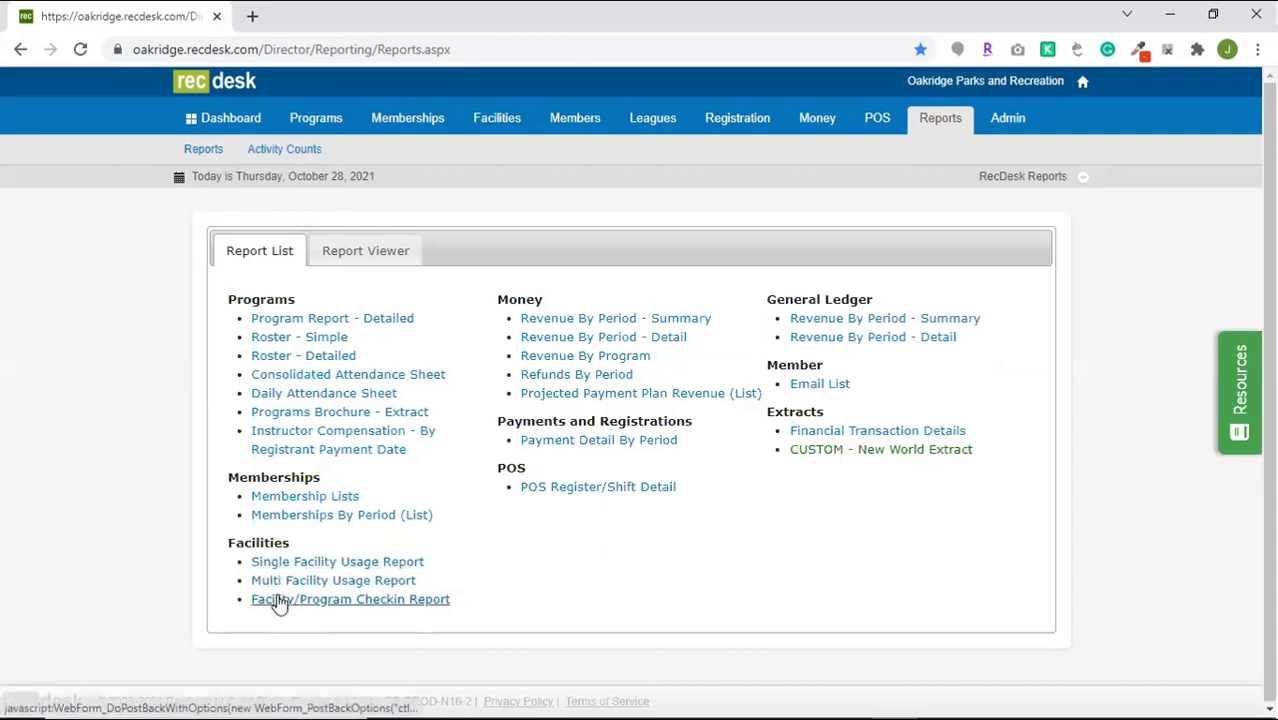
left_click(375, 612)
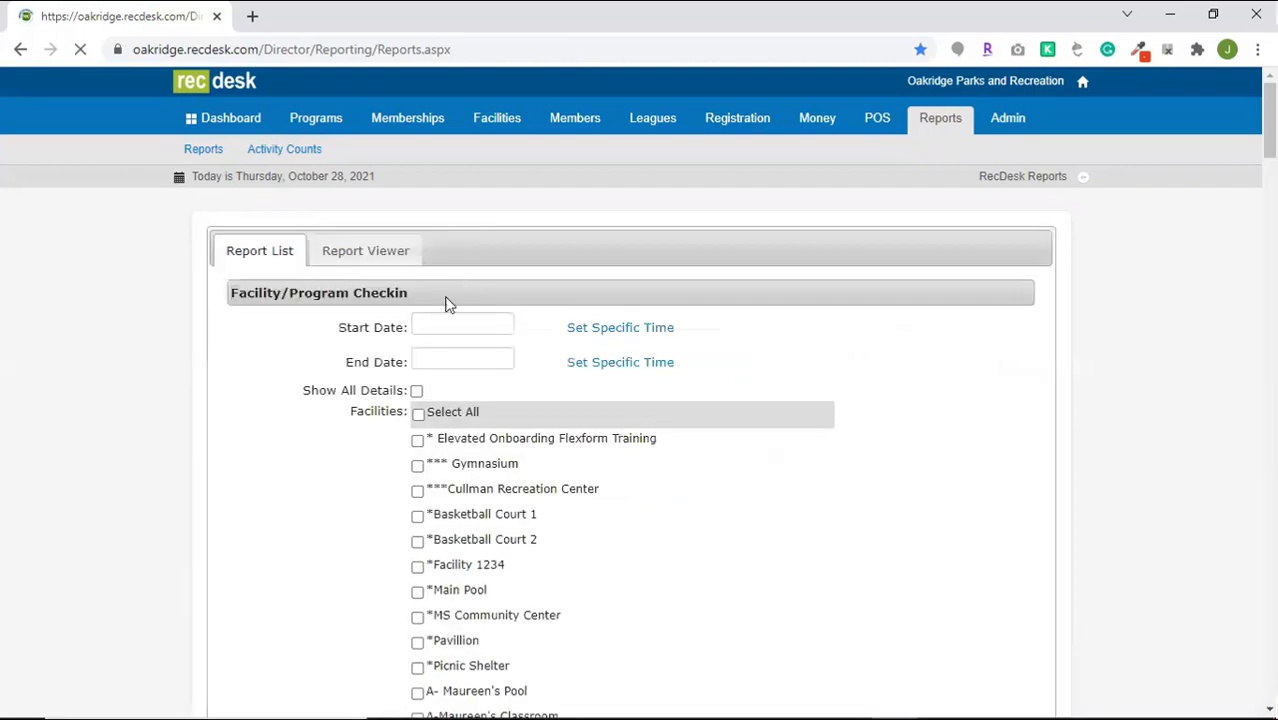
left_click(460, 330)
left_click(581, 416)
left_click(462, 359)
left_click(416, 390)
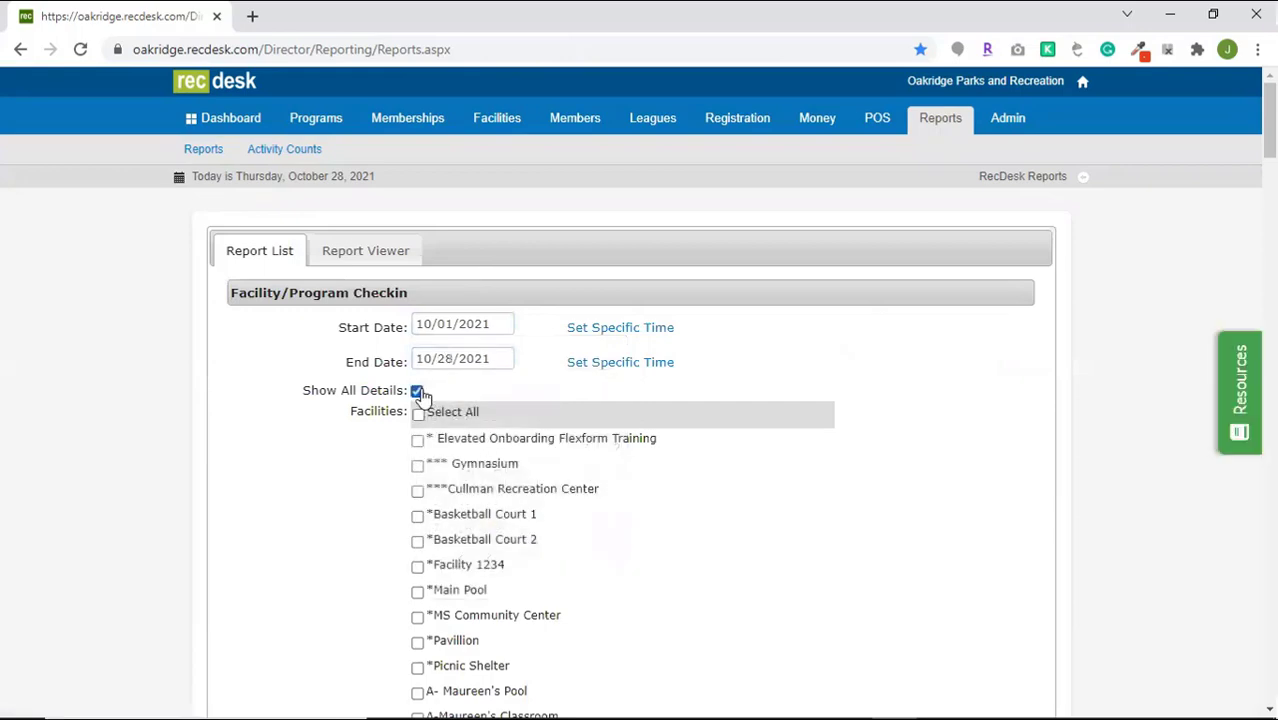
Generate the check-in report for all facilities and review the check-ins listed per facility
left_click(418, 413)
scroll(667, 590, "down", 20)
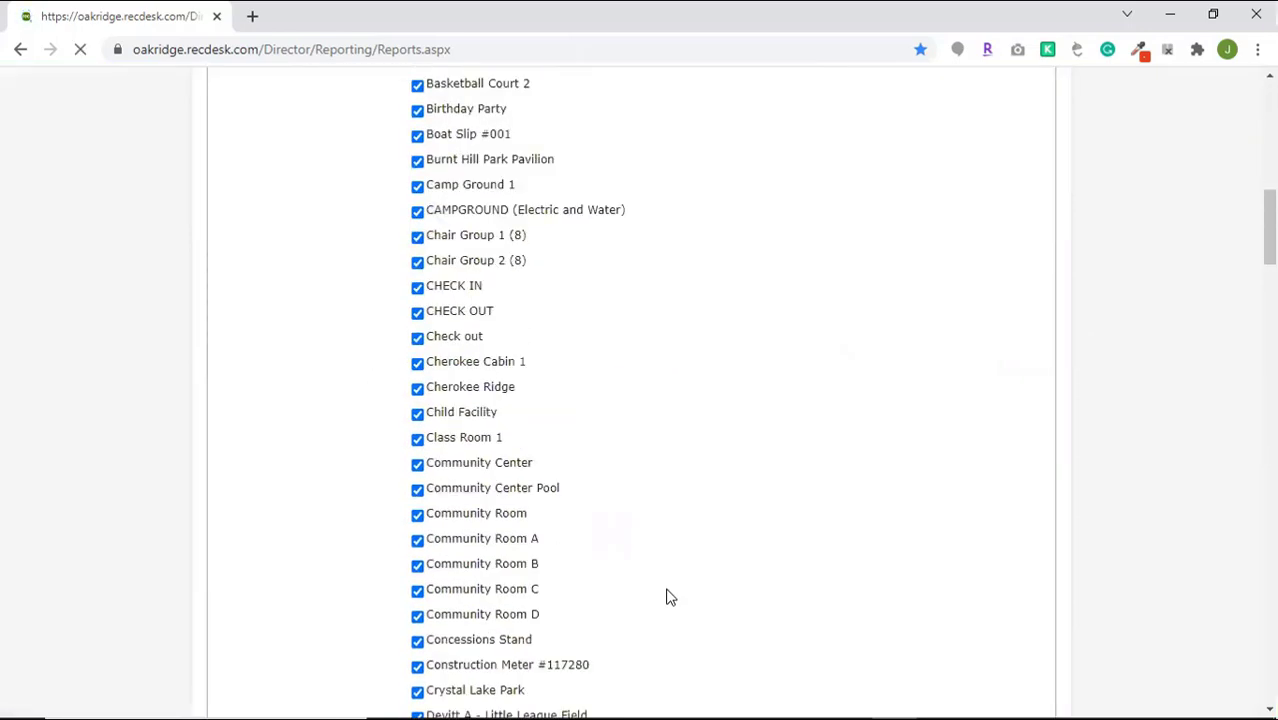
scroll(659, 593, "down", 10)
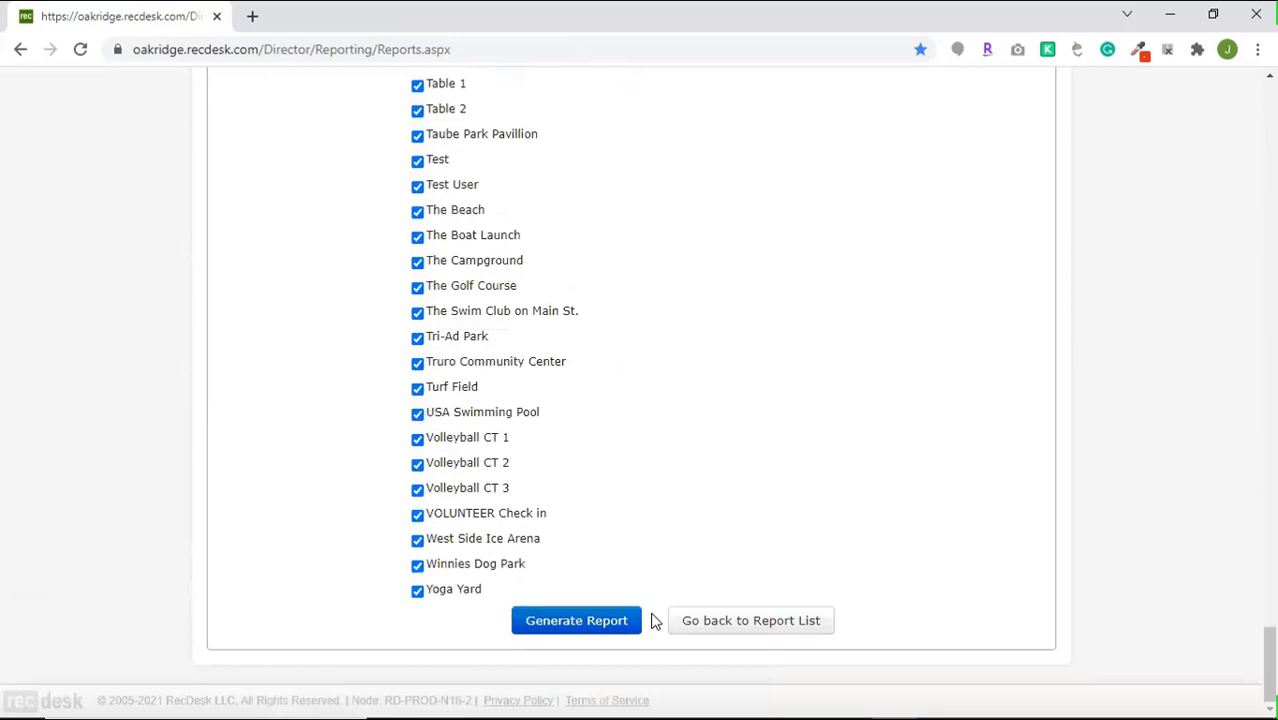
left_click(593, 620)
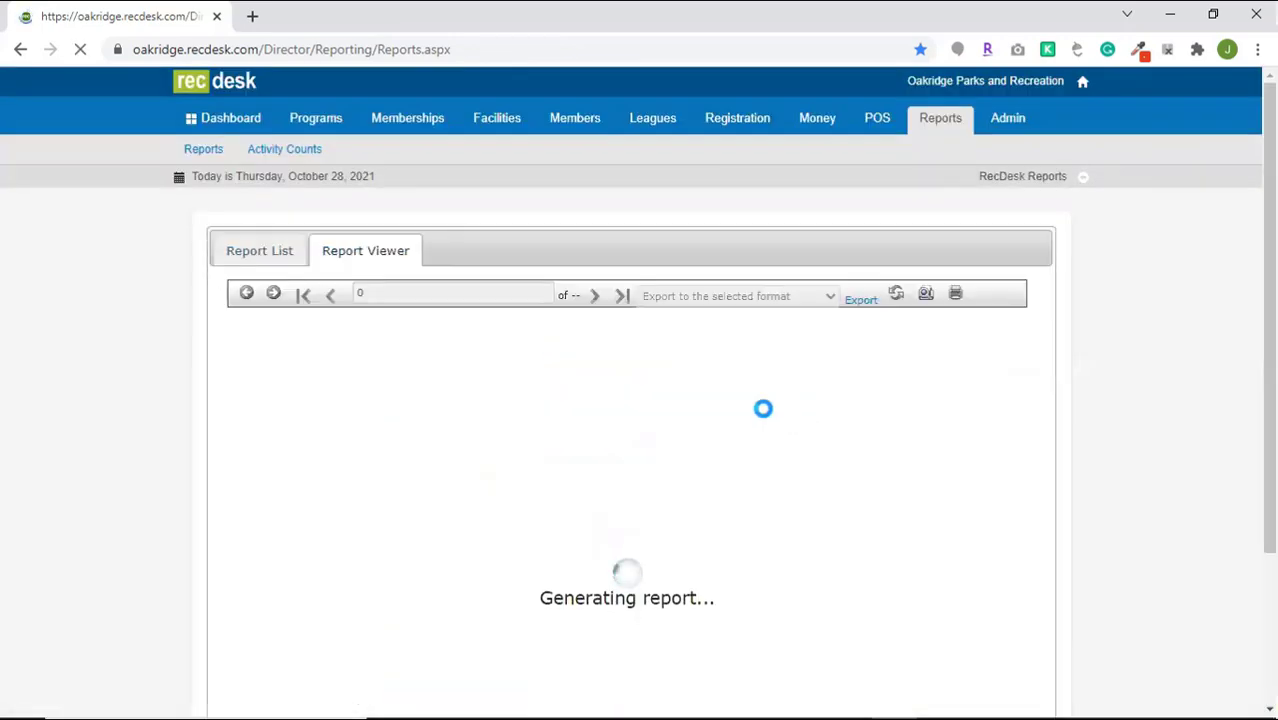
scroll(1141, 397, "down", 2)
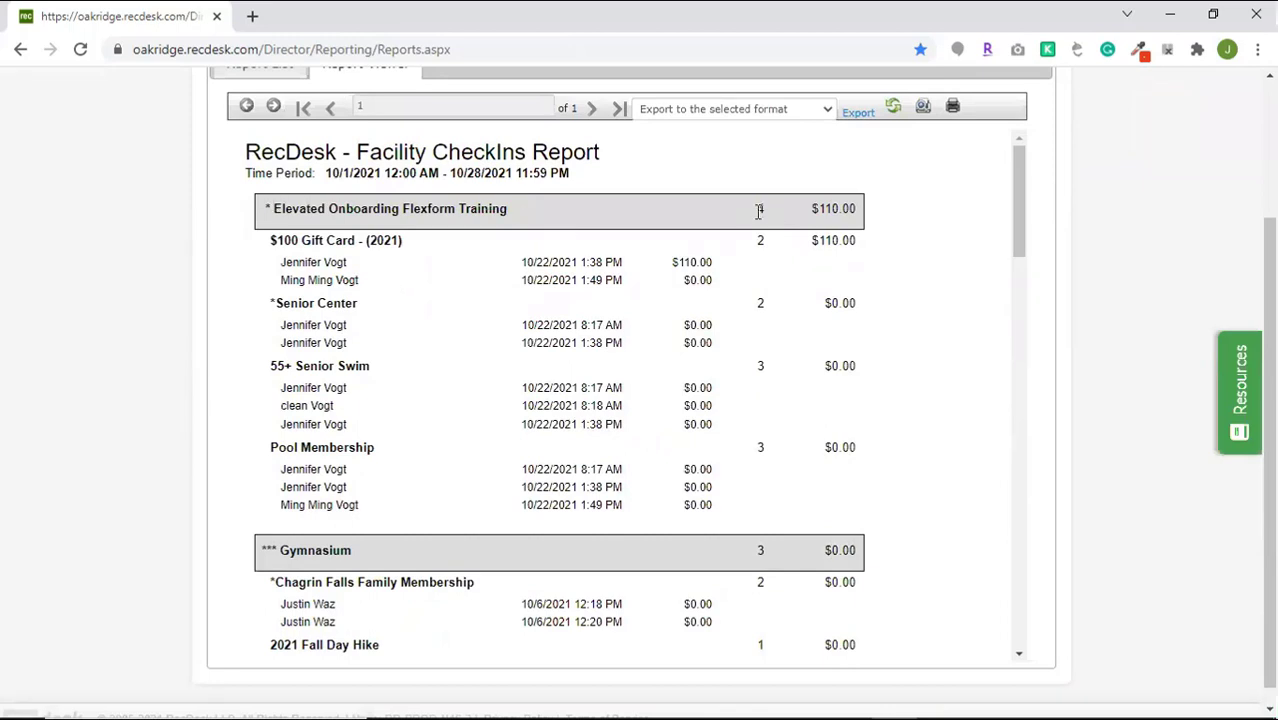
scroll(516, 482, "down", 3)
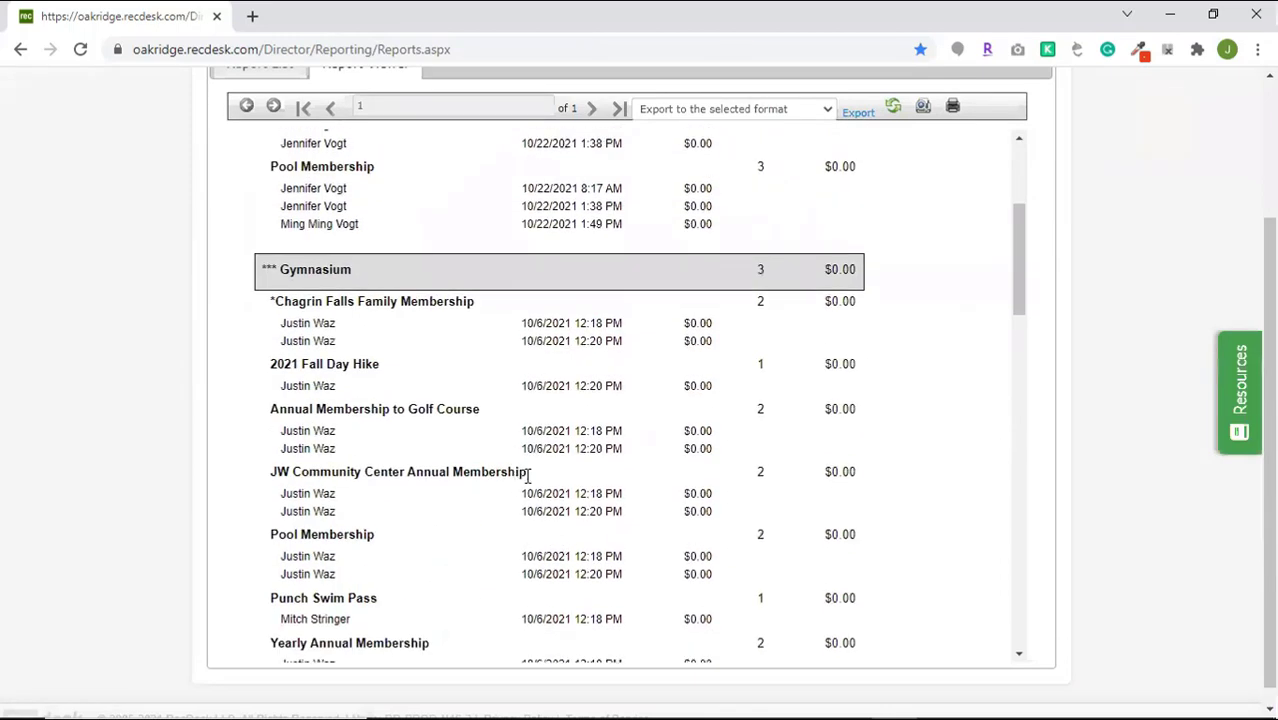
scroll(857, 467, "up", 3)
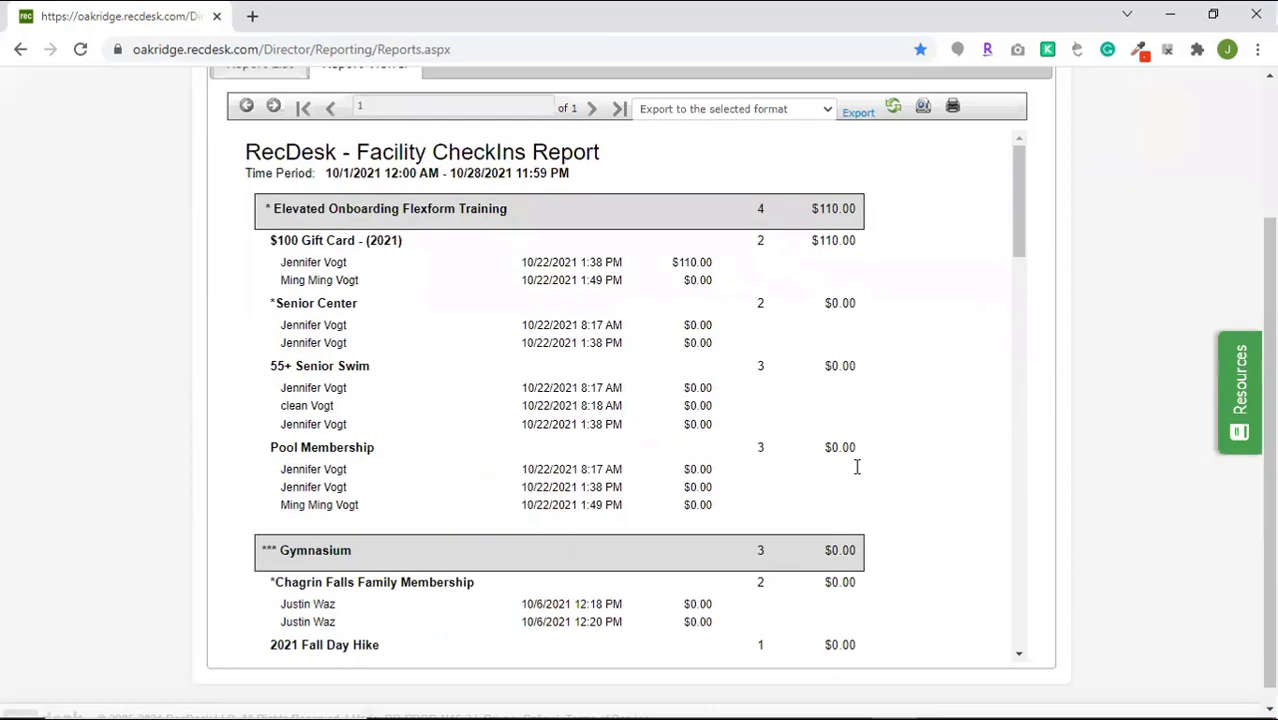
scroll(1087, 408, "up", 2)
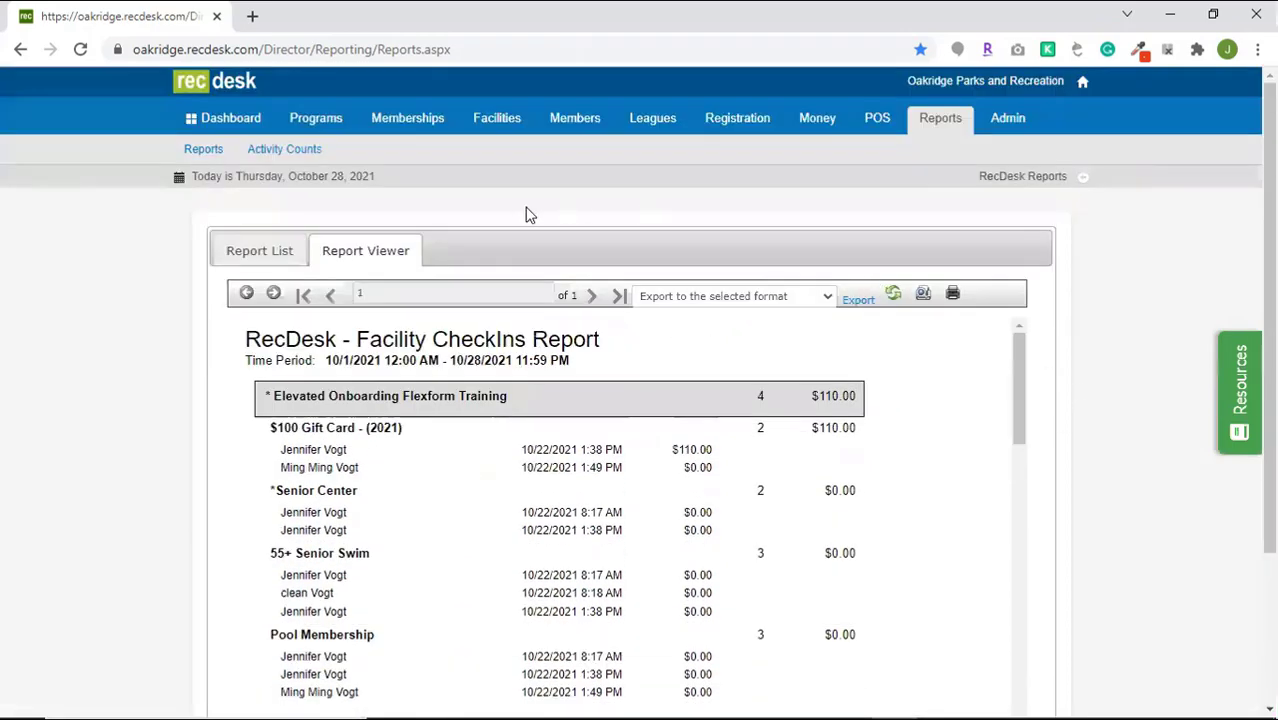
Show the organization's activity counts for the last 30 days and review the residency, demographic and online versus in-person breakdowns
left_click(301, 160)
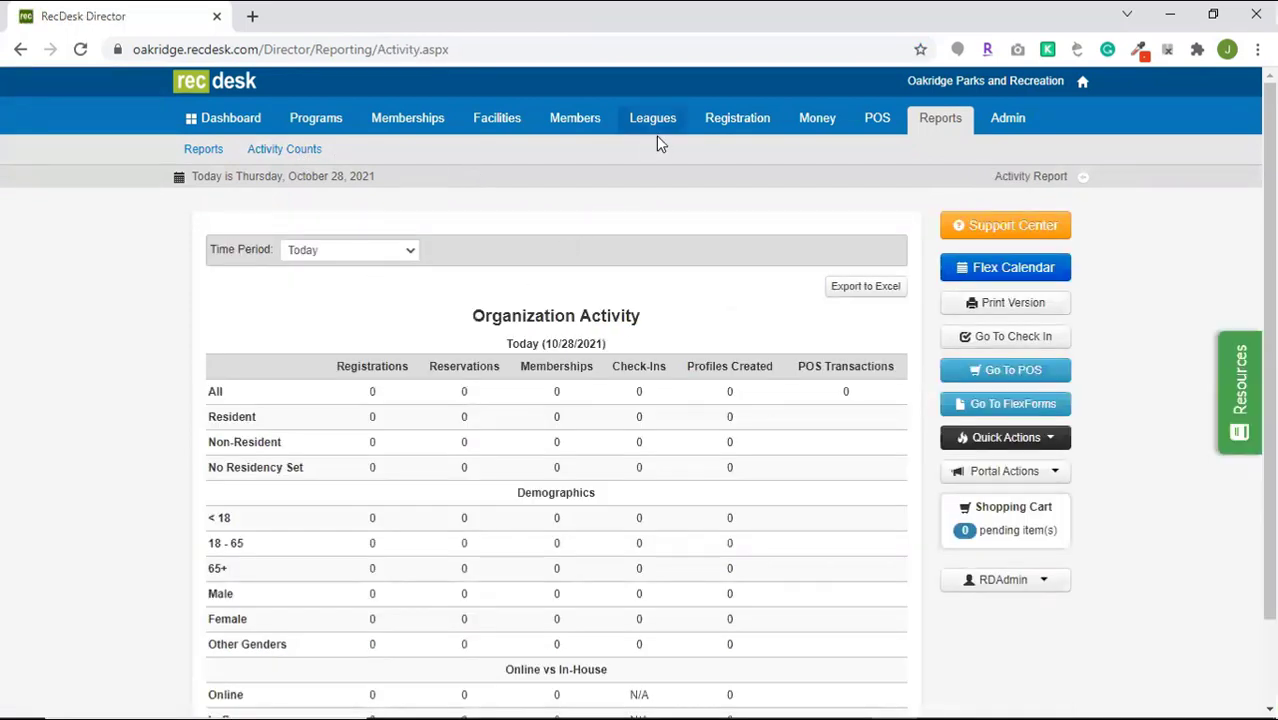
left_click(406, 258)
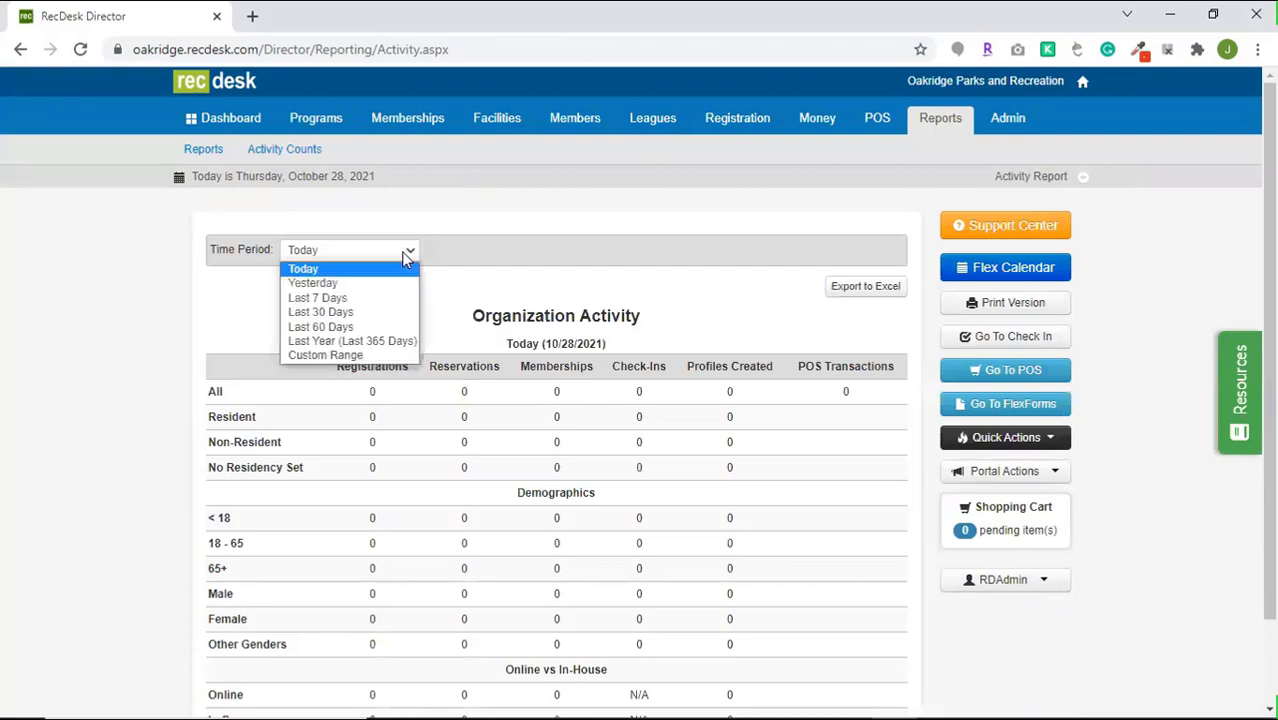
left_click(396, 313)
left_click(284, 253)
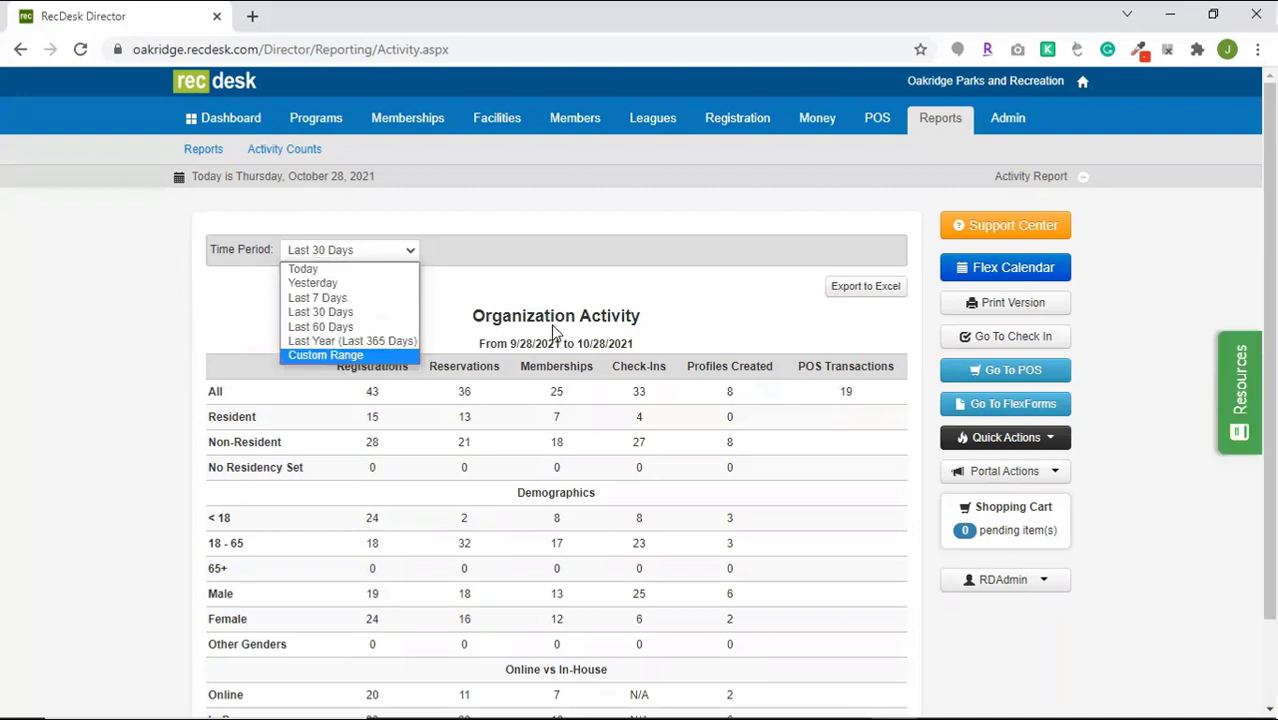
left_click(595, 298)
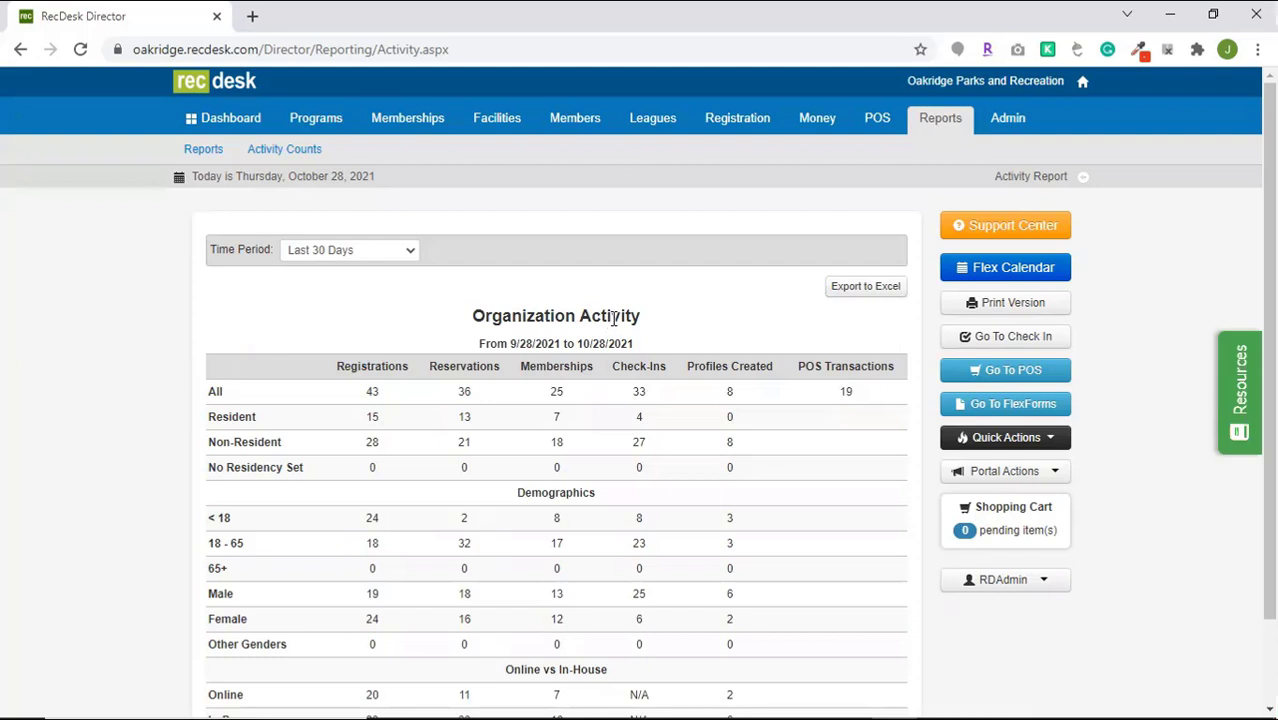
scroll(614, 317, "down", 2)
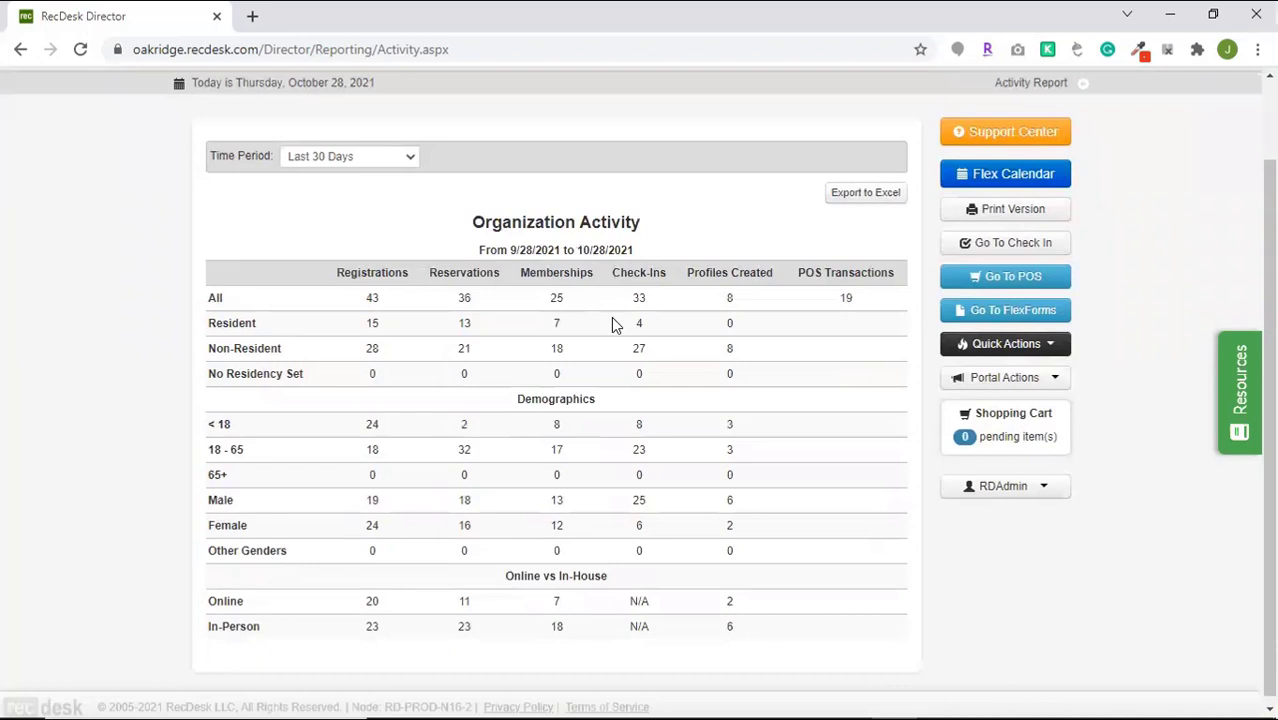
scroll(614, 324, "down", 1)
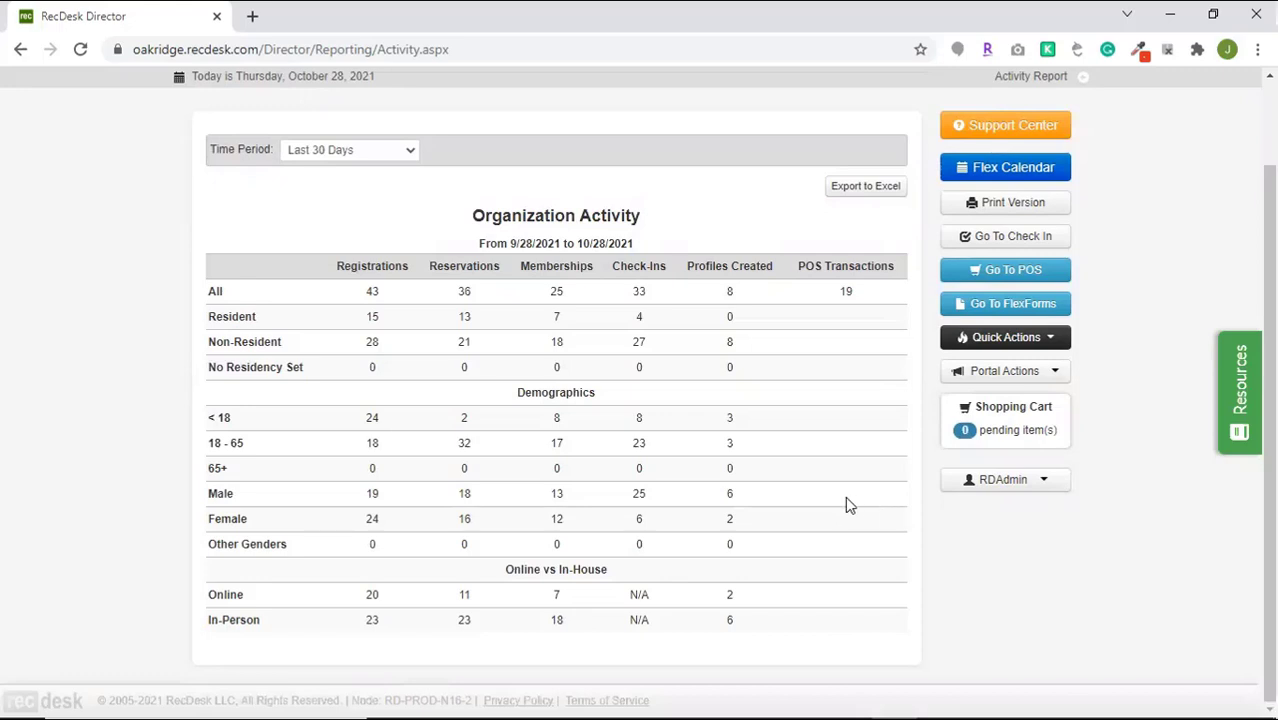
scroll(845, 505, "up", 2)
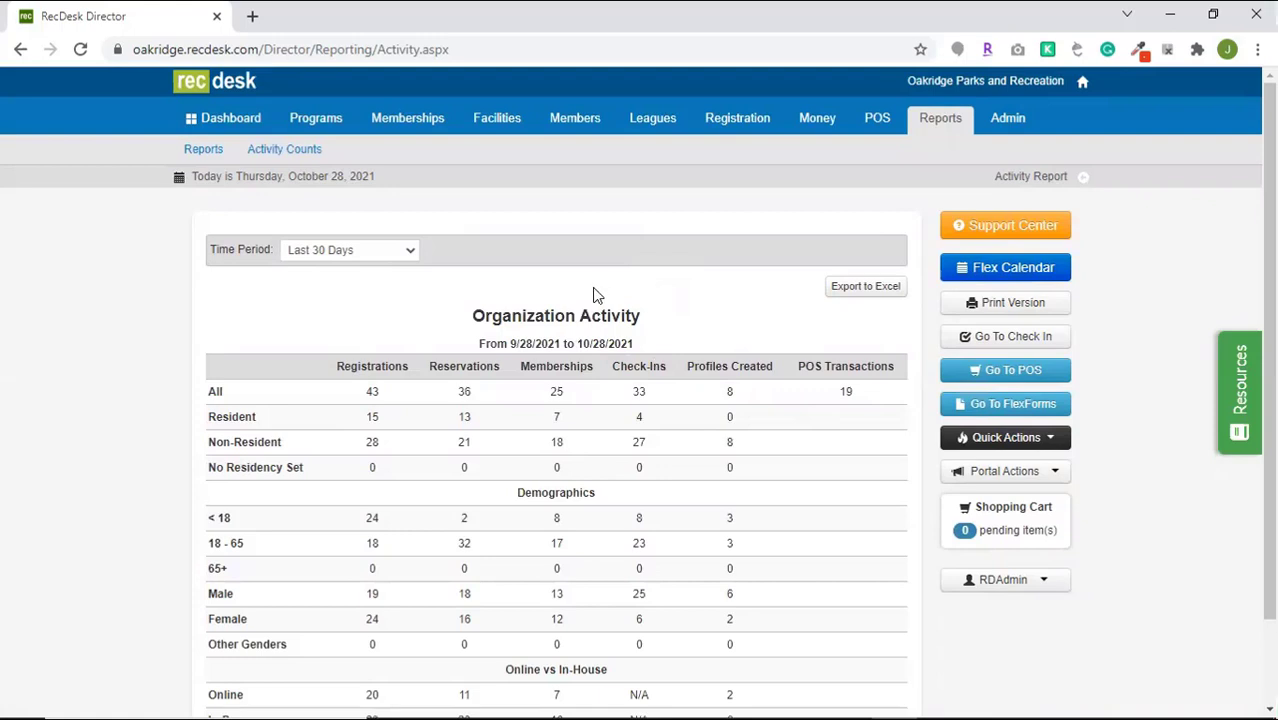
Open the invoice list and reveal its advanced search options
left_click(817, 119)
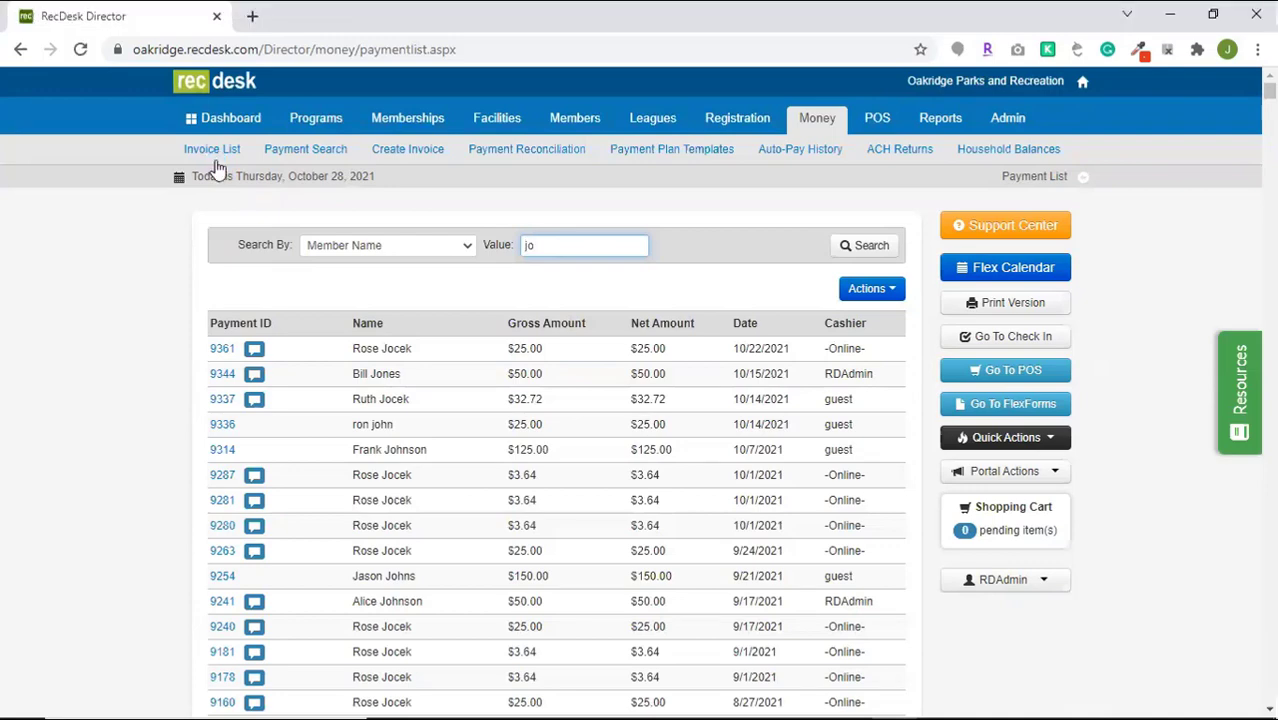
left_click(217, 158)
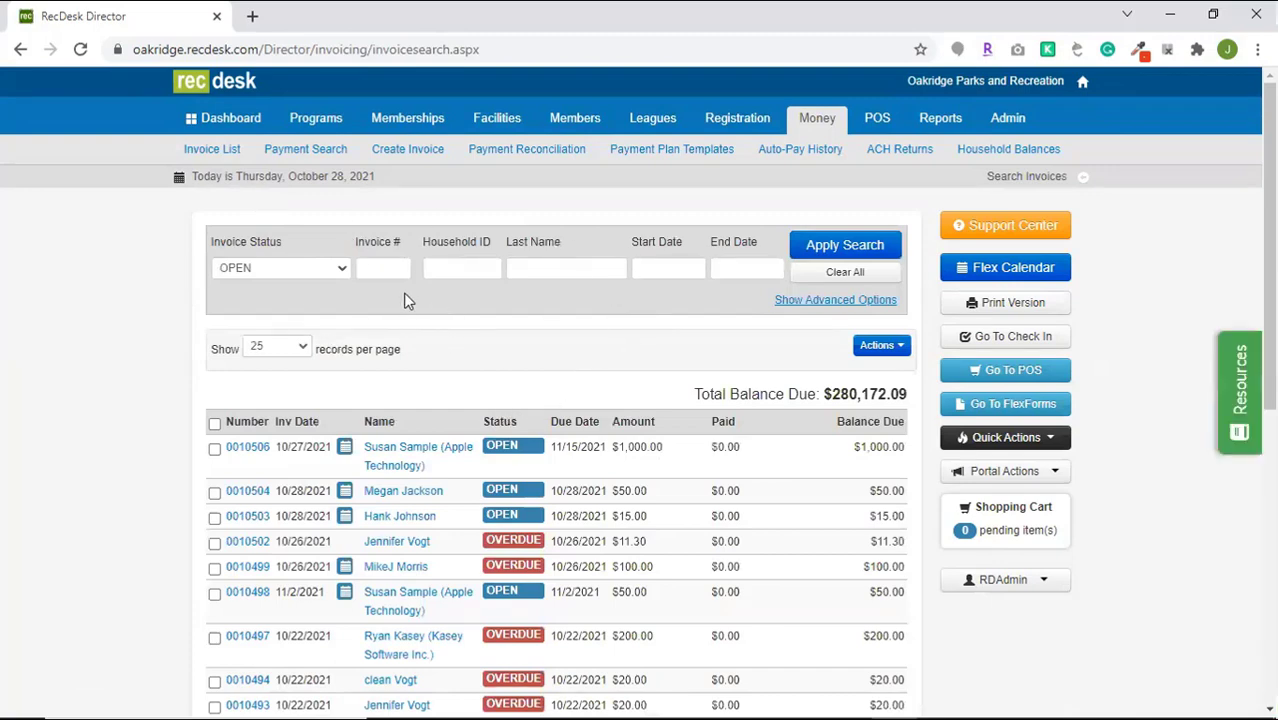
left_click(880, 300)
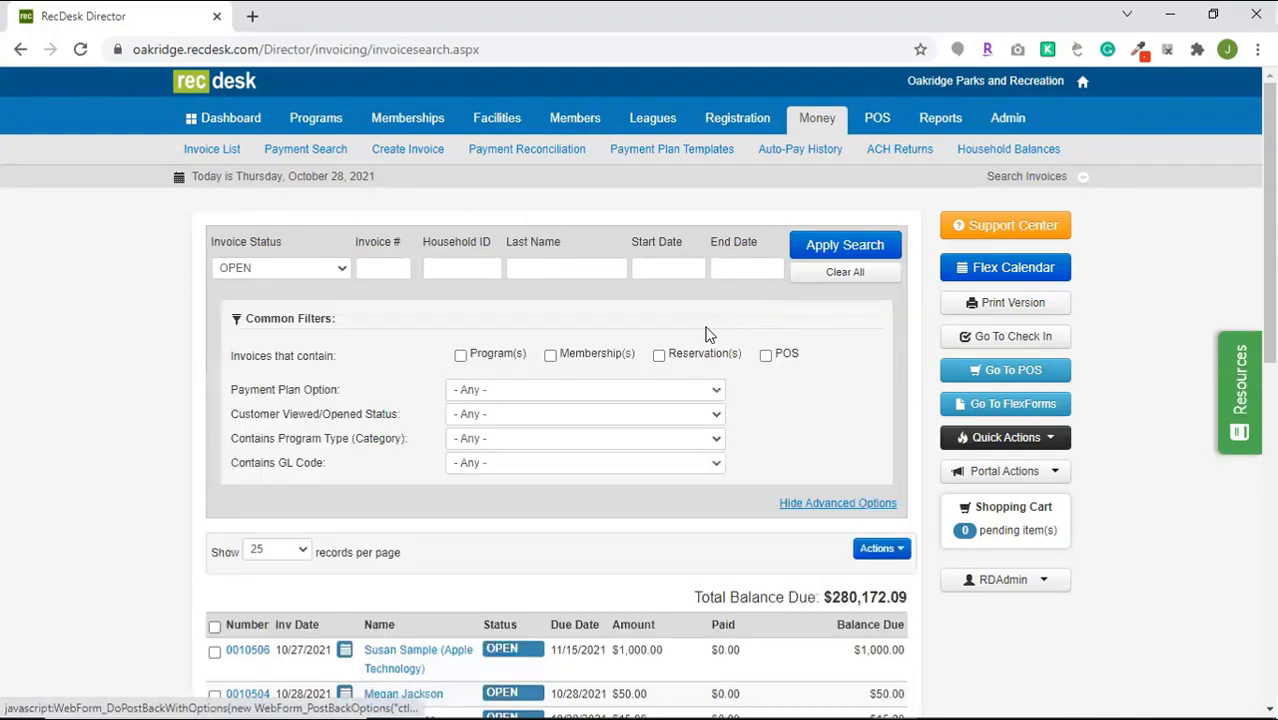
Search for invoices of all statuses that contain reservations
scroll(695, 325, "down", 1)
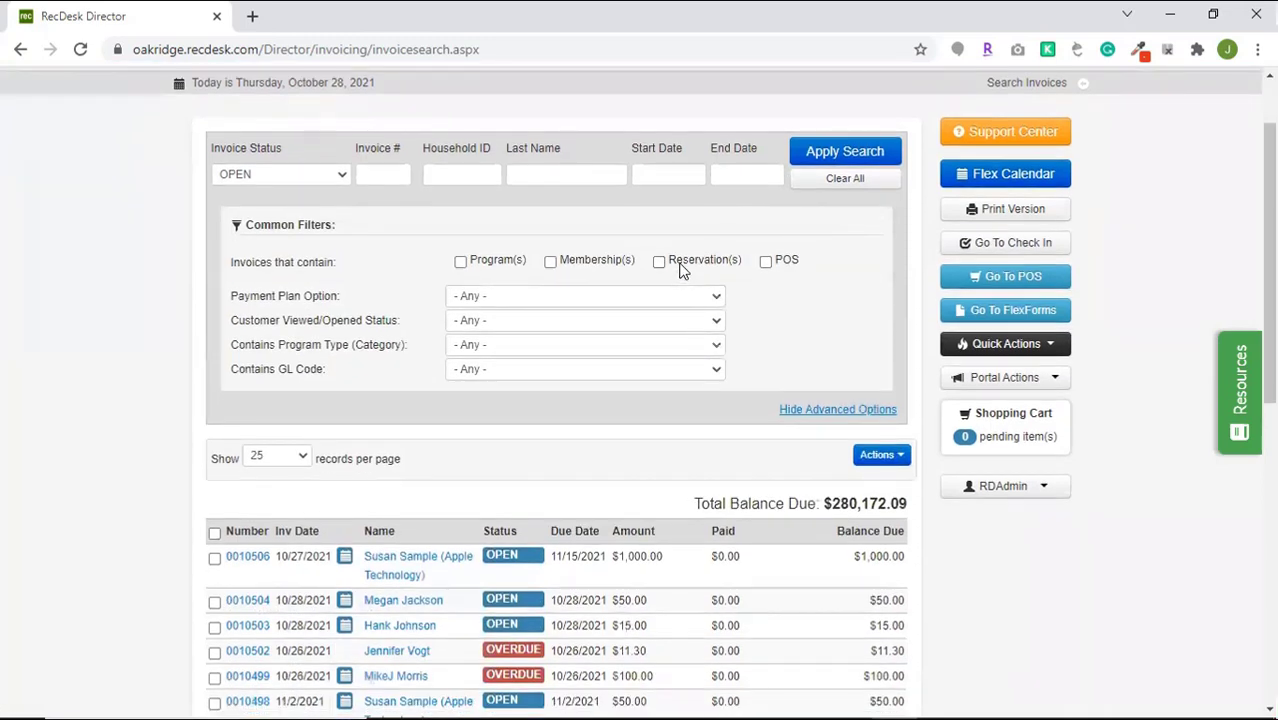
left_click(494, 272)
left_click(487, 264)
left_click(659, 263)
left_click(341, 180)
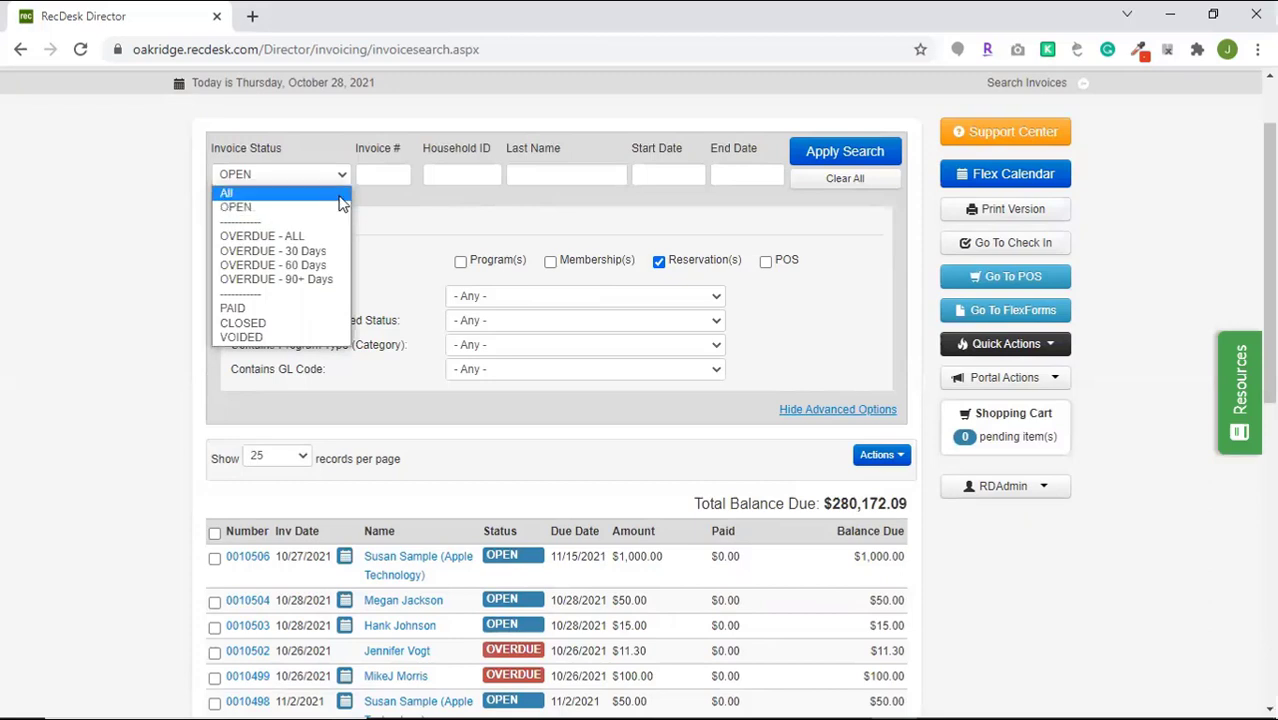
left_click(338, 195)
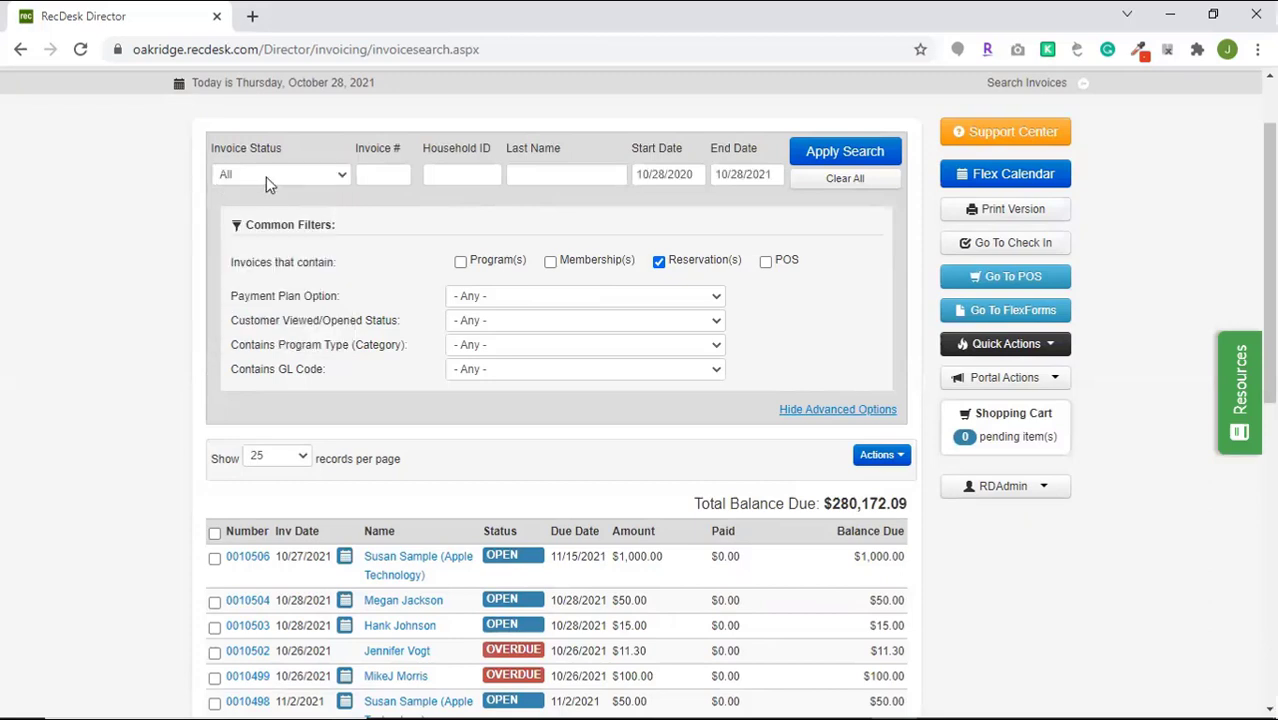
left_click(853, 151)
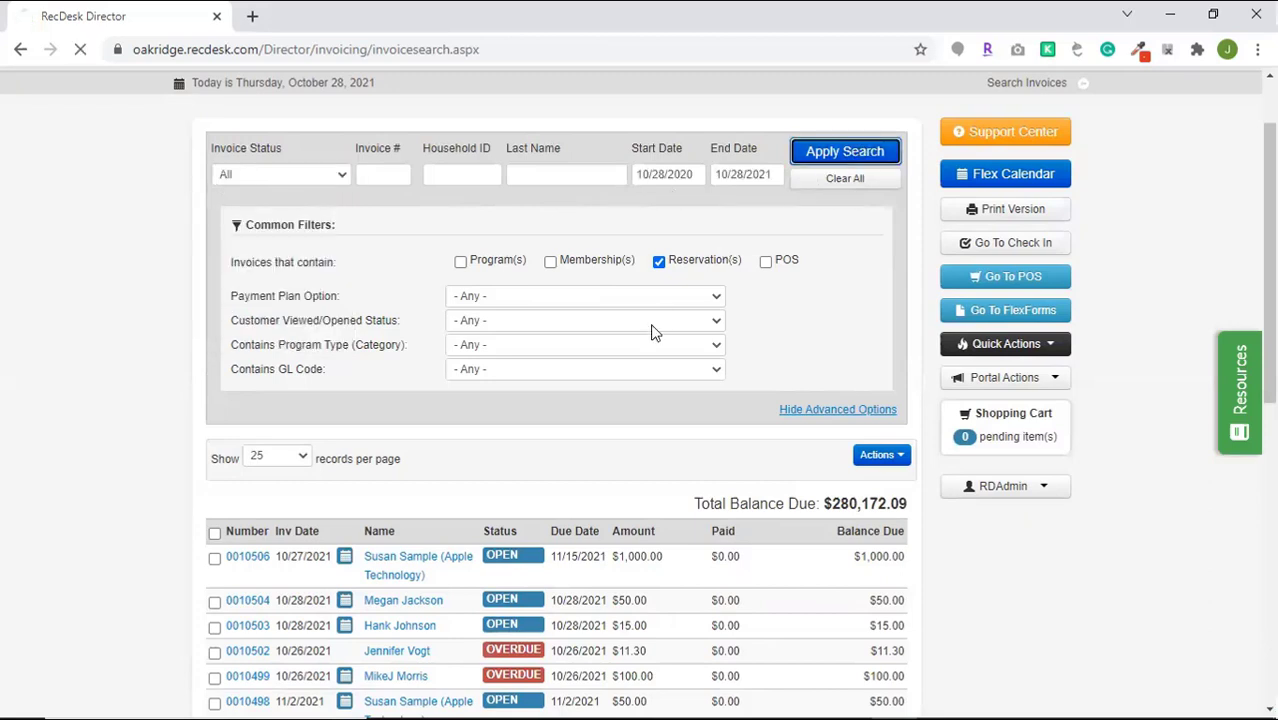
Start a detailed Excel export of the filtered invoices and exclude all General columns from the extract
scroll(463, 451, "down", 2)
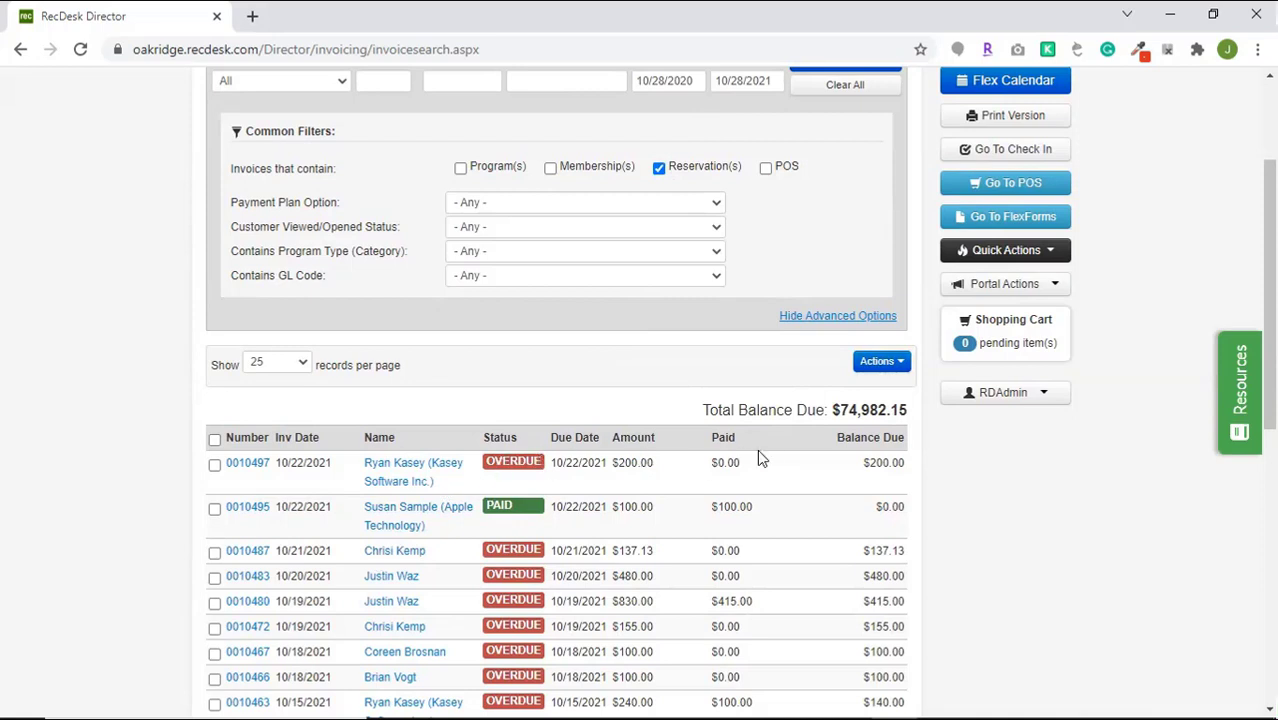
left_click(880, 362)
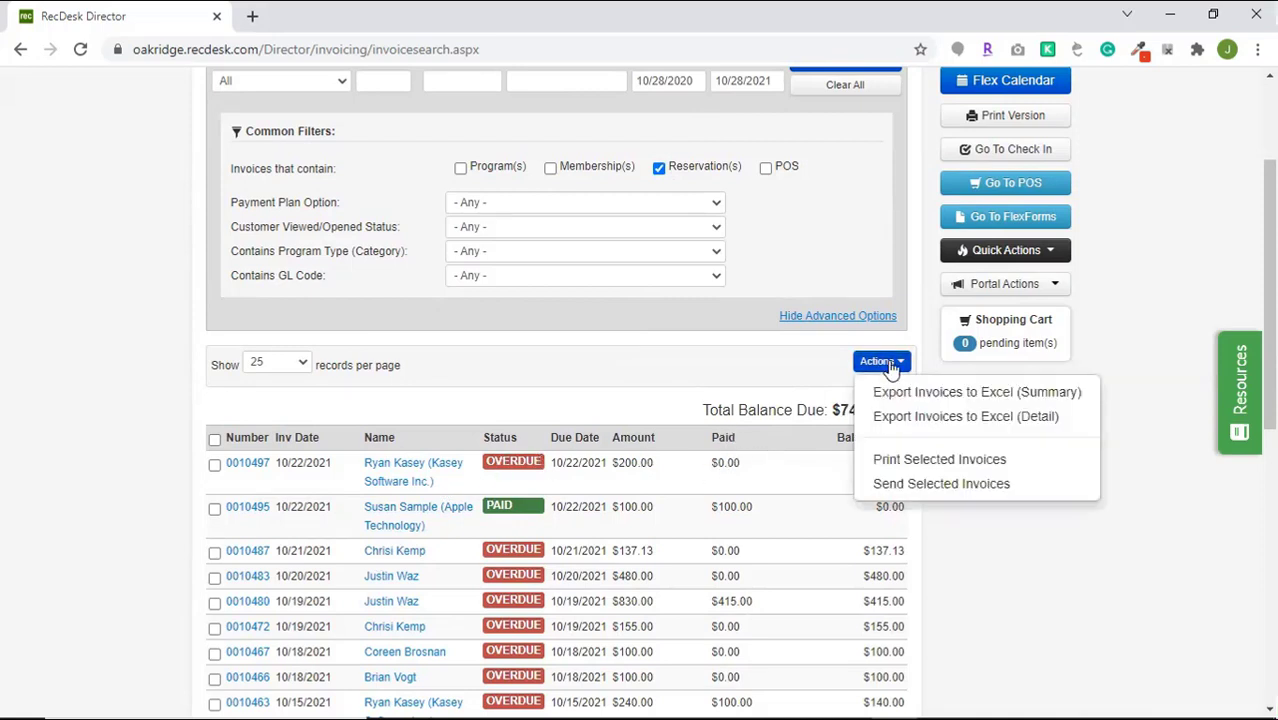
left_click(893, 416)
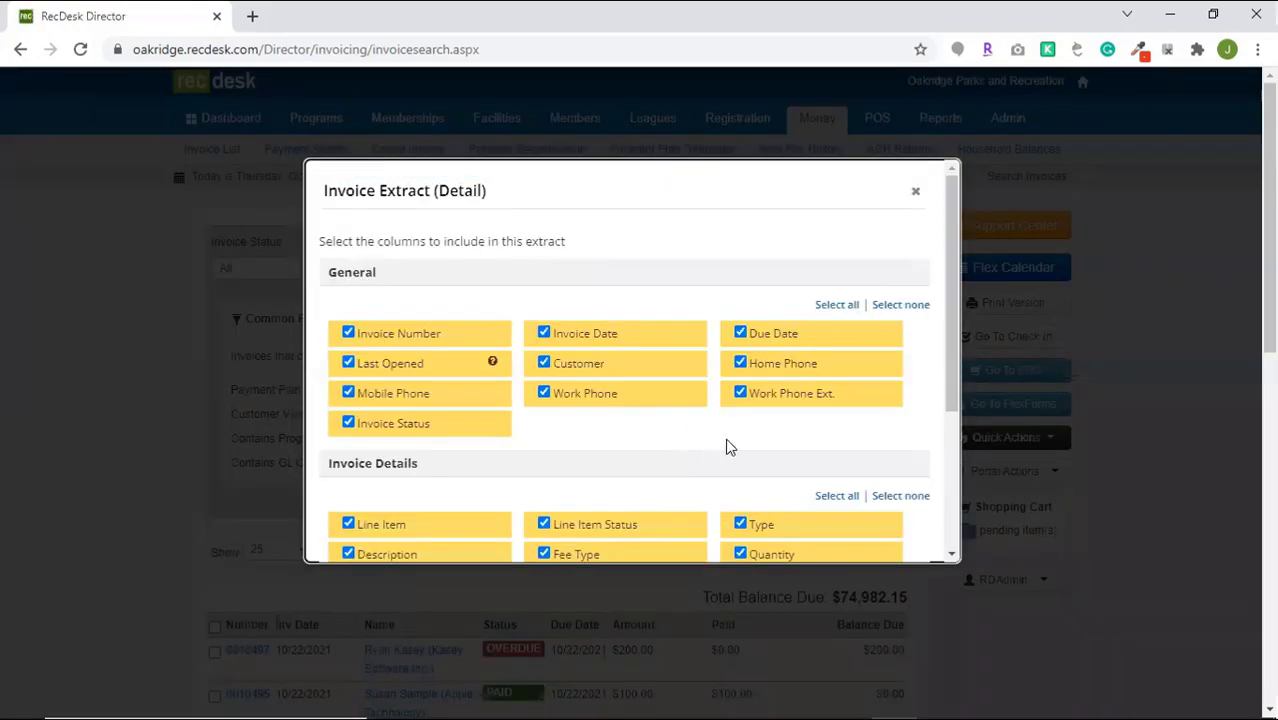
left_click(903, 305)
Exclude Line Item, Line Item Status, Quantity and Subtotal Amount from the invoice details and generate the extract
scroll(653, 432, "down", 2)
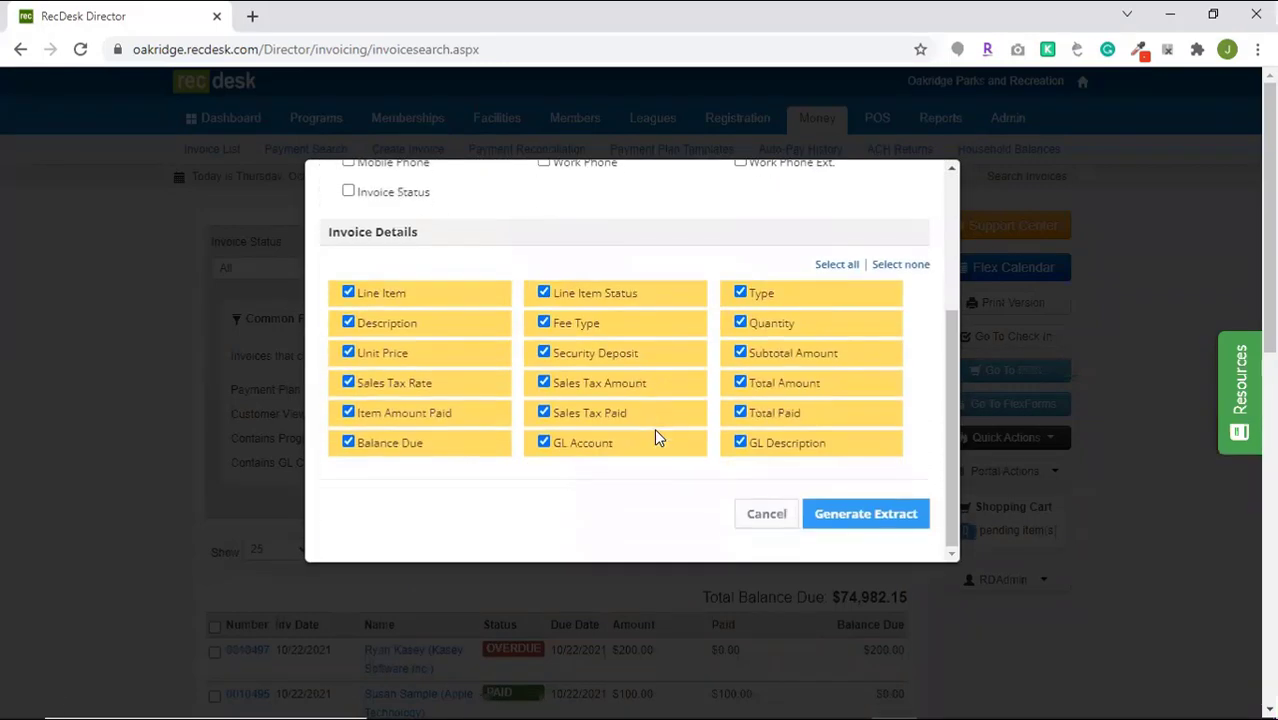
left_click(506, 300)
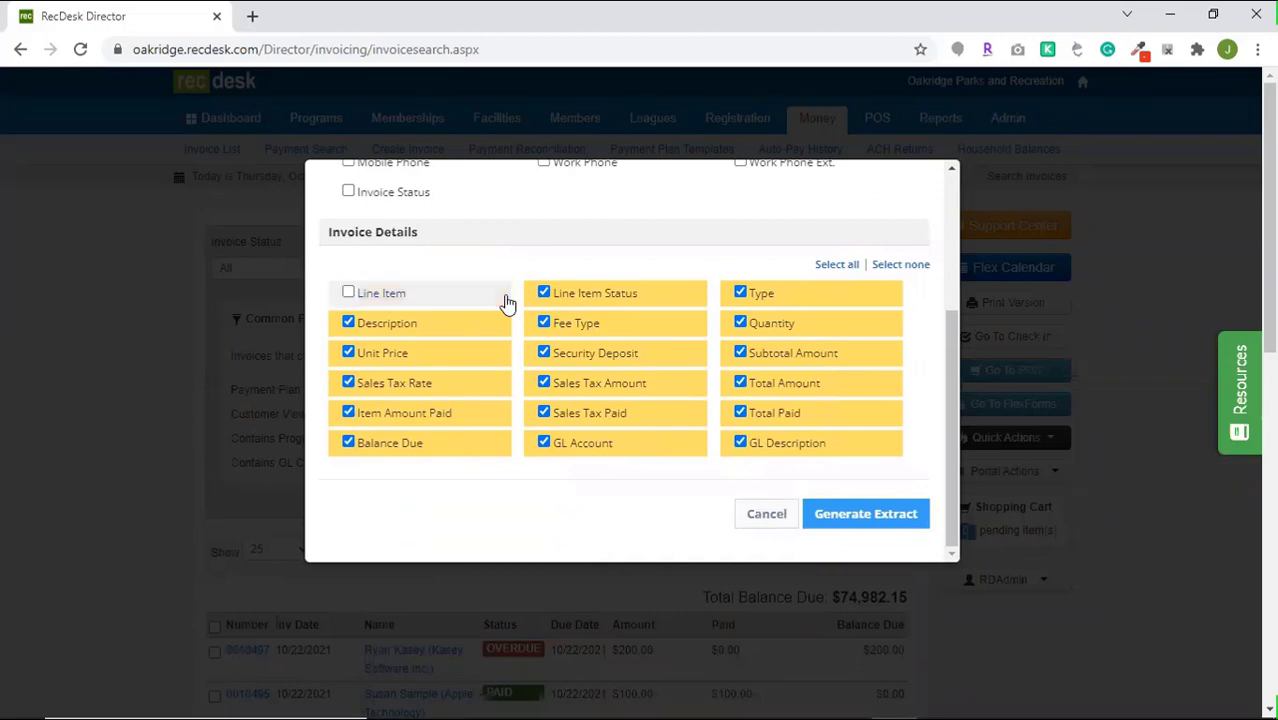
left_click(630, 300)
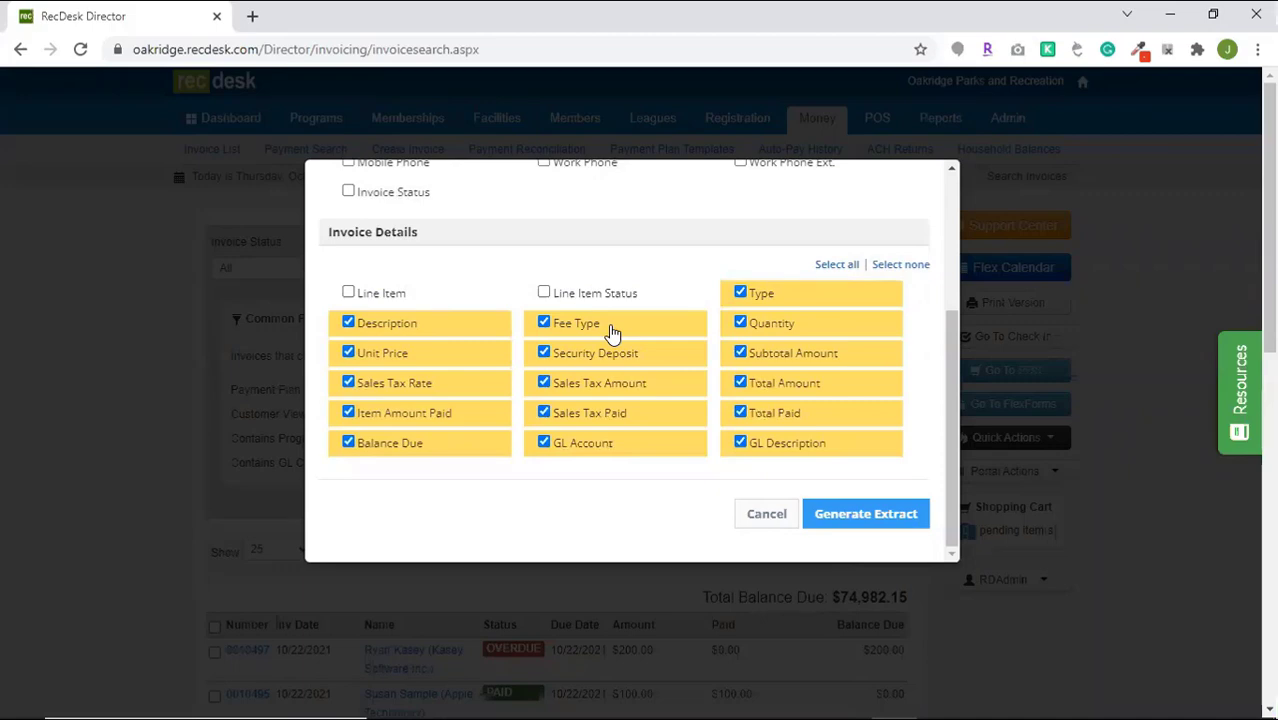
left_click(747, 325)
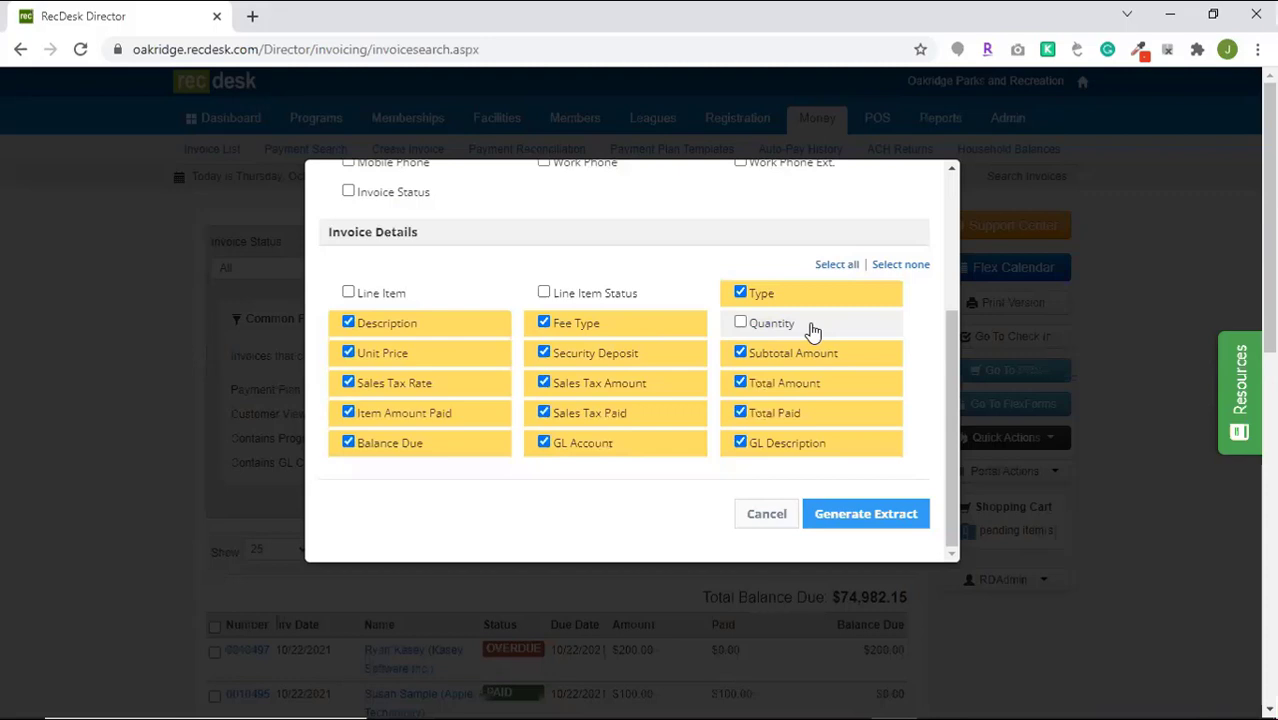
left_click(786, 357)
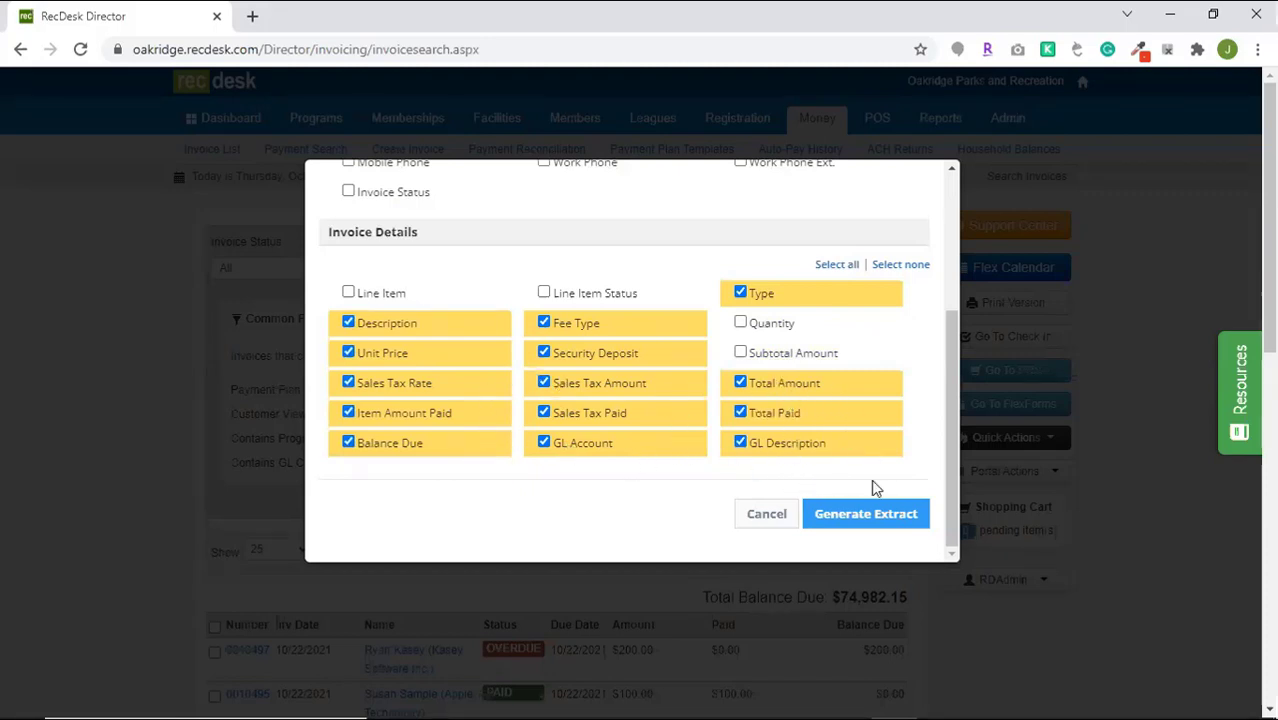
left_click(870, 513)
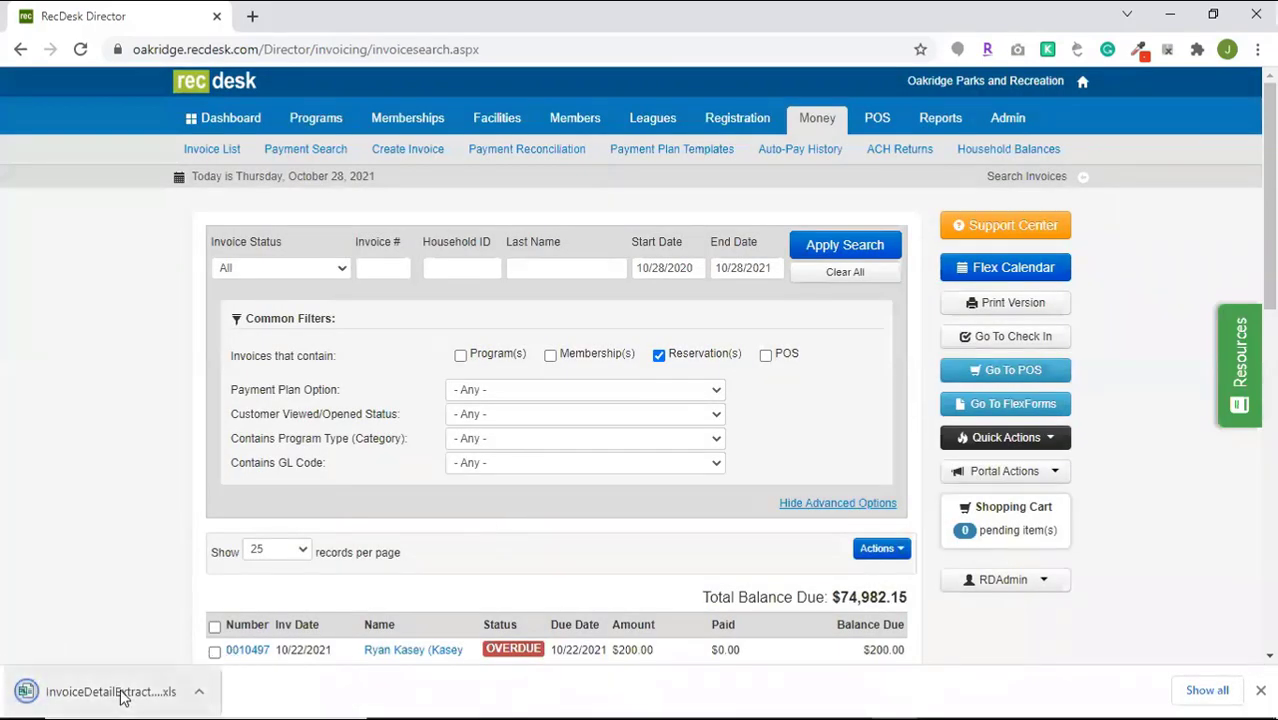
Open the downloaded InvoiceDetailExtract file in Excel for editing and inspect the PGM and MBR entries in the Type column
left_click(122, 697)
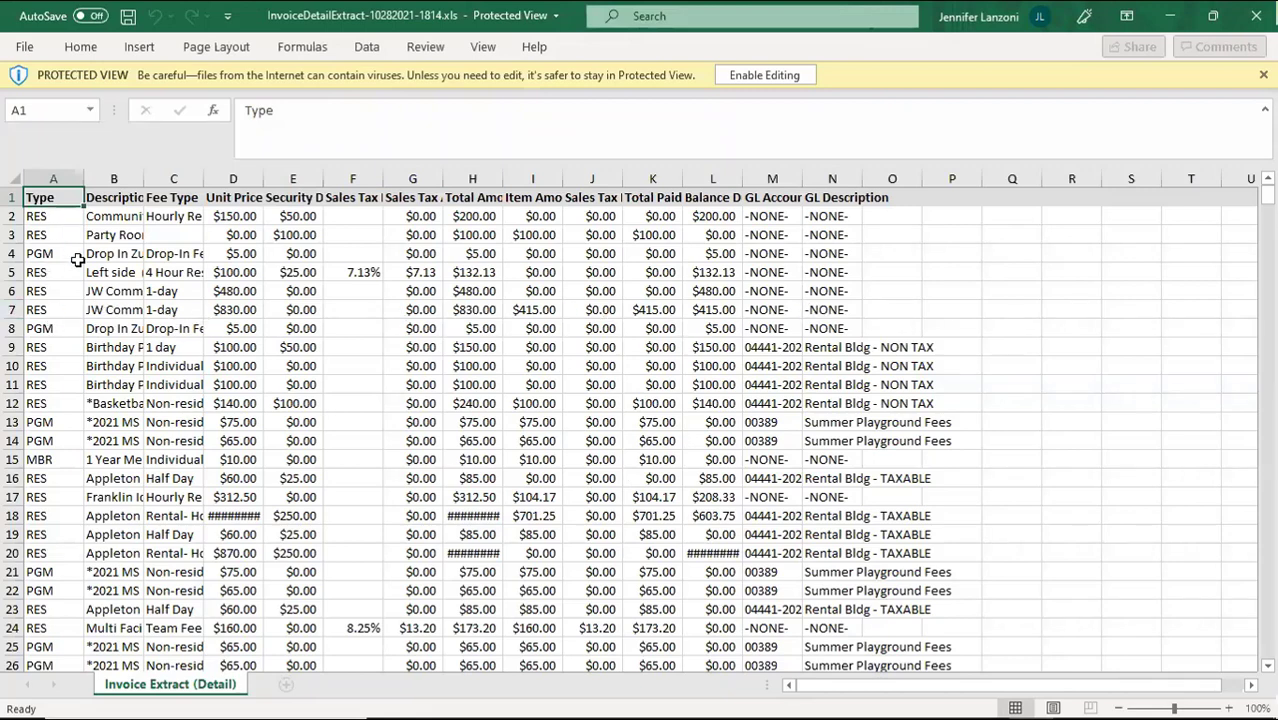
left_click(764, 75)
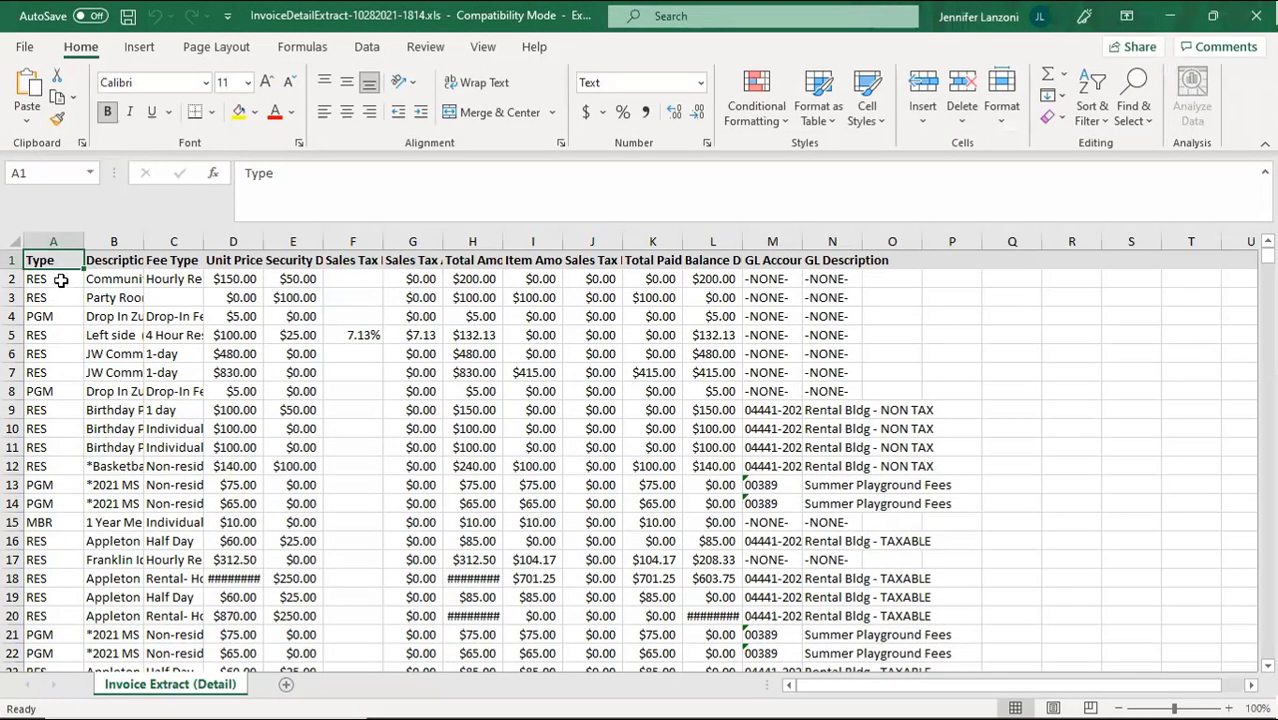
left_click(62, 316)
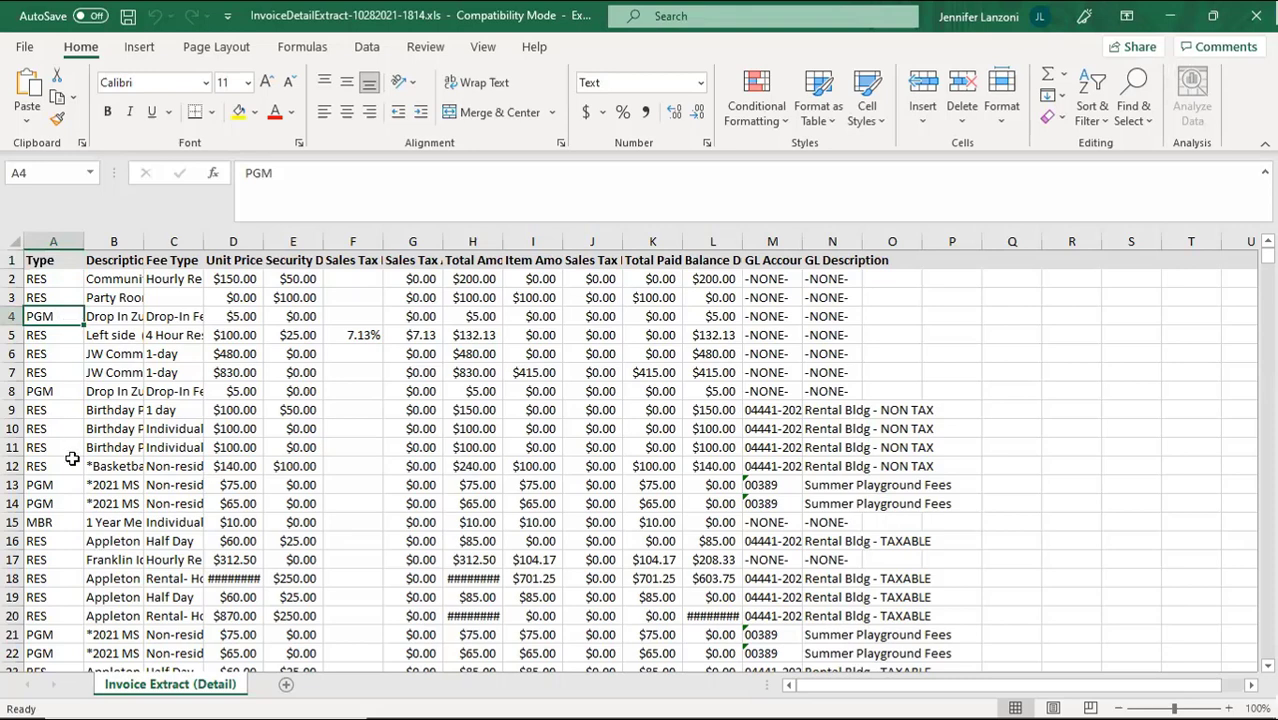
left_click(66, 522)
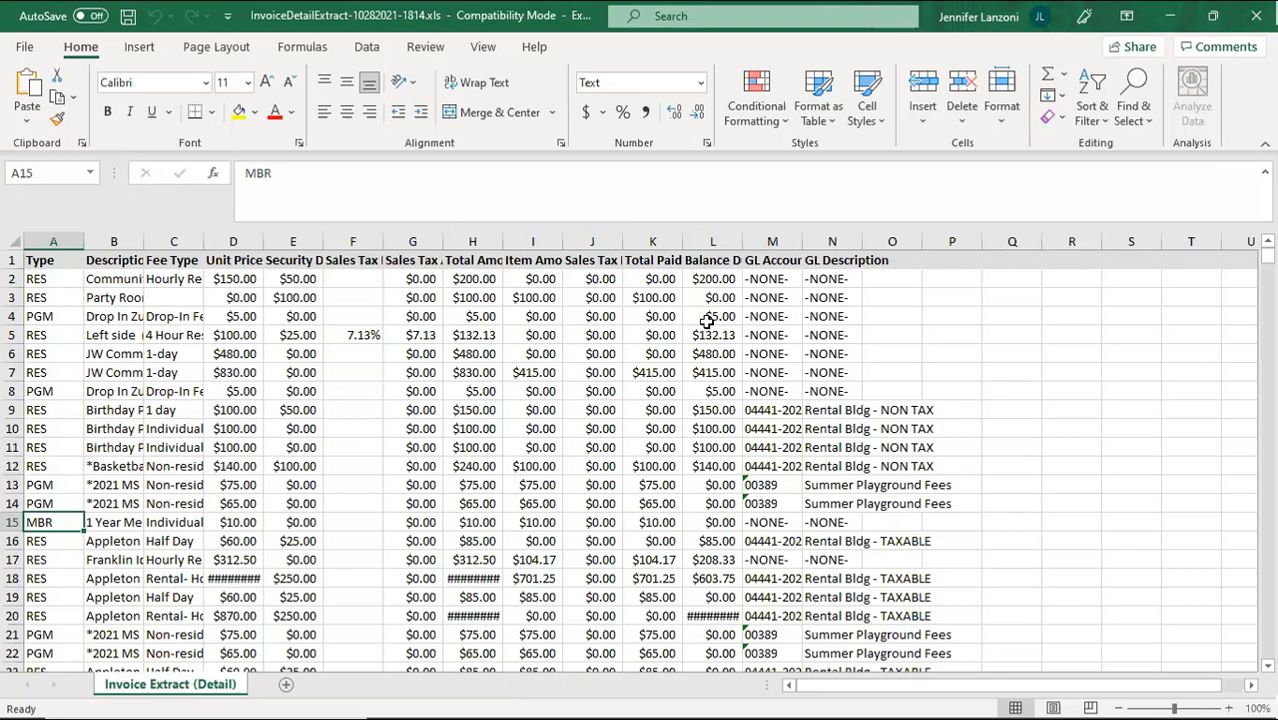
Add filters to the header row and limit the Type column to RES entries
left_click(1092, 100)
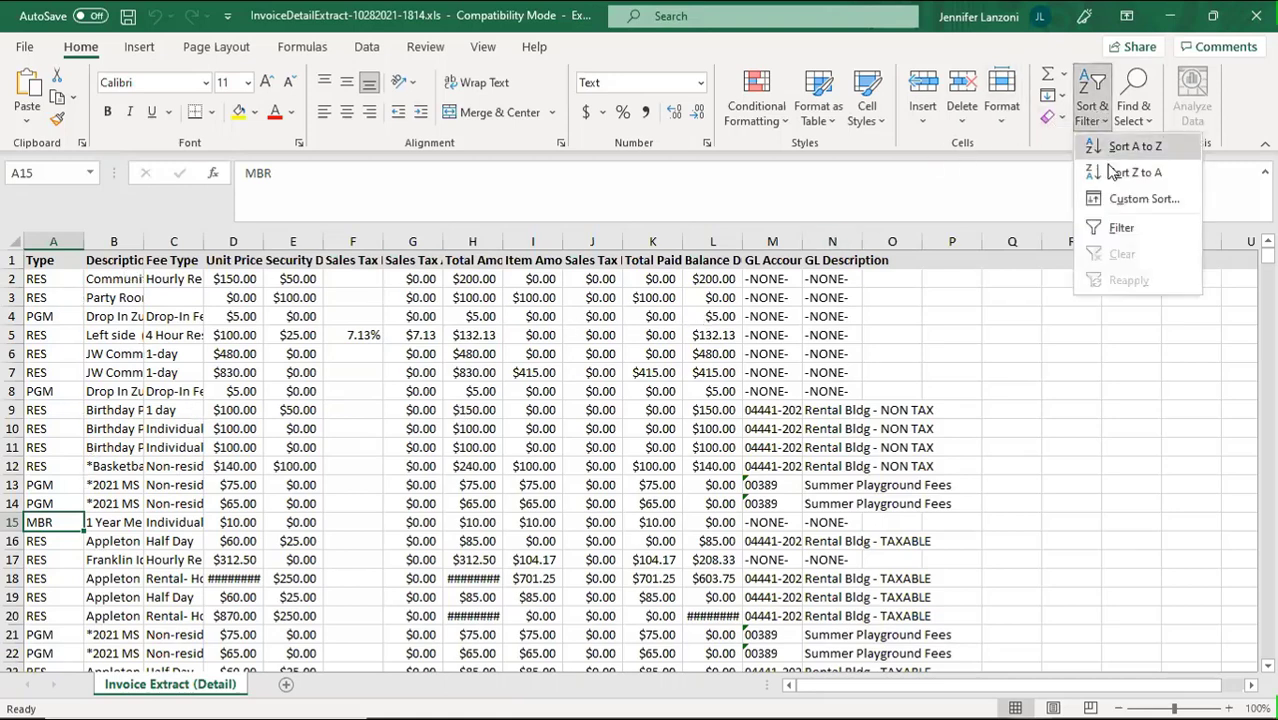
left_click(1118, 229)
left_click(74, 260)
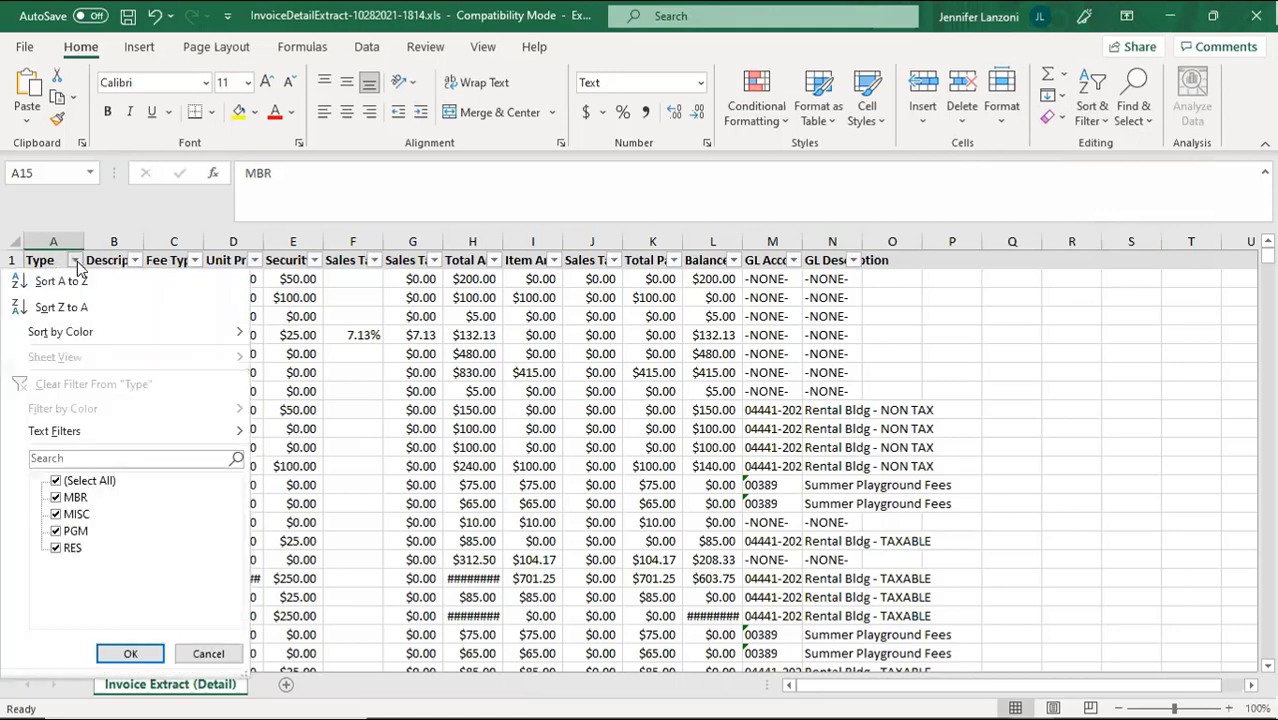
left_click(90, 481)
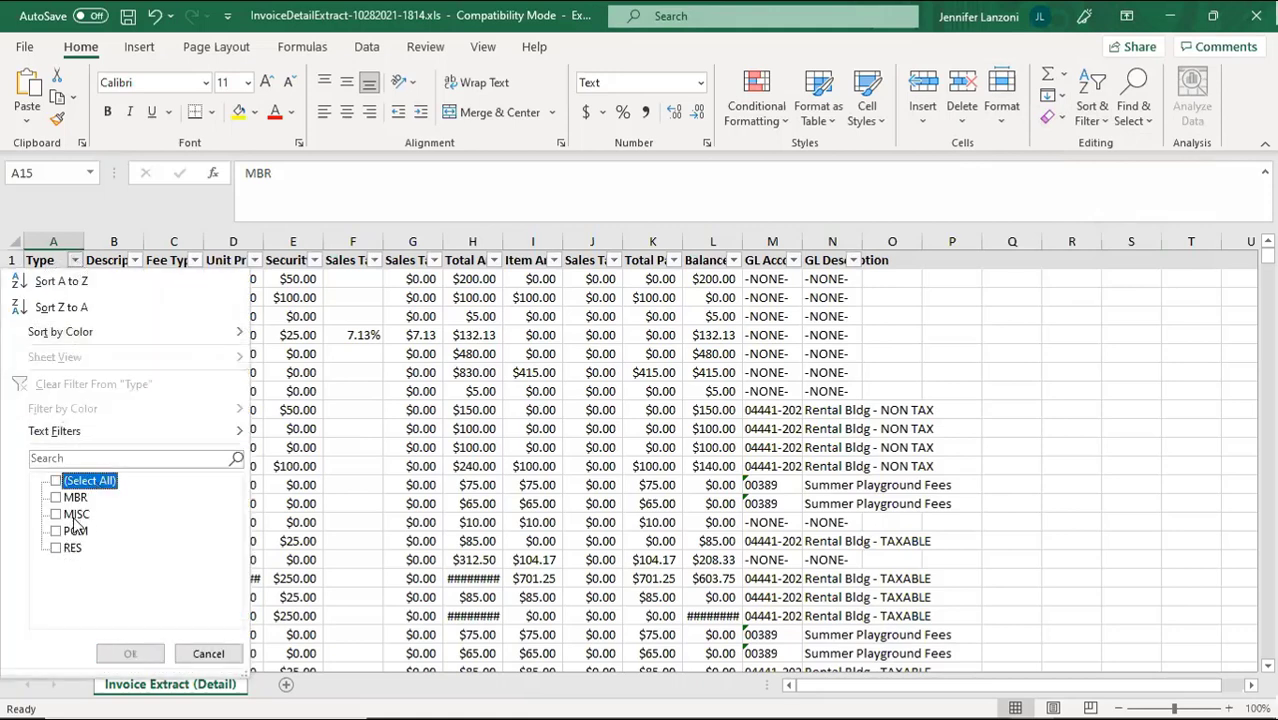
left_click(56, 548)
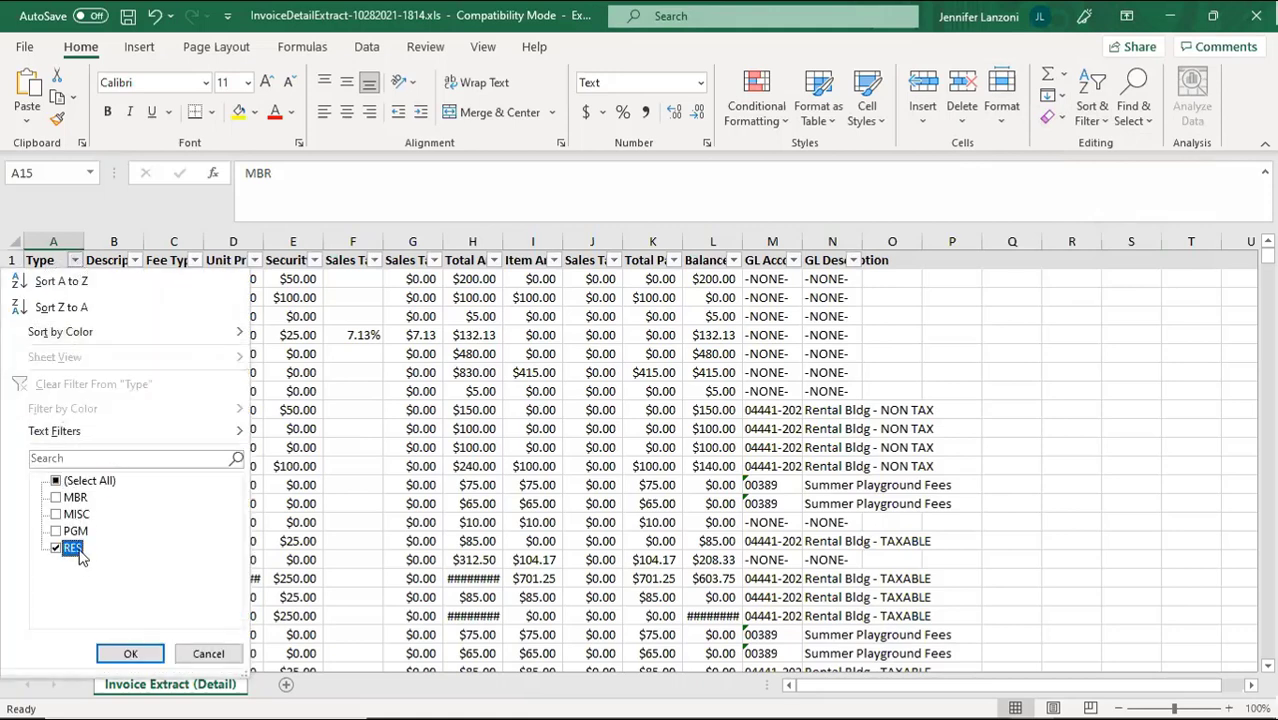
left_click(128, 654)
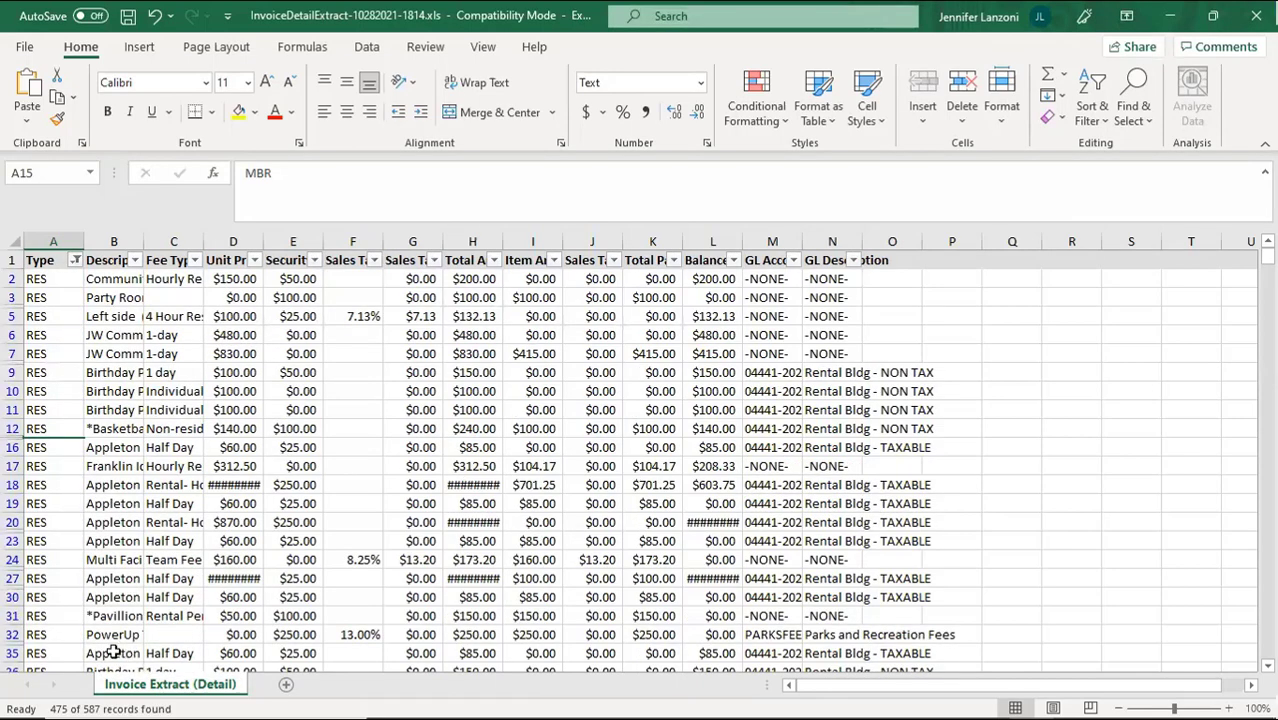
Fit the Fee Type column to its contents and widen the Description column enough to read most descriptions
double_click(202, 243)
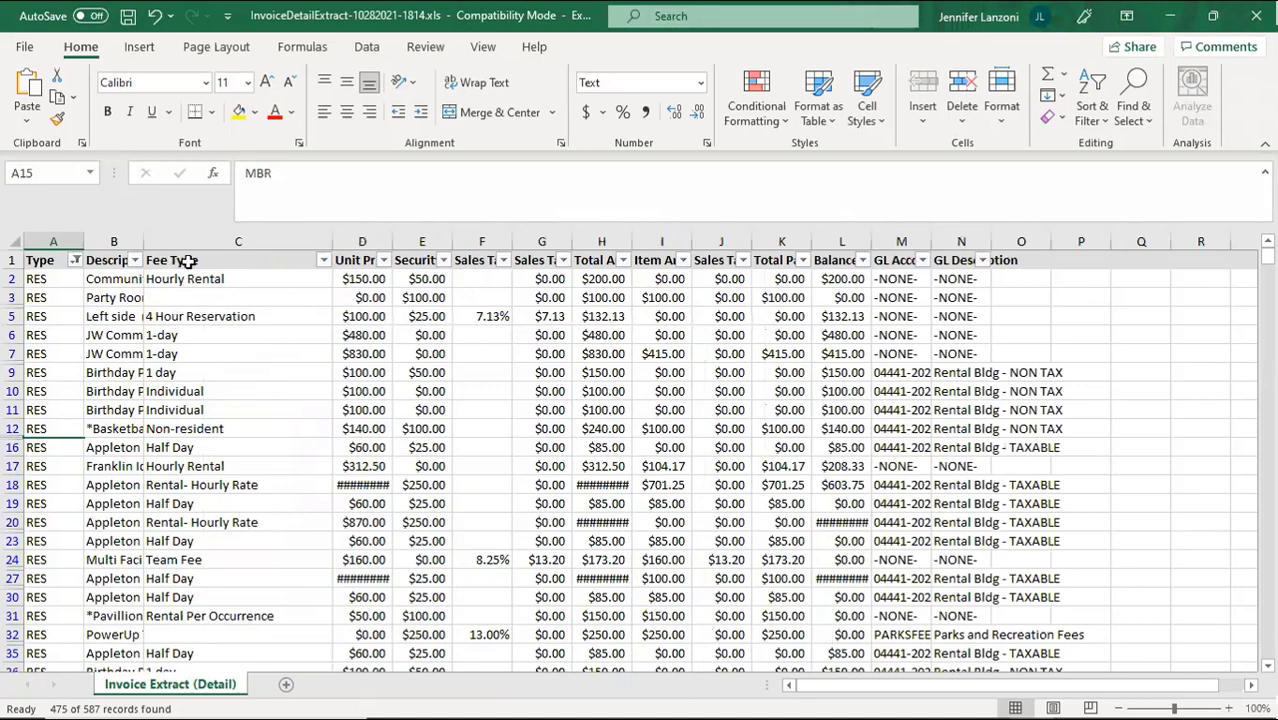
left_click(306, 279)
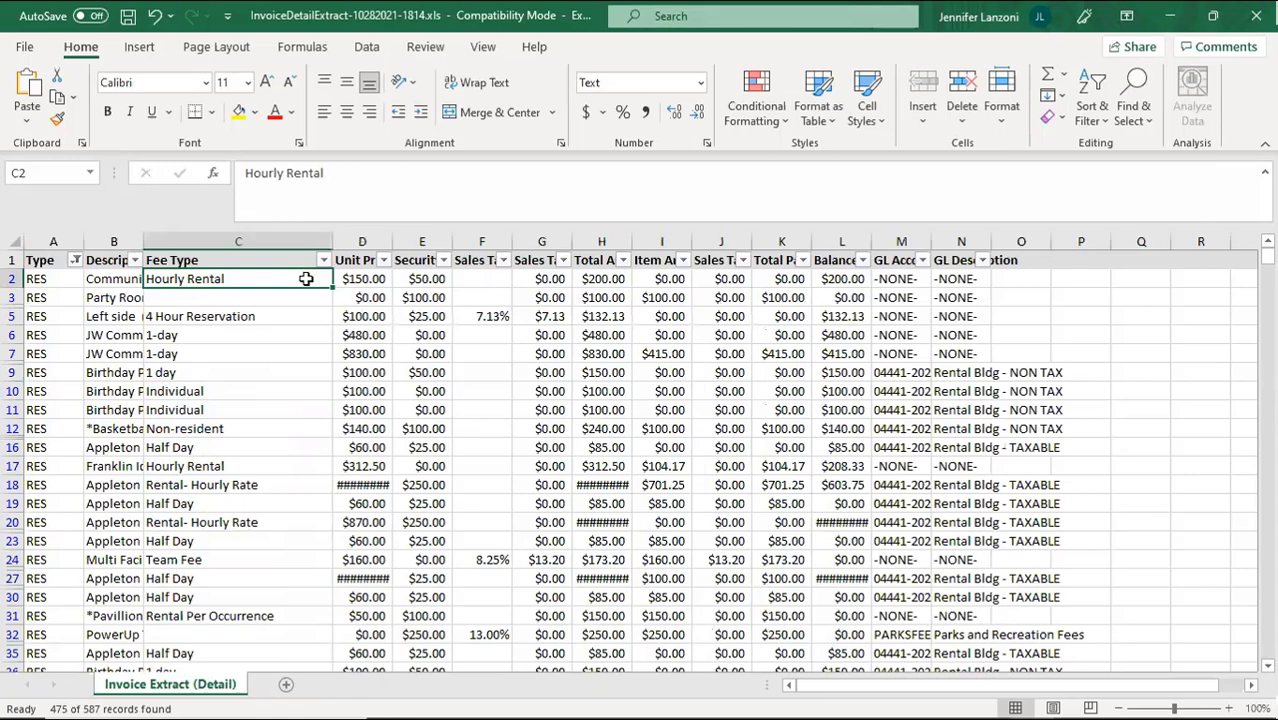
double_click(143, 241)
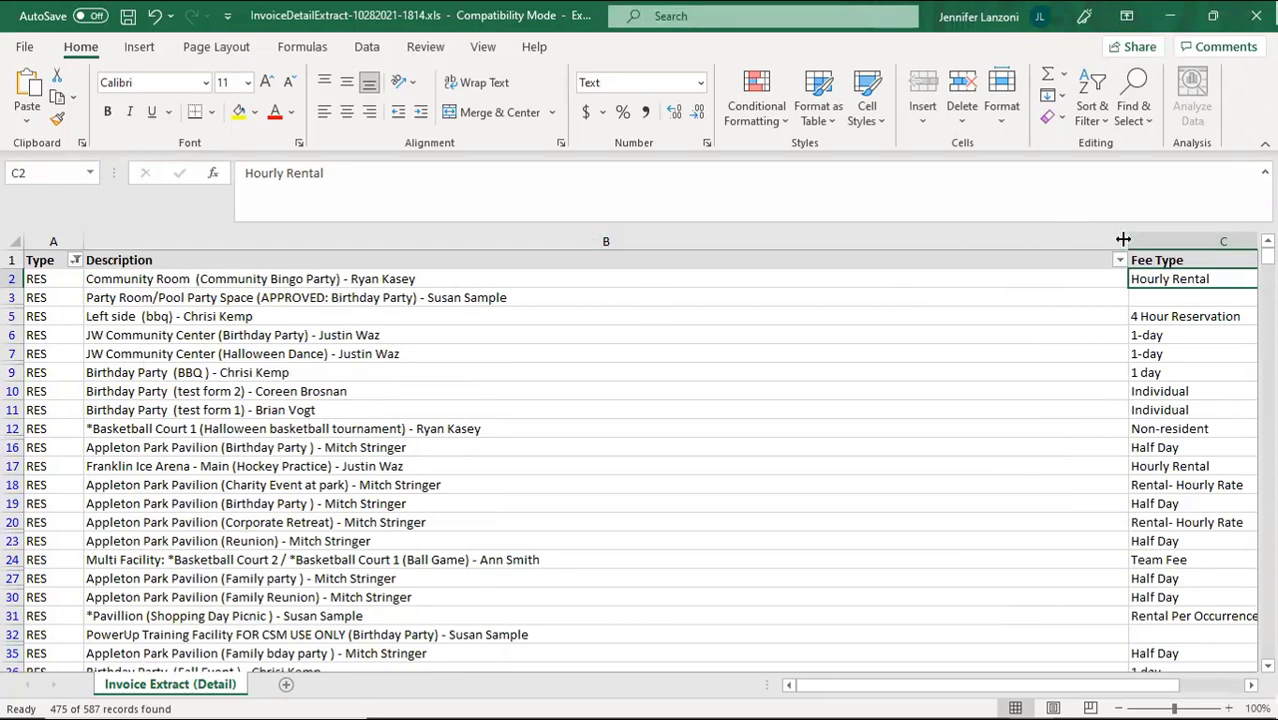
left_click_drag(1125, 241, 514, 243)
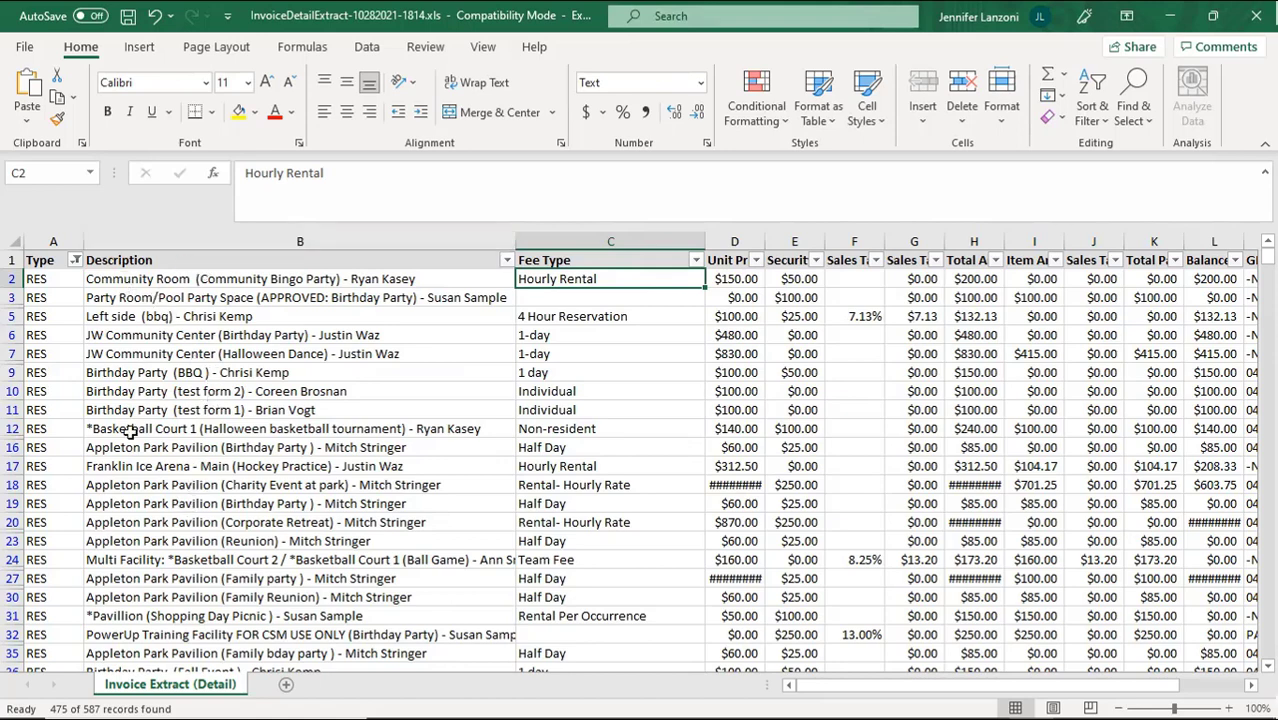
Try to move the Description column to column O by cutting it and inserting the cut cells there
left_click(338, 242)
right_click(338, 245)
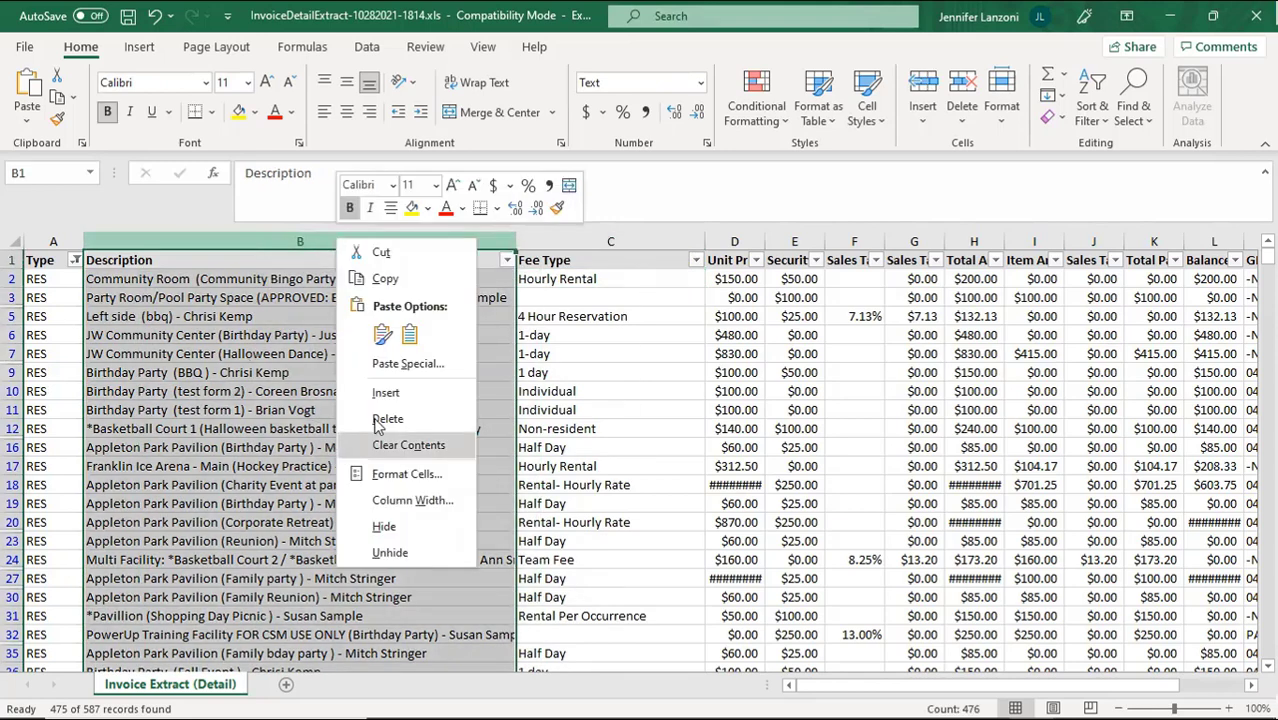
left_click(396, 253)
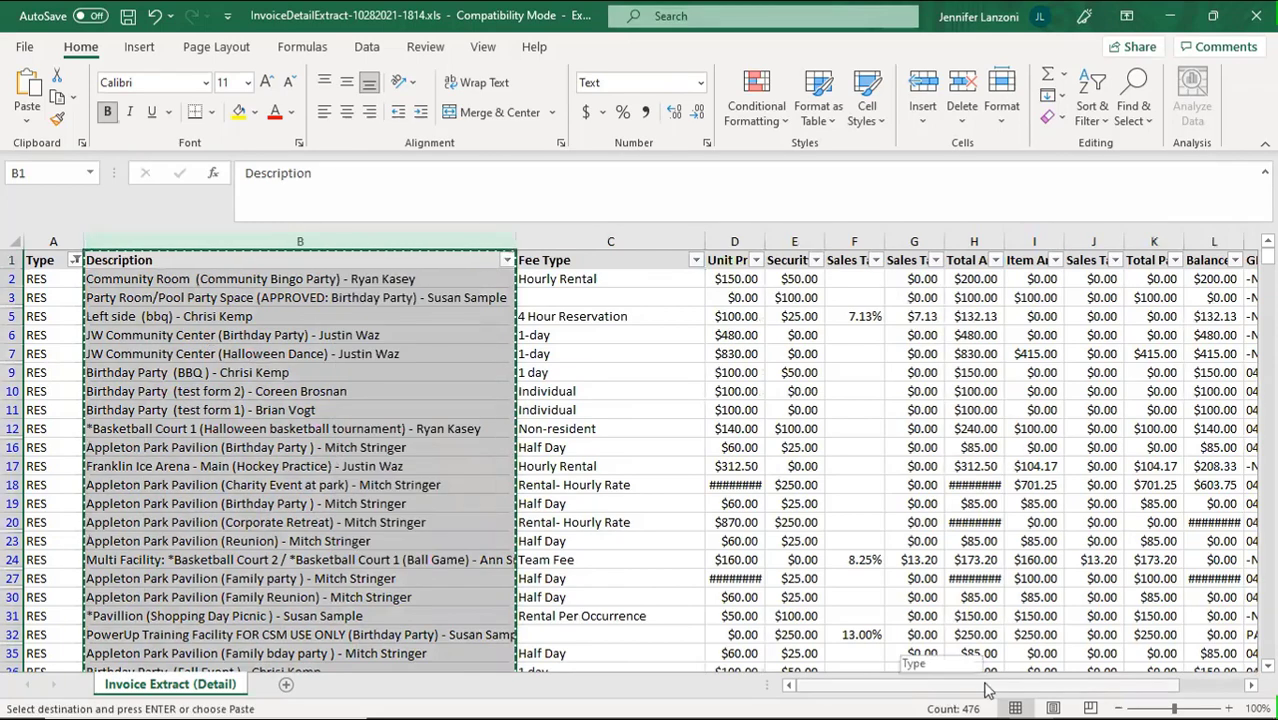
left_click_drag(987, 688, 1150, 575)
left_click(906, 241)
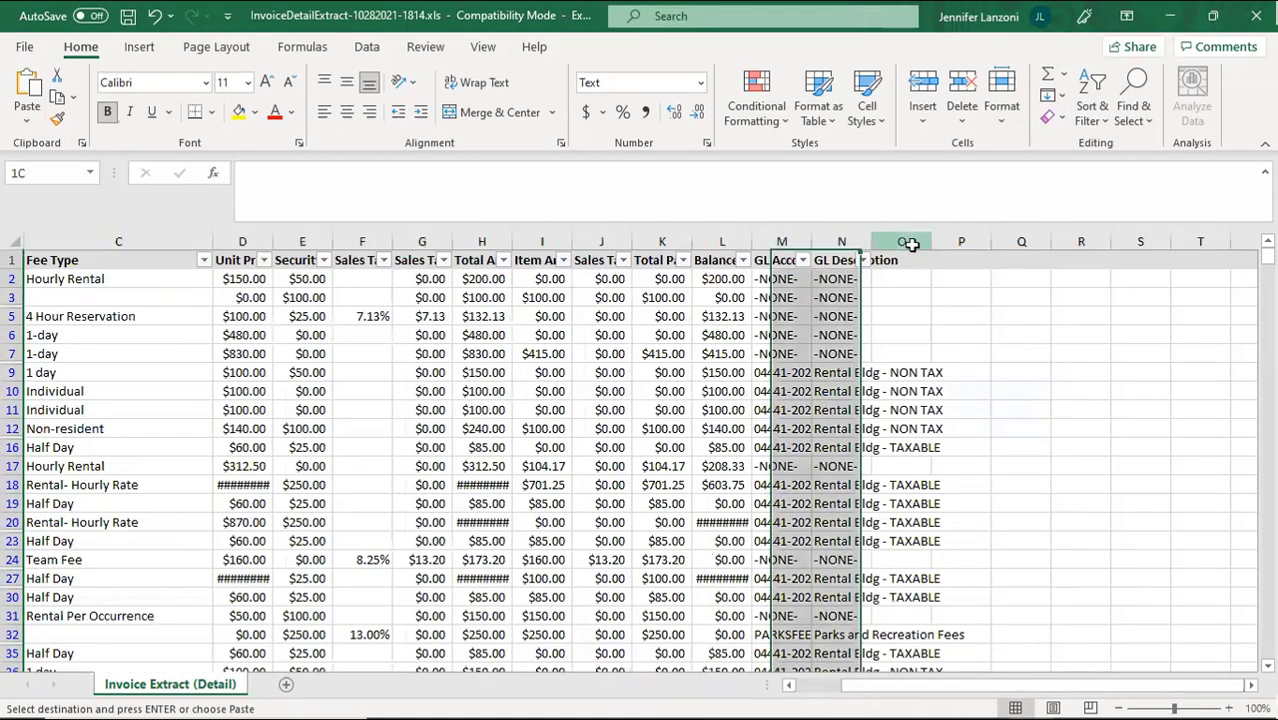
right_click(911, 241)
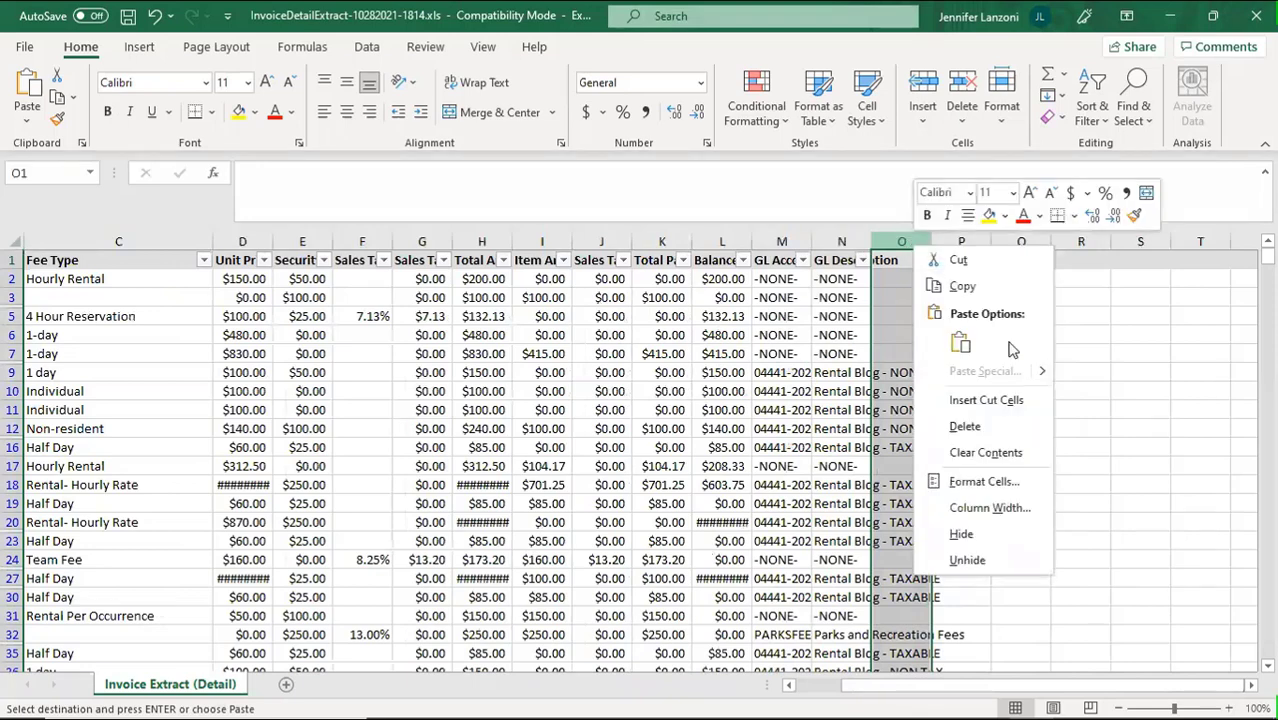
left_click(1028, 403)
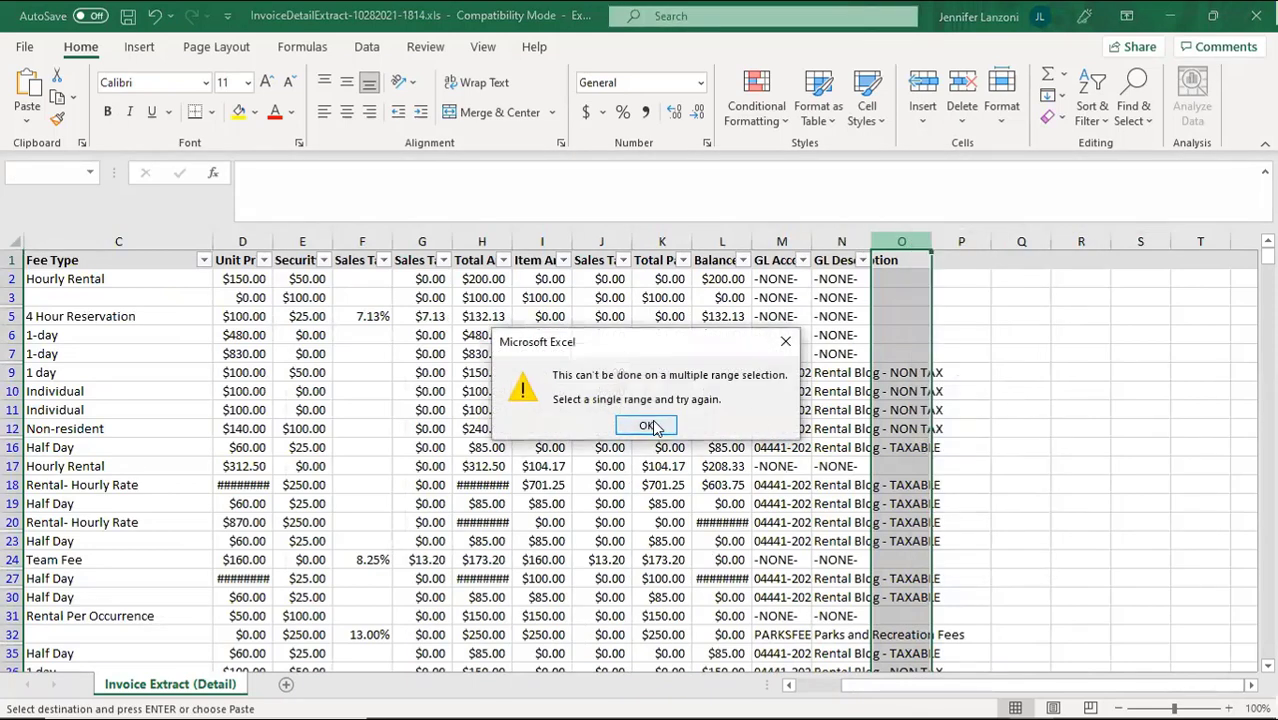
left_click(648, 426)
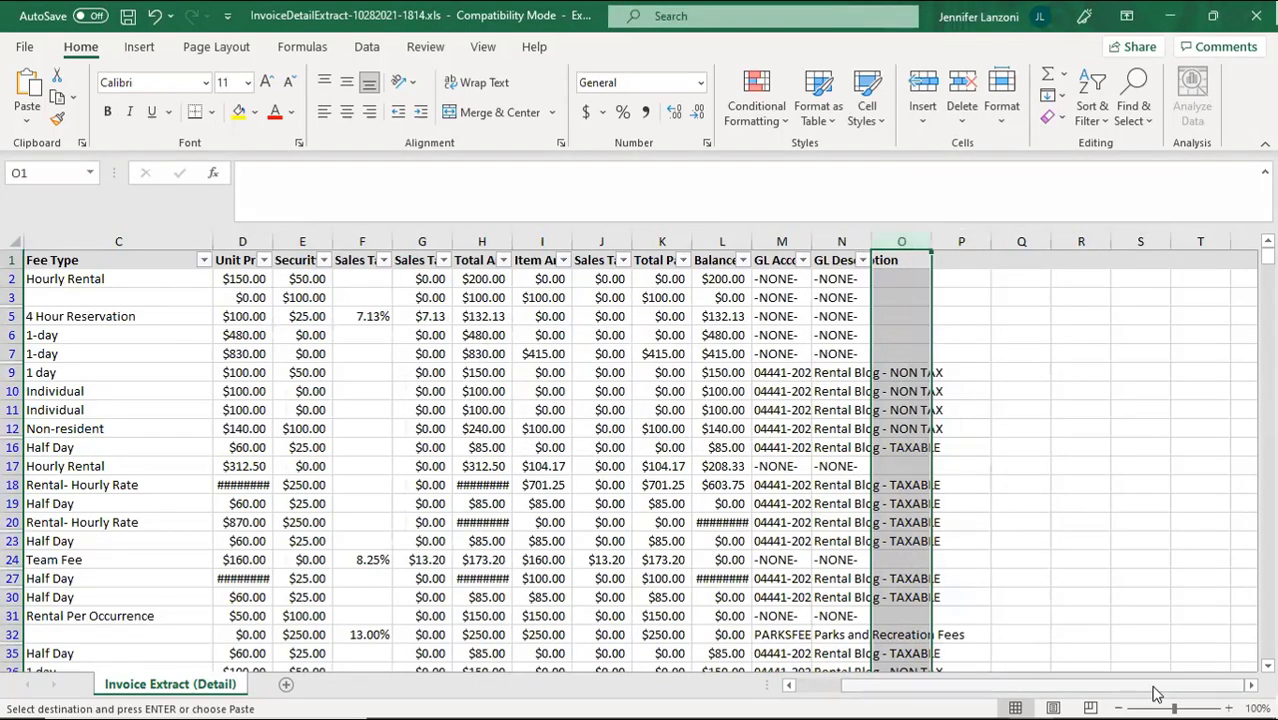
Retry relocating the whole Description column from column B by inserting its cells at column O
left_click_drag(1080, 688, 985, 680)
left_click(371, 296)
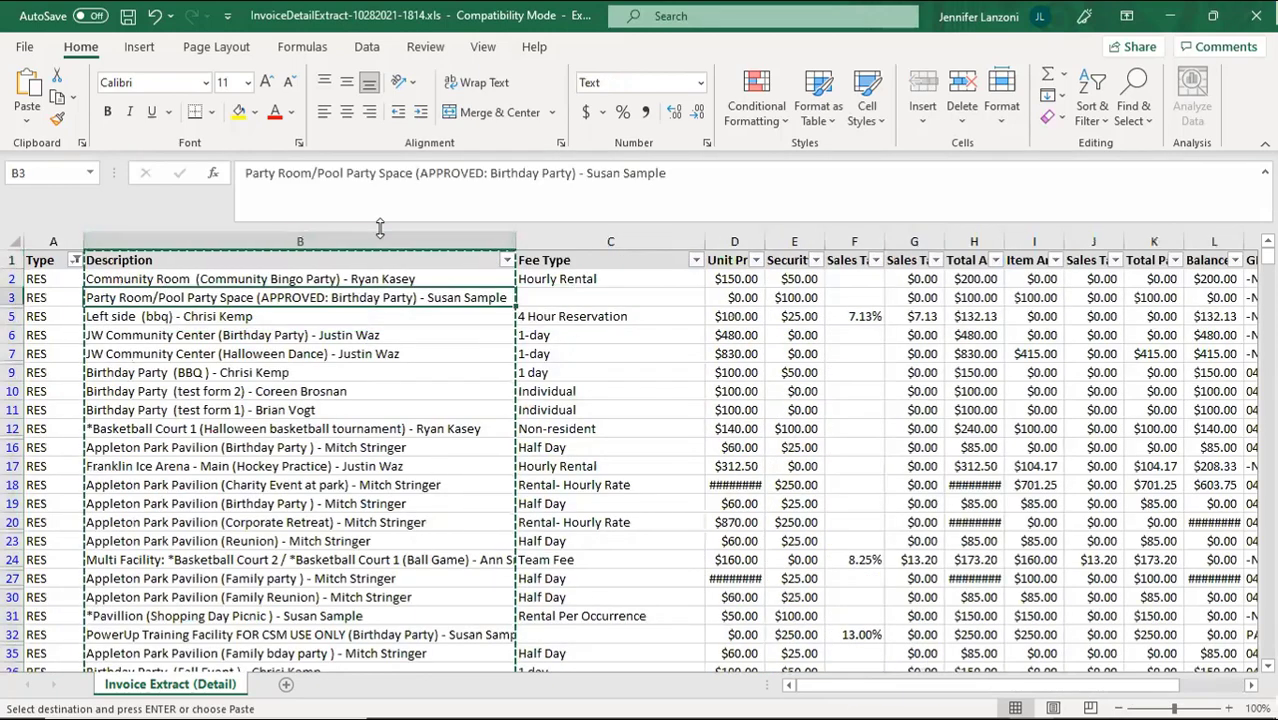
left_click(380, 233)
right_click(381, 232)
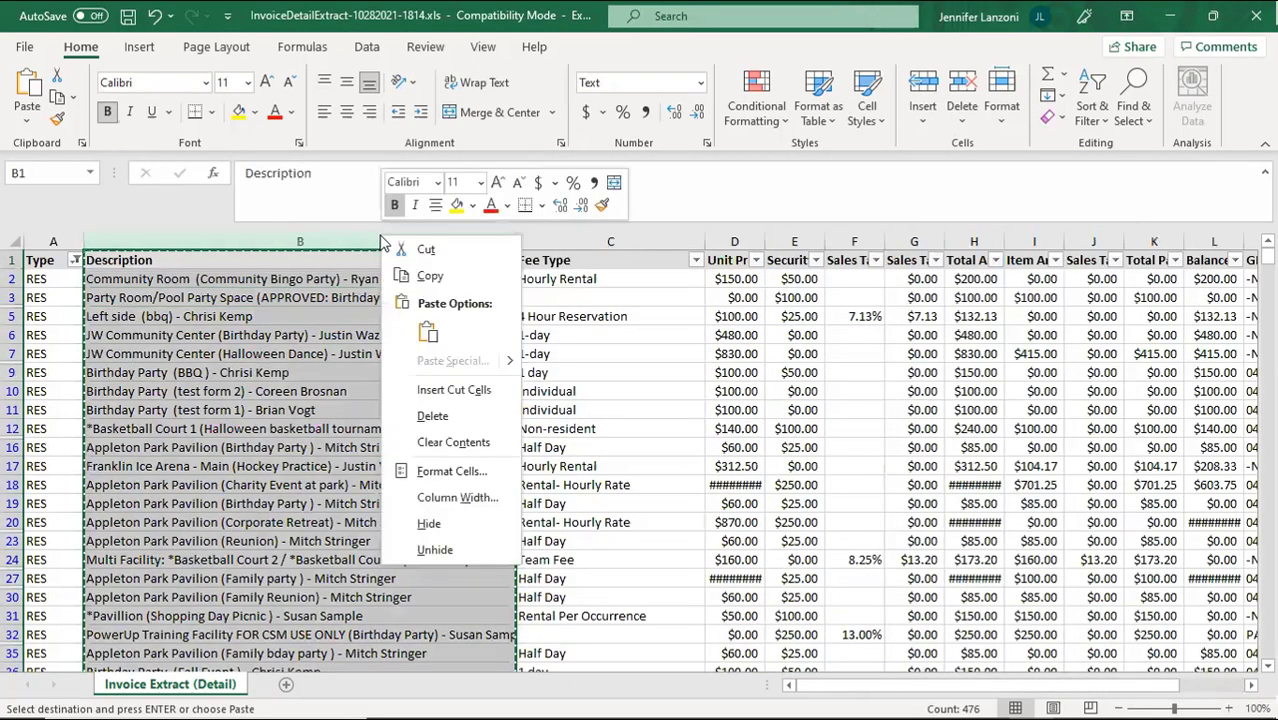
left_click(447, 277)
left_click_drag(982, 688, 1000, 688)
left_click(912, 242)
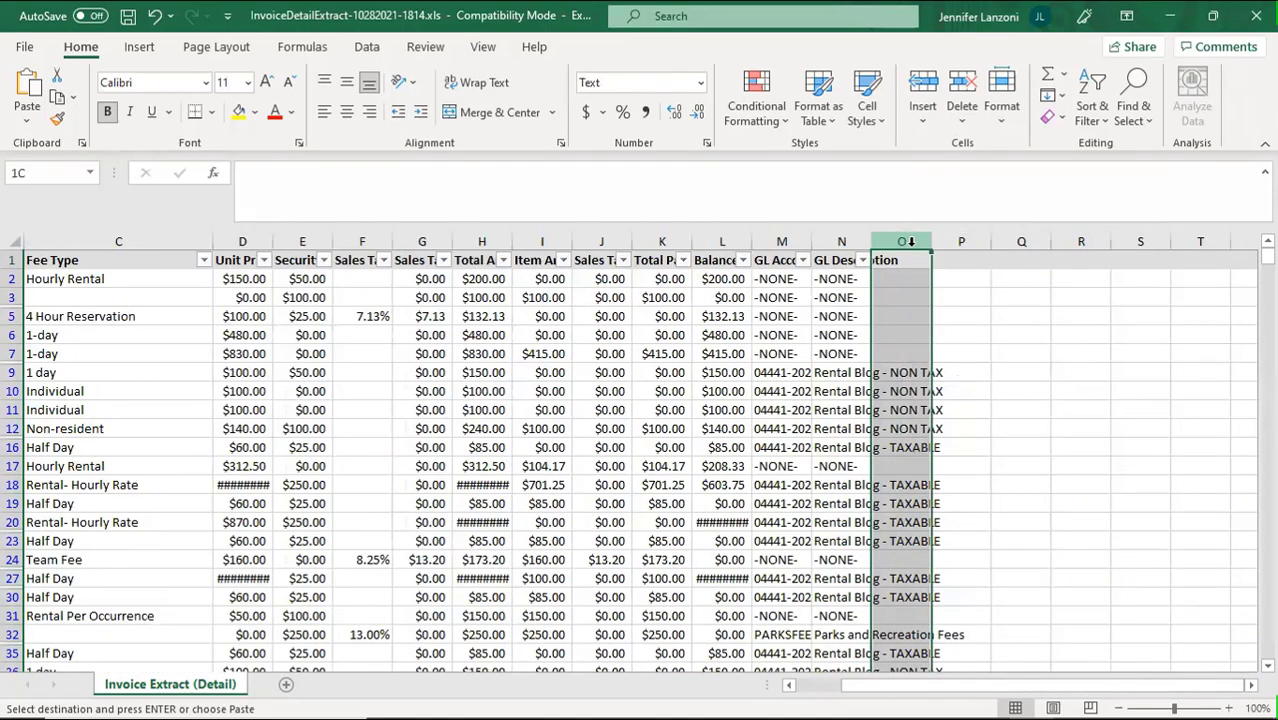
right_click(914, 246)
left_click(990, 402)
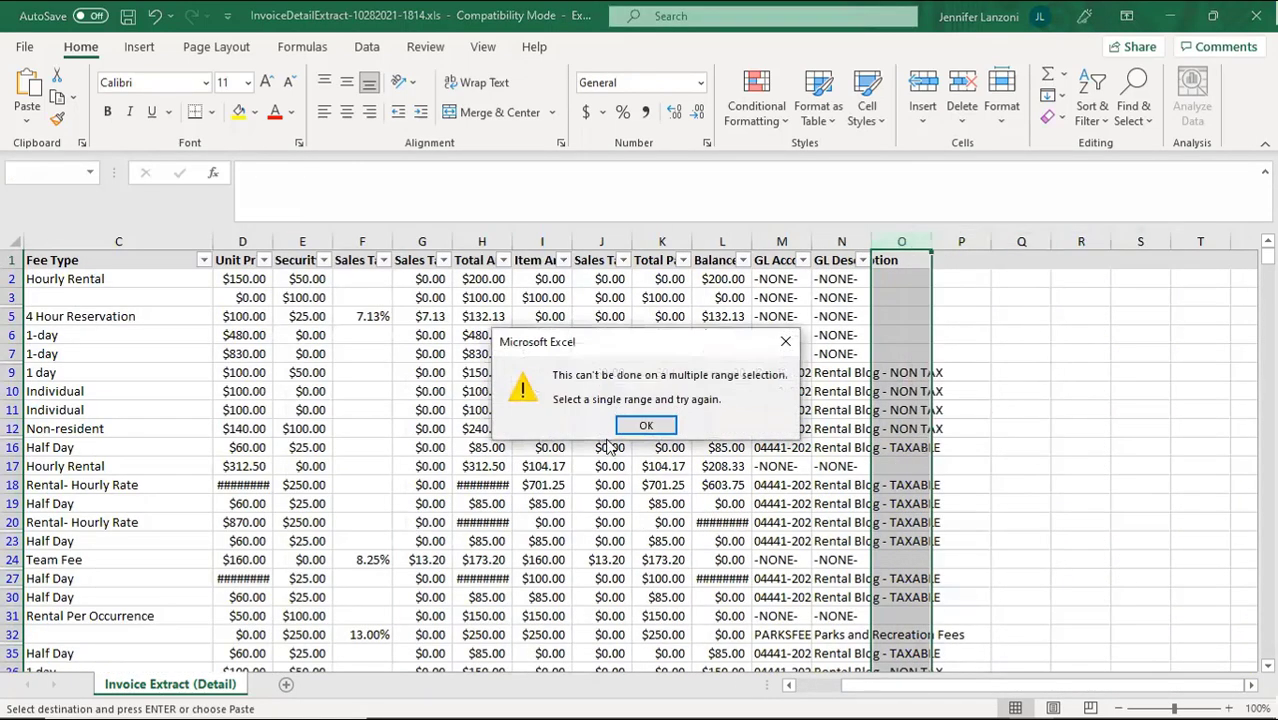
left_click(668, 428)
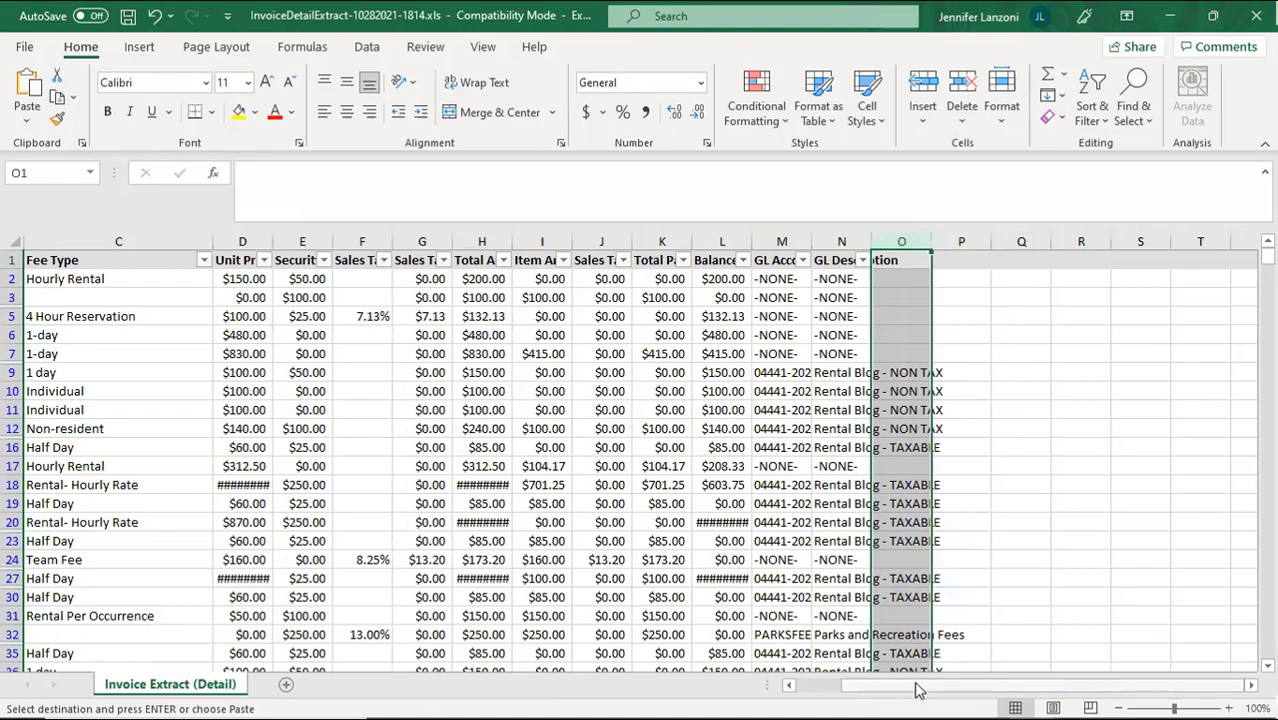
Move only the filled Description cells, B1 through B588, to column O starting at O1
left_click_drag(919, 689, 875, 689)
scroll(468, 530, "down", 20)
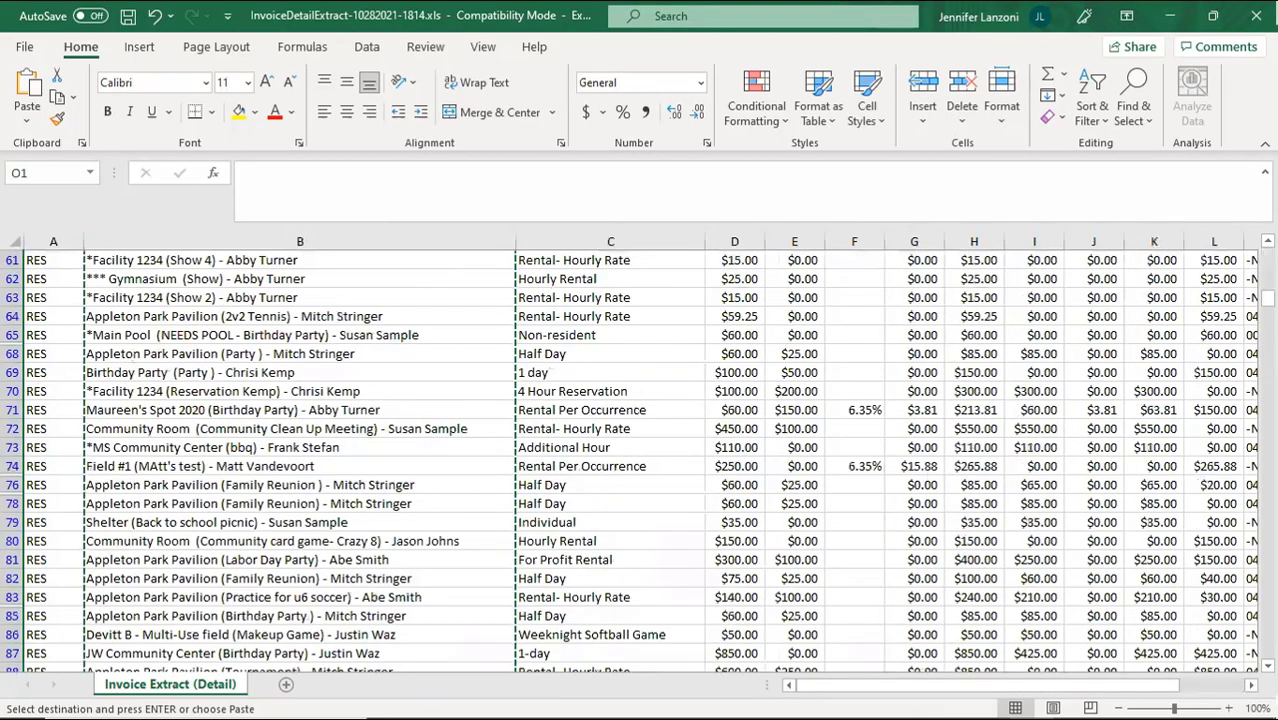
scroll(539, 537, "down", 20)
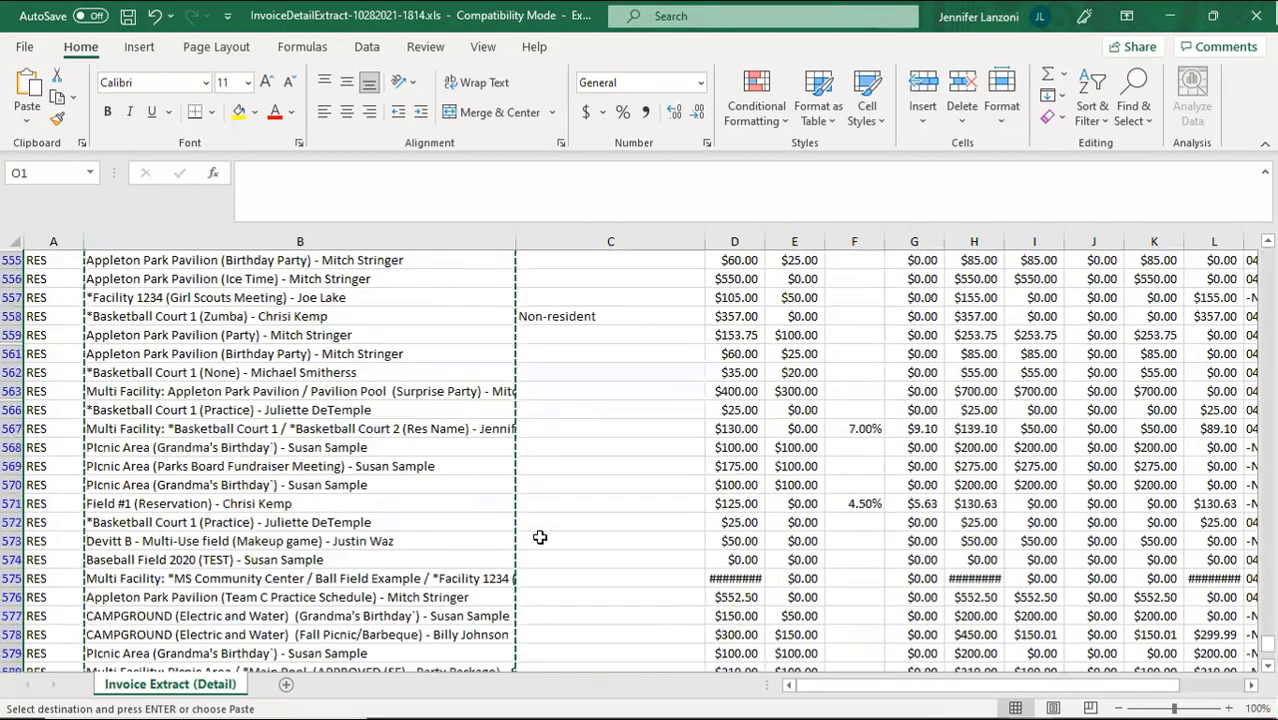
scroll(539, 537, "down", 12)
scroll(477, 517, "up", 4)
left_click(325, 410)
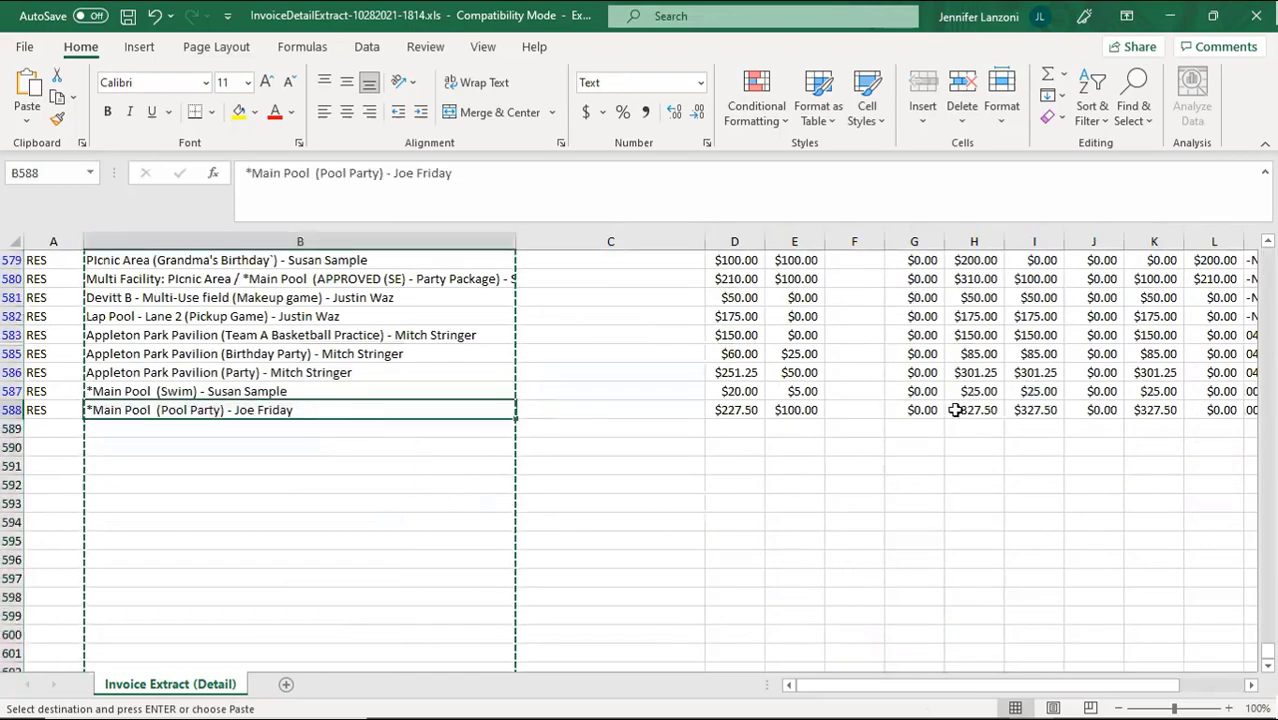
scroll(521, 272, "up", 20)
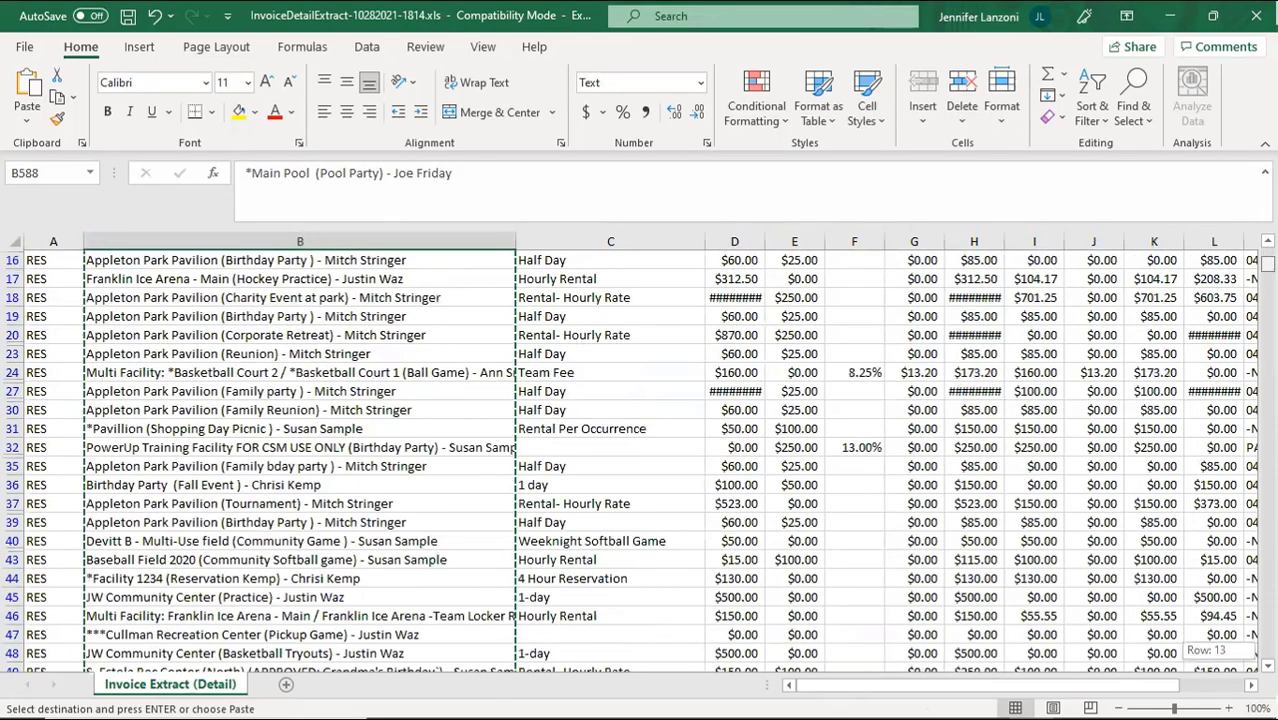
left_click(464, 262, "shift")
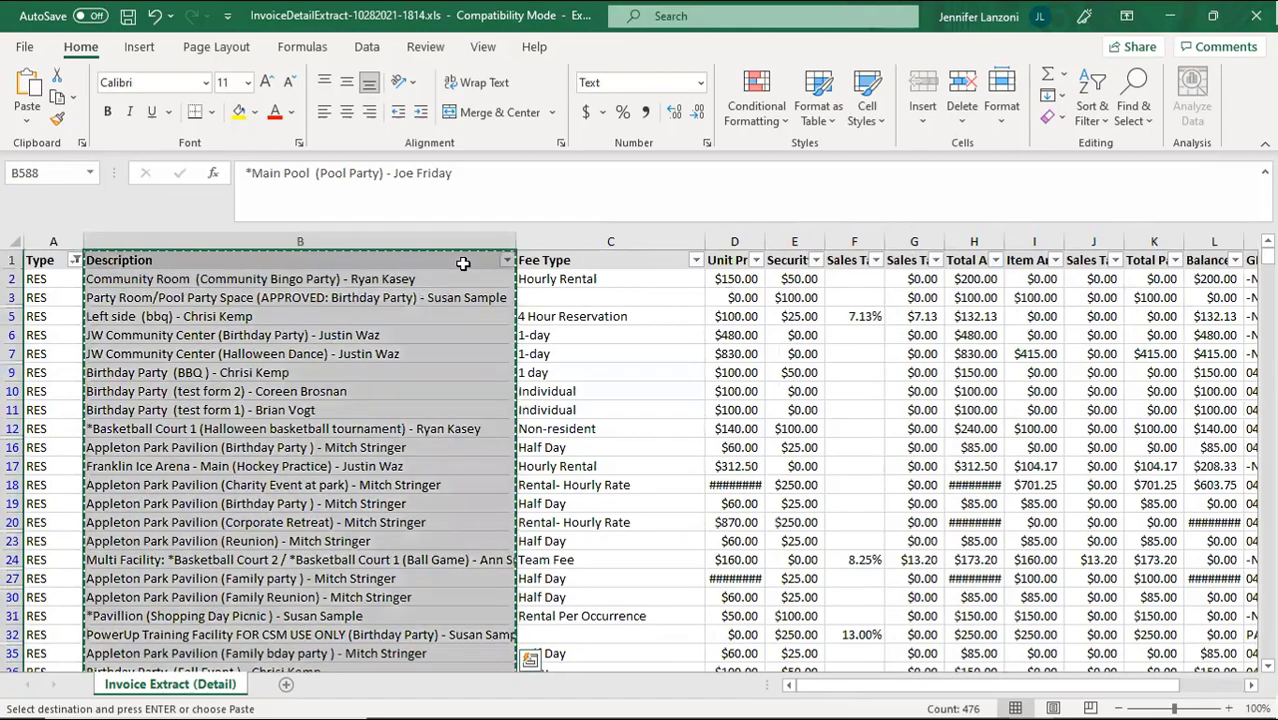
key("ctrl+c")
scroll(934, 696, "right", 2)
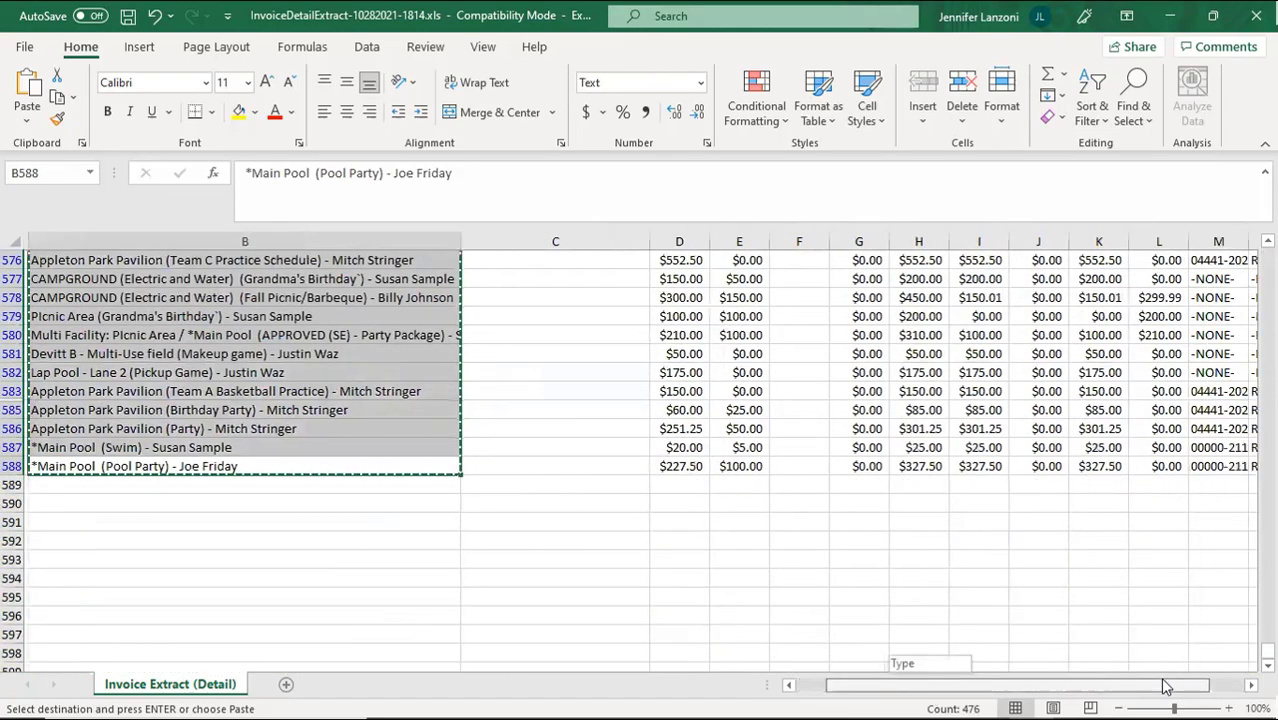
scroll(1070, 500, "up", 8)
scroll(1063, 471, "up", 20)
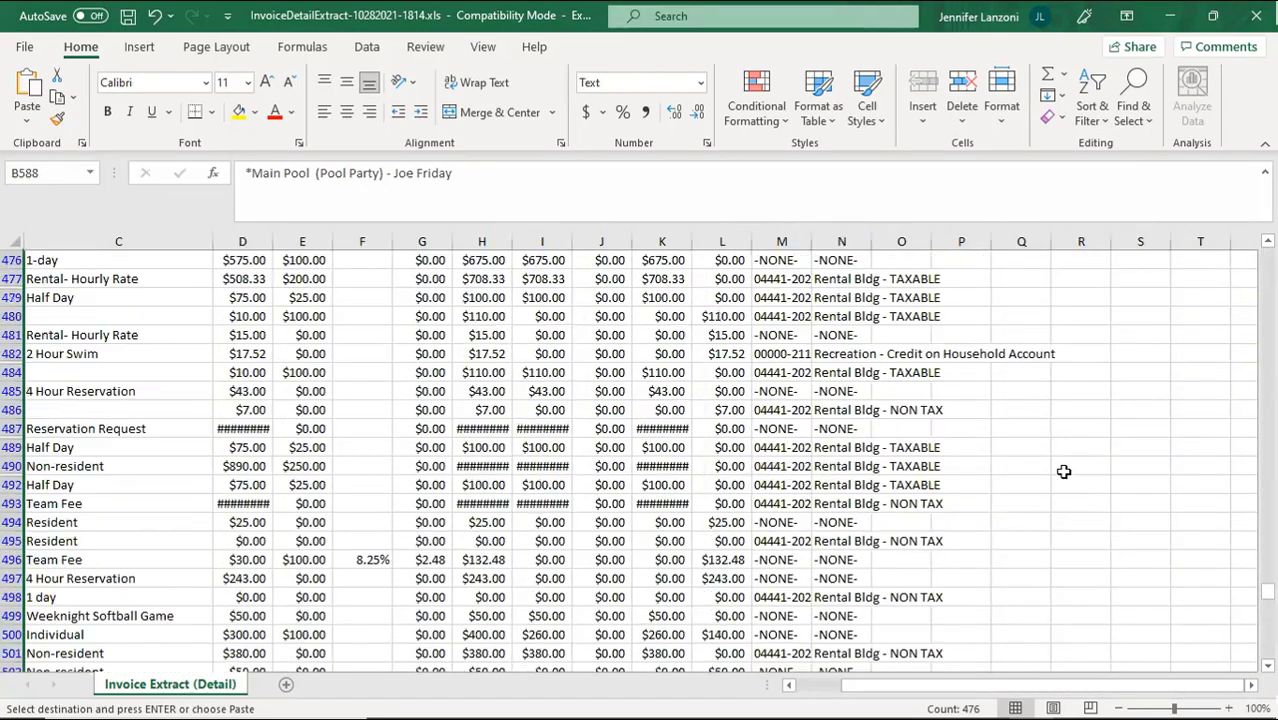
scroll(1063, 471, "up", 15)
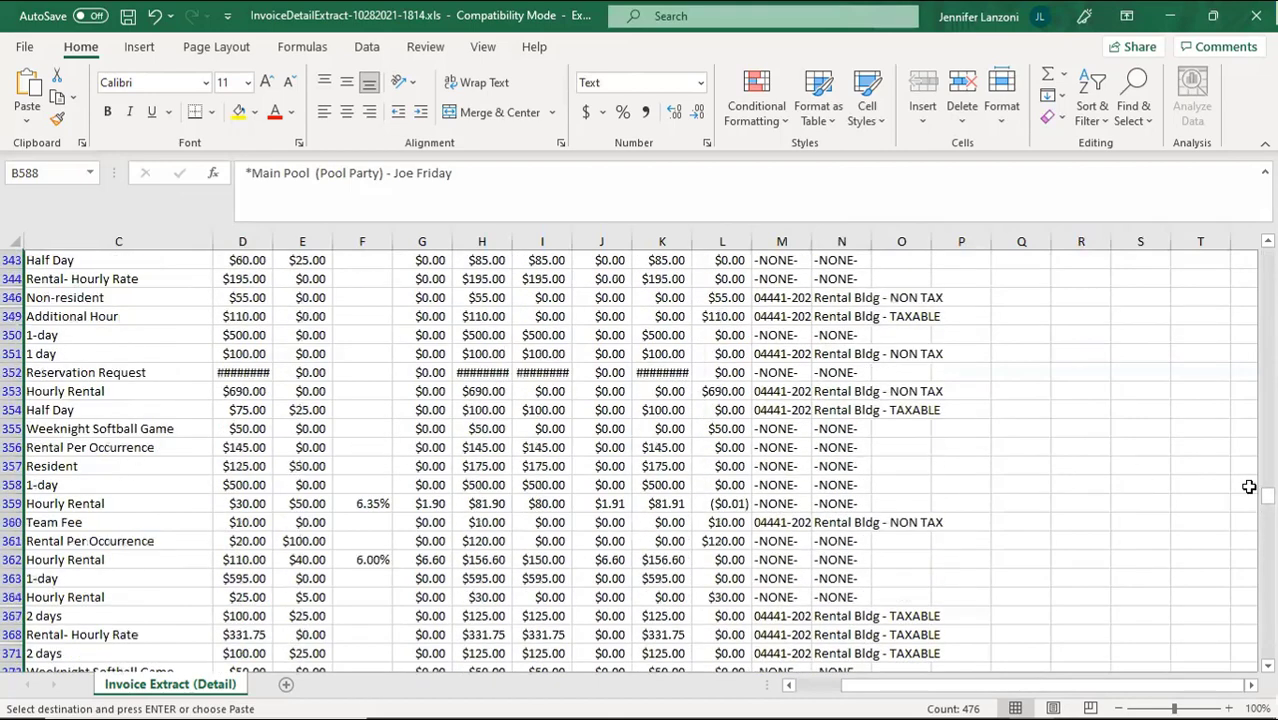
left_click_drag(1266, 478, 1266, 258)
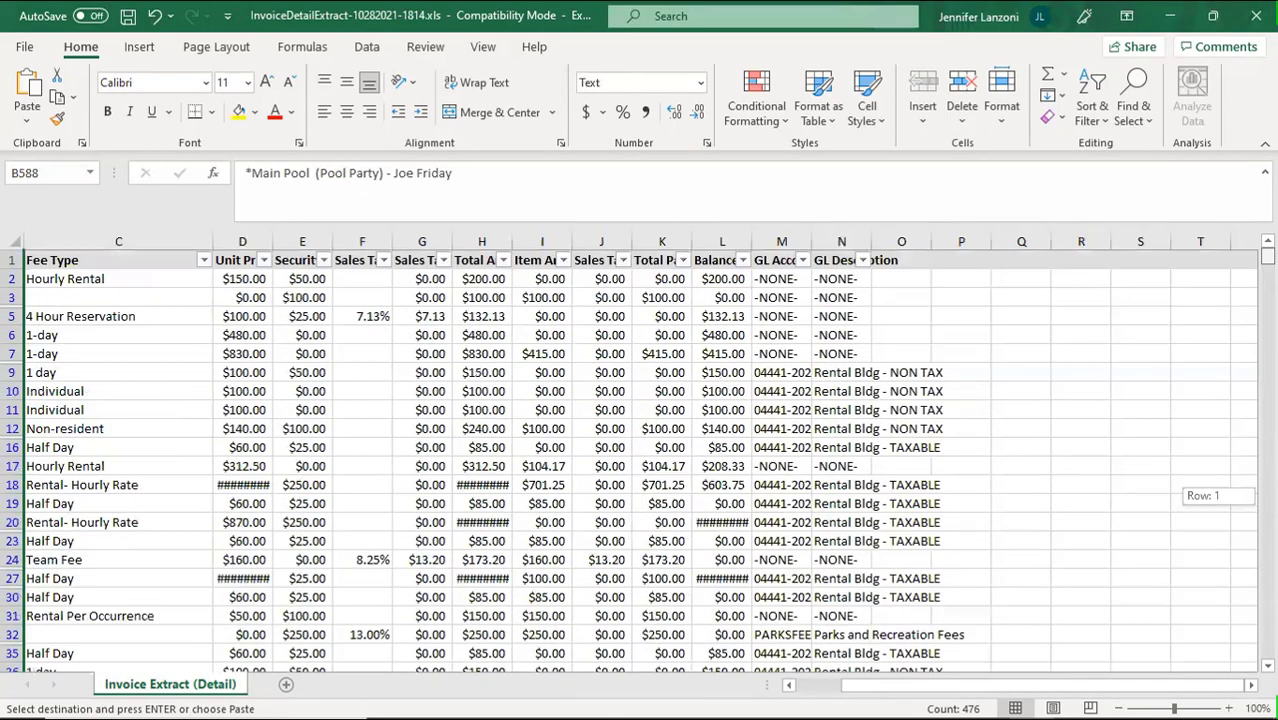
left_click(918, 262)
key("Return")
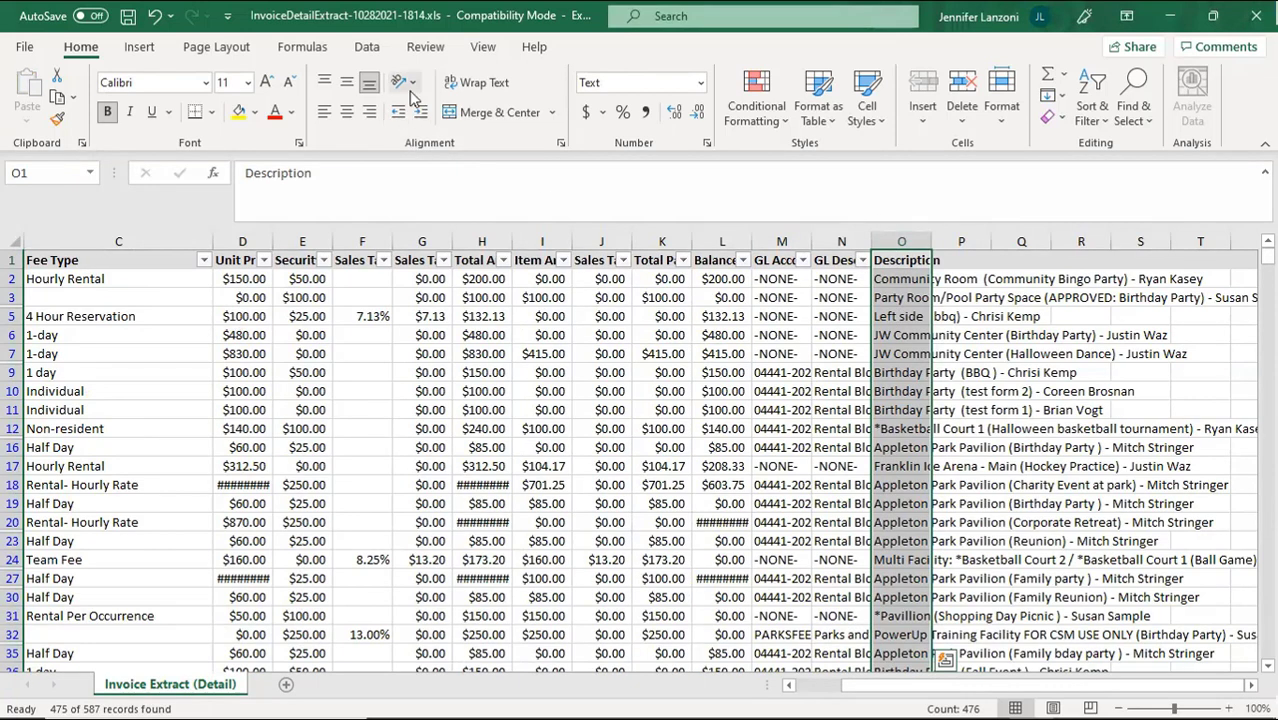
Split the Description column with Text to Columns, using only an opening parenthesis "(" as the delimiter
left_click(367, 47)
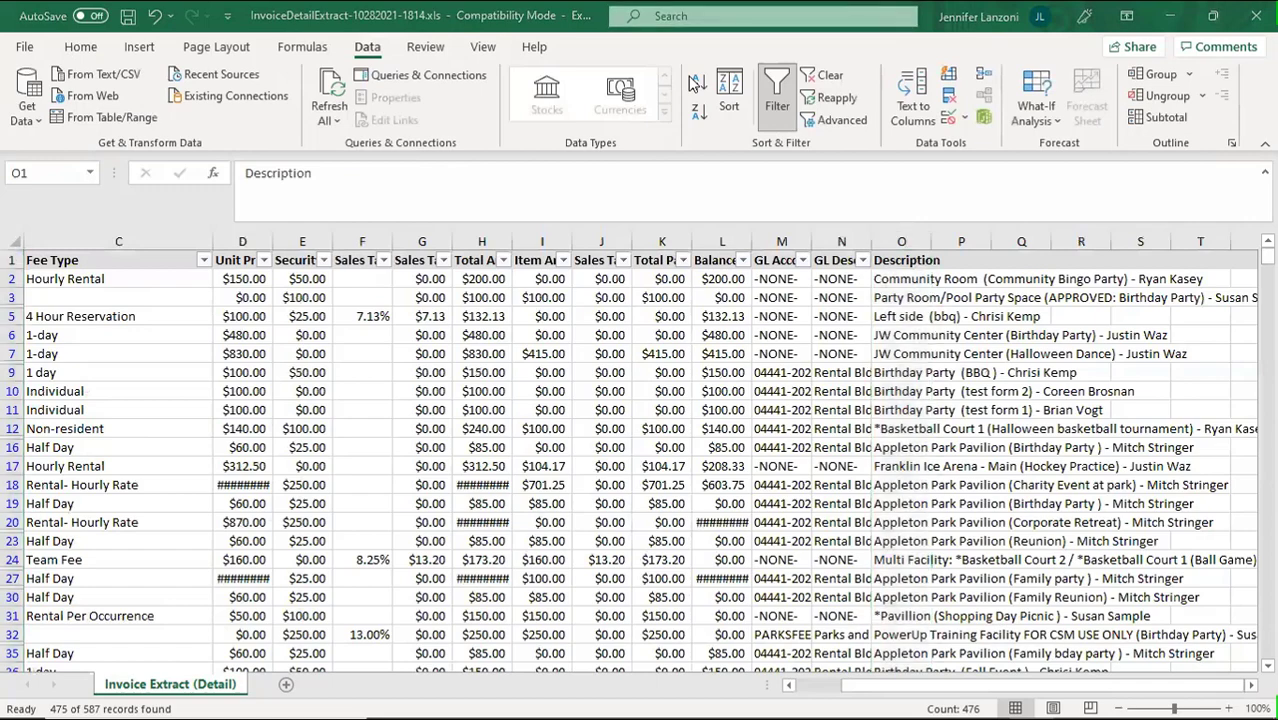
left_click(914, 105)
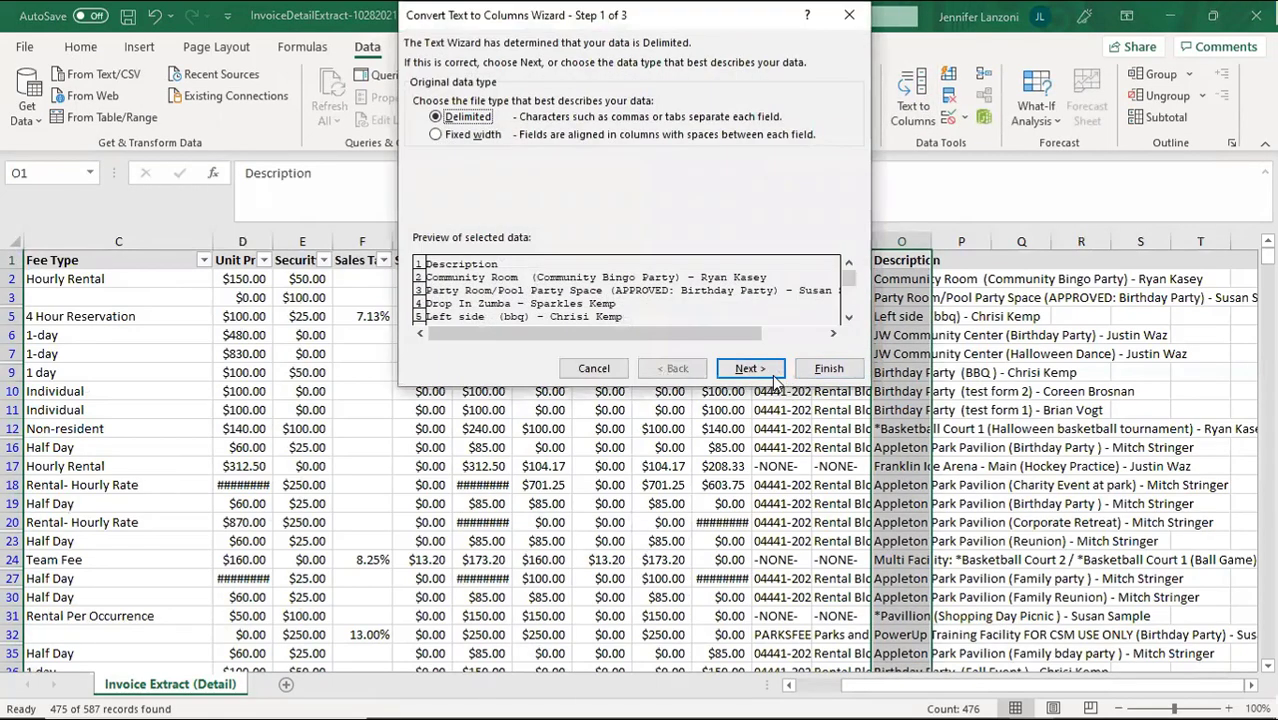
left_click(750, 369)
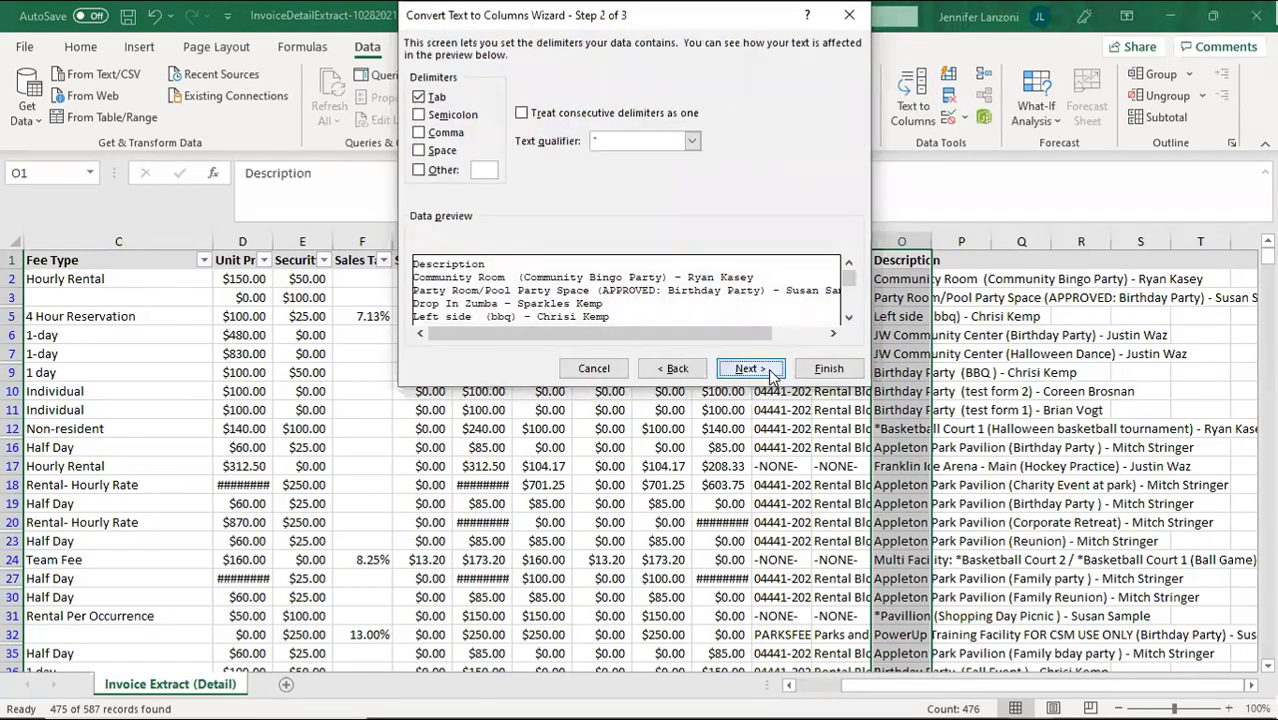
left_click(438, 172)
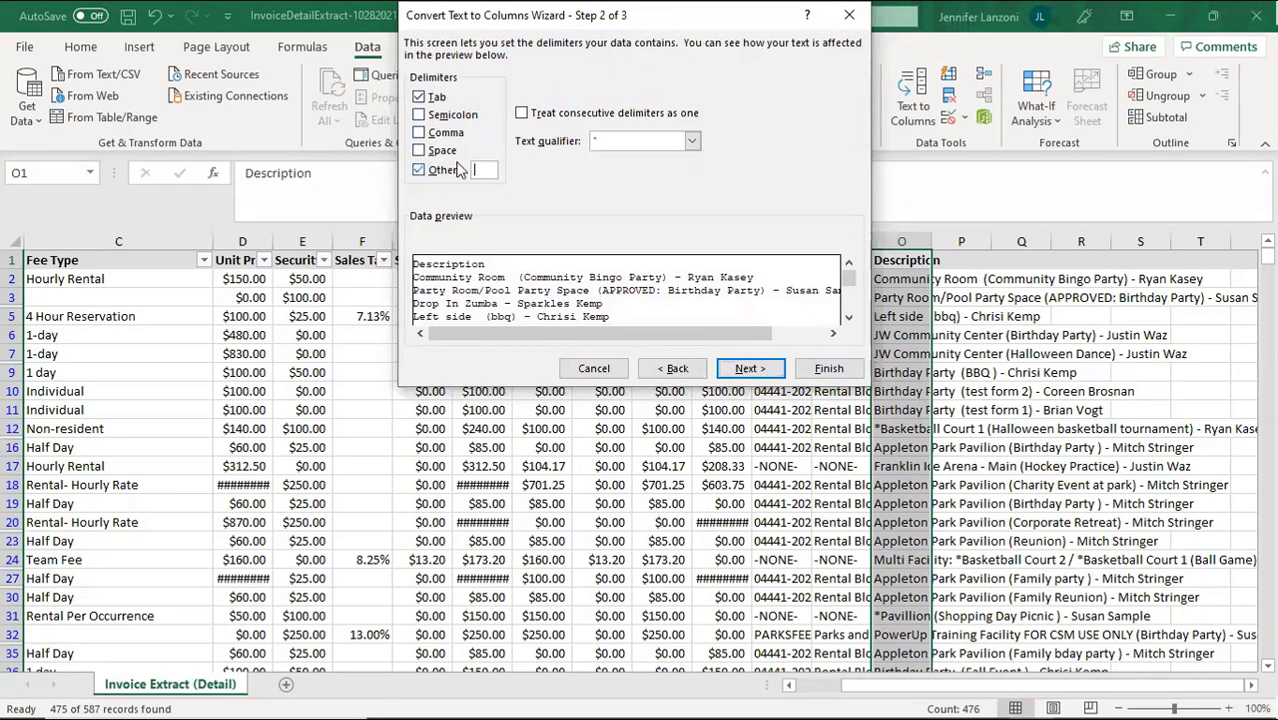
left_click(446, 95)
type("(")
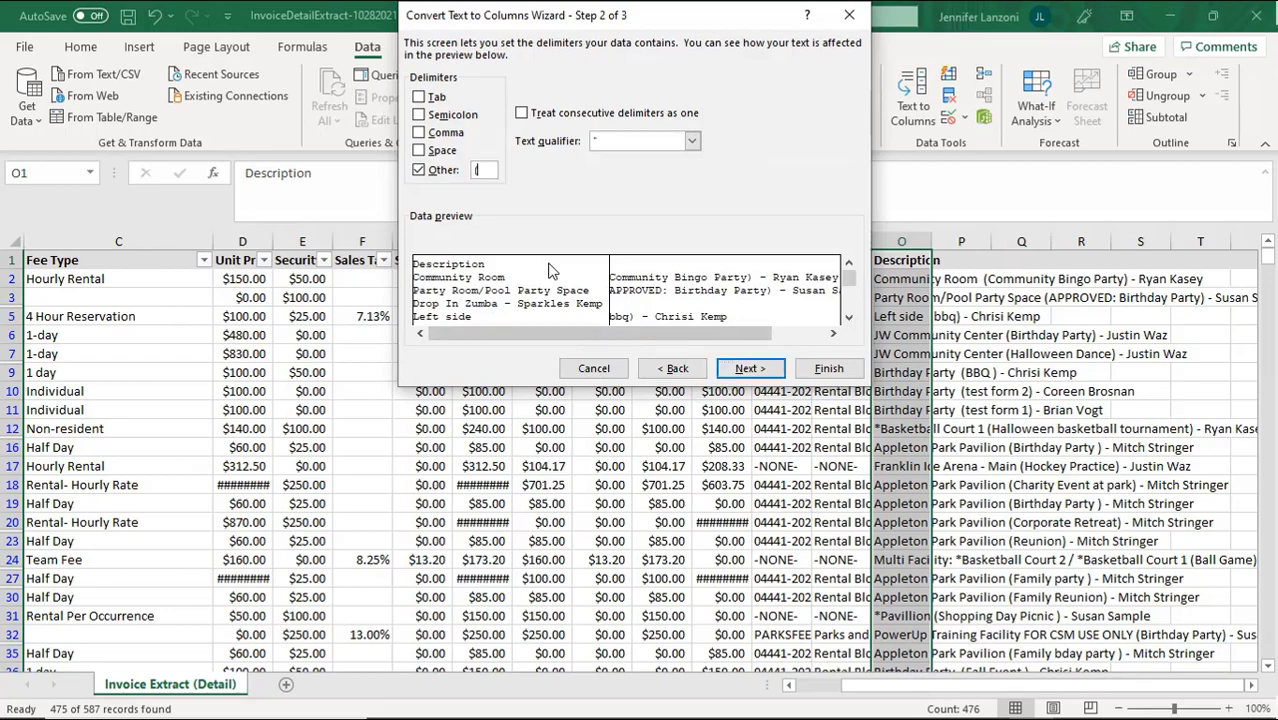
left_click(750, 368)
left_click(828, 369)
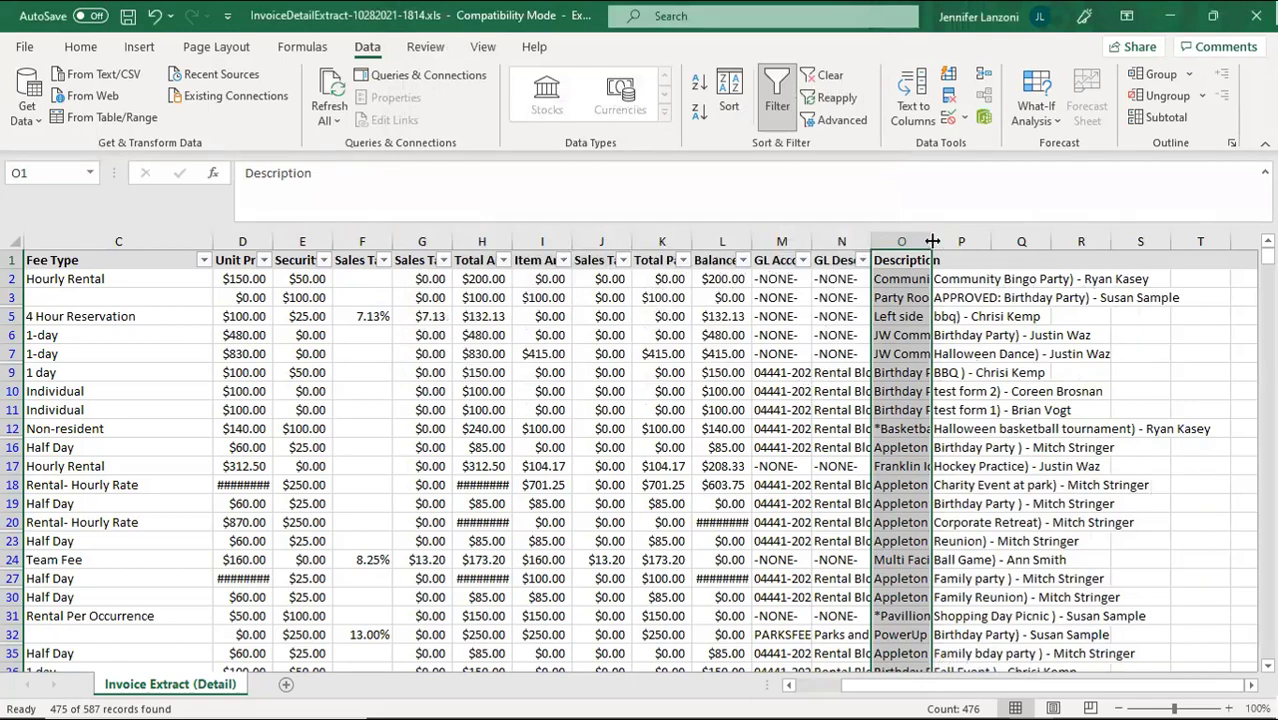
Fit column O to its contents and check the split descriptions, including the Multi Facility entry in row 24
double_click(933, 239)
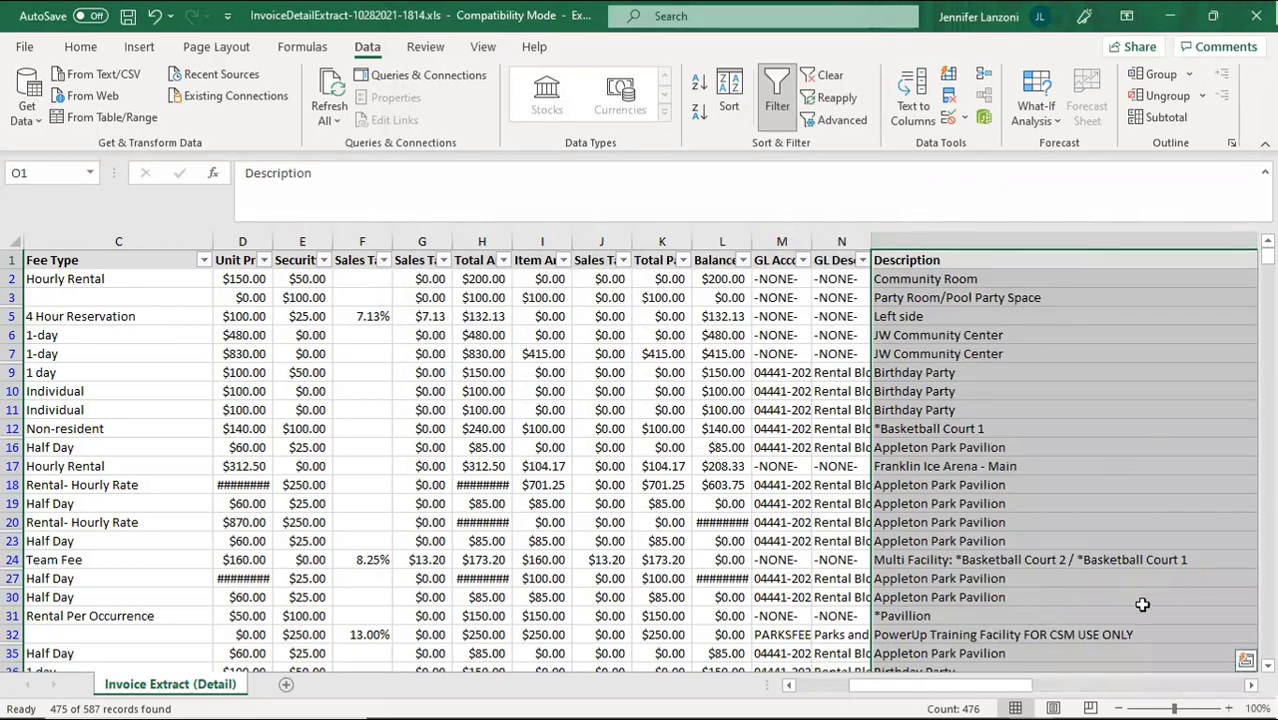
scroll(1142, 600, "down", 1)
scroll(1142, 600, "down", 1)
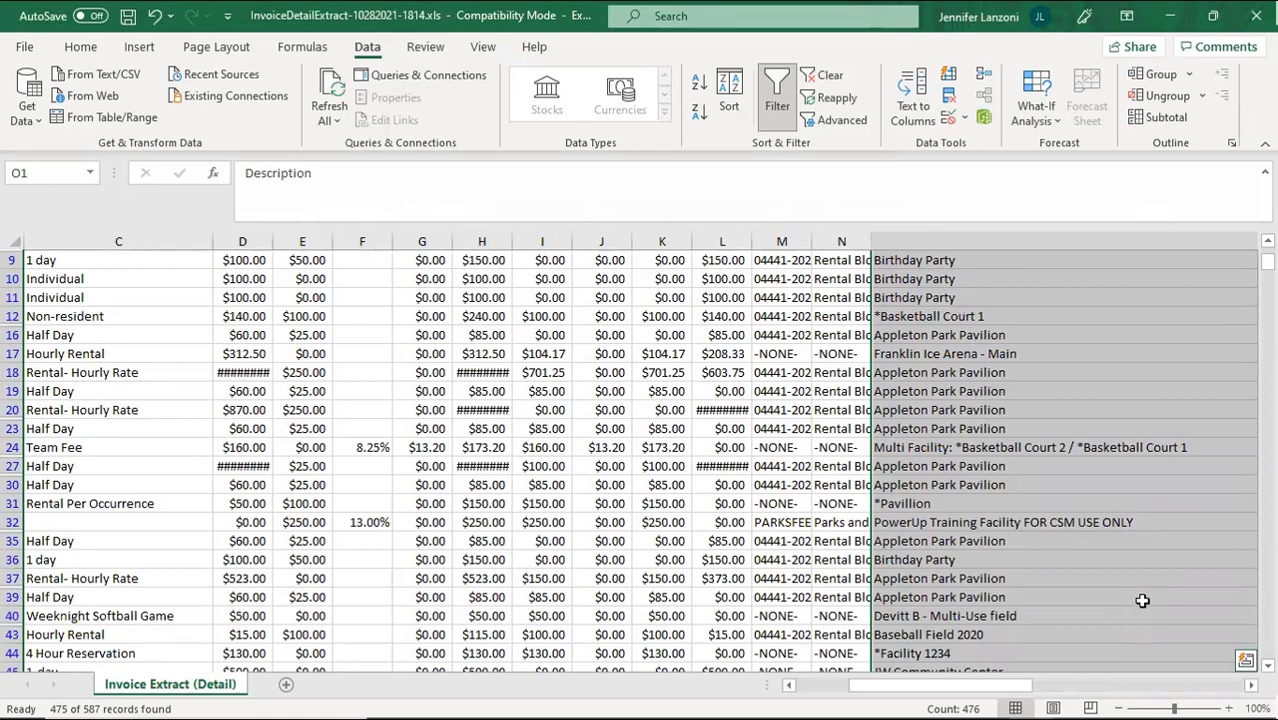
scroll(1142, 600, "up", 2)
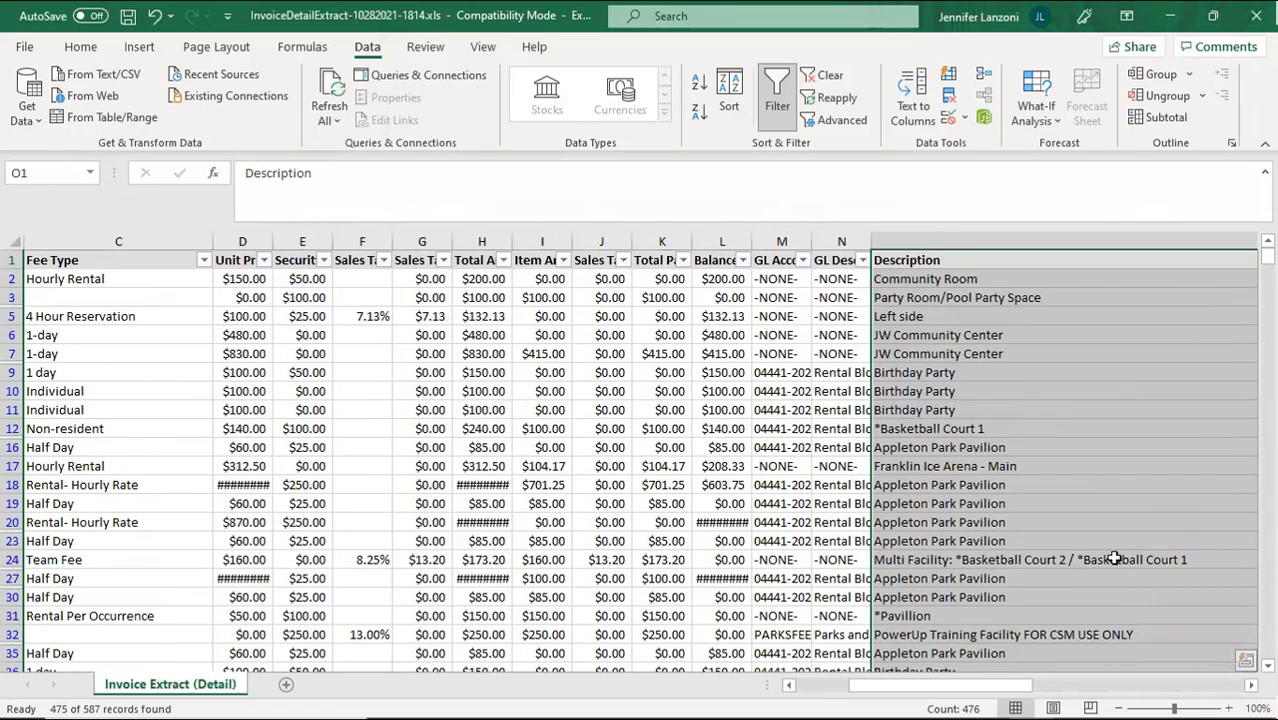
left_click(1105, 688)
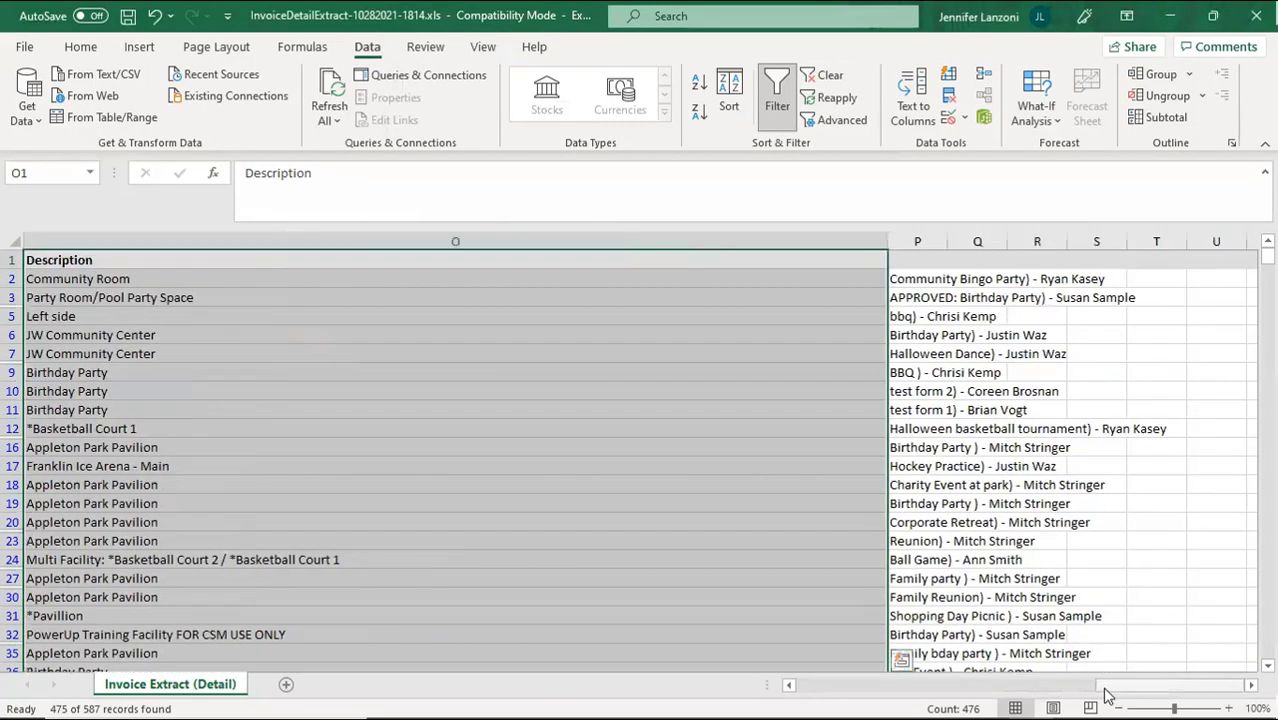
left_click_drag(1103, 686, 1077, 685)
scroll(521, 515, "down", 1)
scroll(521, 515, "down", 1)
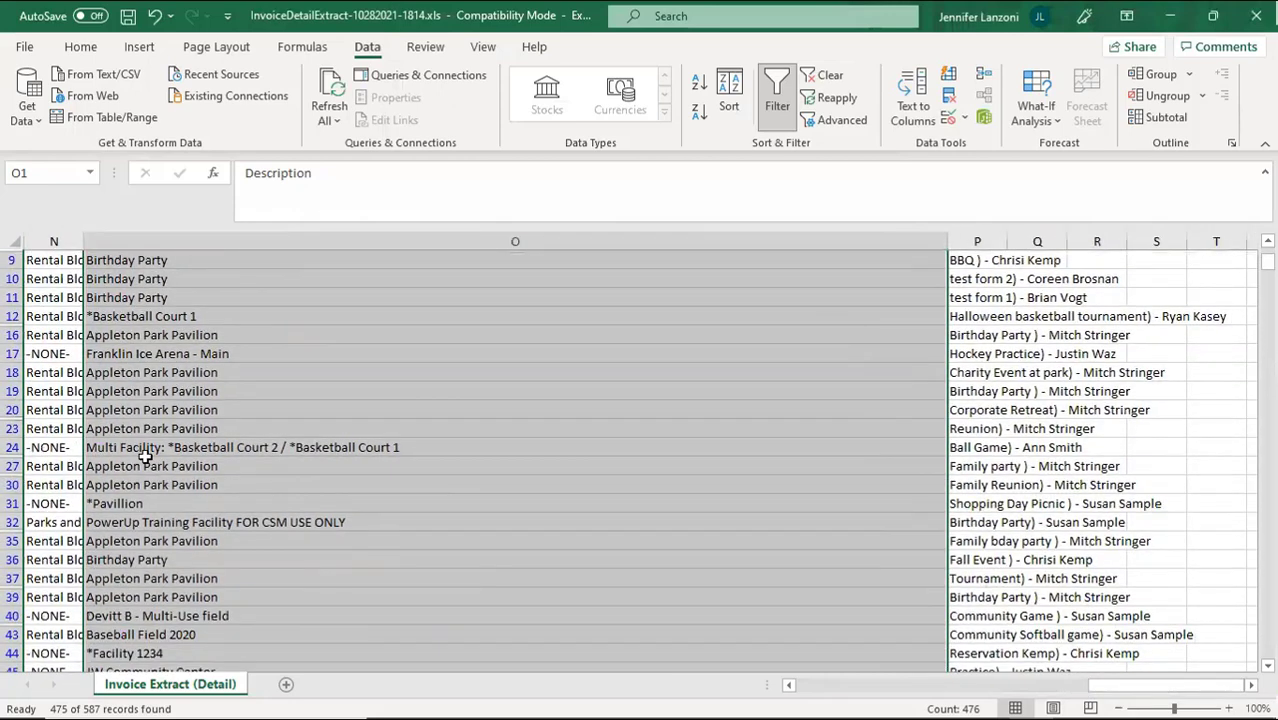
left_click(114, 446)
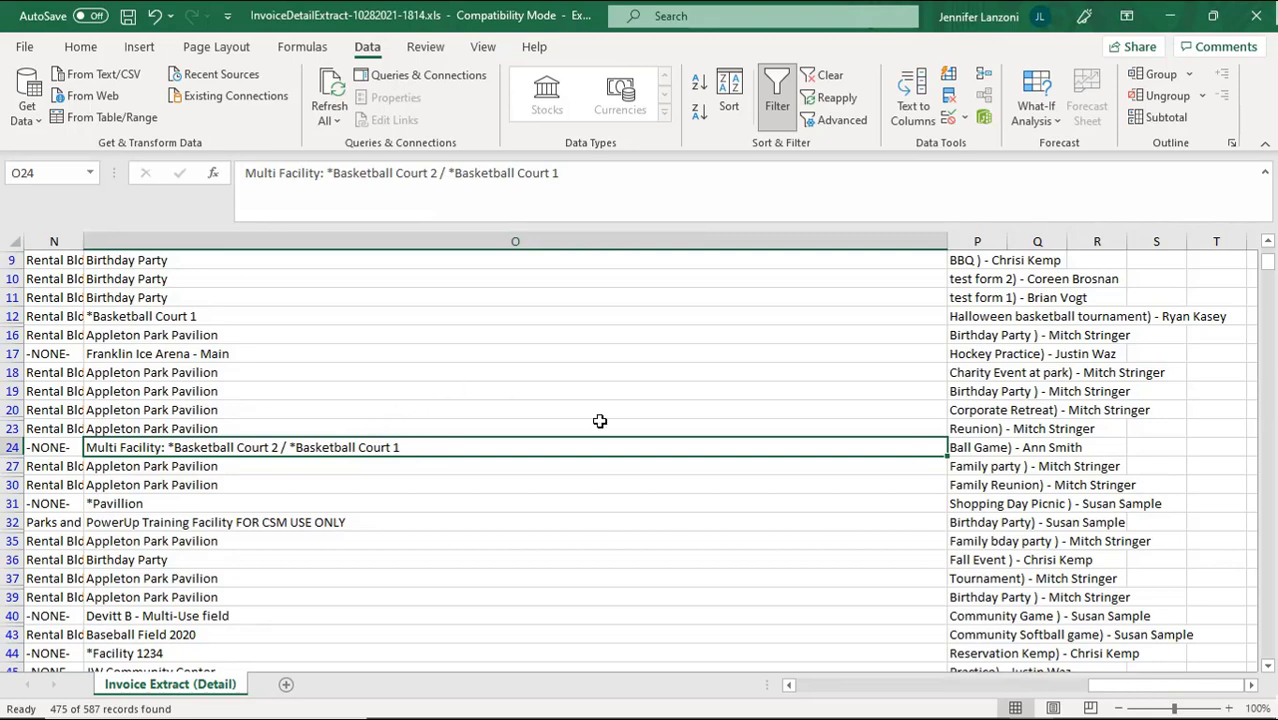
scroll(754, 468, "up", 2)
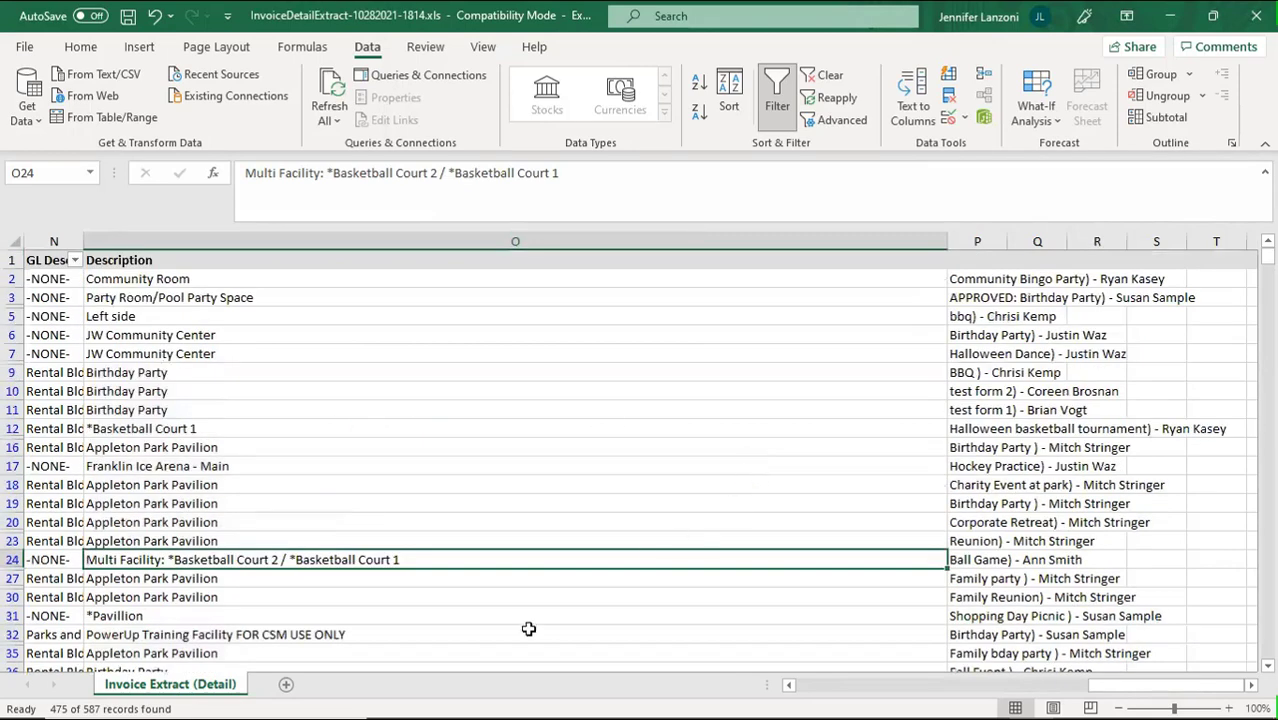
Select the Total Paid column and look over the fee type, payment and description columns
left_click(864, 693)
left_click_drag(877, 690, 905, 688)
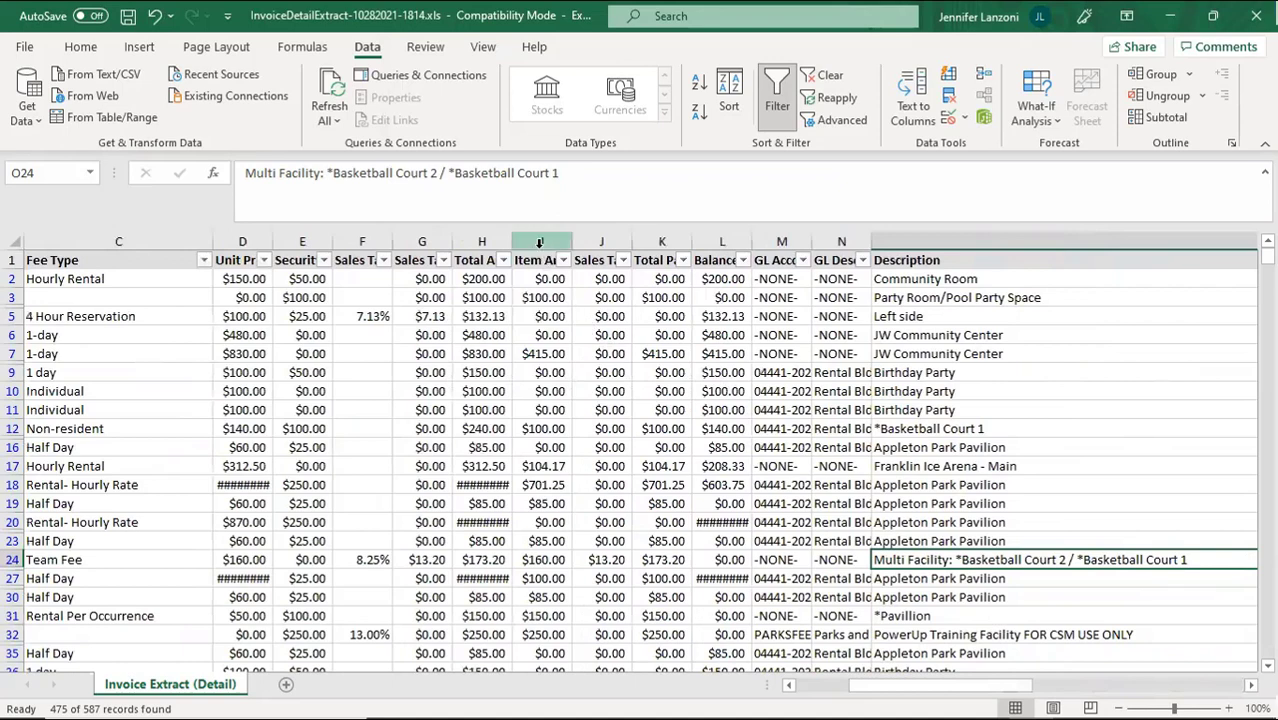
left_click(644, 241)
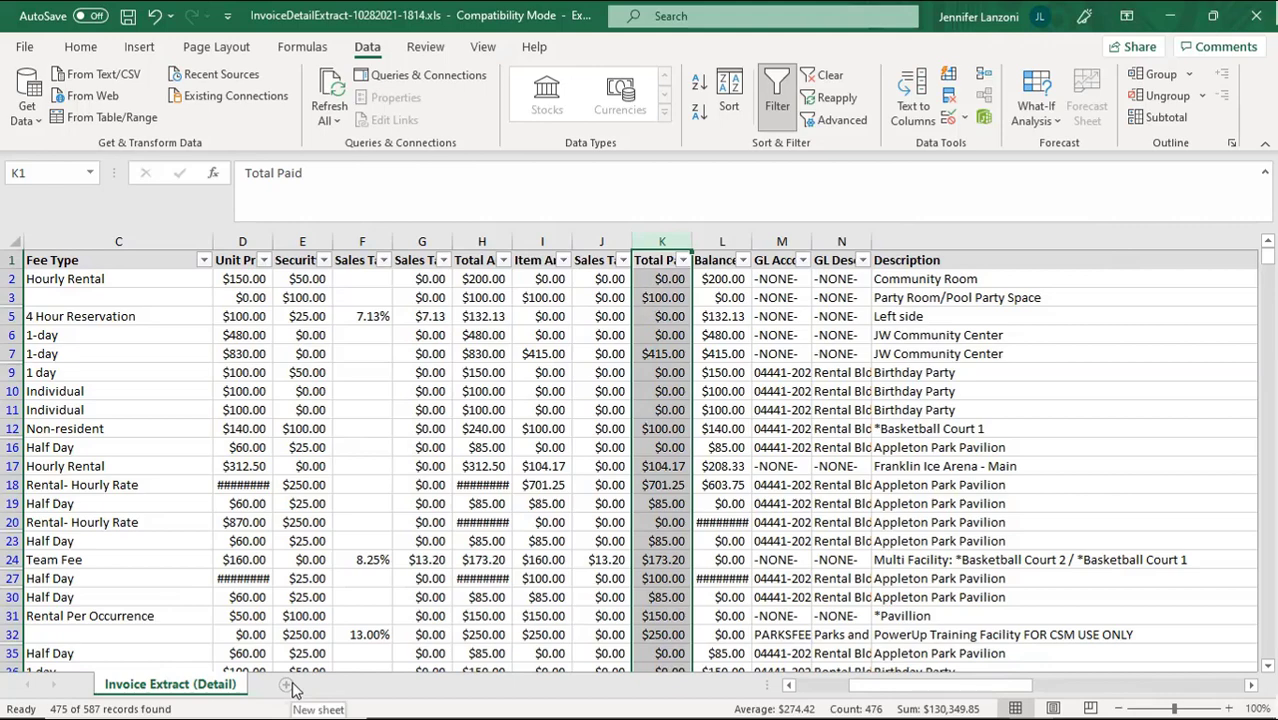
left_click(836, 691)
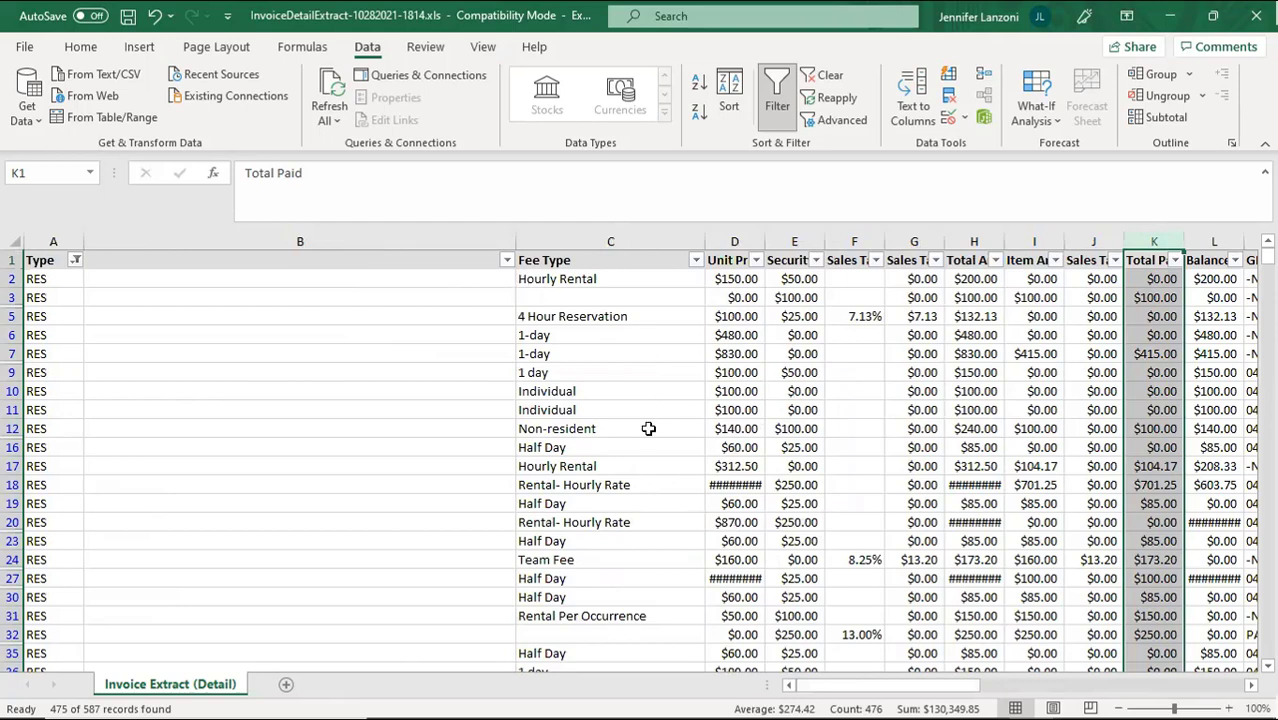
left_click_drag(1005, 690, 1027, 688)
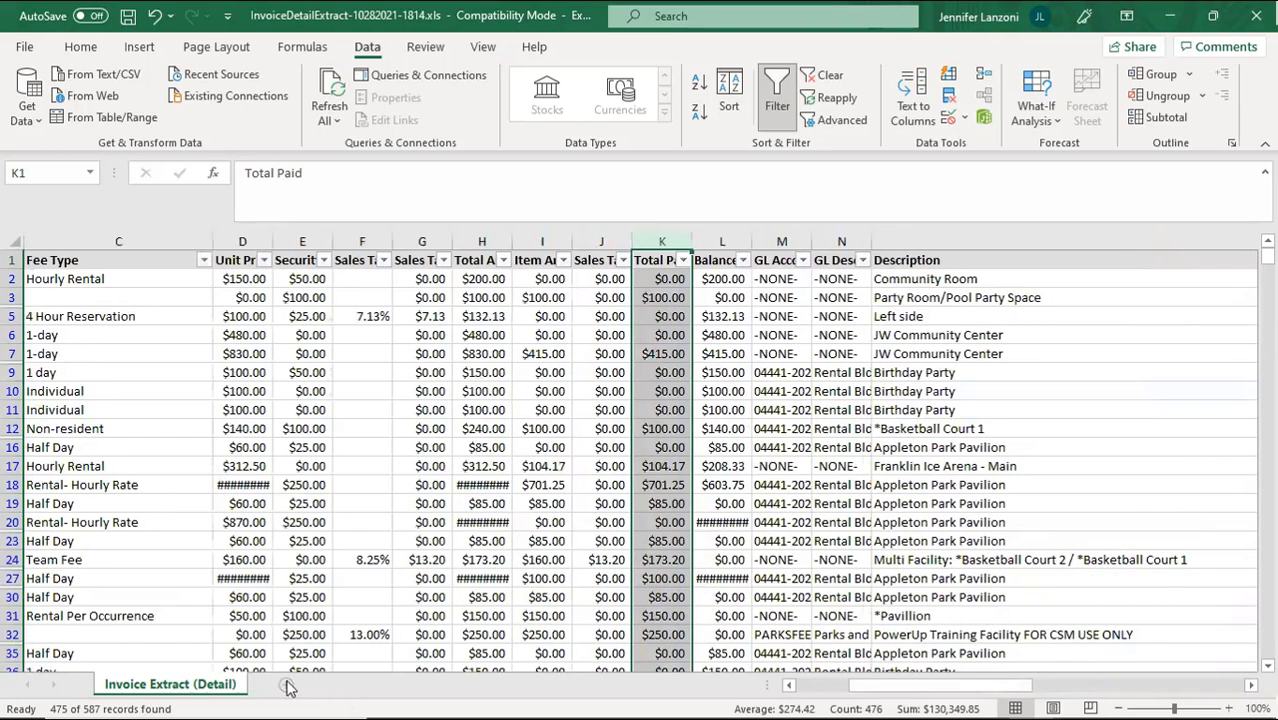
Insert a PivotTable at cell C4 of a new sheet, using columns C through O of Invoice Extract (Detail) as its source
left_click(286, 686)
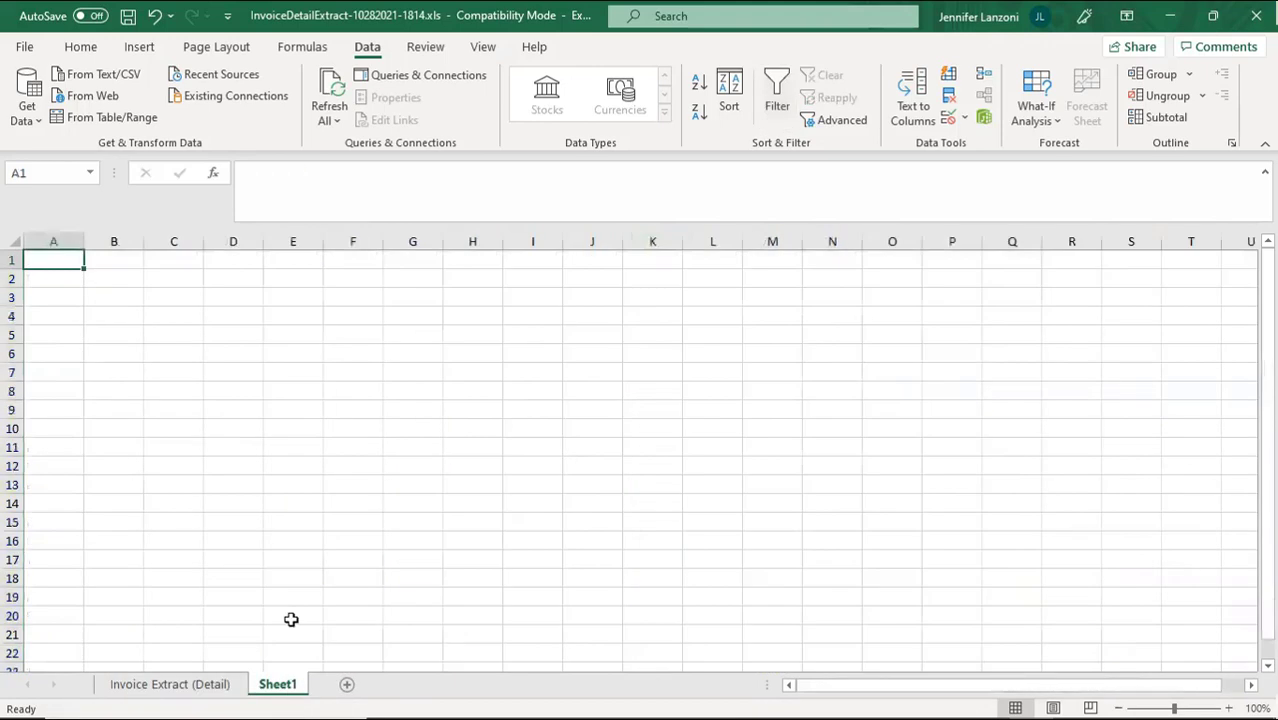
left_click(114, 283)
left_click(180, 308)
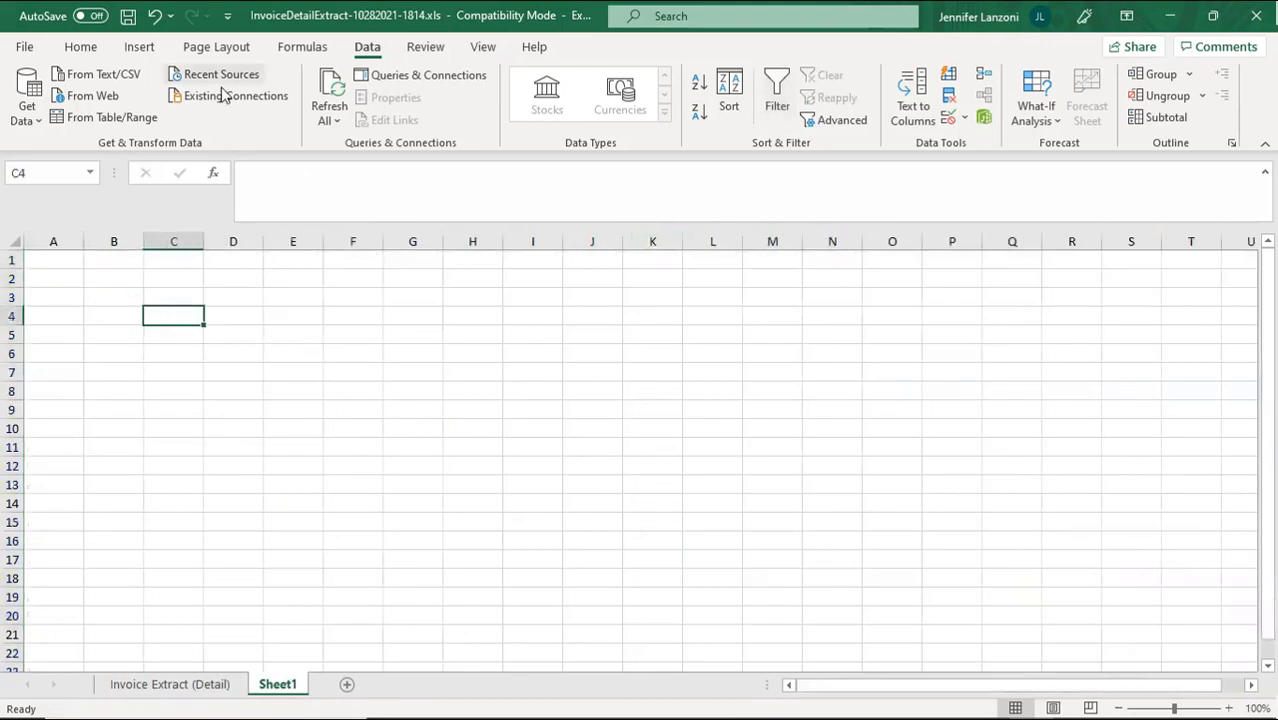
left_click(141, 49)
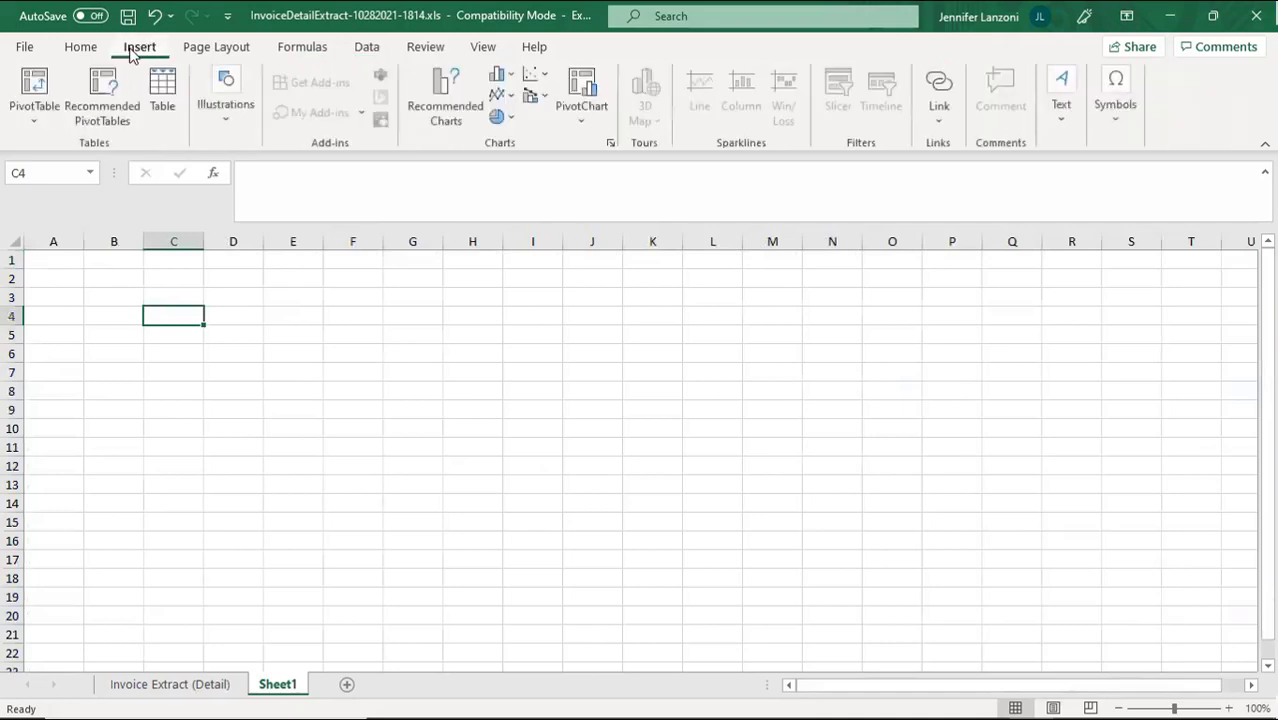
left_click(34, 84)
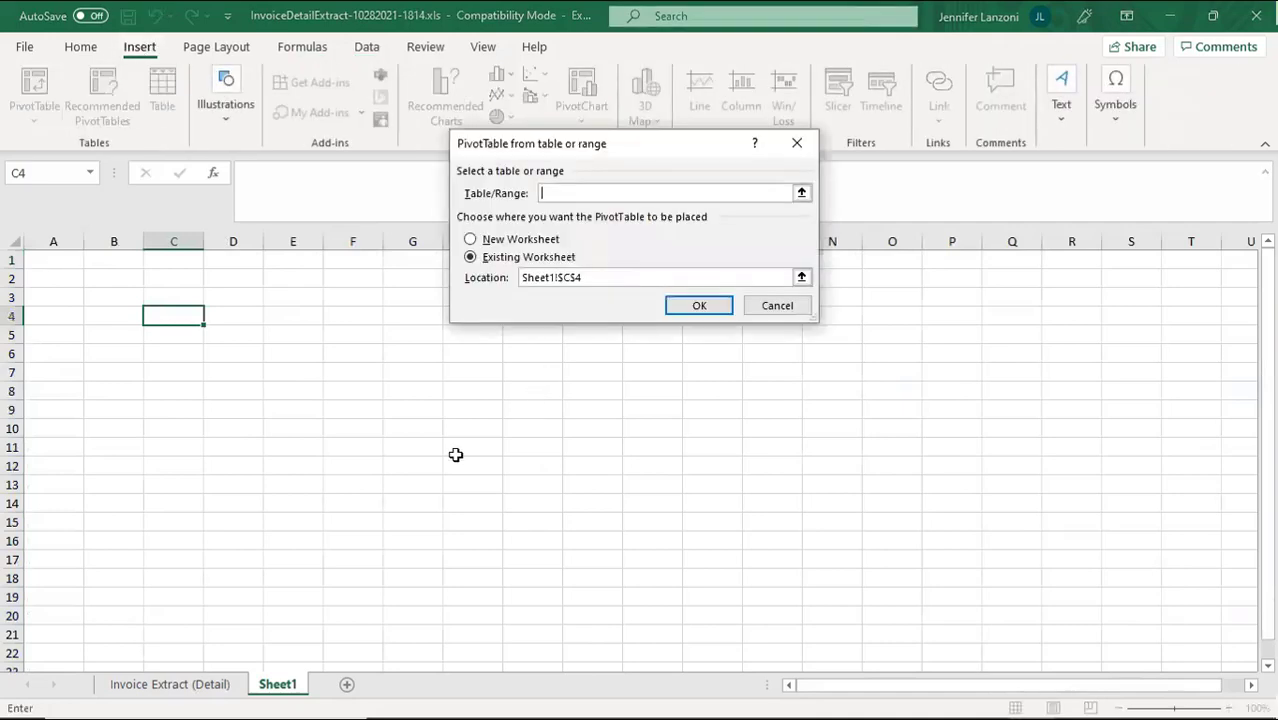
left_click(110, 688)
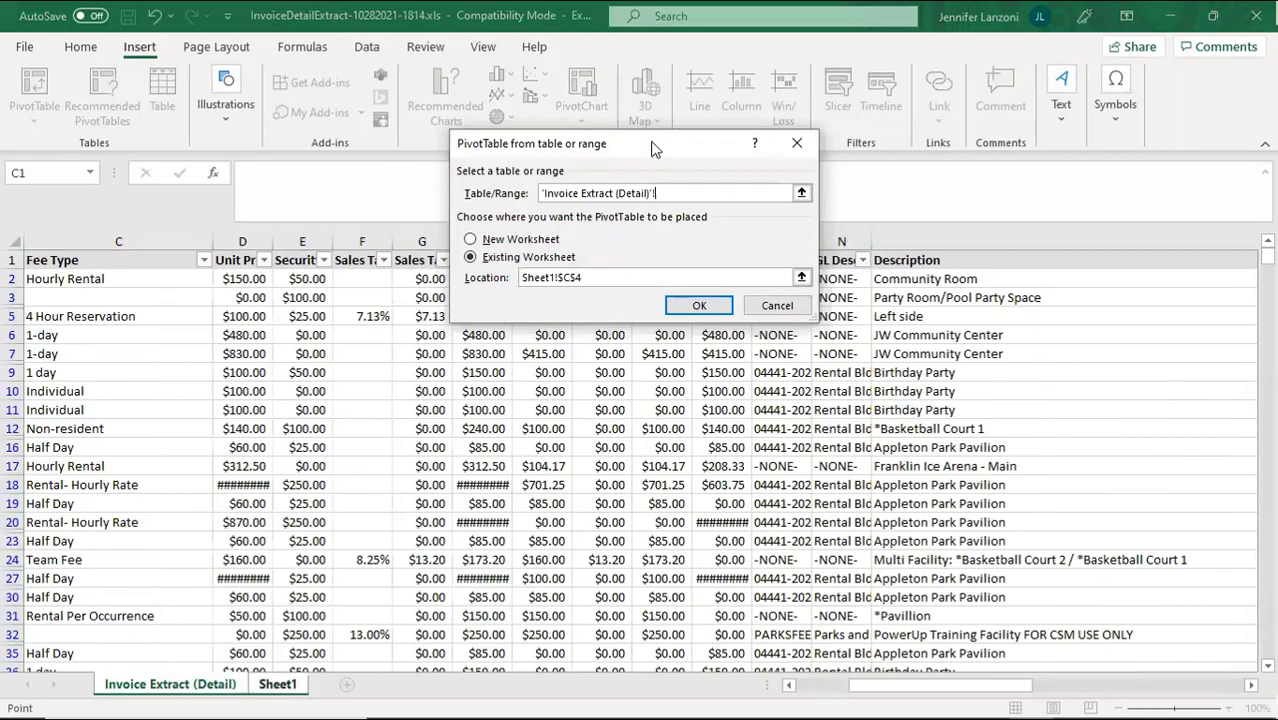
left_click_drag(915, 243, 78, 248)
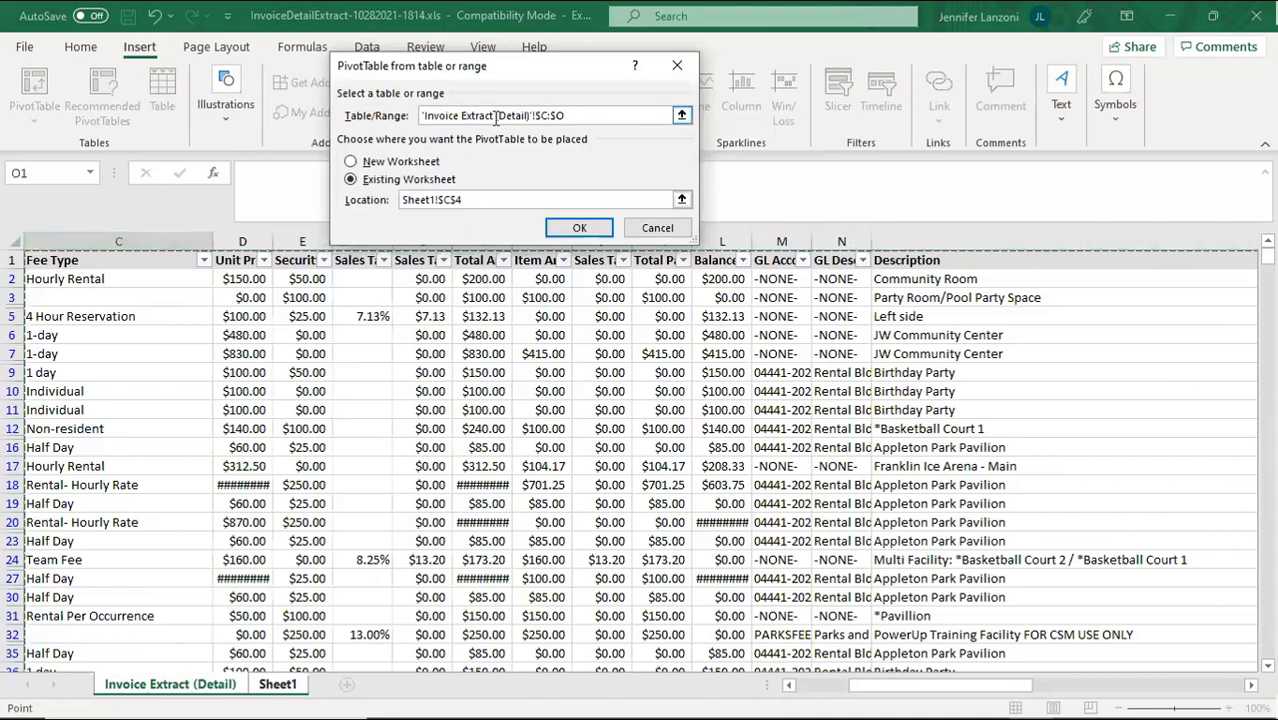
left_click(580, 228)
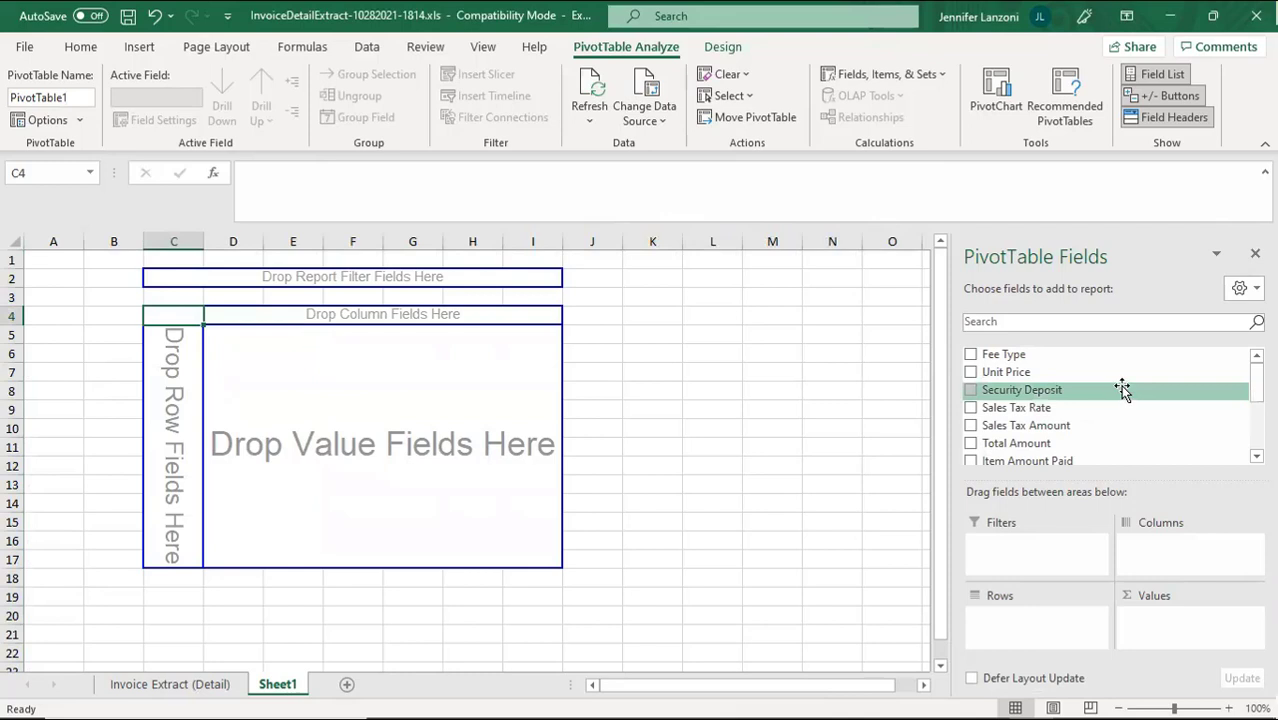
Add the Description field to the PivotTable's rows
scroll(1112, 414, "down", 3)
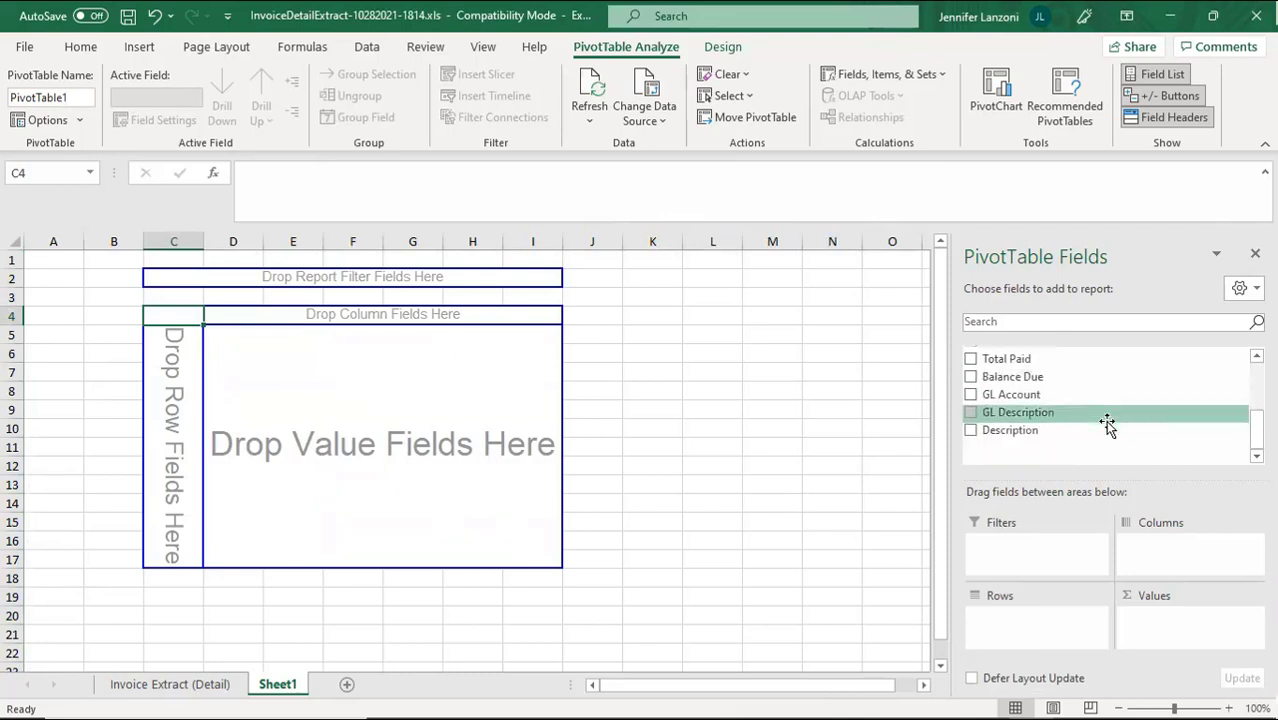
scroll(1108, 420, "up", 3)
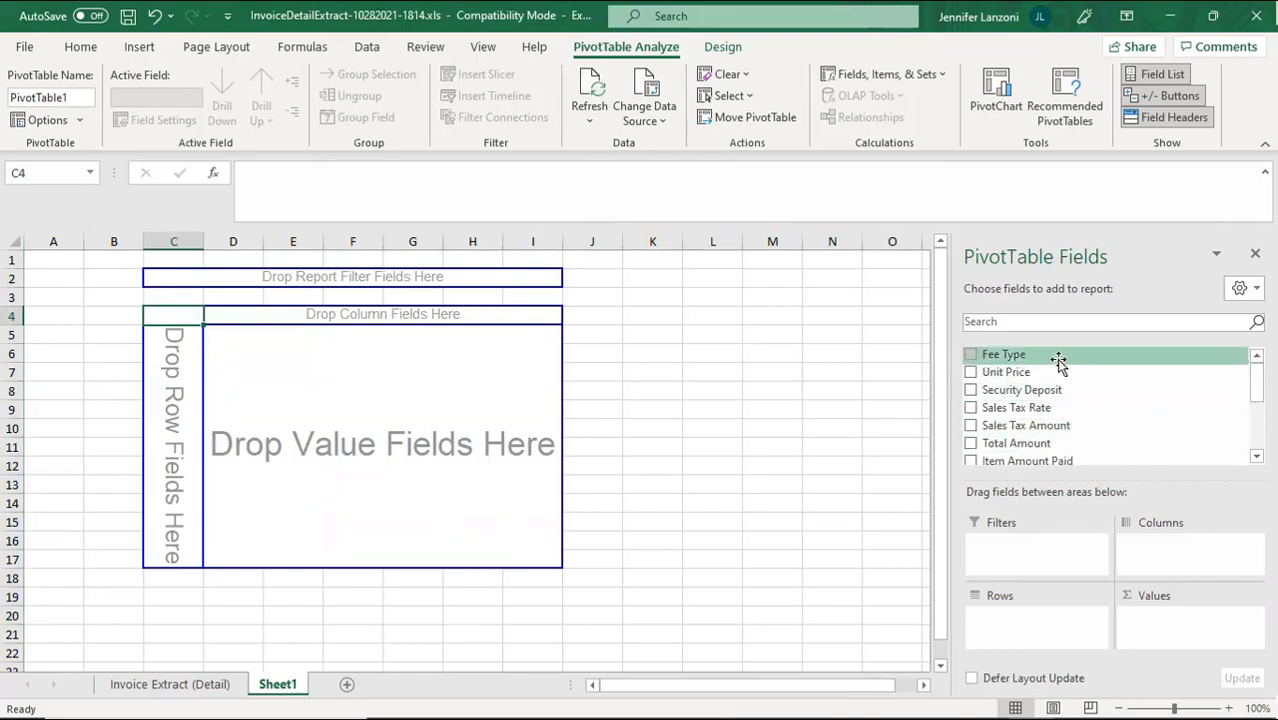
scroll(1098, 433, "down", 2)
scroll(1061, 434, "down", 2)
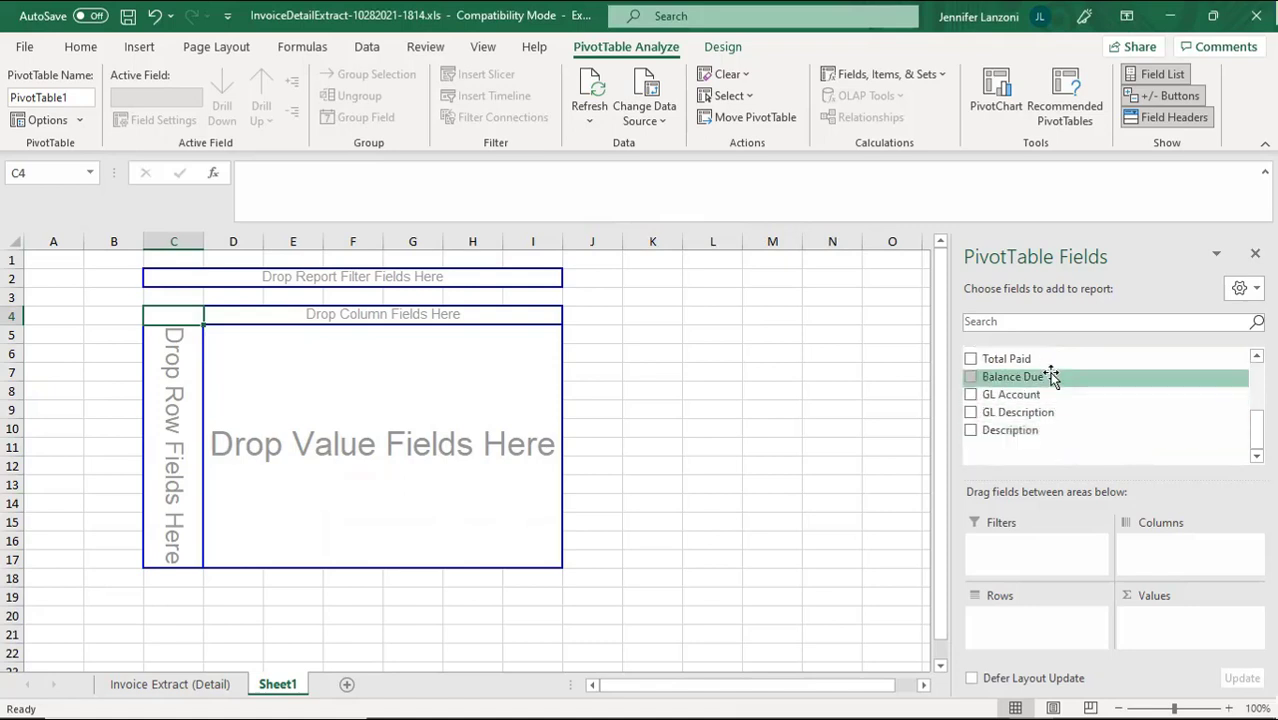
left_click_drag(1045, 432, 1050, 614)
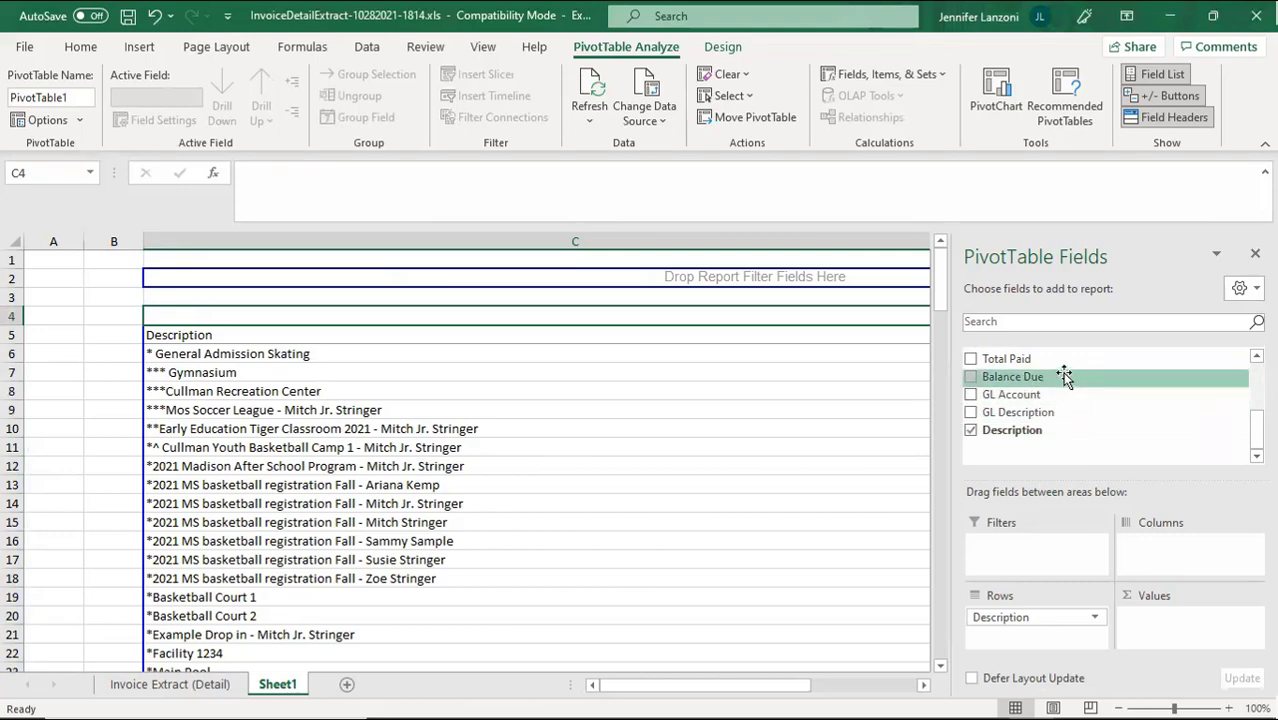
Add Fee Type to the PivotTable's columns and Total Paid to its values as a sum
scroll(1088, 420, "up", 2)
scroll(1080, 425, "down", 1)
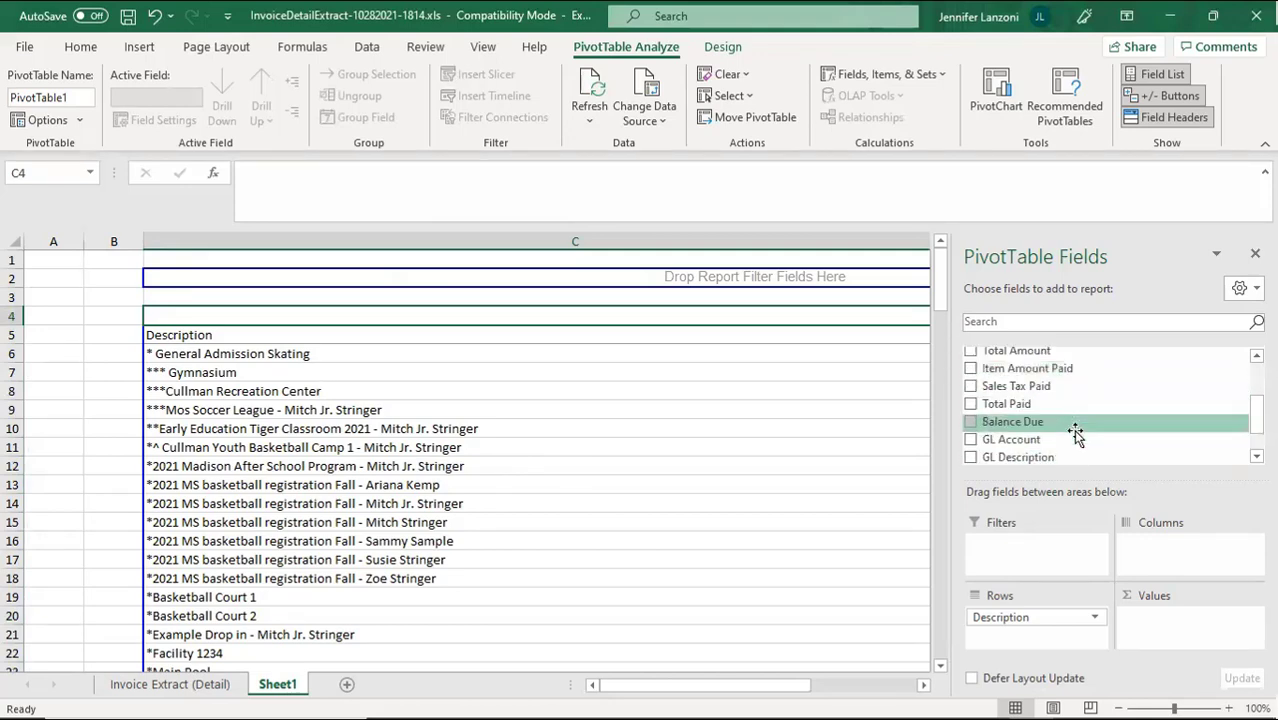
scroll(1068, 445, "down", 1)
scroll(1068, 437, "up", 1)
scroll(1040, 425, "up", 2)
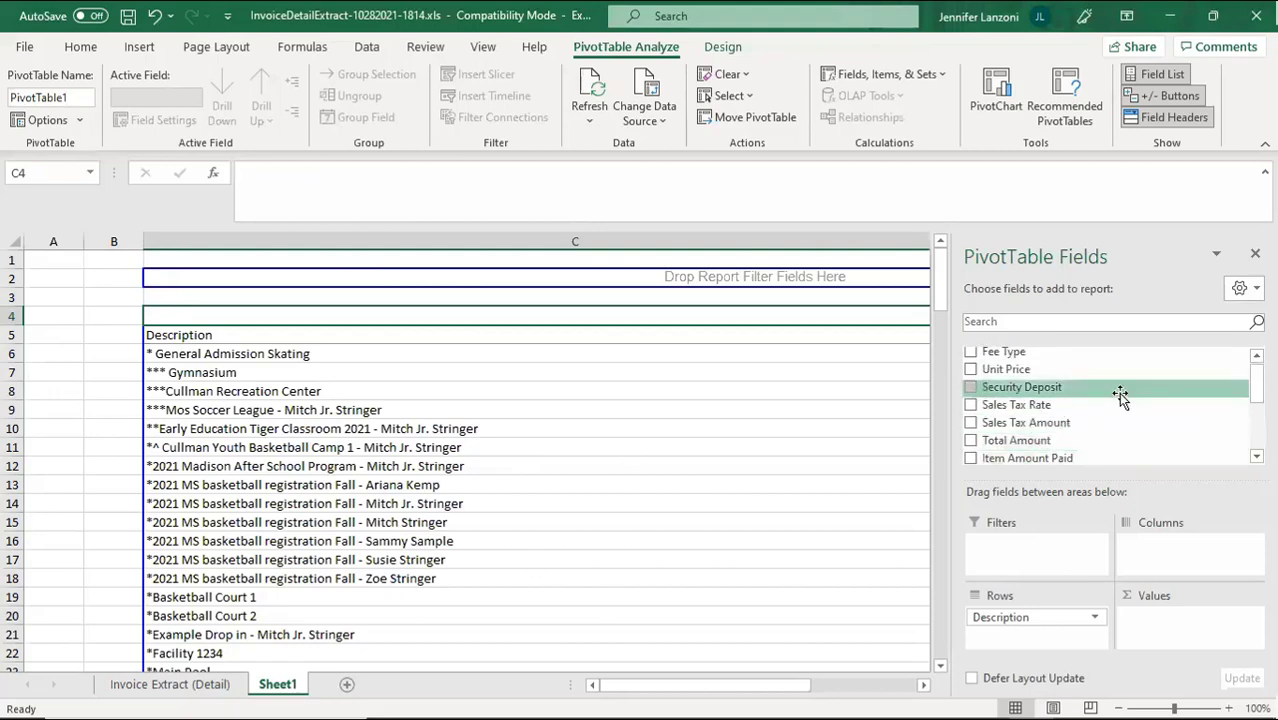
left_click_drag(1062, 356, 1199, 550)
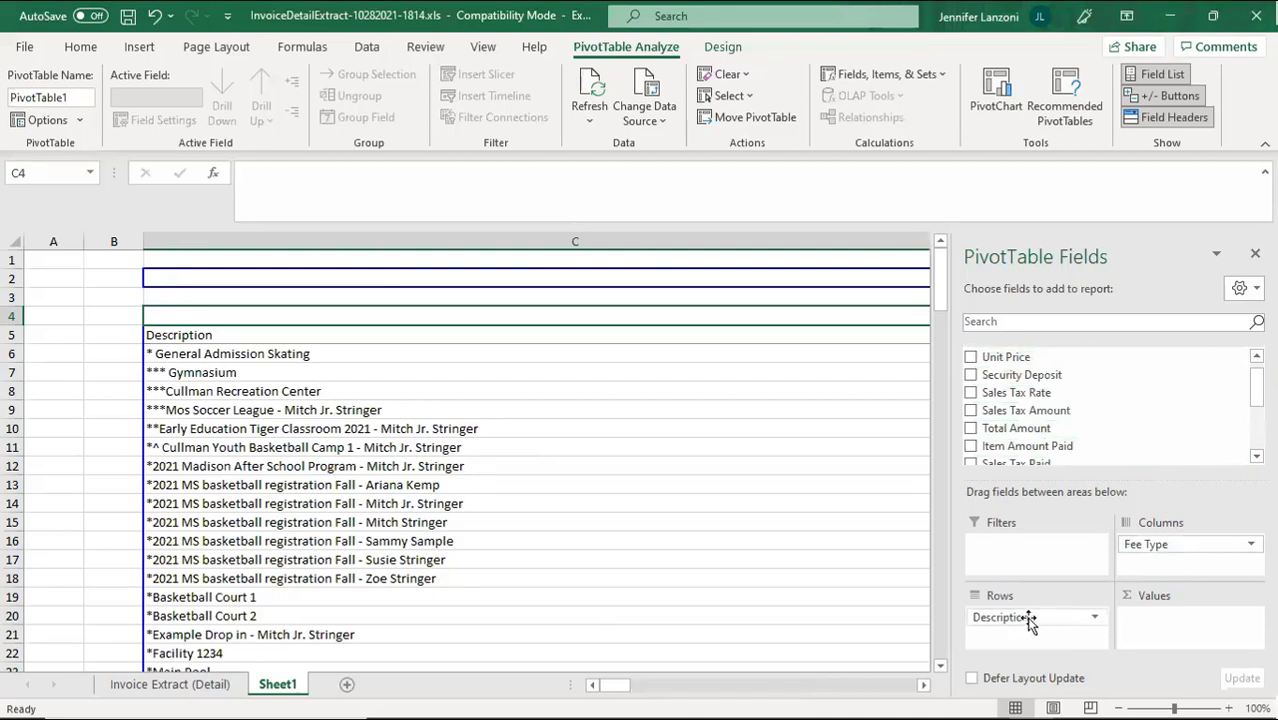
scroll(1092, 418, "down", 5)
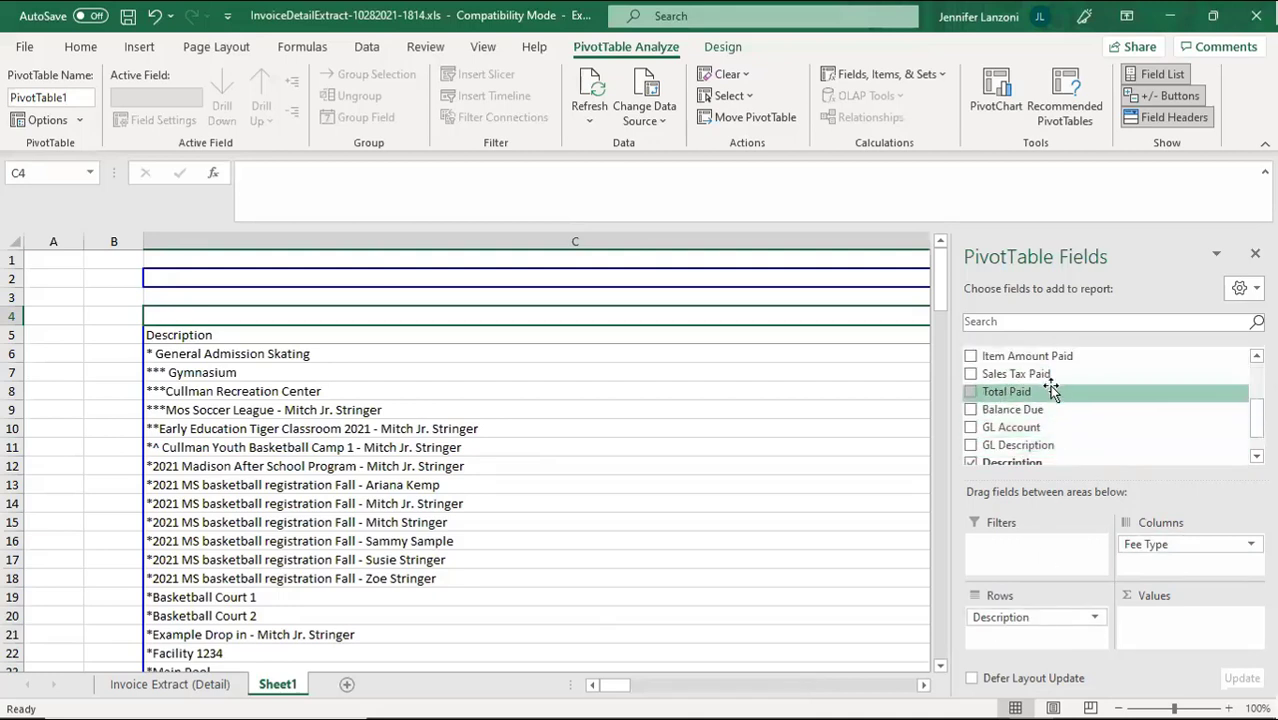
left_click_drag(1050, 390, 1188, 612)
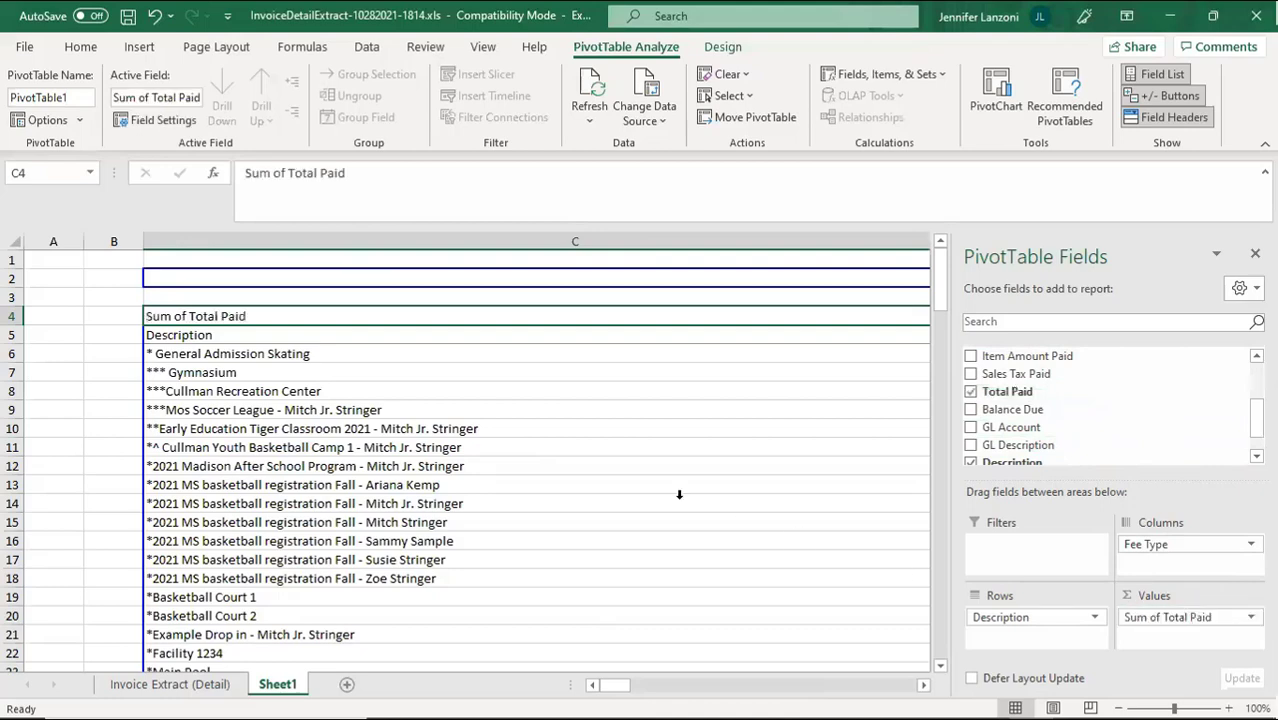
Look over the PivotTable's paid amounts by fee type, including cell F7, and close the workbook without saving changes
scroll(708, 477, "down", 3)
scroll(728, 476, "up", 3)
mouse_move(616, 686)
left_click_drag(619, 685, 641, 686)
left_click(372, 370)
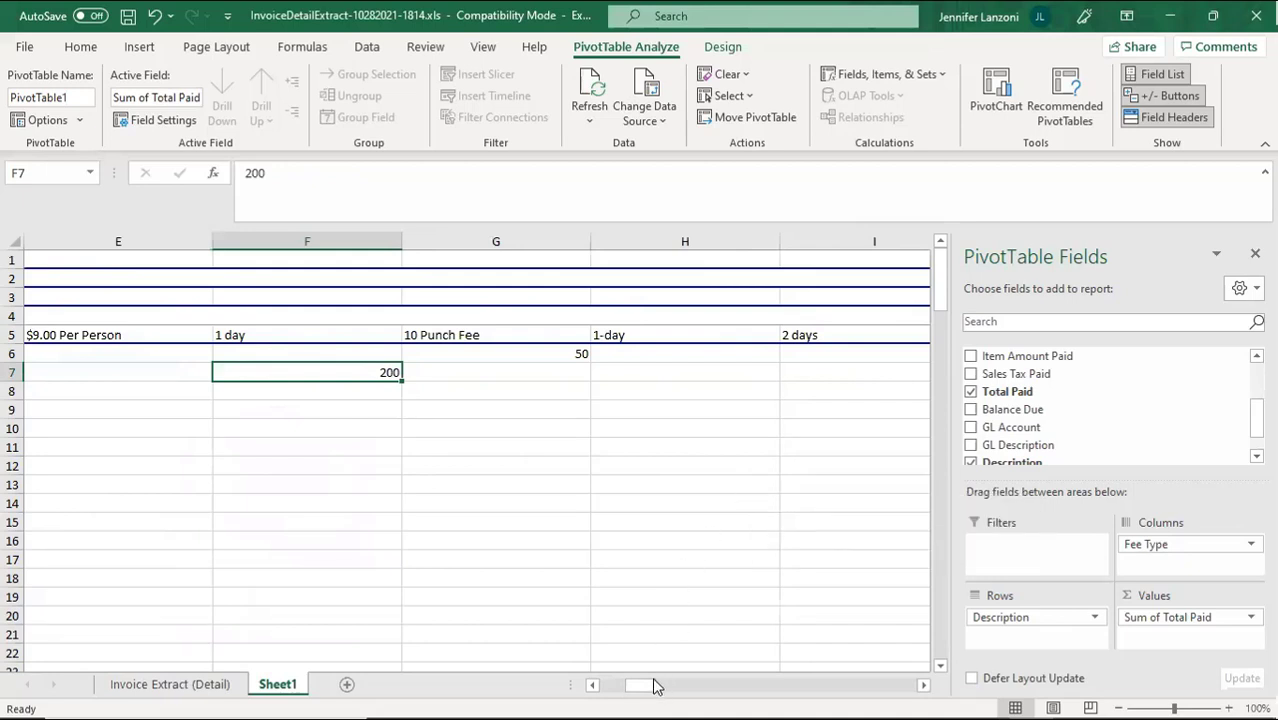
left_click_drag(648, 685, 618, 688)
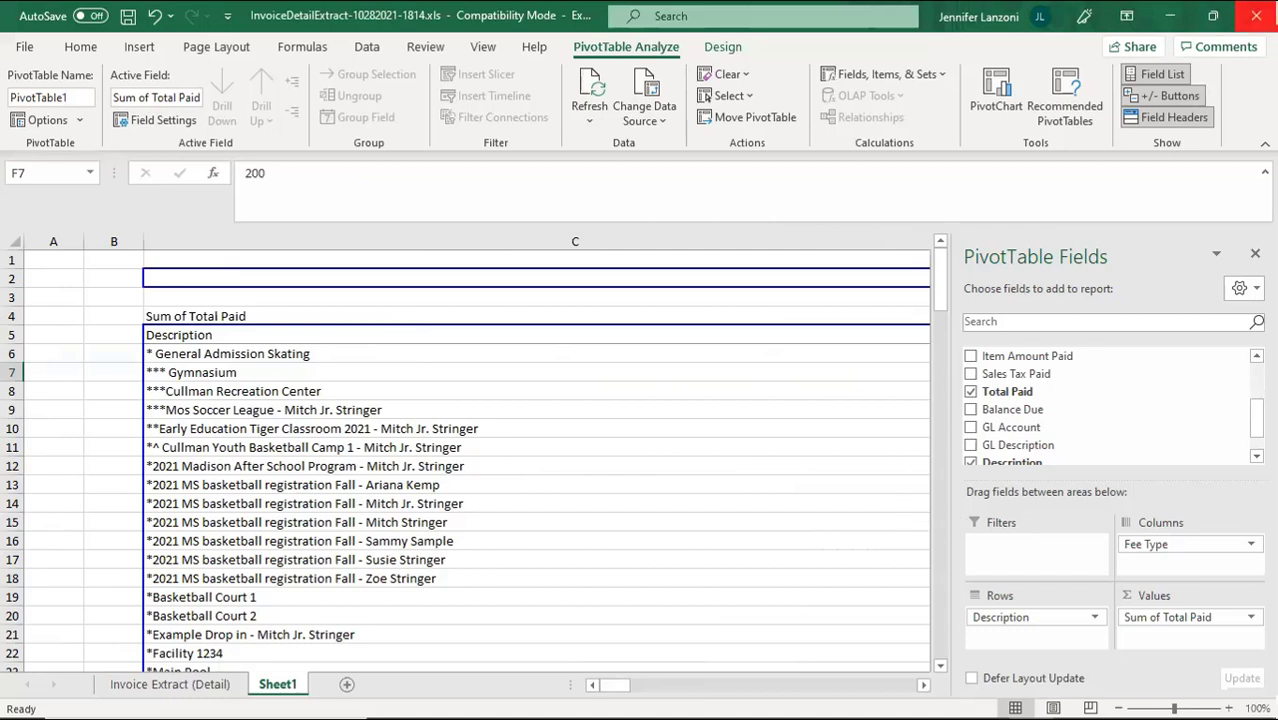
left_click(1256, 16)
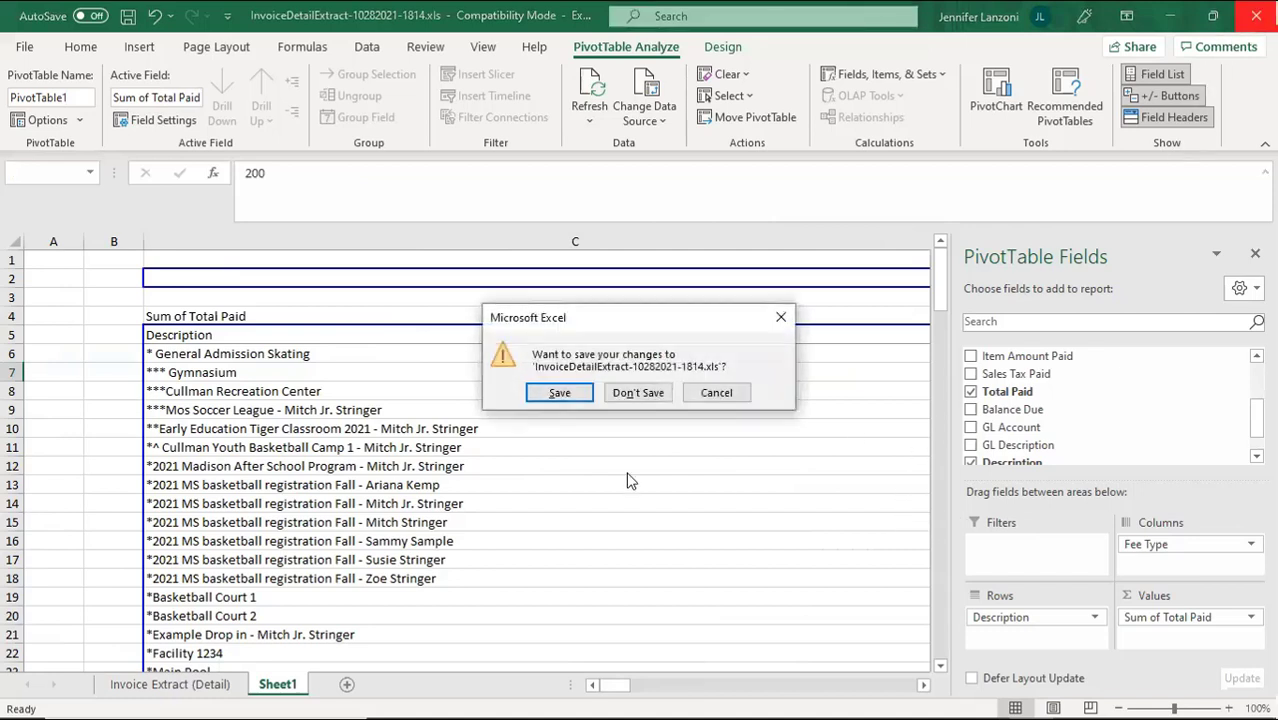
left_click(640, 392)
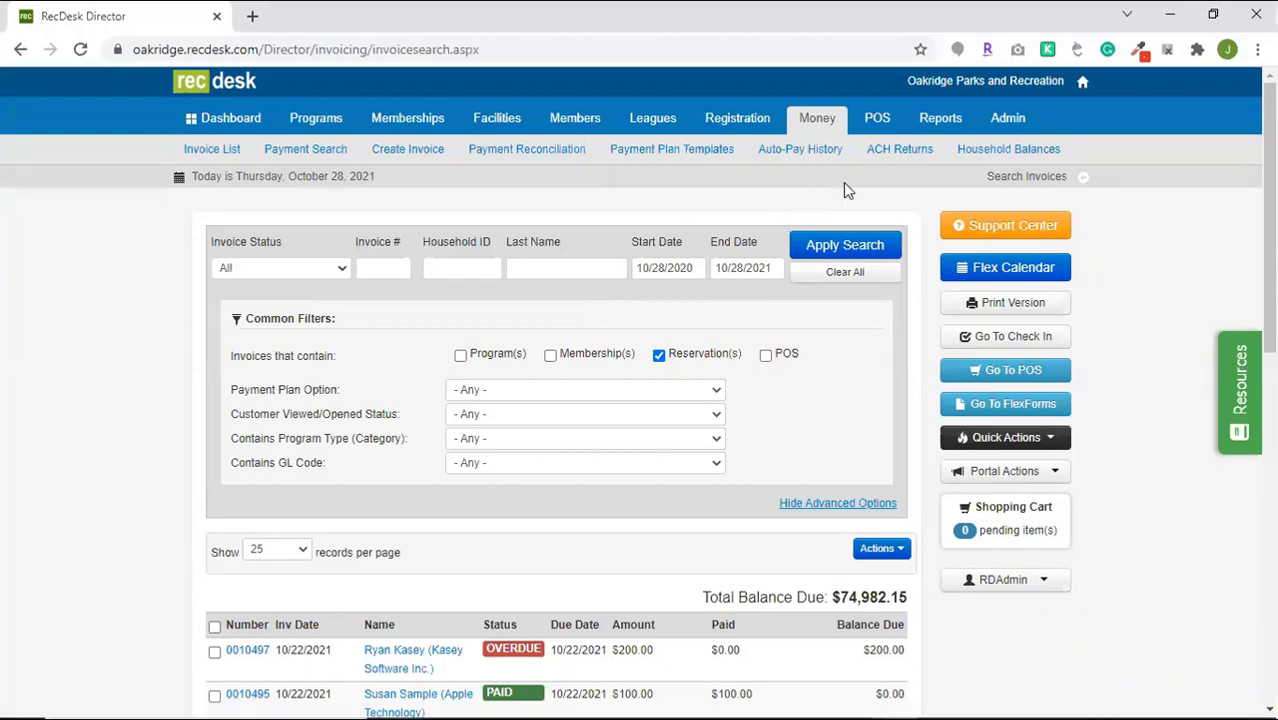
In RecDesk, search the household balances with the balance type set to Household Credit and look over the listed households
left_click(997, 155)
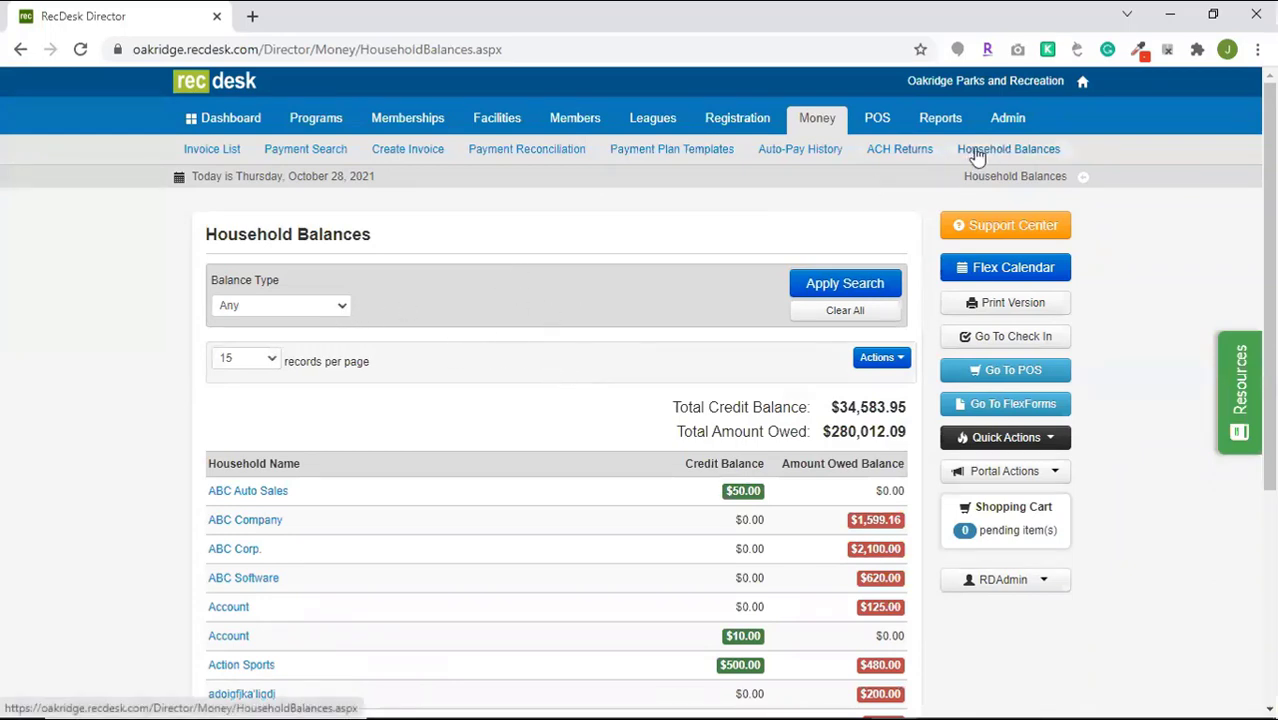
left_click(325, 310)
left_click(323, 340)
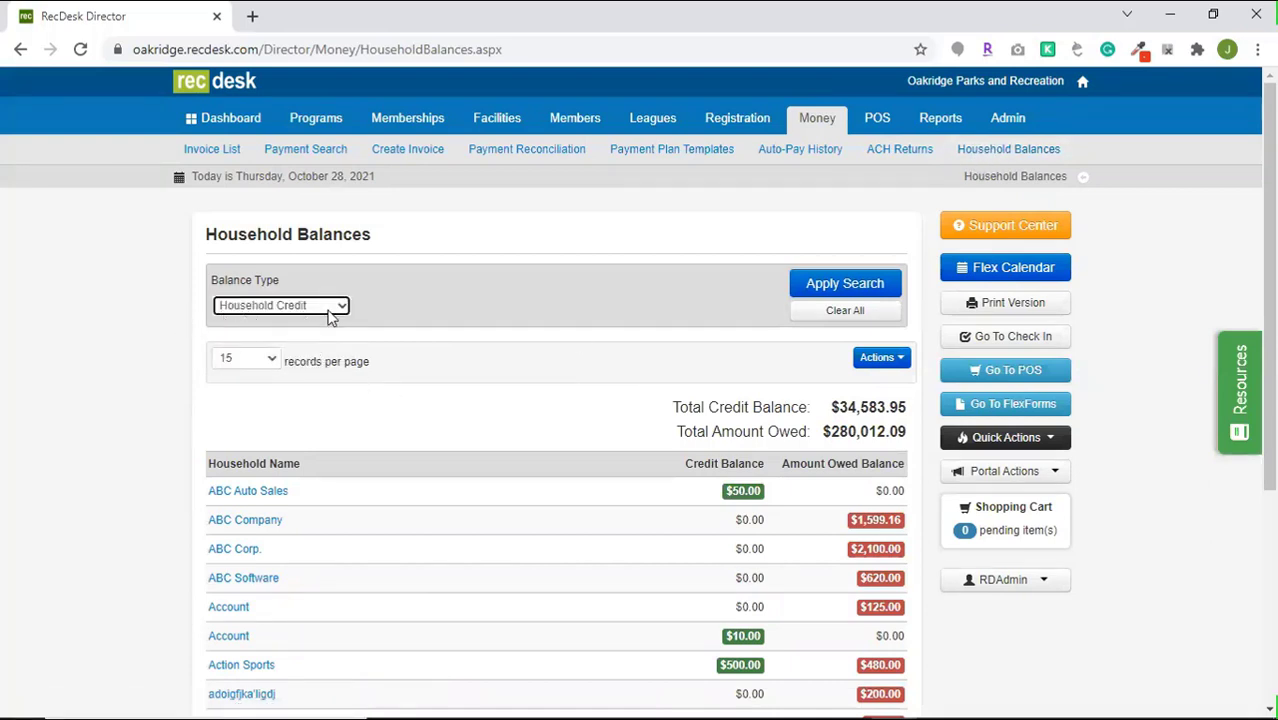
left_click(850, 286)
scroll(579, 537, "down", 2)
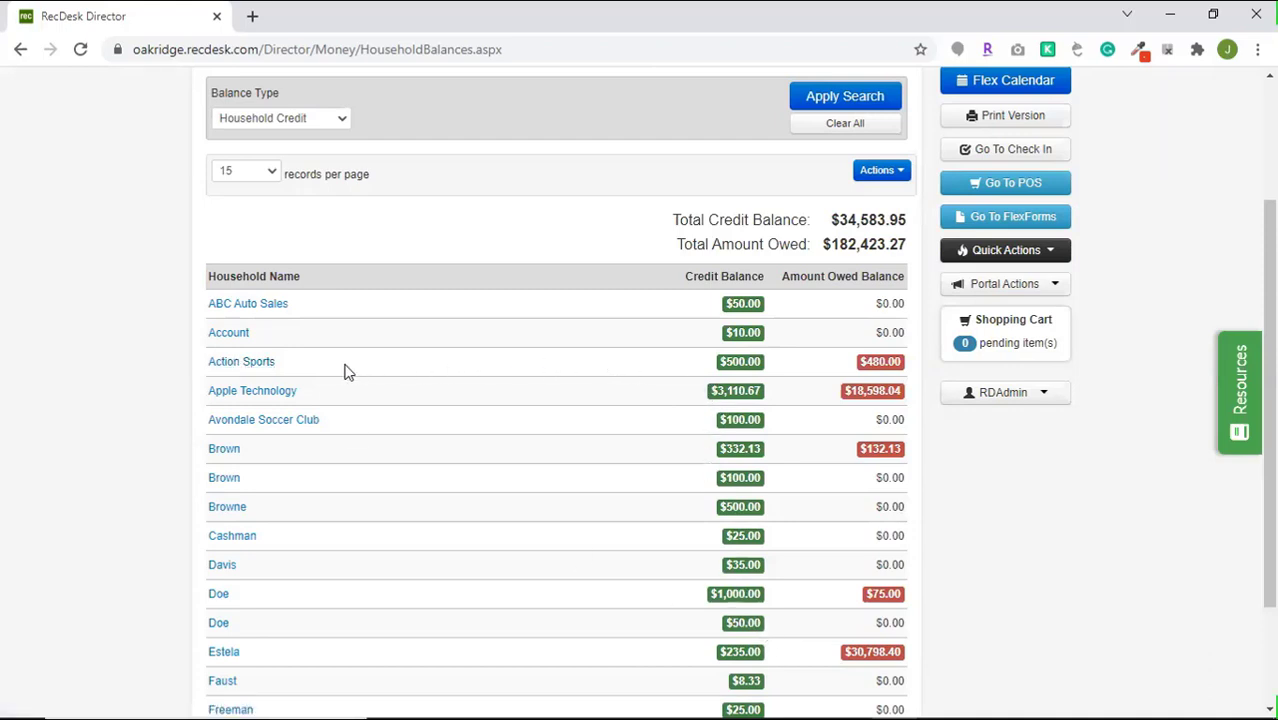
Open the Action Sports household from the balances list and view the open invoice behind its account balance
left_click(256, 366)
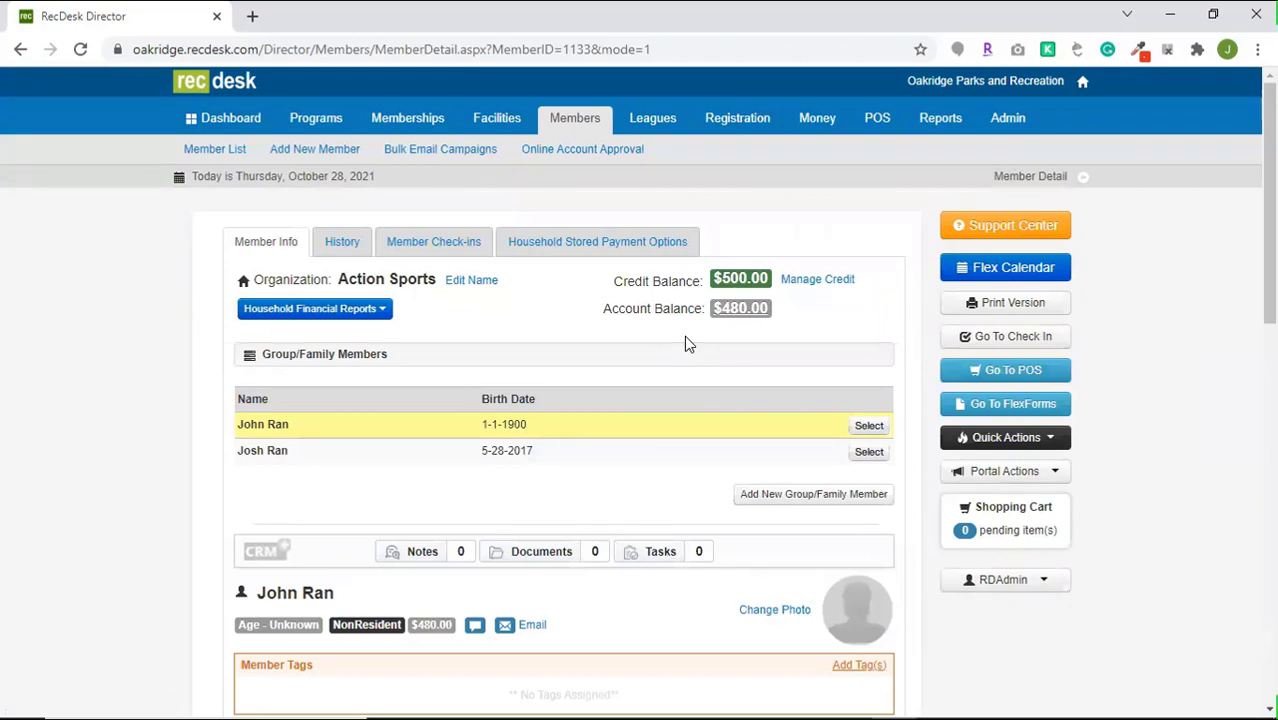
left_click(740, 310)
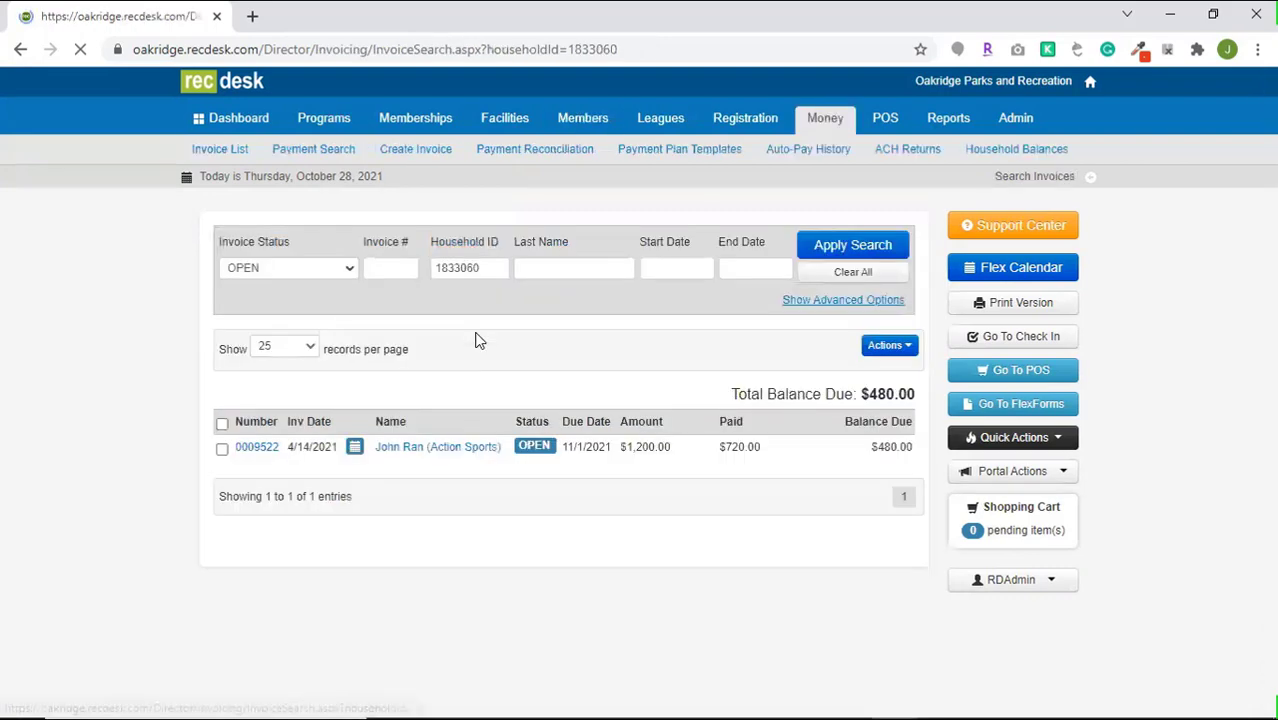
left_click(255, 451)
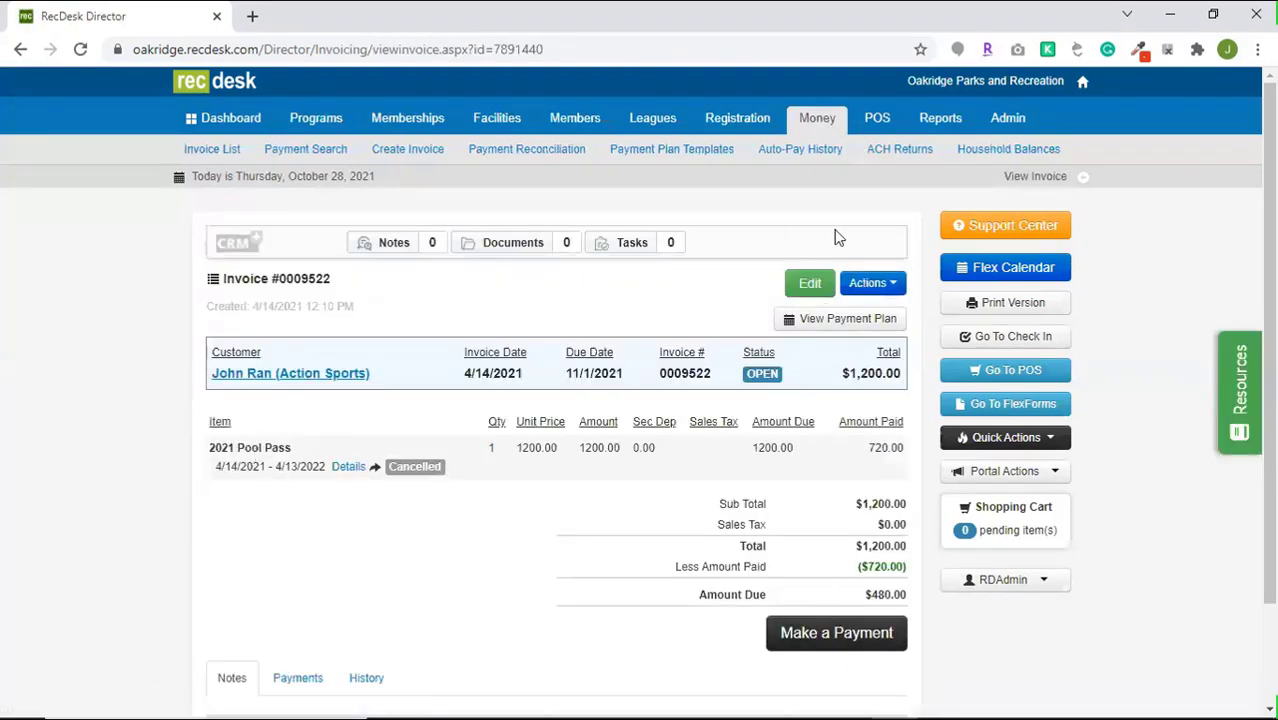
Search the ACH/eCheck returns for all statuses with a payment begin date of 01/01/2021
left_click(889, 160)
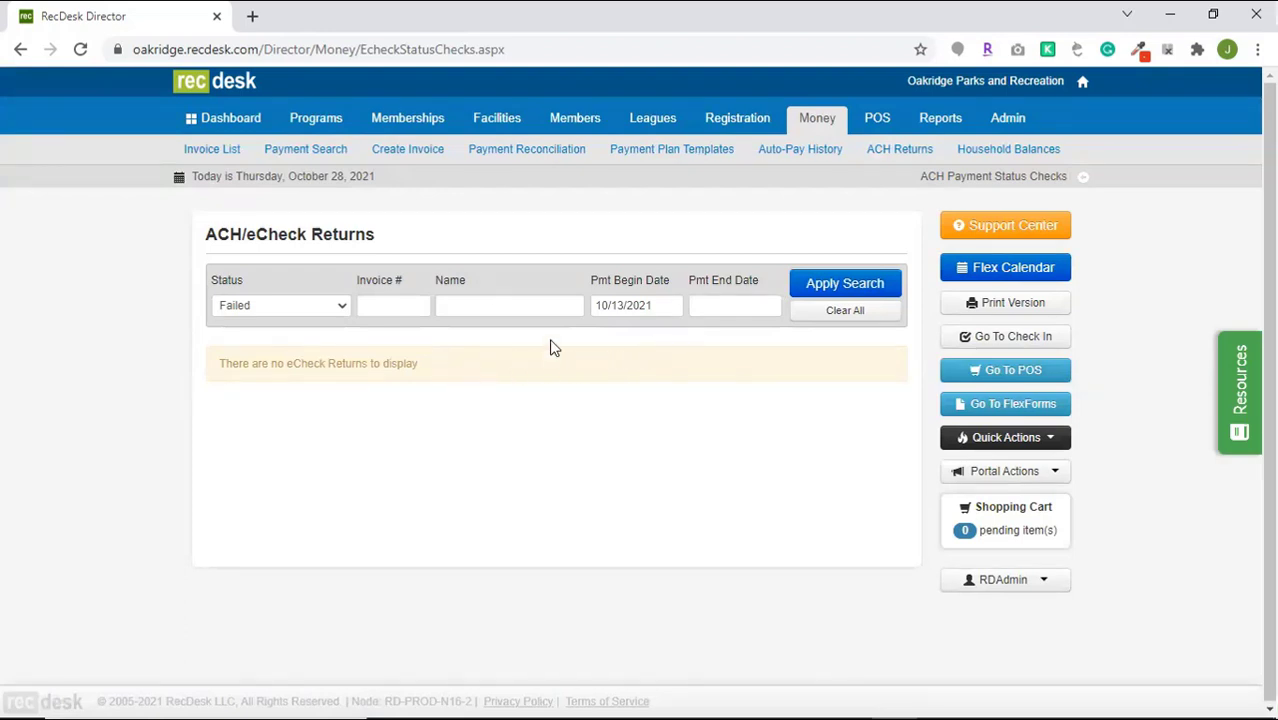
left_click(334, 311)
left_click(330, 325)
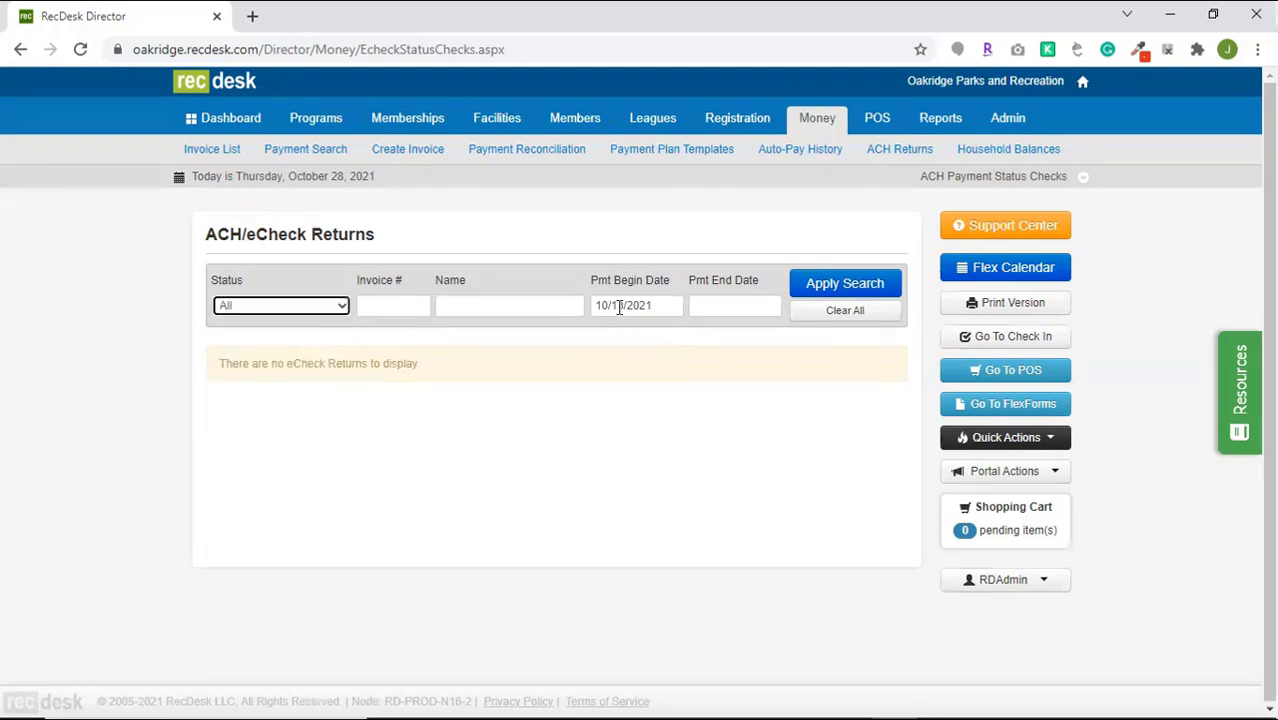
left_click(622, 305)
left_click_drag(656, 305, 583, 313)
type("1/1")
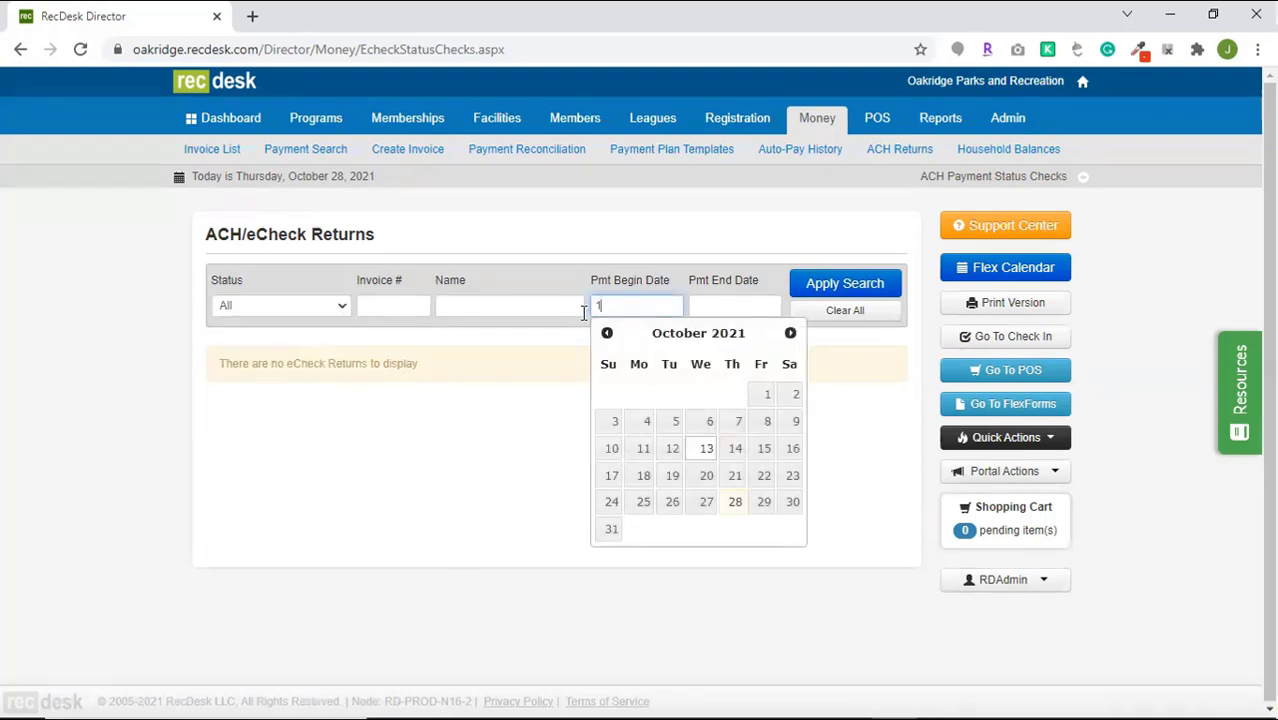
type("/2021")
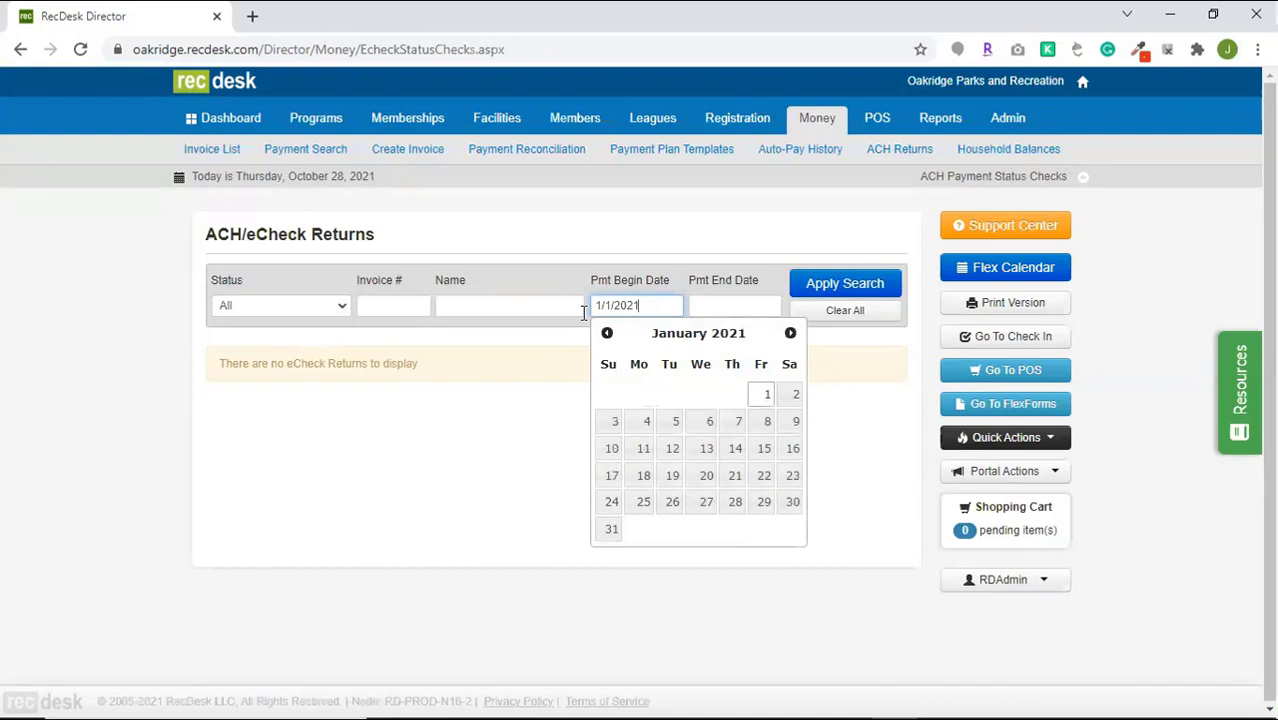
left_click(768, 396)
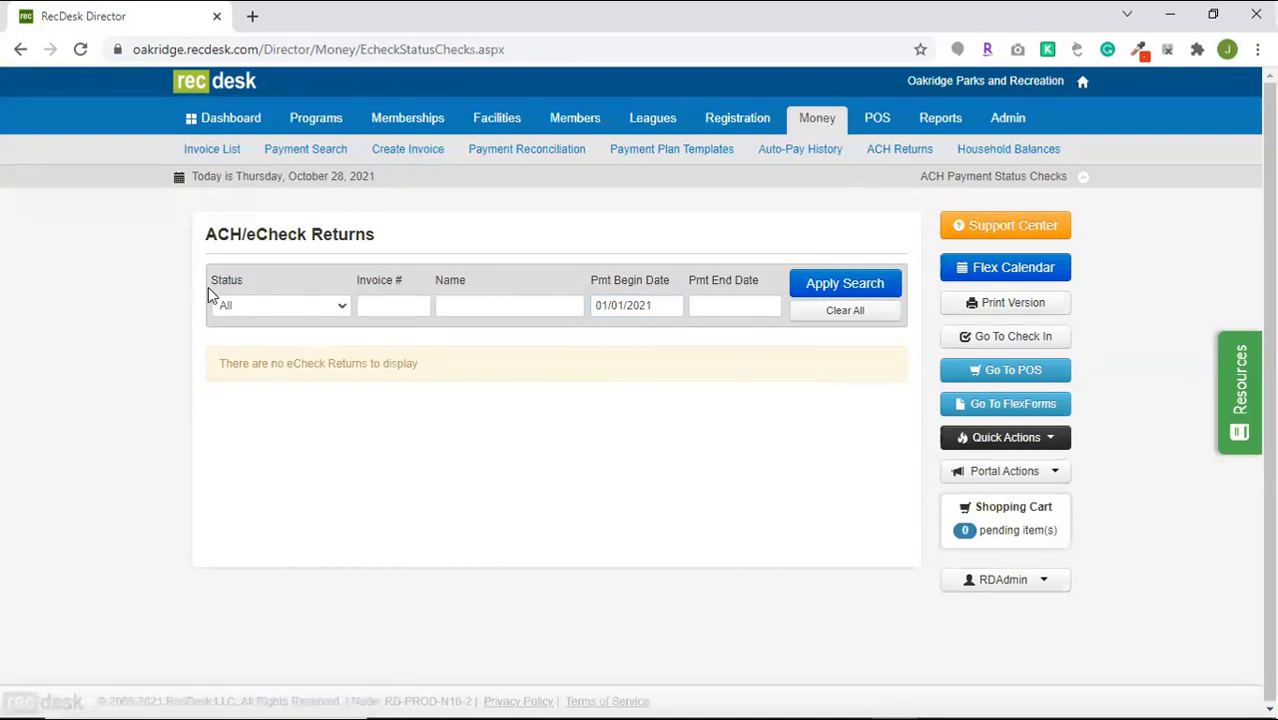
left_click(867, 283)
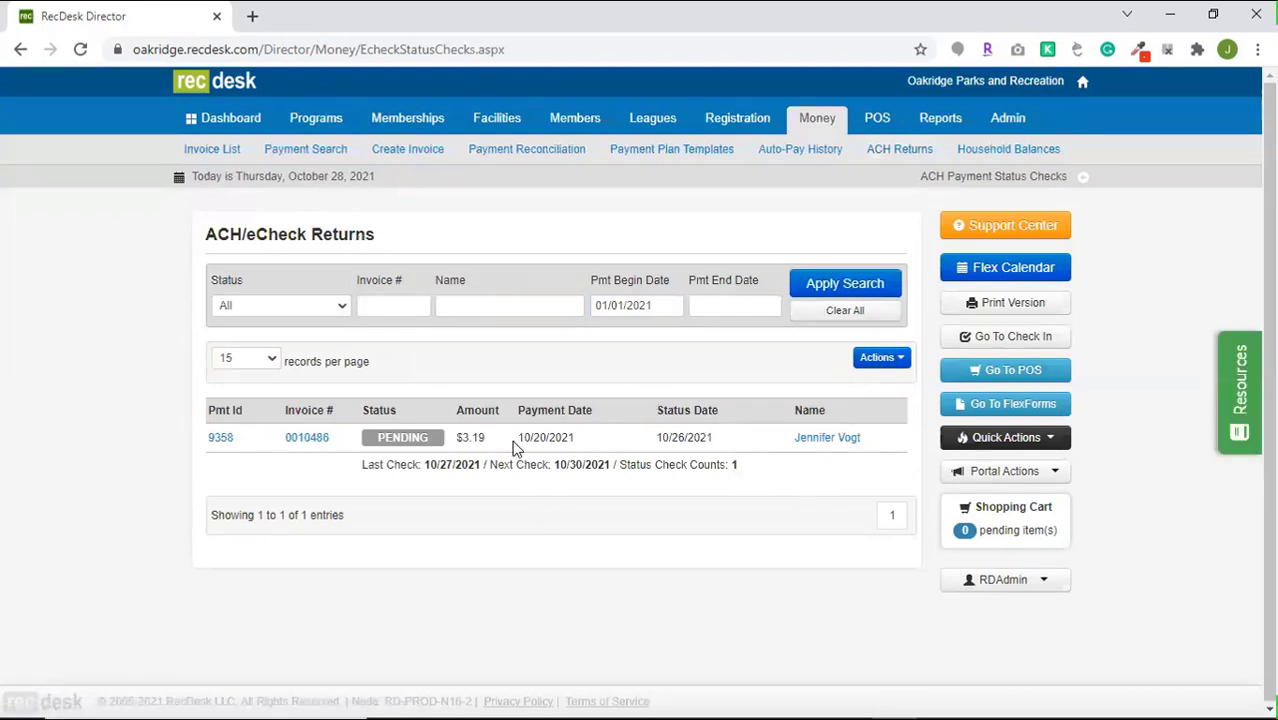
Search the auto-payment history for the Failed - All status with a start date of 08/01/2021
left_click(812, 156)
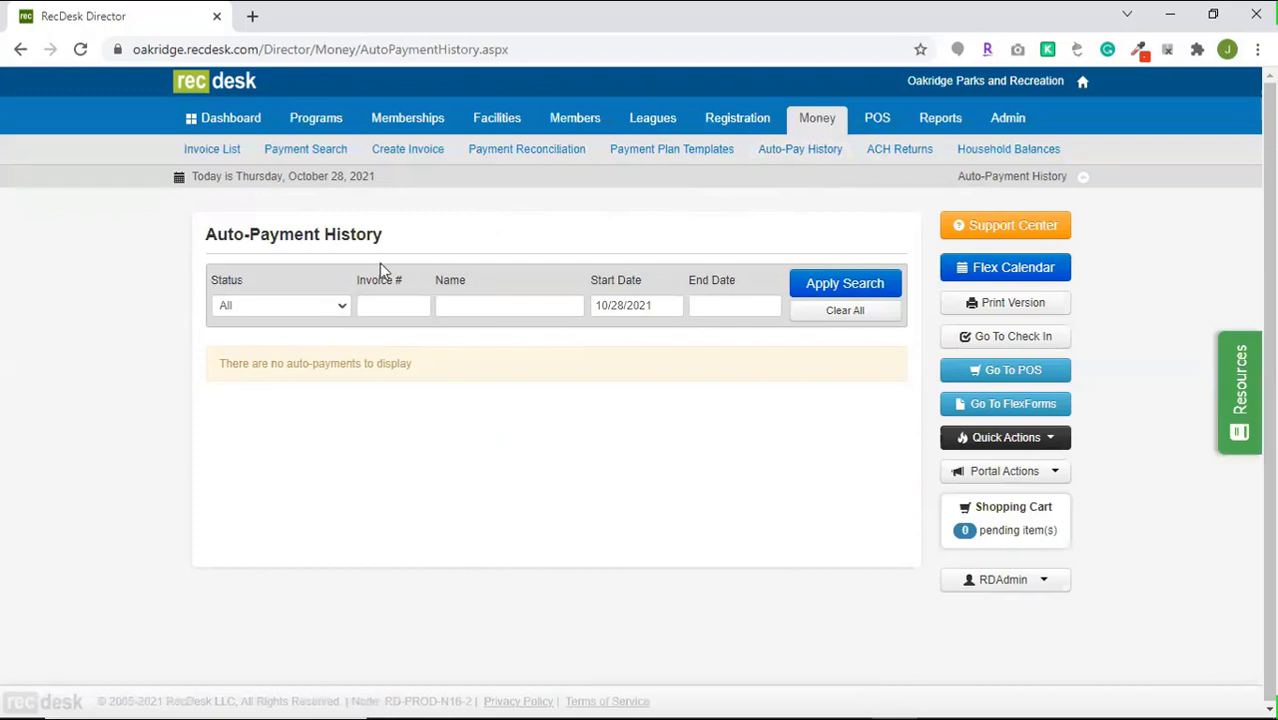
left_click(298, 306)
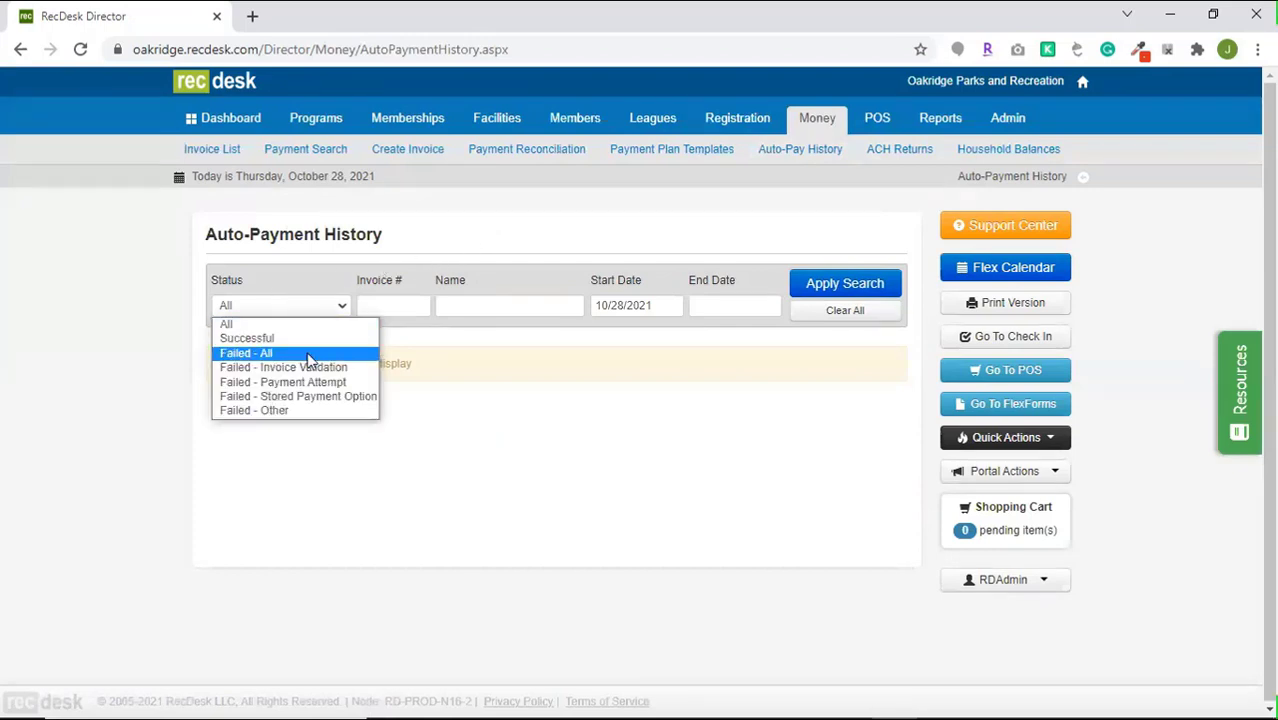
left_click(300, 353)
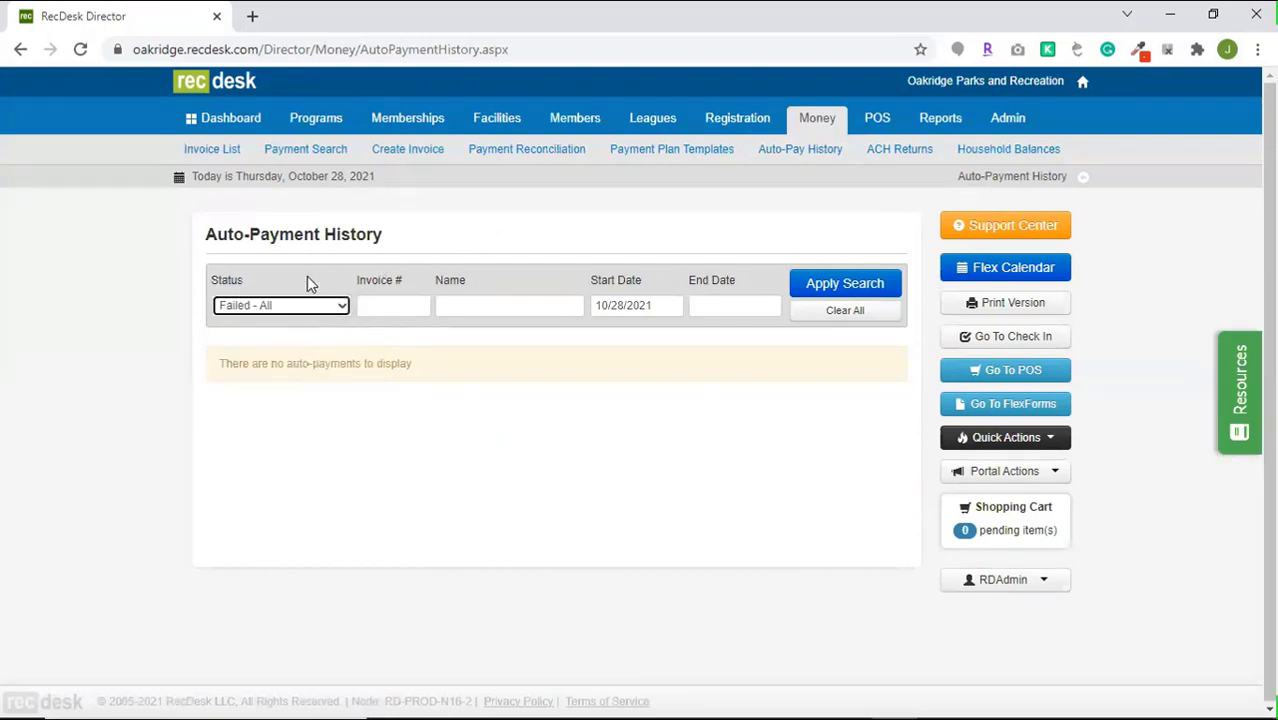
left_click(662, 305)
left_click(607, 333)
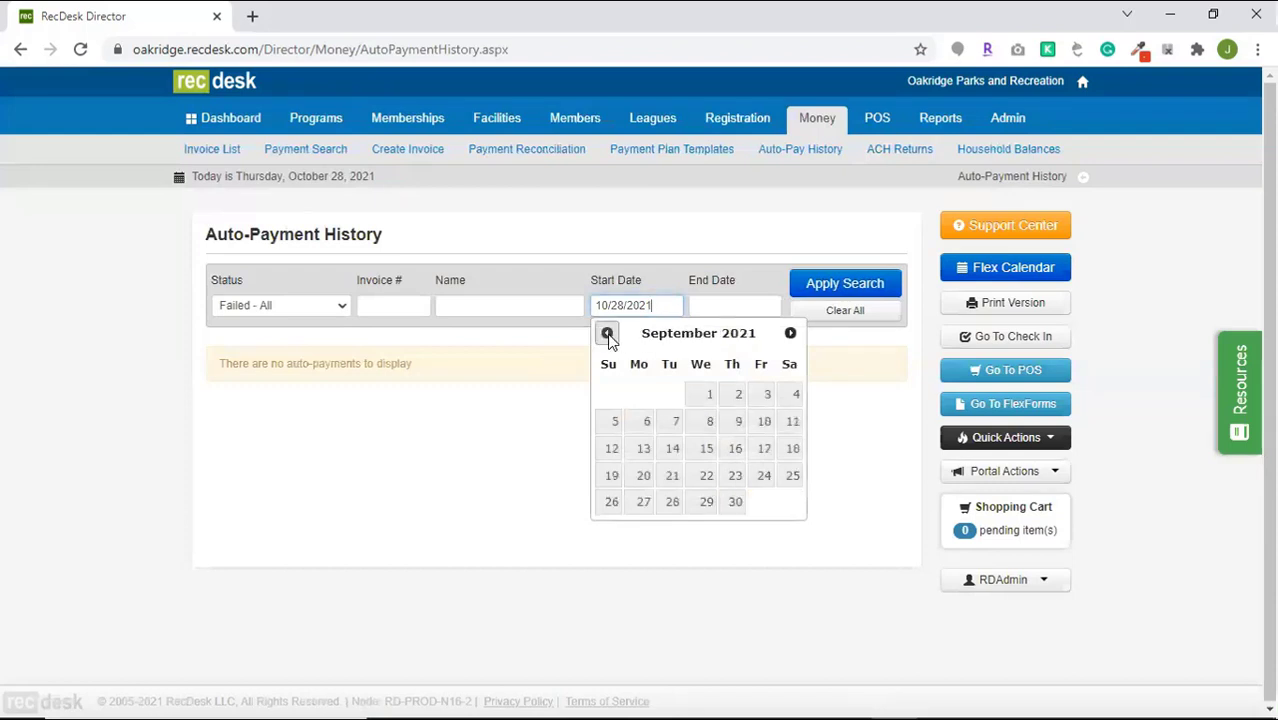
left_click(607, 333)
left_click(621, 400)
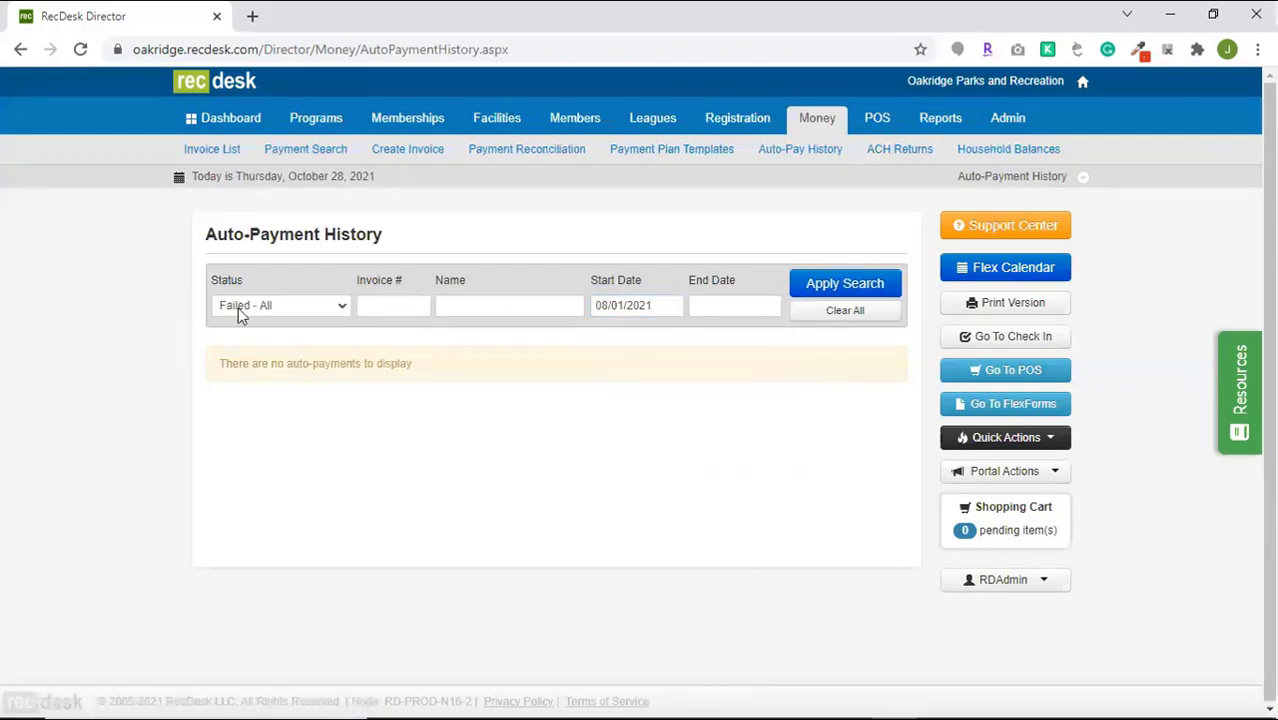
left_click(822, 285)
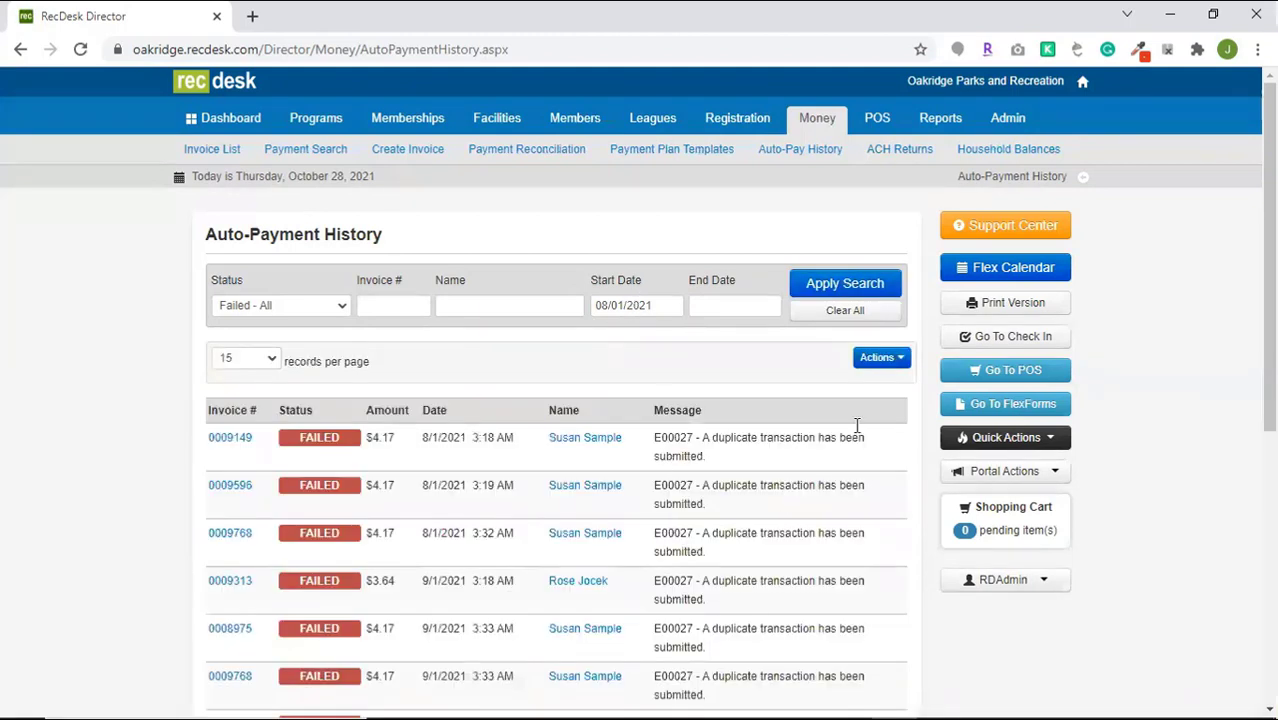
Look over the actions and the status filter choices offered for the auto-payment history
left_click(878, 360)
left_click(389, 369)
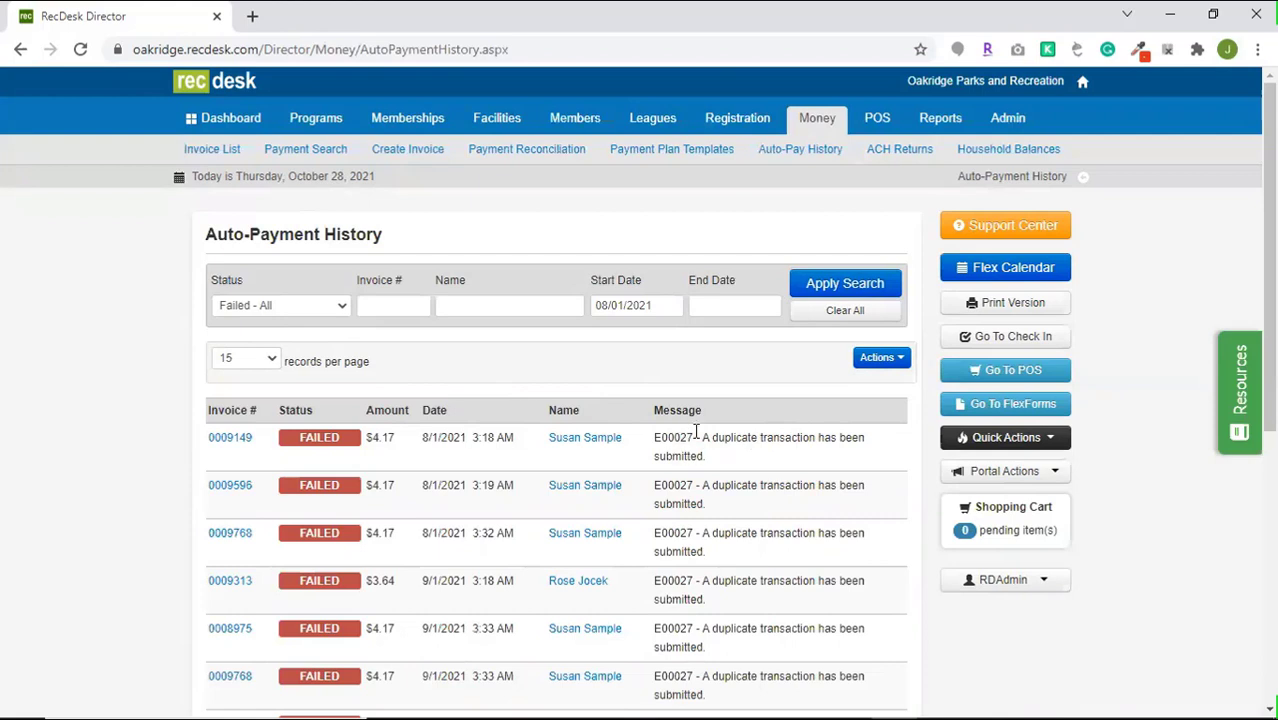
left_click(323, 308)
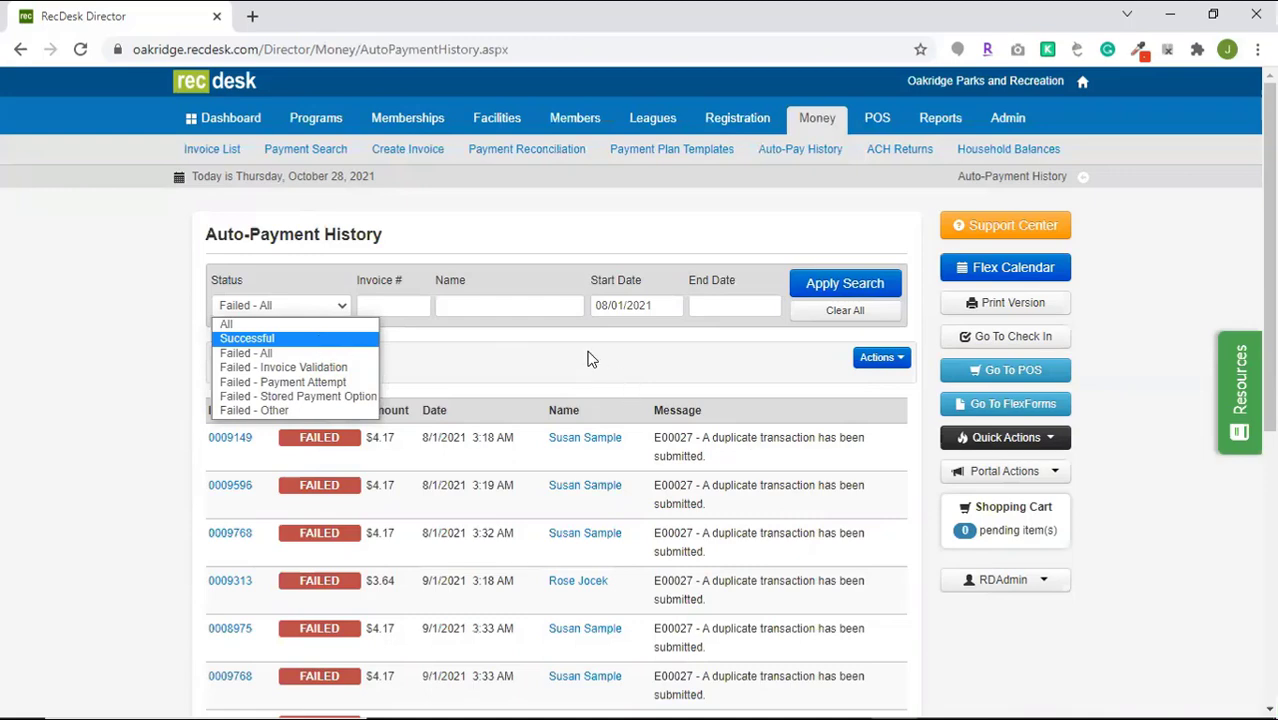
left_click(577, 387)
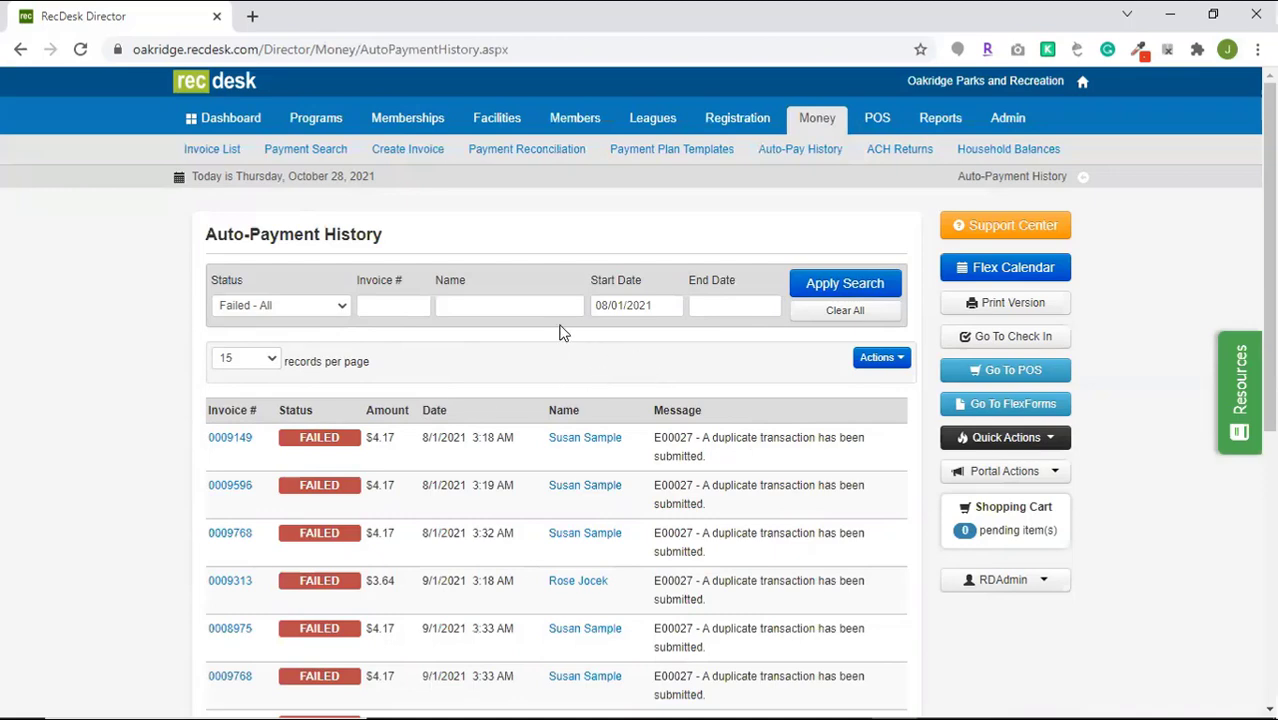
Revisit the list of open invoices and the ACH/eCheck Returns page
left_click(215, 155)
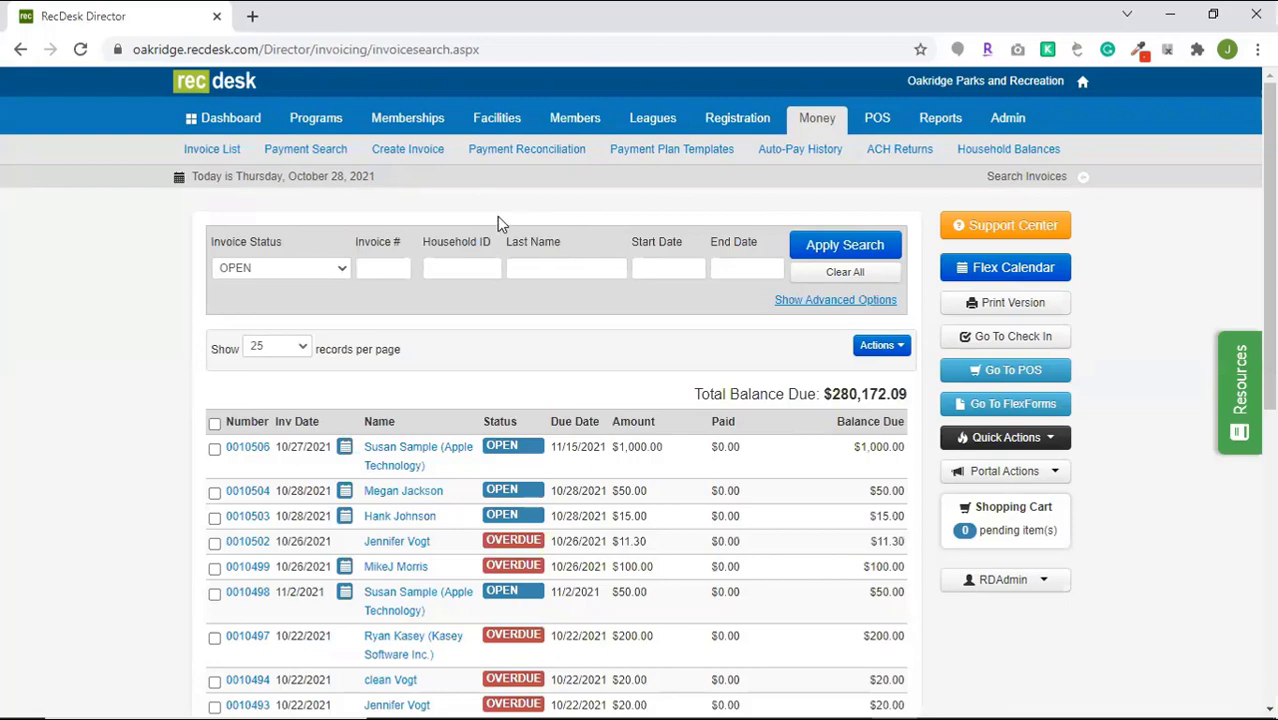
left_click(896, 150)
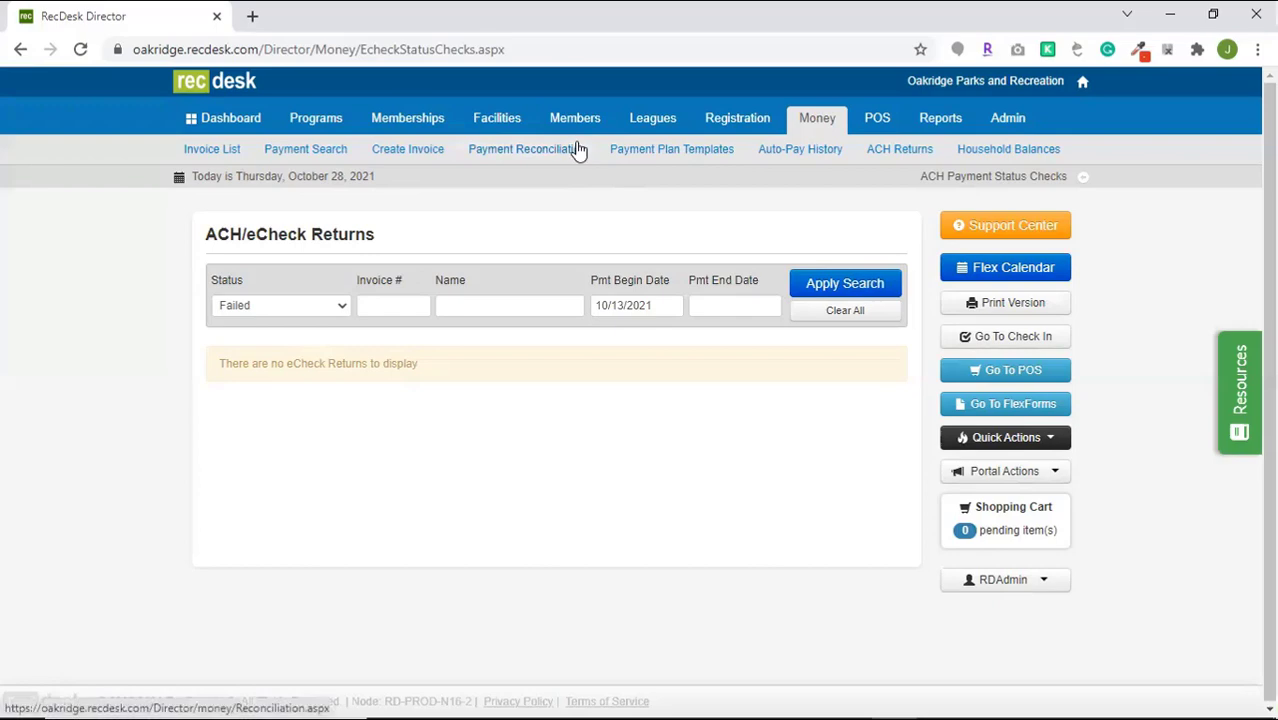
Open the program list, filter it to the Two Years Ago program period, and check the other period choices
left_click(310, 118)
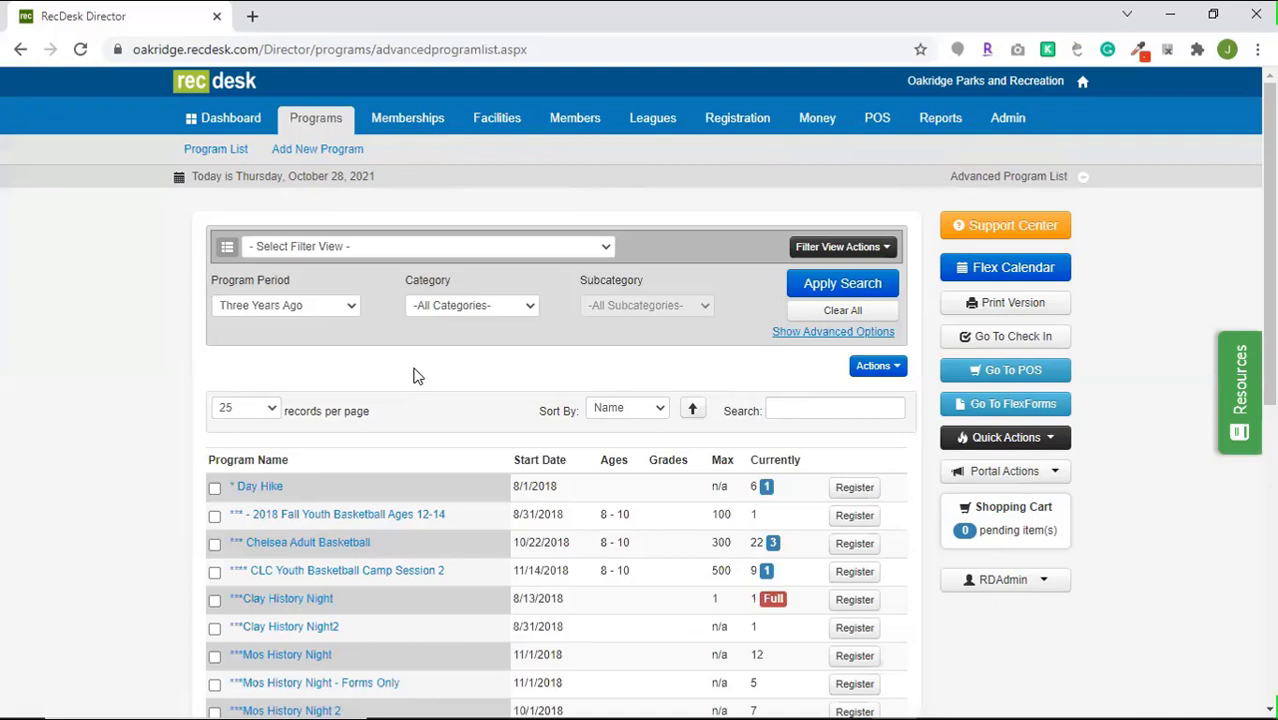
left_click(351, 305)
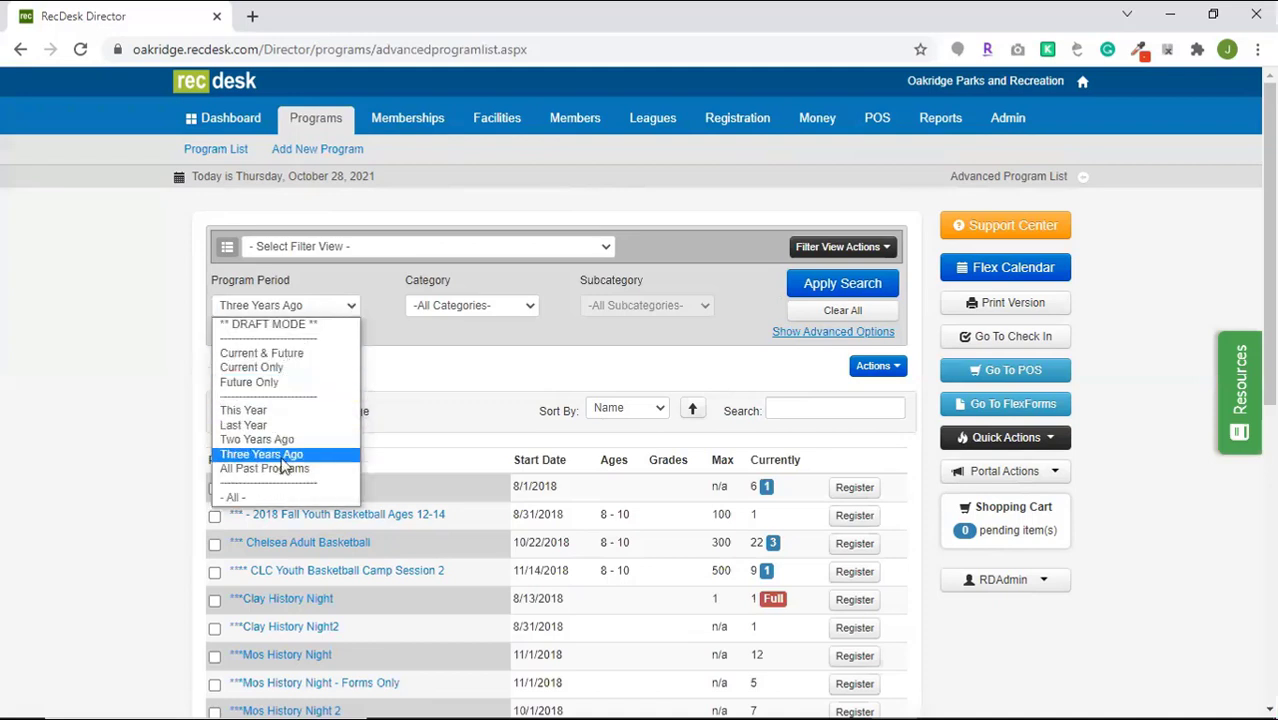
left_click(329, 458)
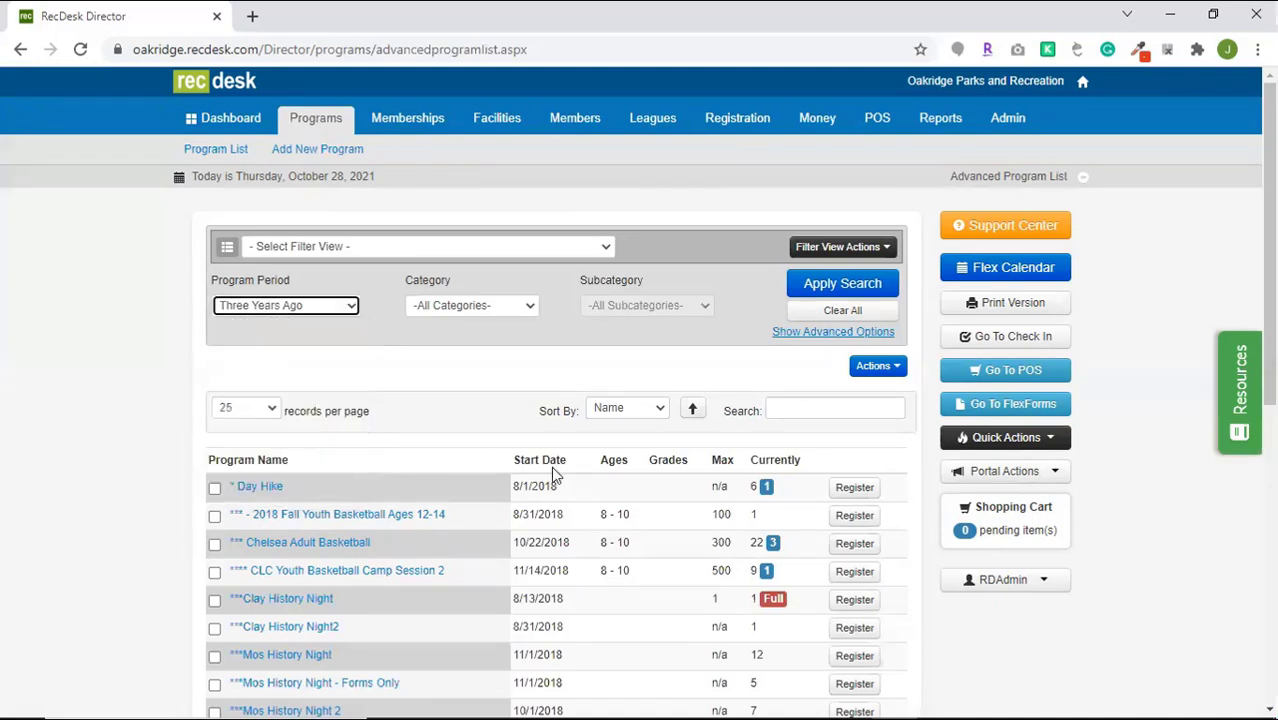
left_click(330, 305)
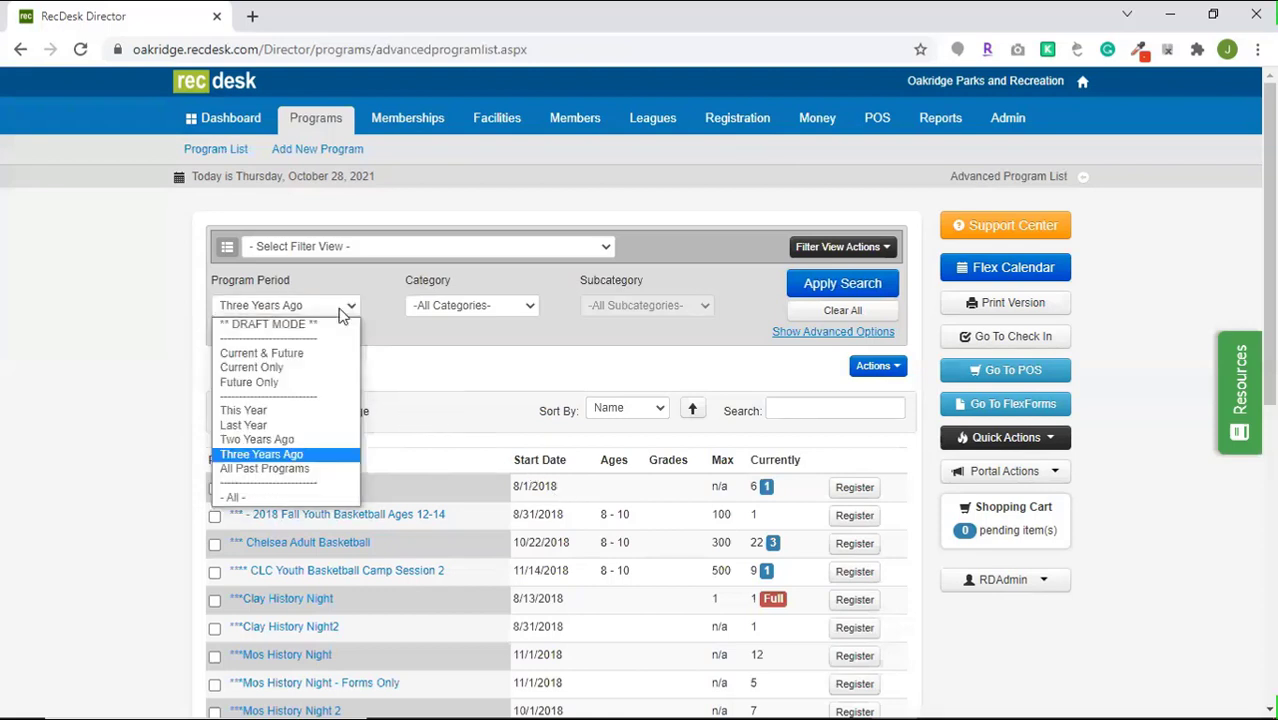
left_click(300, 437)
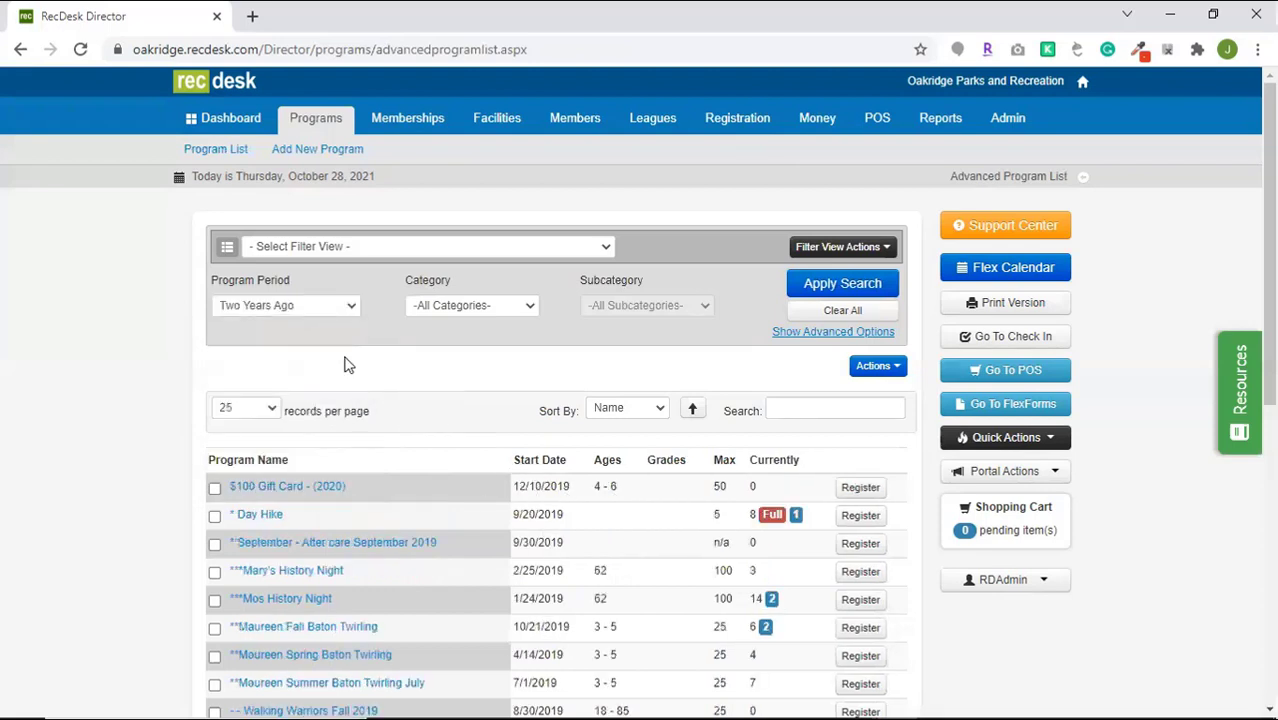
left_click(331, 307)
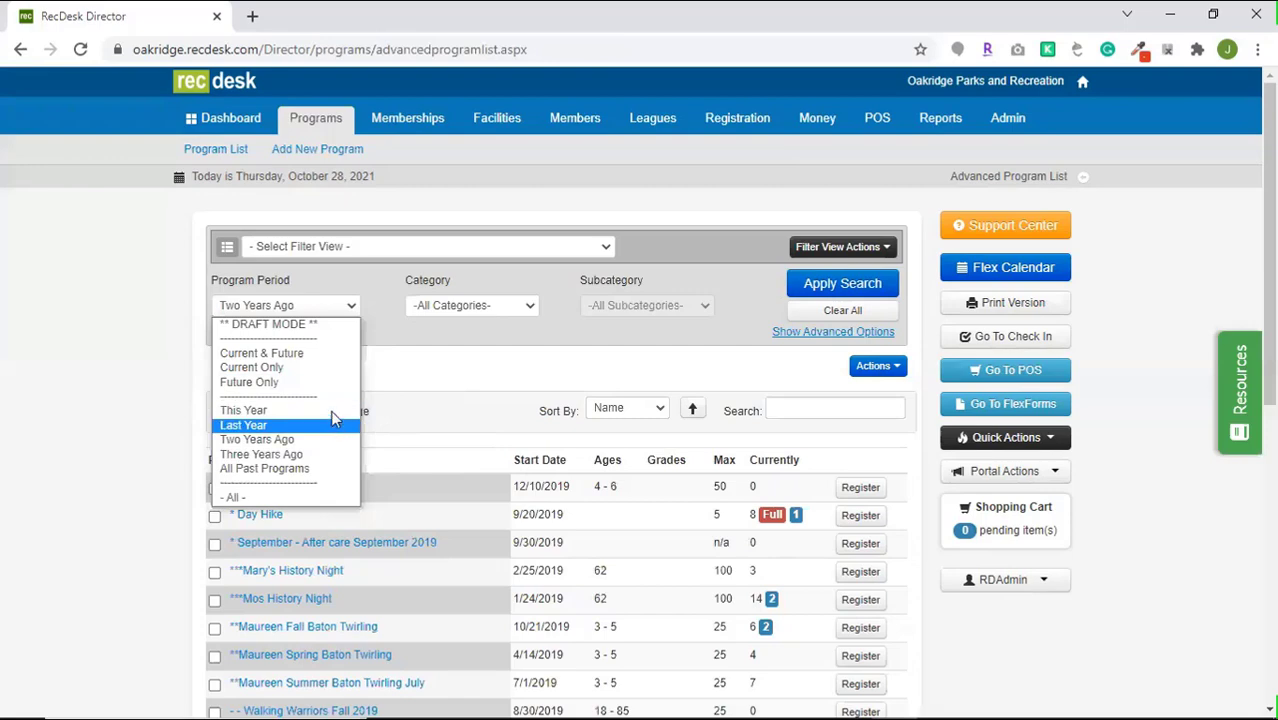
left_click(705, 366)
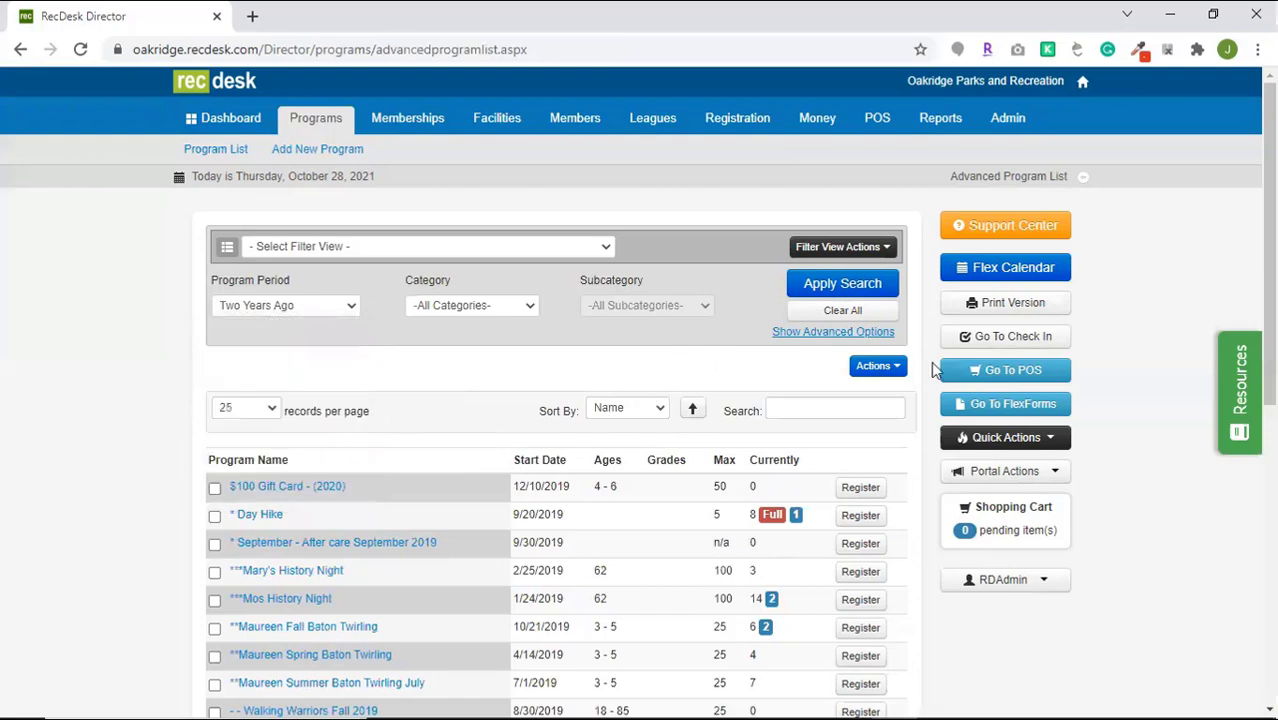
Review the columns available in the Program List extract and cancel without generating it
left_click(878, 366)
left_click(910, 430)
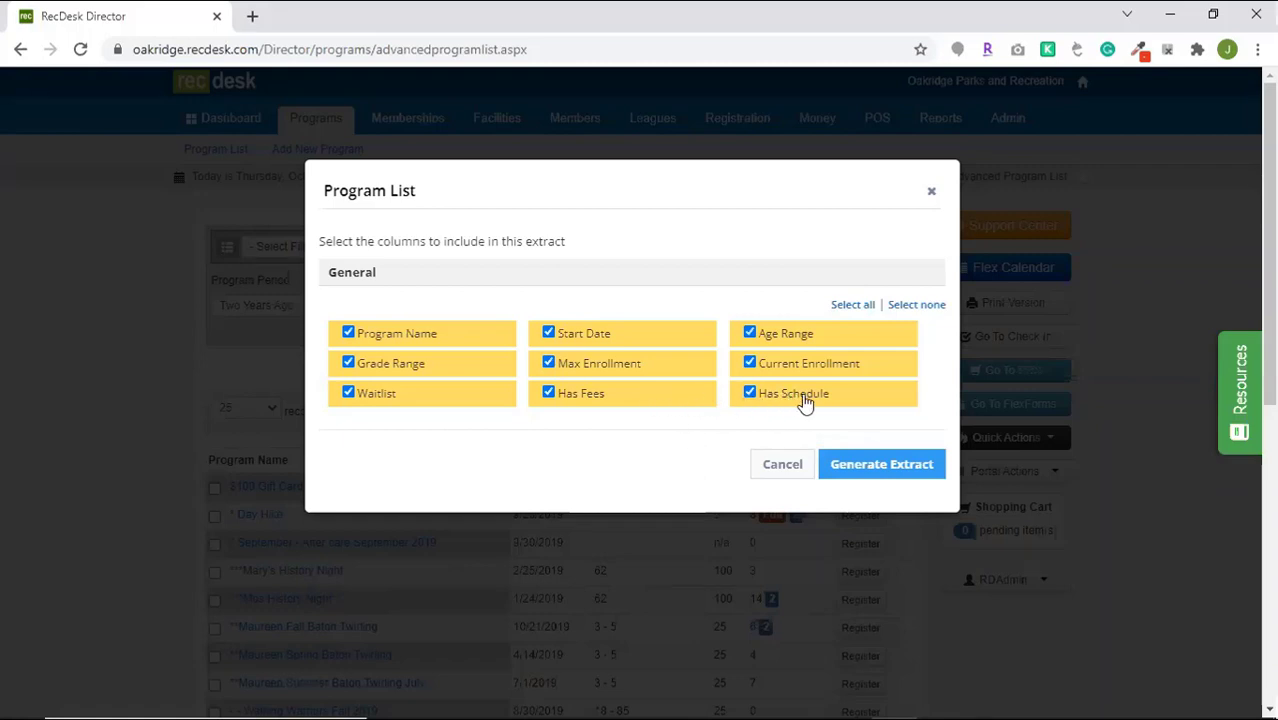
left_click(792, 476)
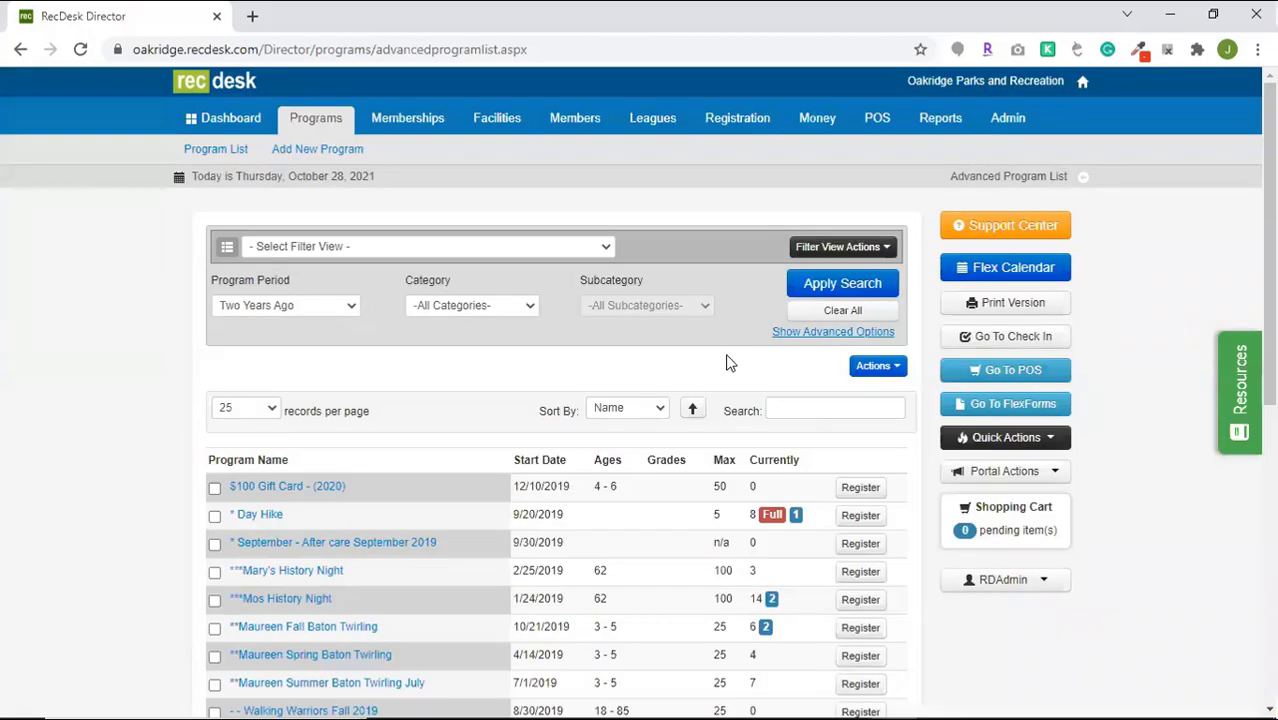
Show the program list's advanced options and look over the facility, fee status and schedule status filter choices
left_click(782, 333)
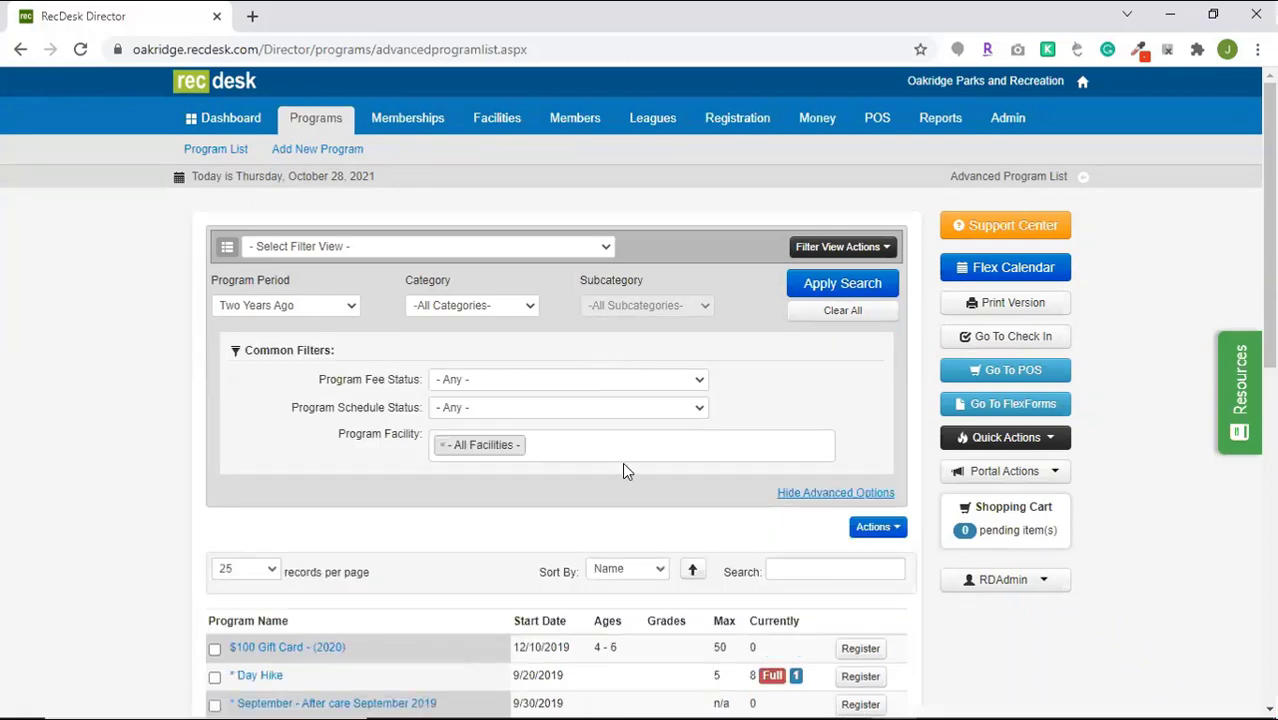
left_click(582, 451)
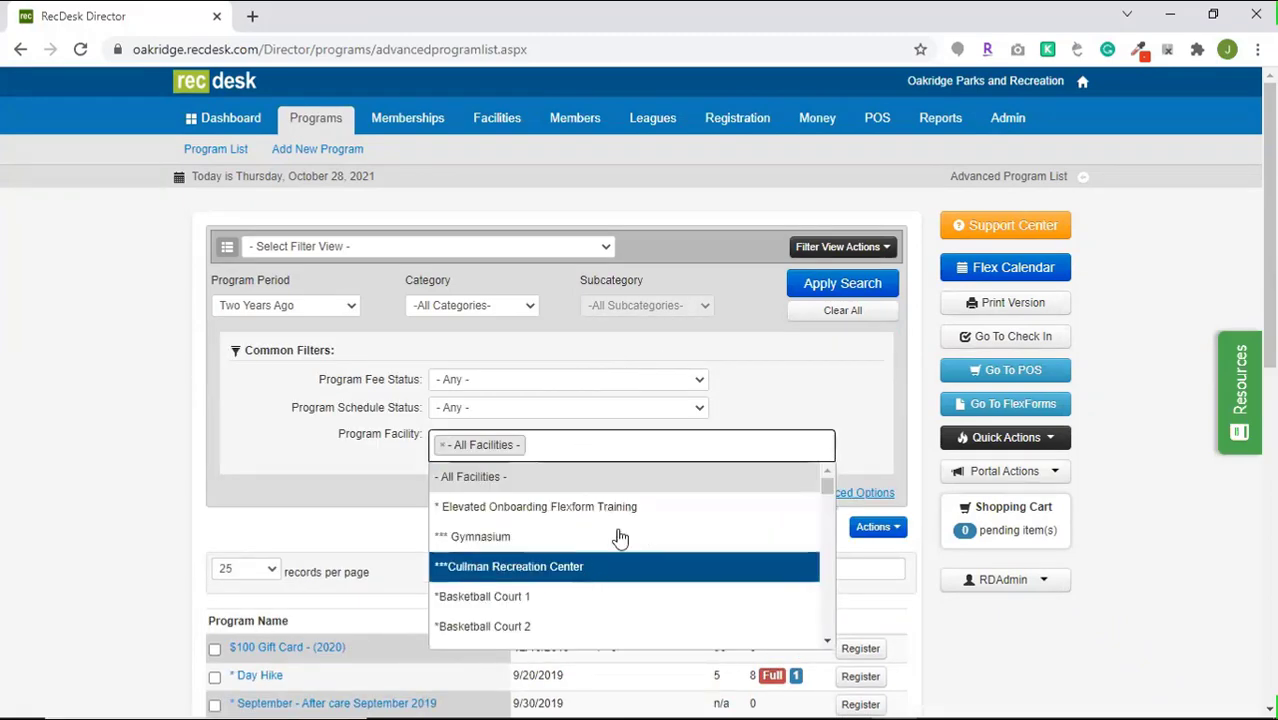
left_click(659, 380)
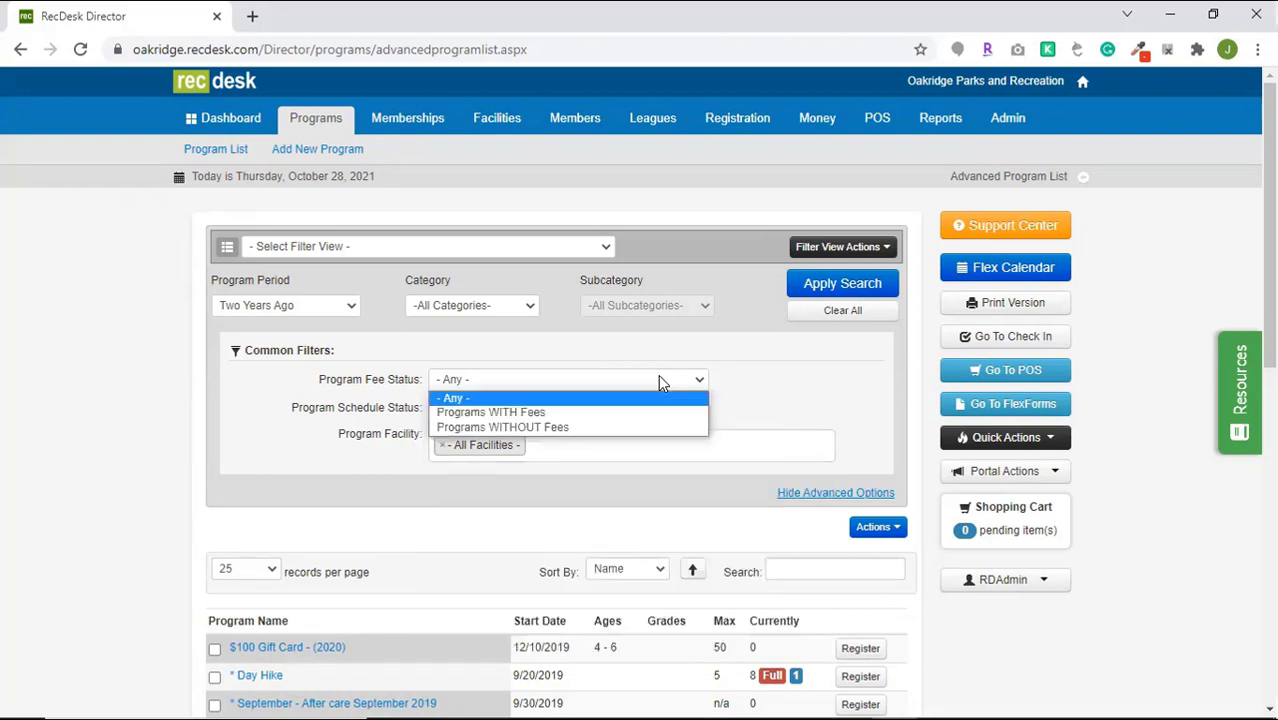
left_click(758, 388)
left_click(613, 406)
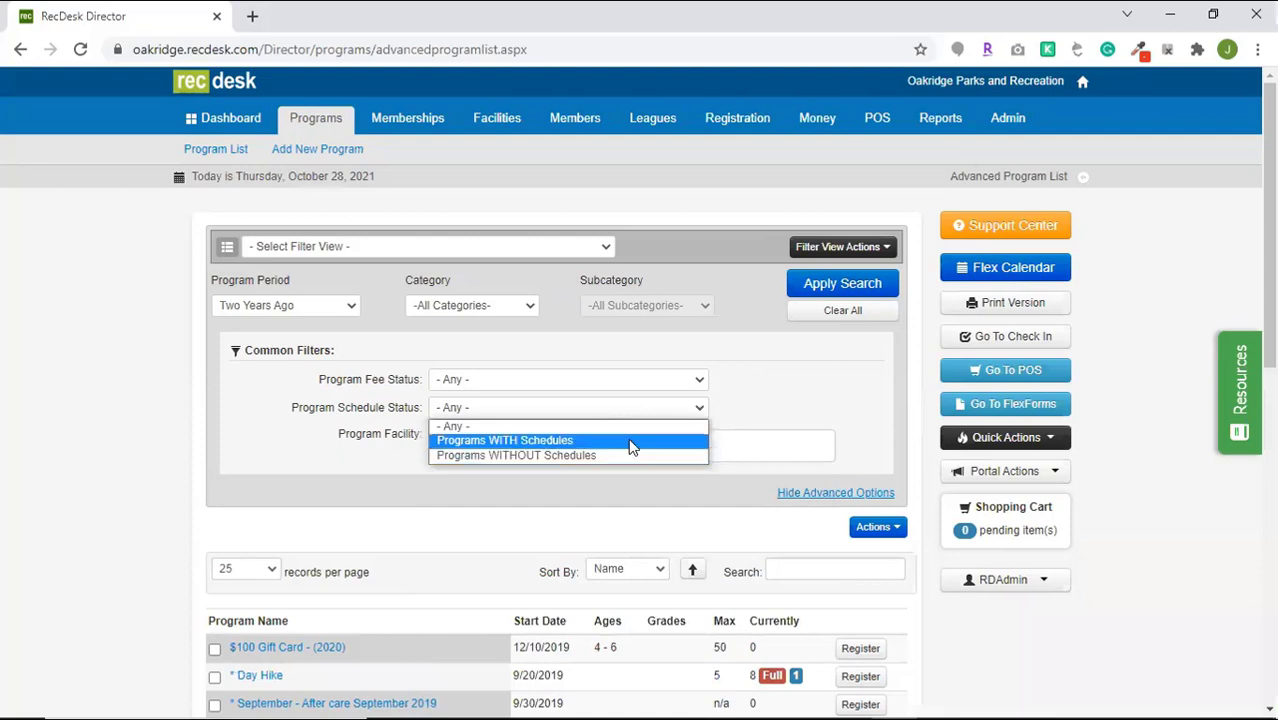
left_click(795, 392)
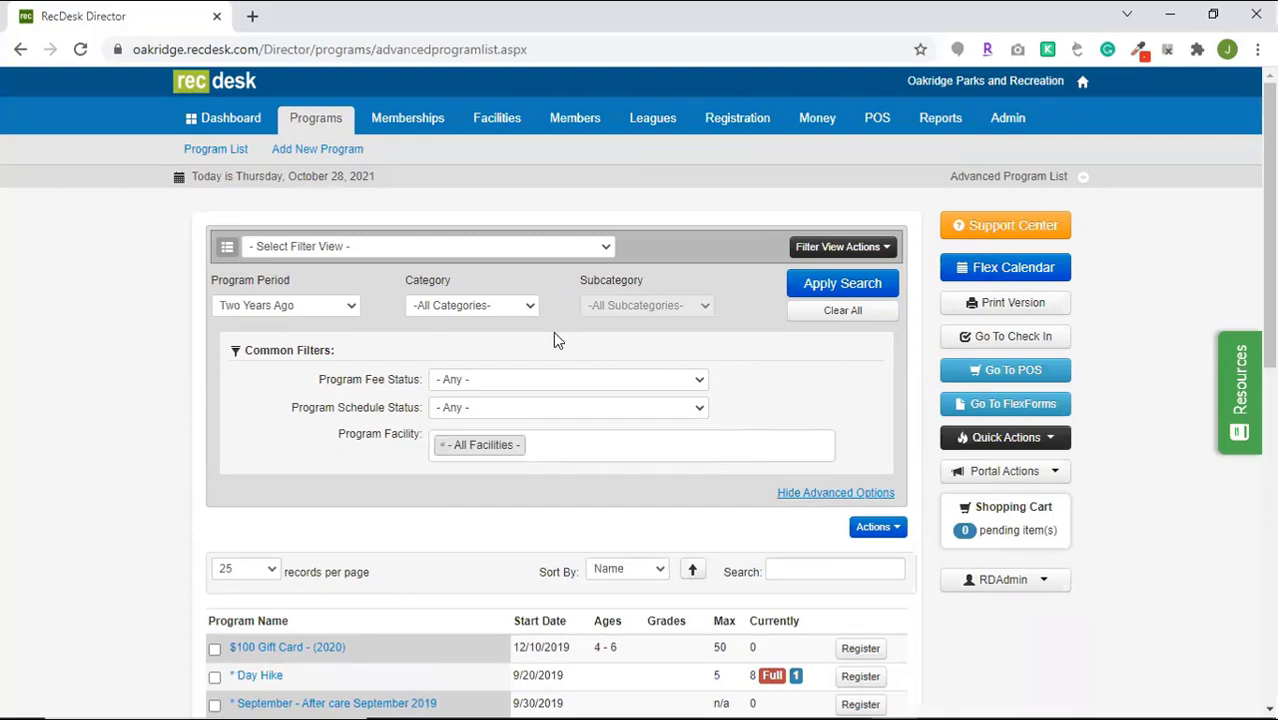
Open the memberships list, check its period choices, and review the Excel export's columns without generating the extract
left_click(410, 118)
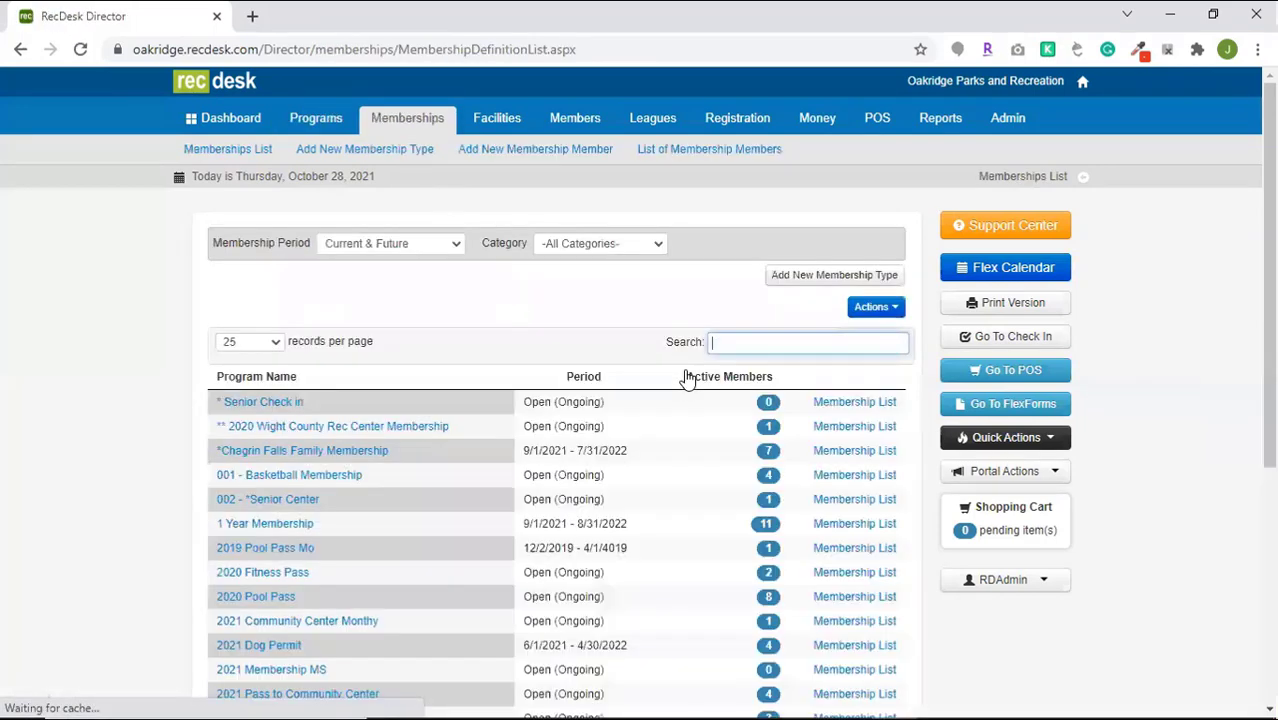
left_click(447, 249)
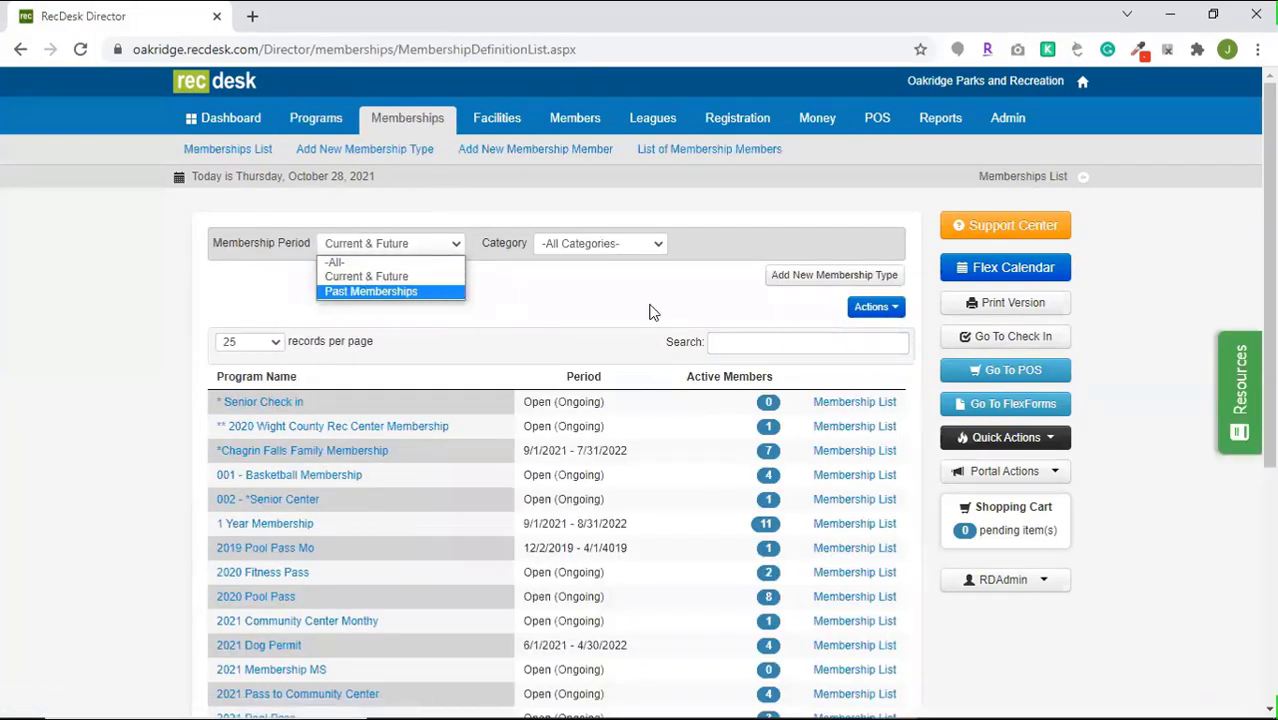
left_click(770, 297)
left_click(876, 307)
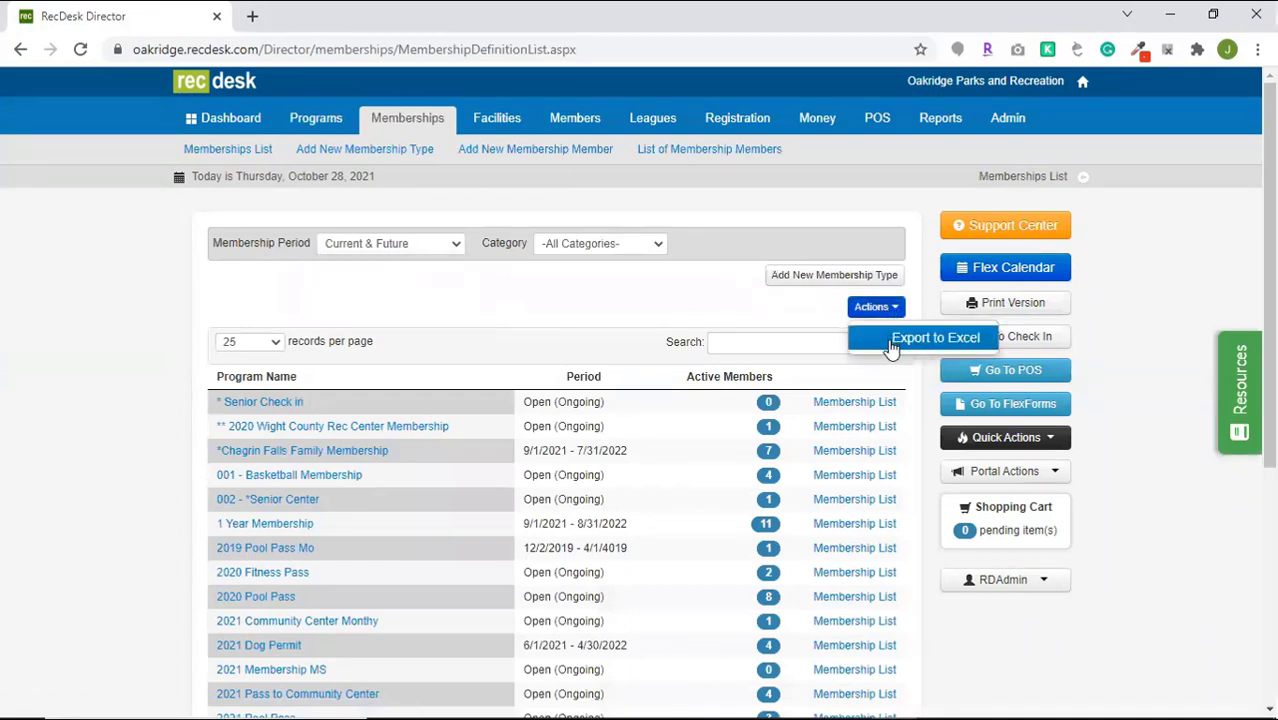
left_click(893, 335)
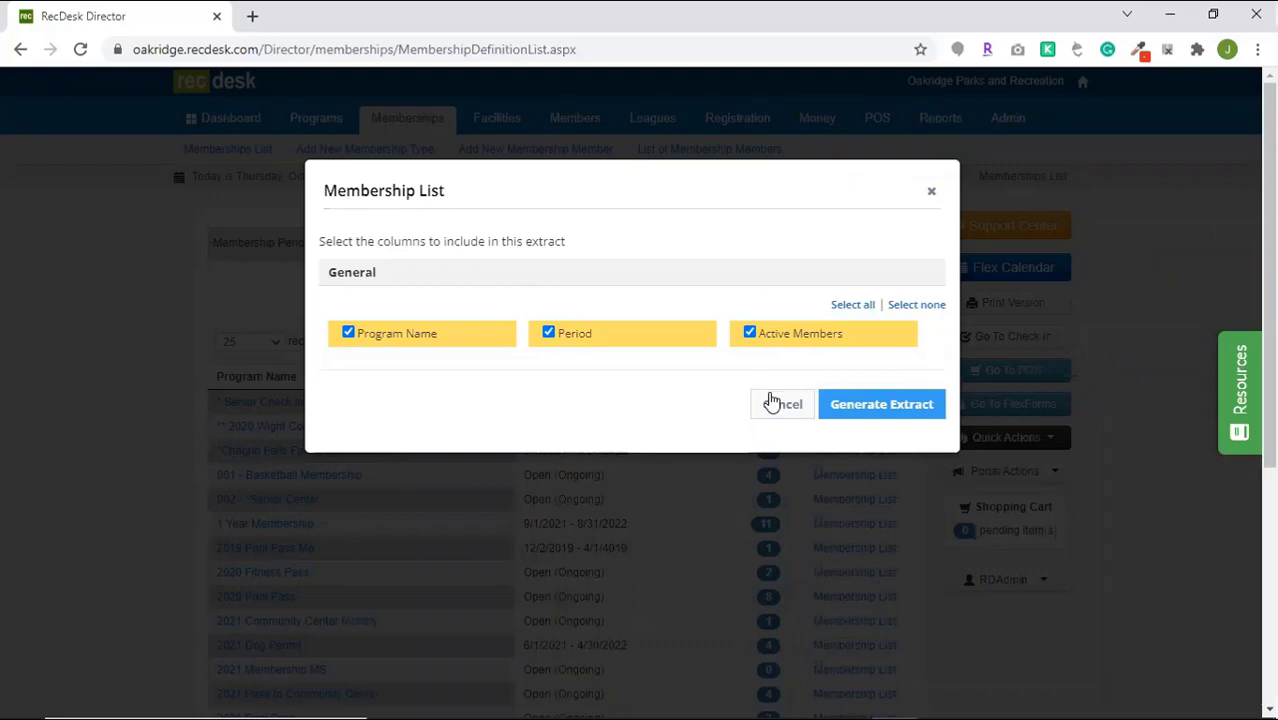
left_click(771, 406)
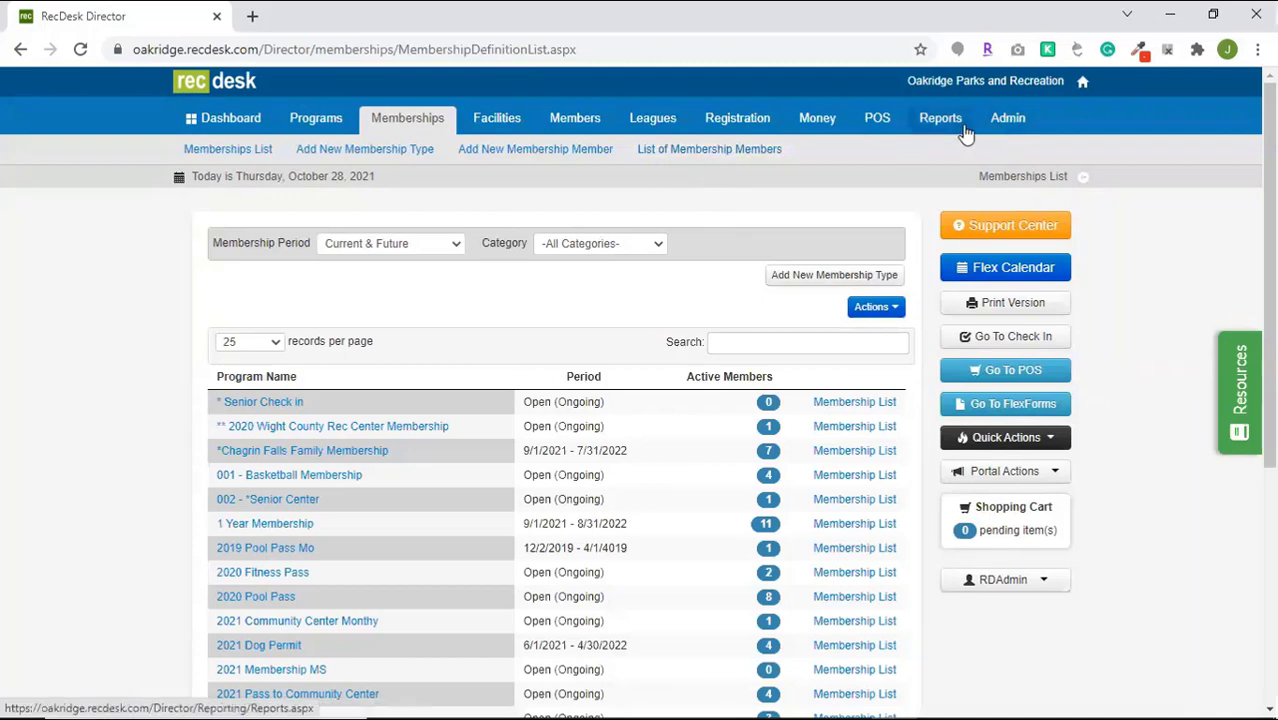
In the membership members list, set the membership status to Expired (All) and look over the advanced enrollment and demographics filters
left_click(741, 160)
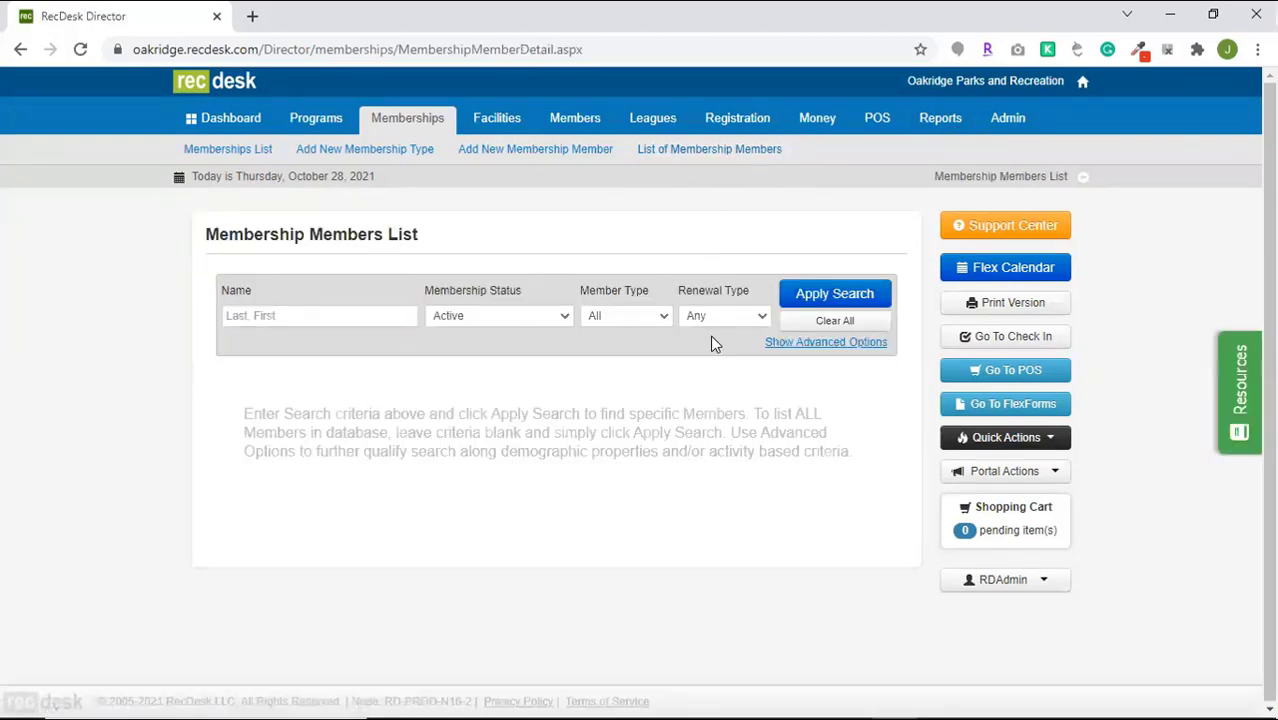
left_click(551, 322)
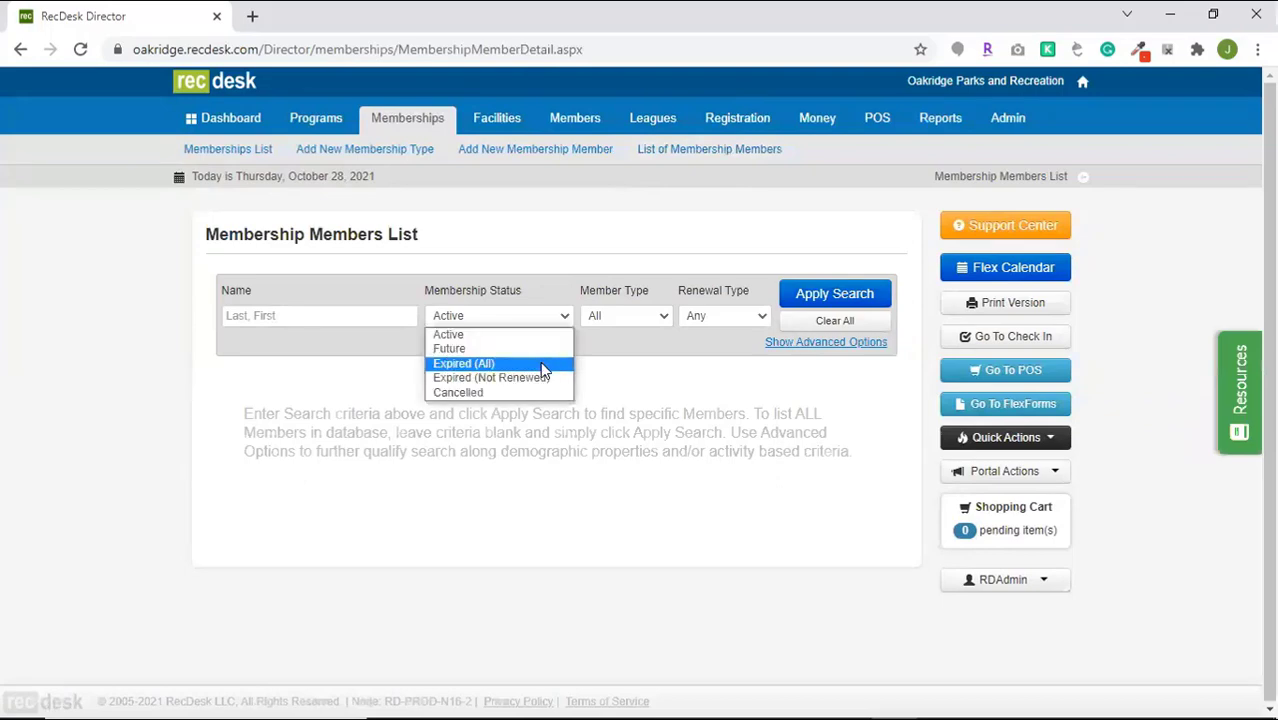
left_click(540, 361)
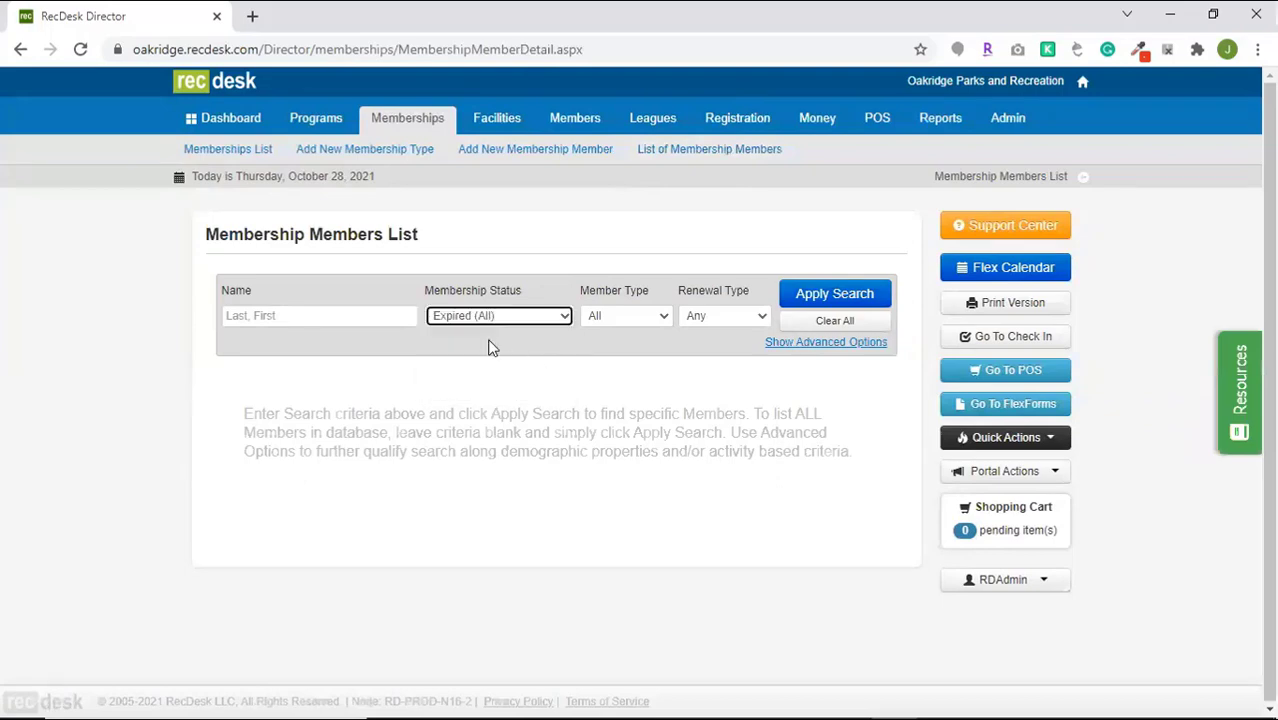
left_click(850, 344)
scroll(697, 440, "down", 5)
scroll(697, 440, "down", 5)
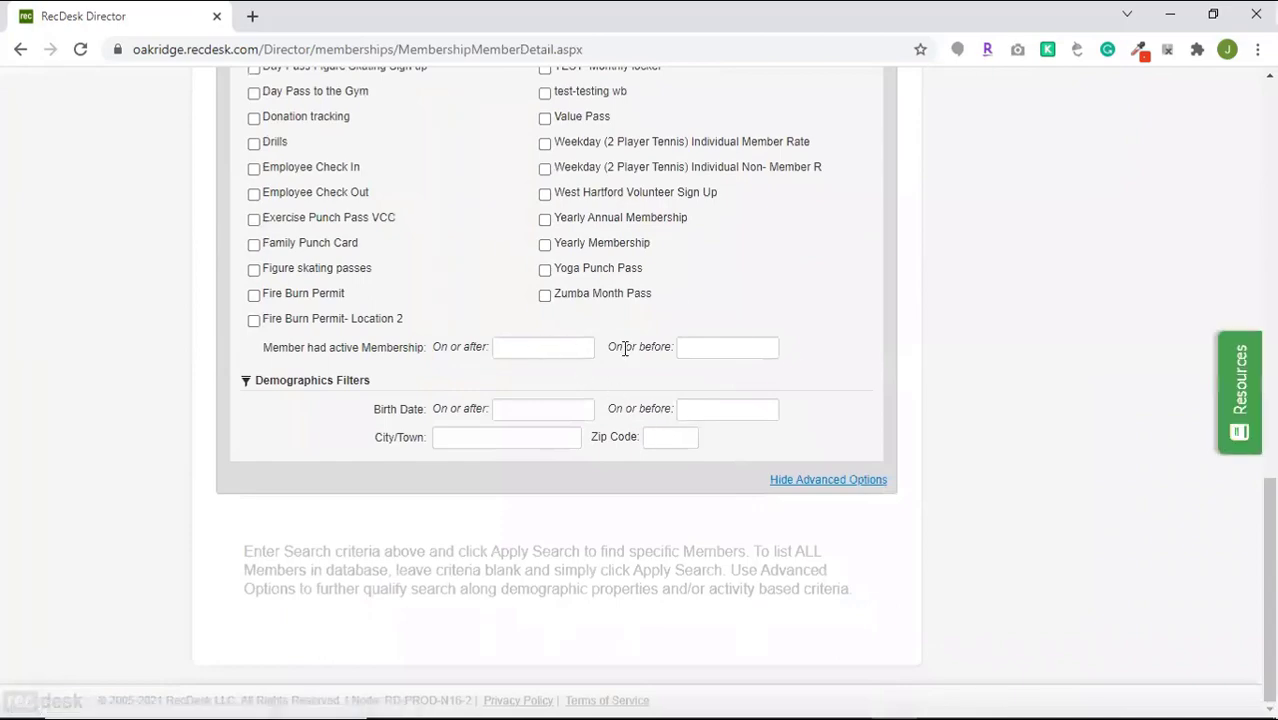
scroll(840, 365, "up", 10)
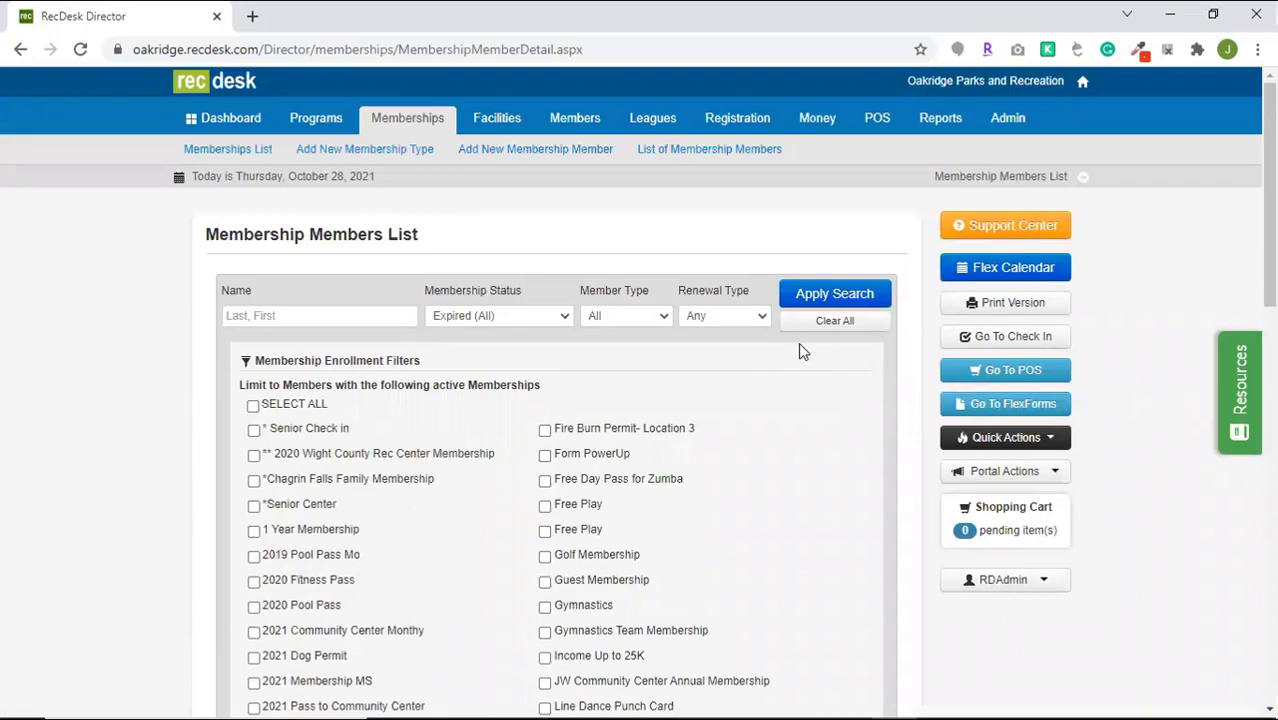
Run the membership member search for expired memberships and look over the results and the list's Excel export choices
left_click(834, 294)
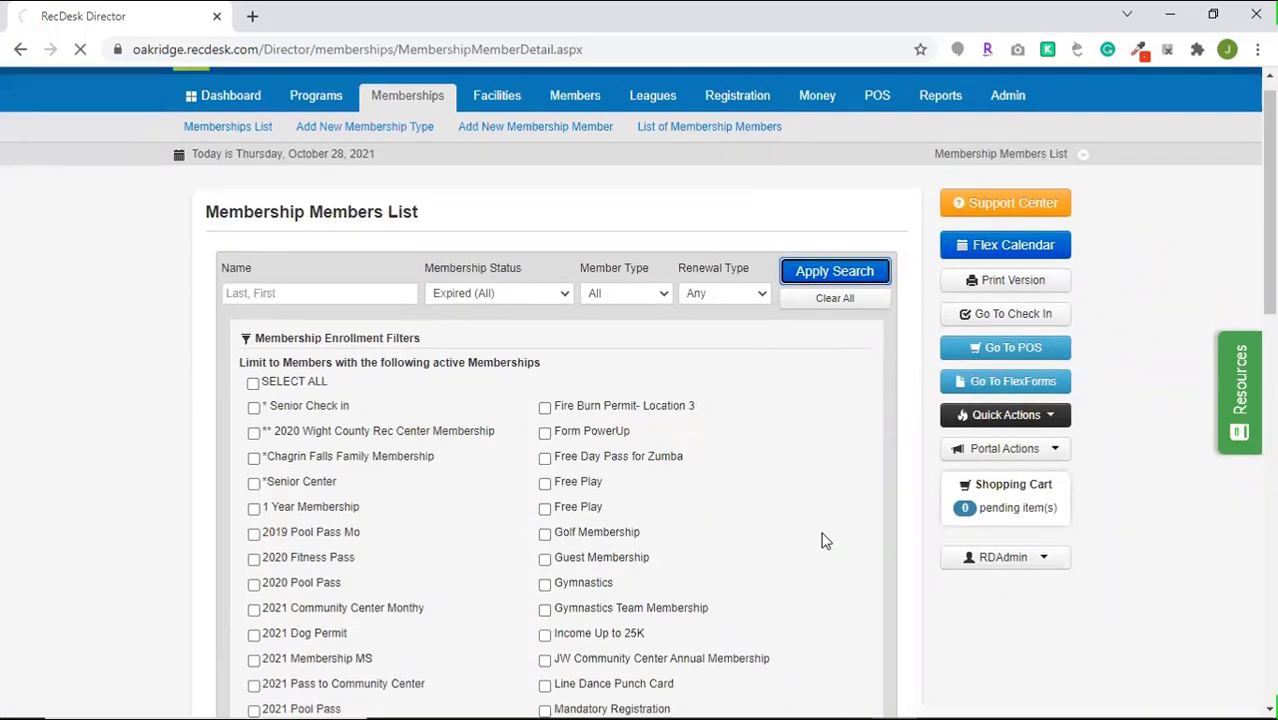
scroll(826, 541, "down", 10)
scroll(827, 534, "down", 15)
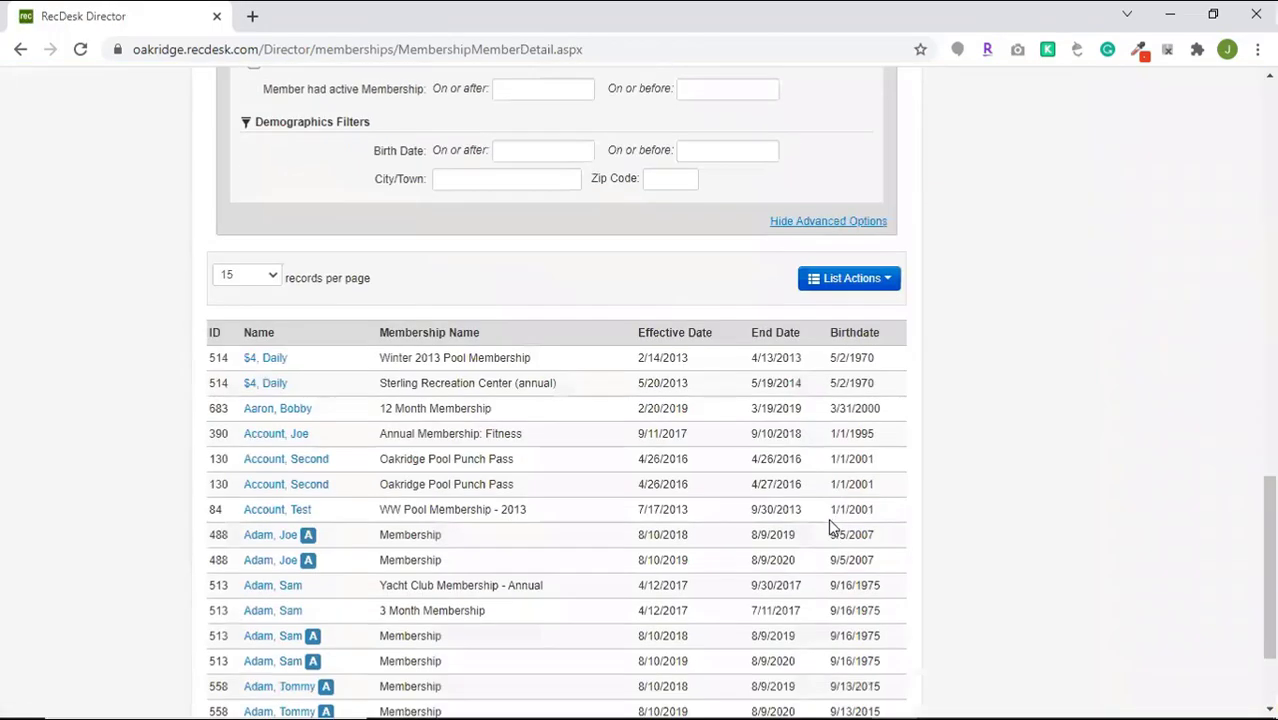
scroll(828, 520, "down", 1)
scroll(815, 470, "up", 3)
left_click(805, 410)
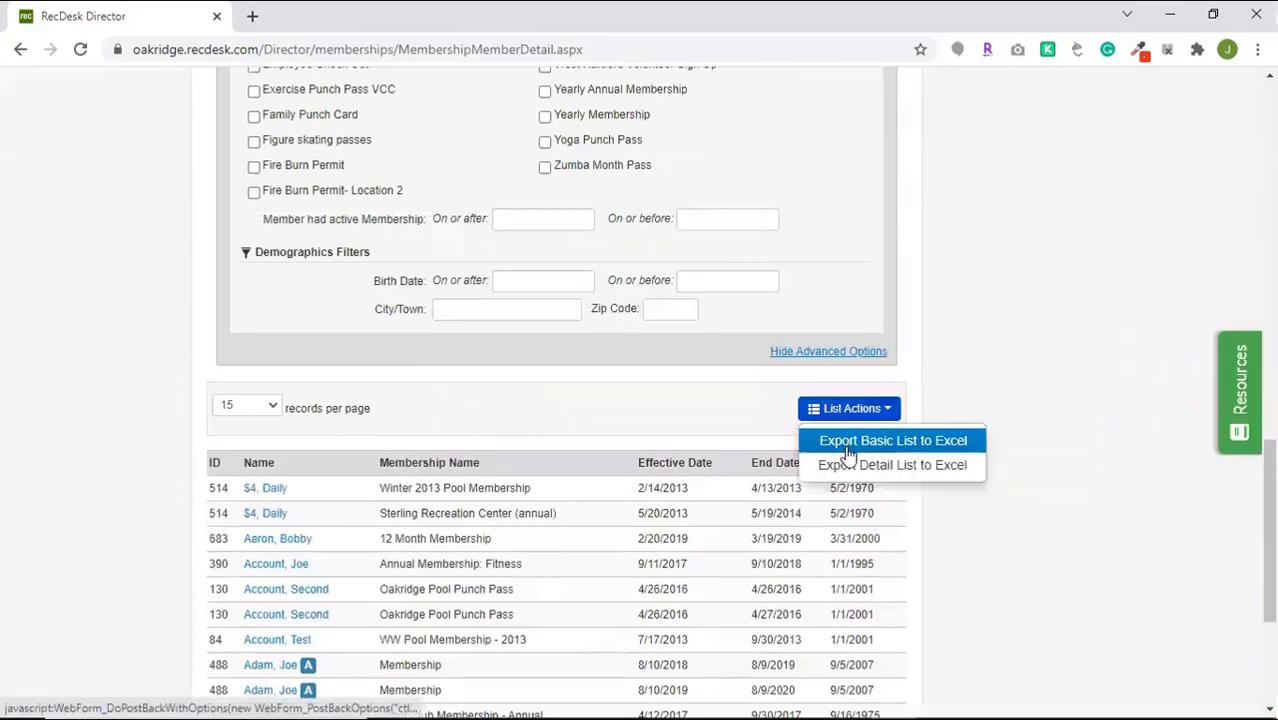
left_click(654, 404)
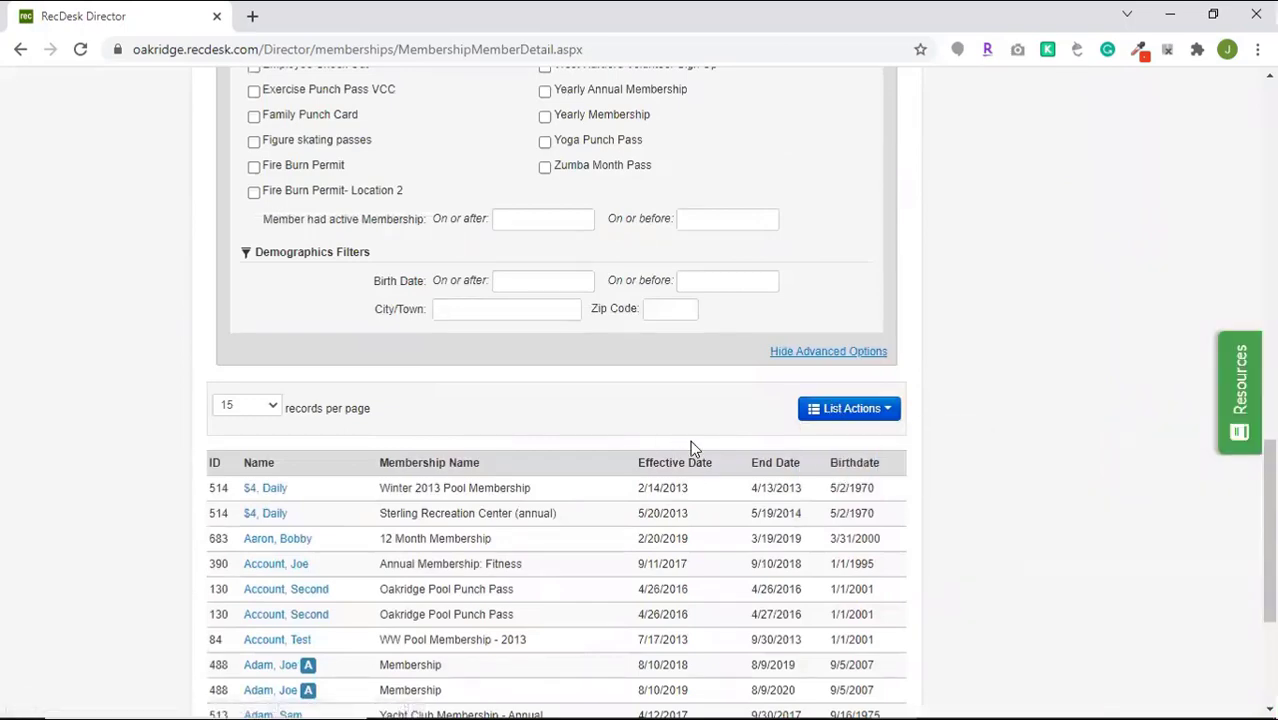
scroll(692, 450, "up", 15)
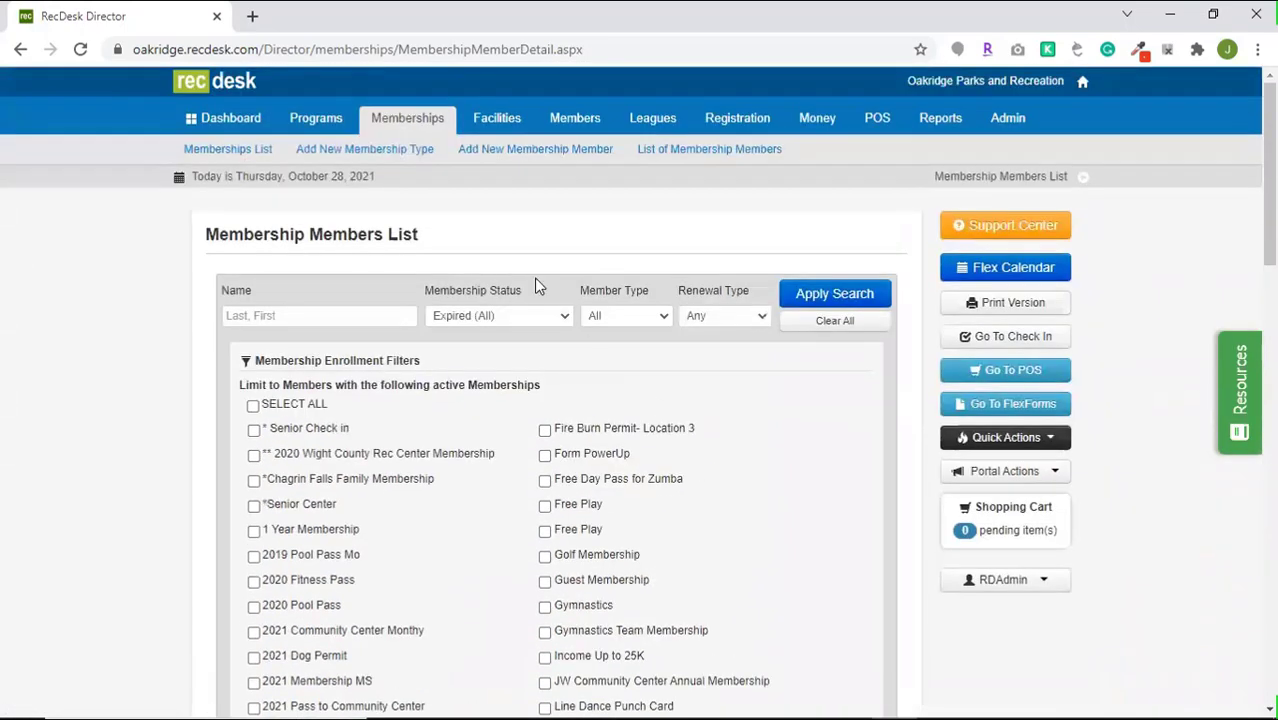
Open the facility list, review the columns available in its Excel extract, and cancel without generating it
left_click(510, 130)
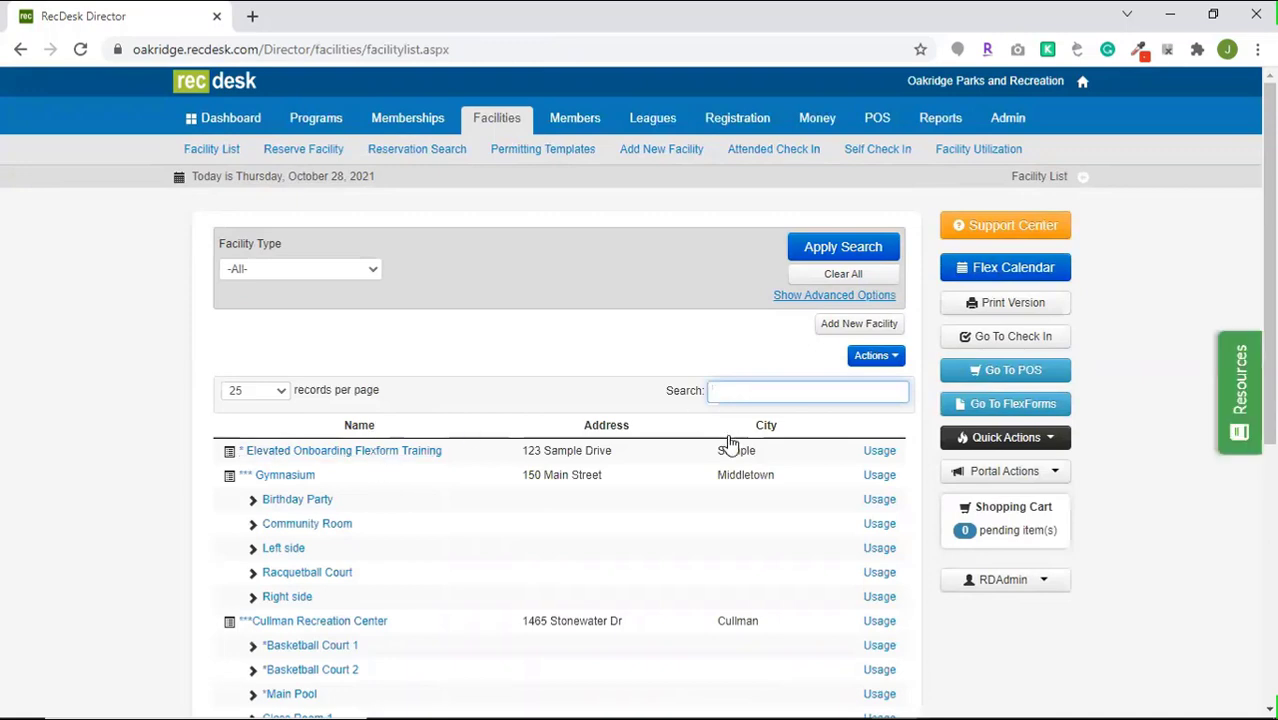
left_click(895, 357)
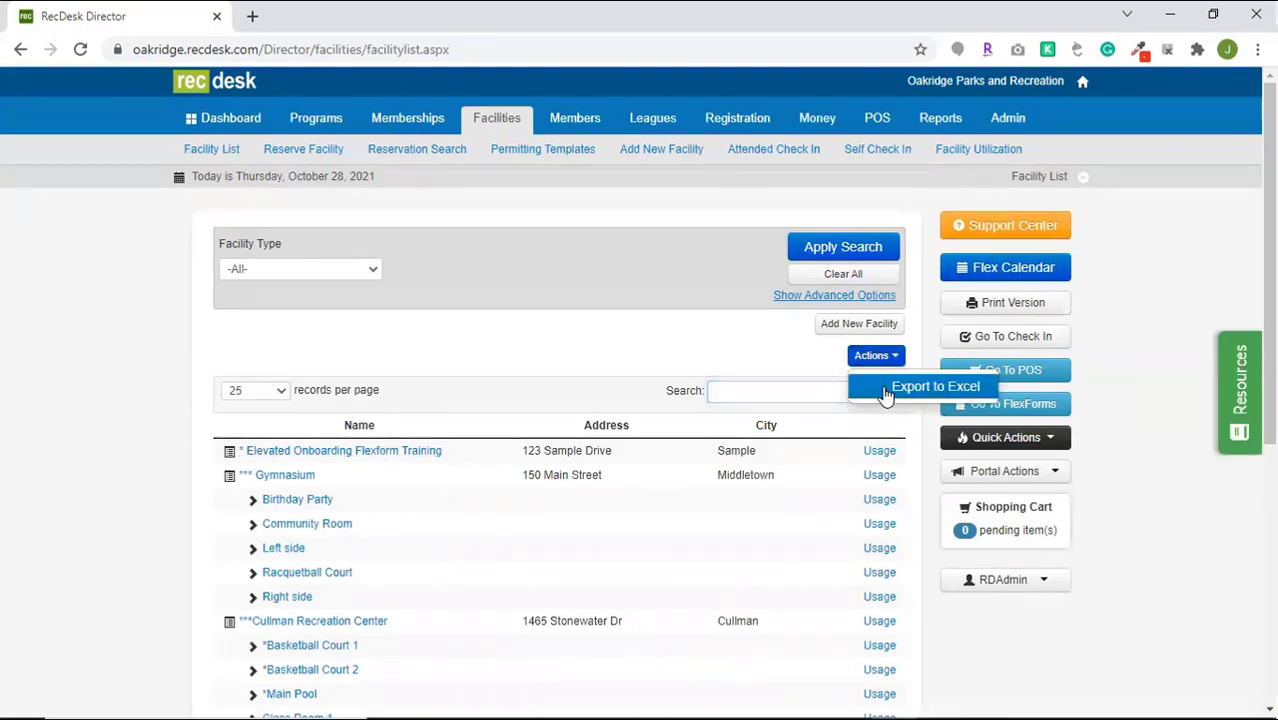
left_click(886, 391)
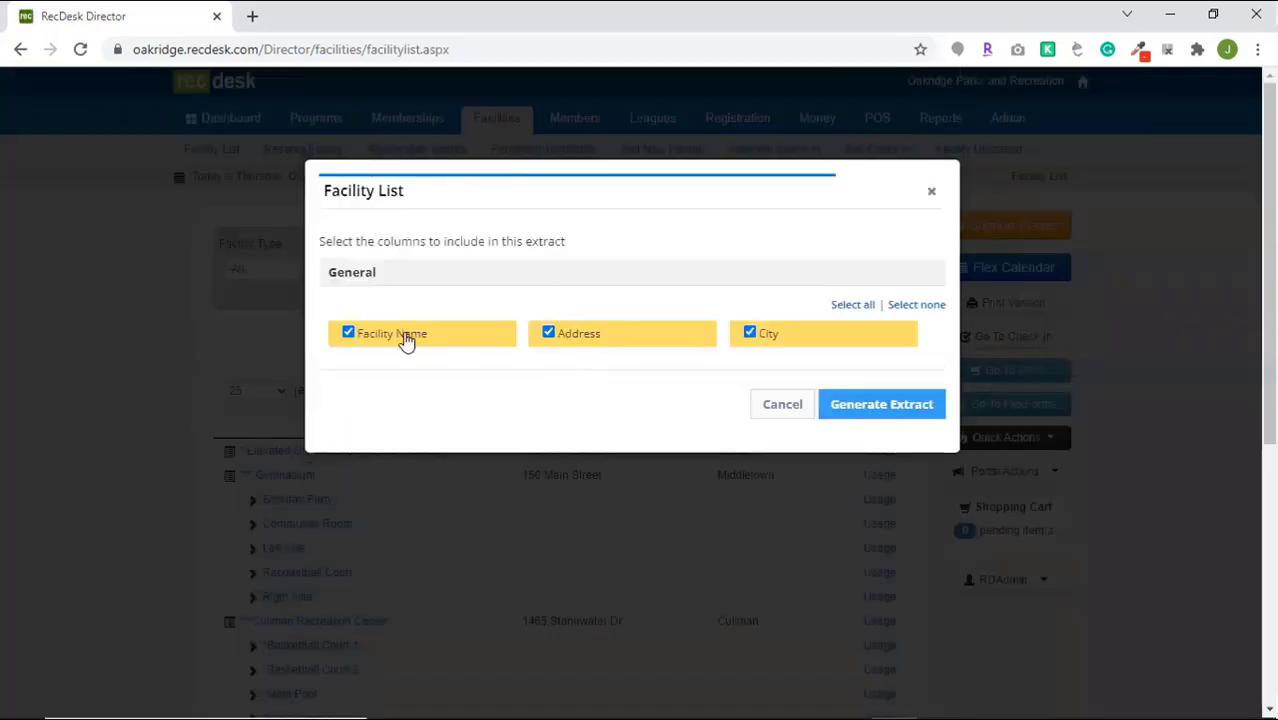
left_click(783, 410)
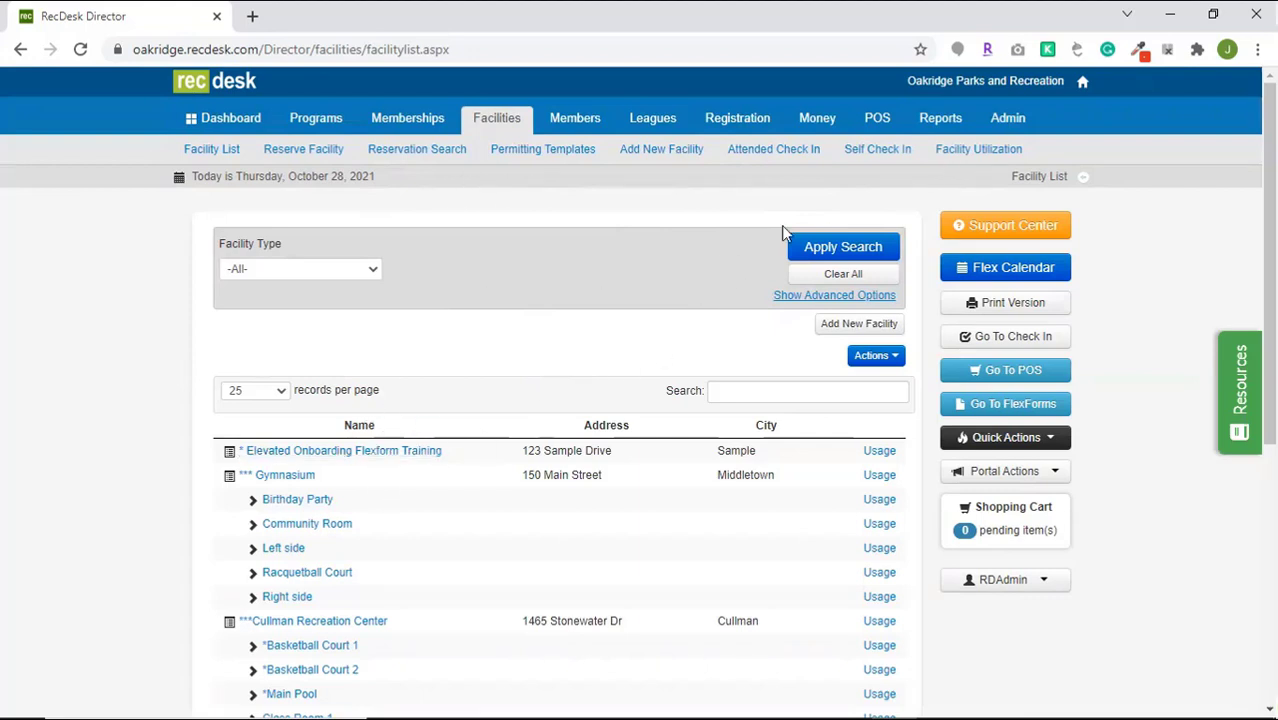
Open Facility Utilization and run the report for all facilities with the time range set to Last 60 Days
left_click(990, 157)
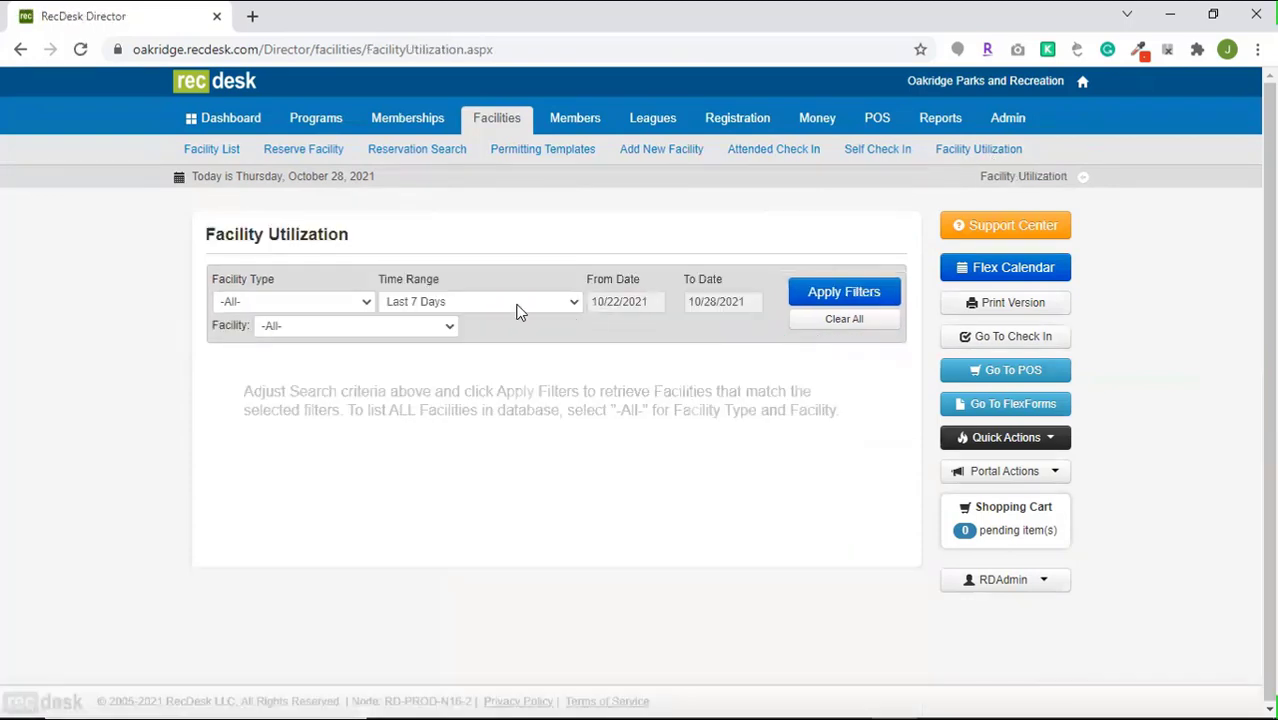
left_click(519, 302)
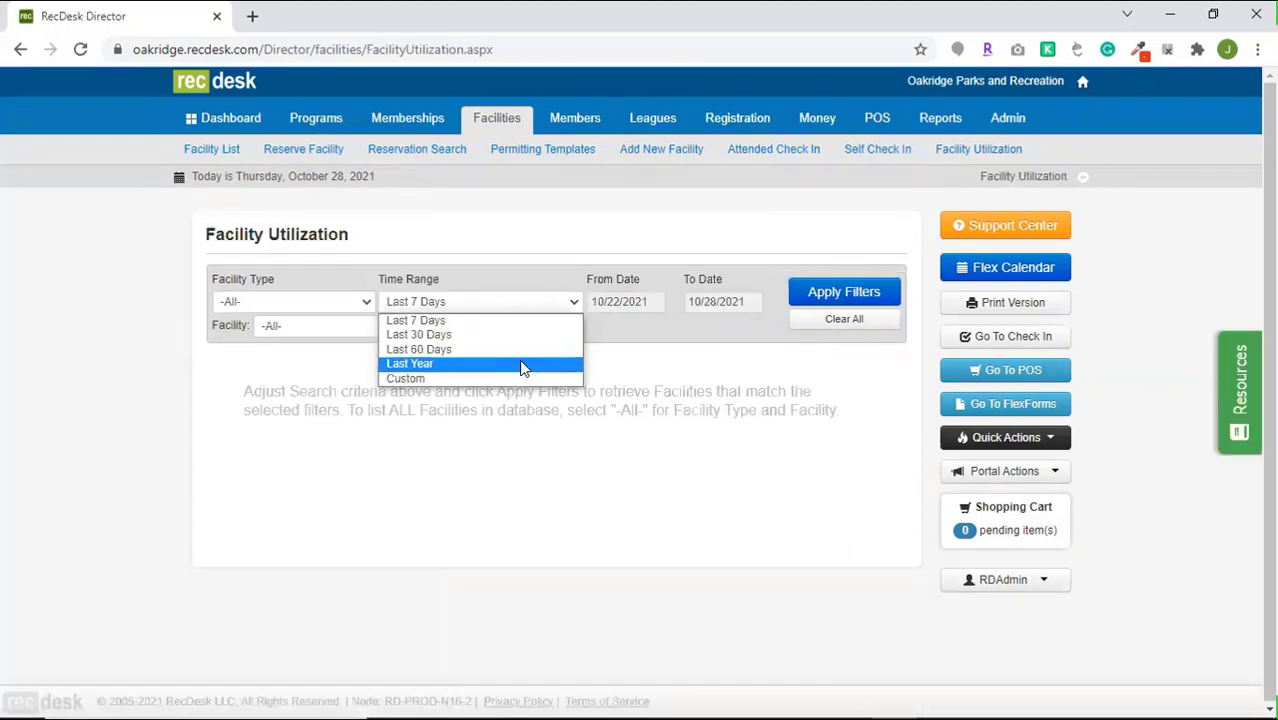
left_click(519, 365)
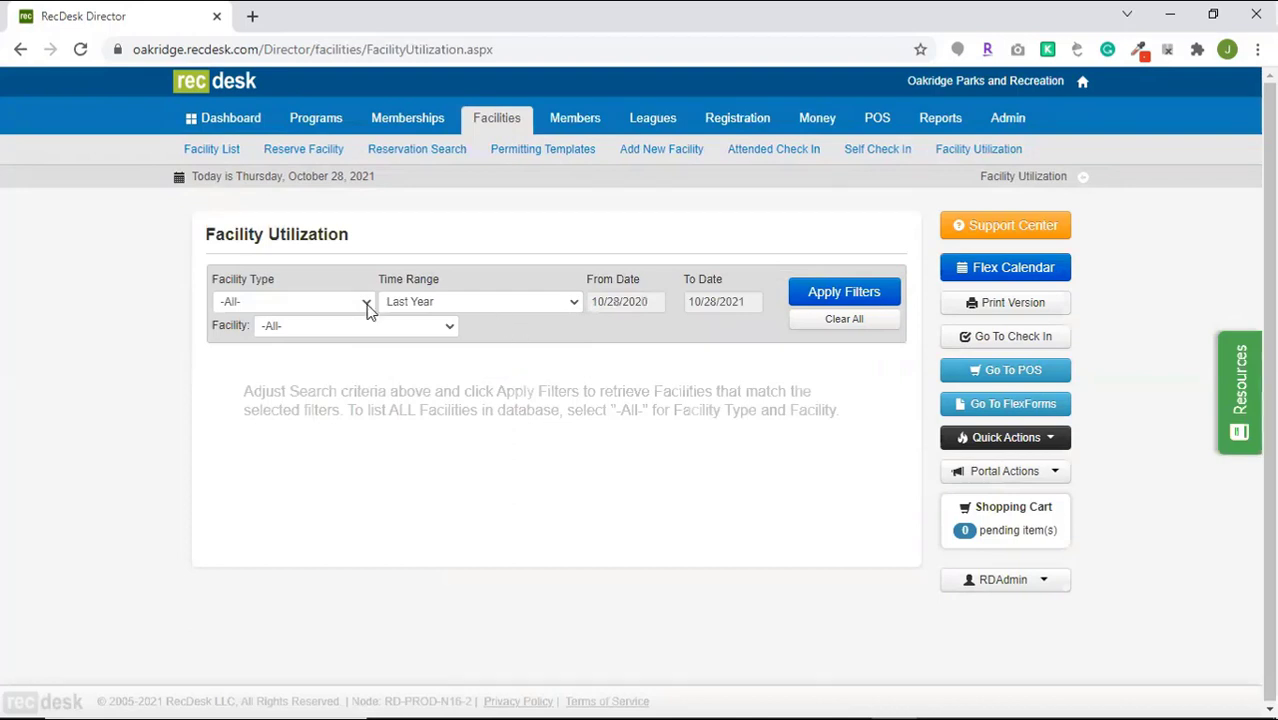
left_click(463, 308)
left_click(468, 348)
left_click(827, 296)
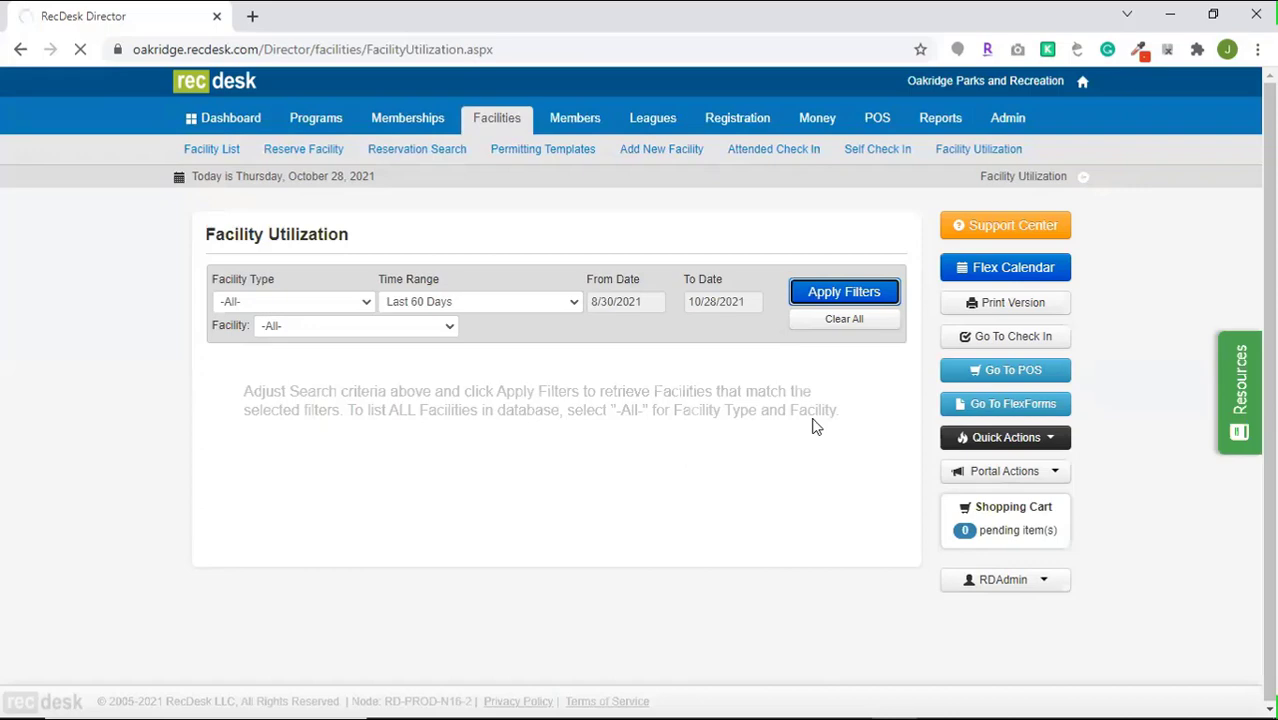
Look over the facility usage figures and export the utilization report to Excel
scroll(712, 420, "down", 3)
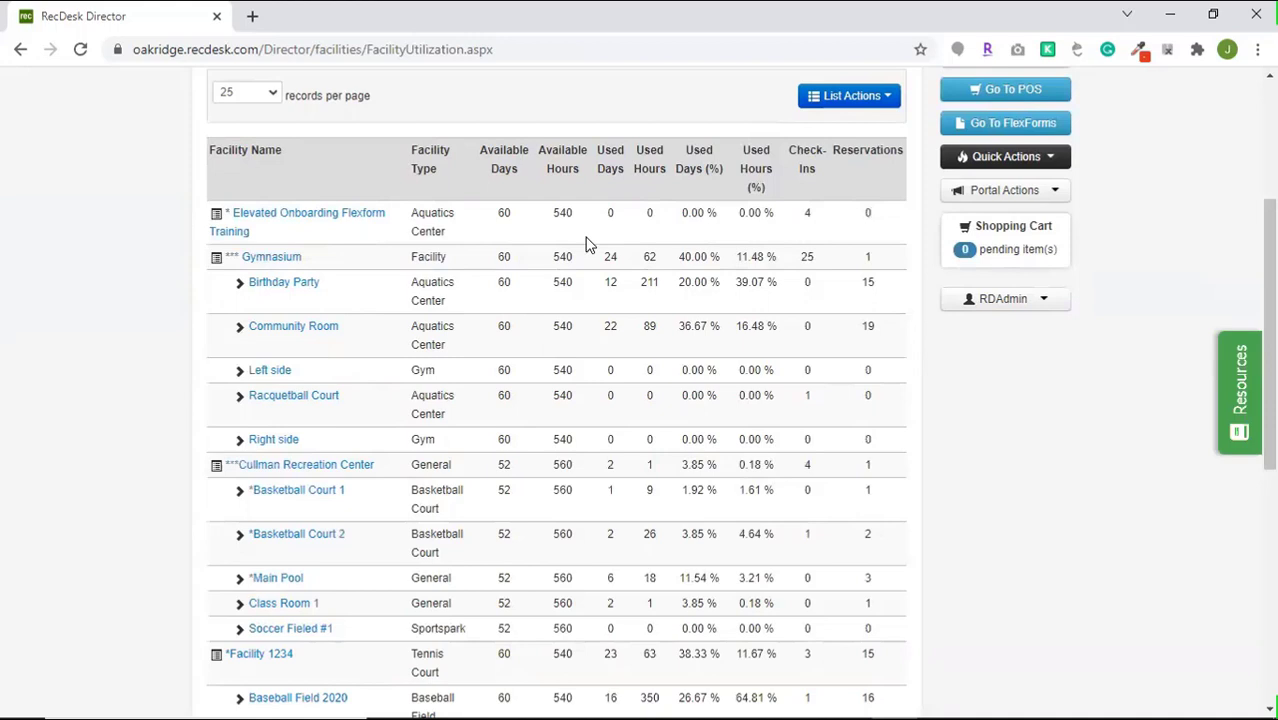
scroll(588, 245, "up", 1)
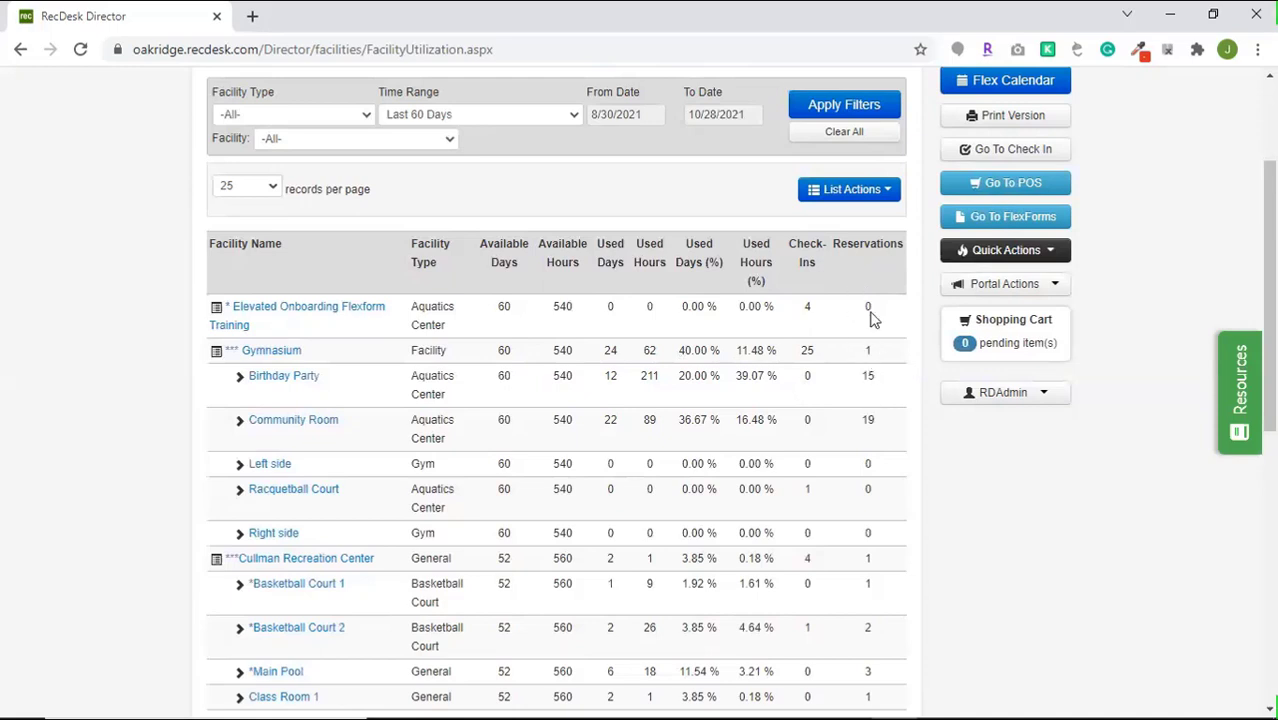
left_click(851, 192)
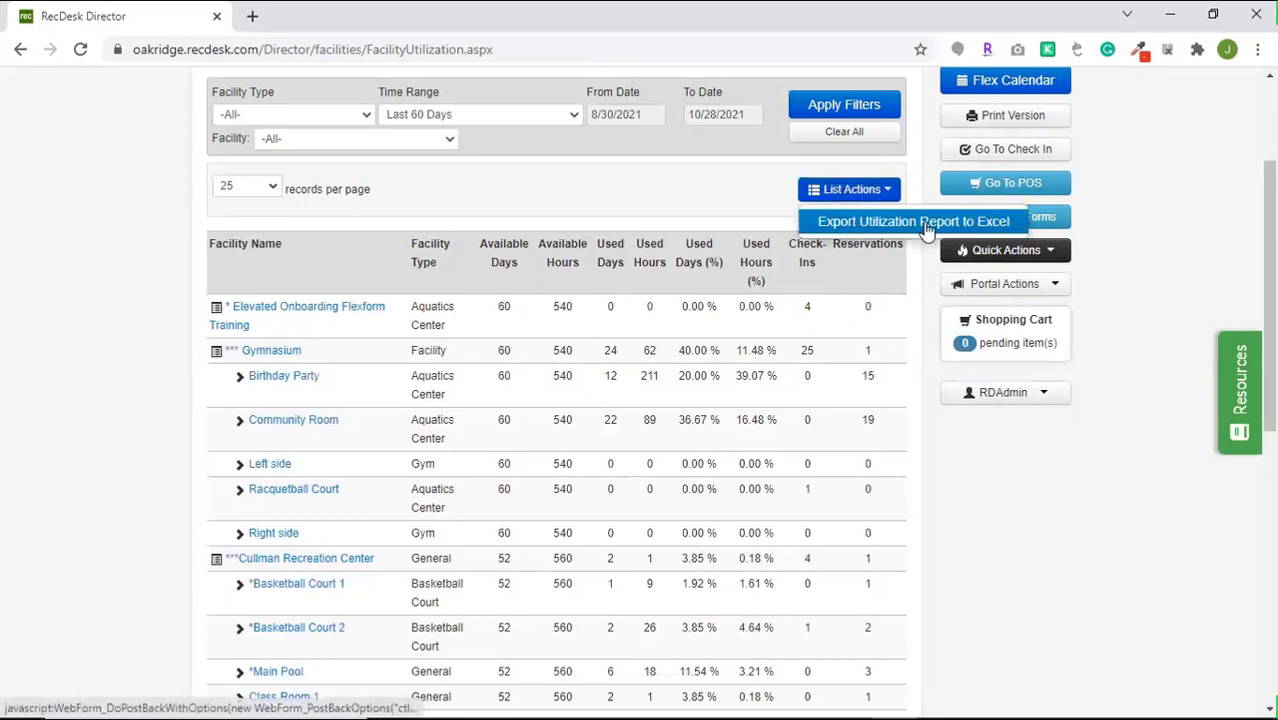
left_click(926, 222)
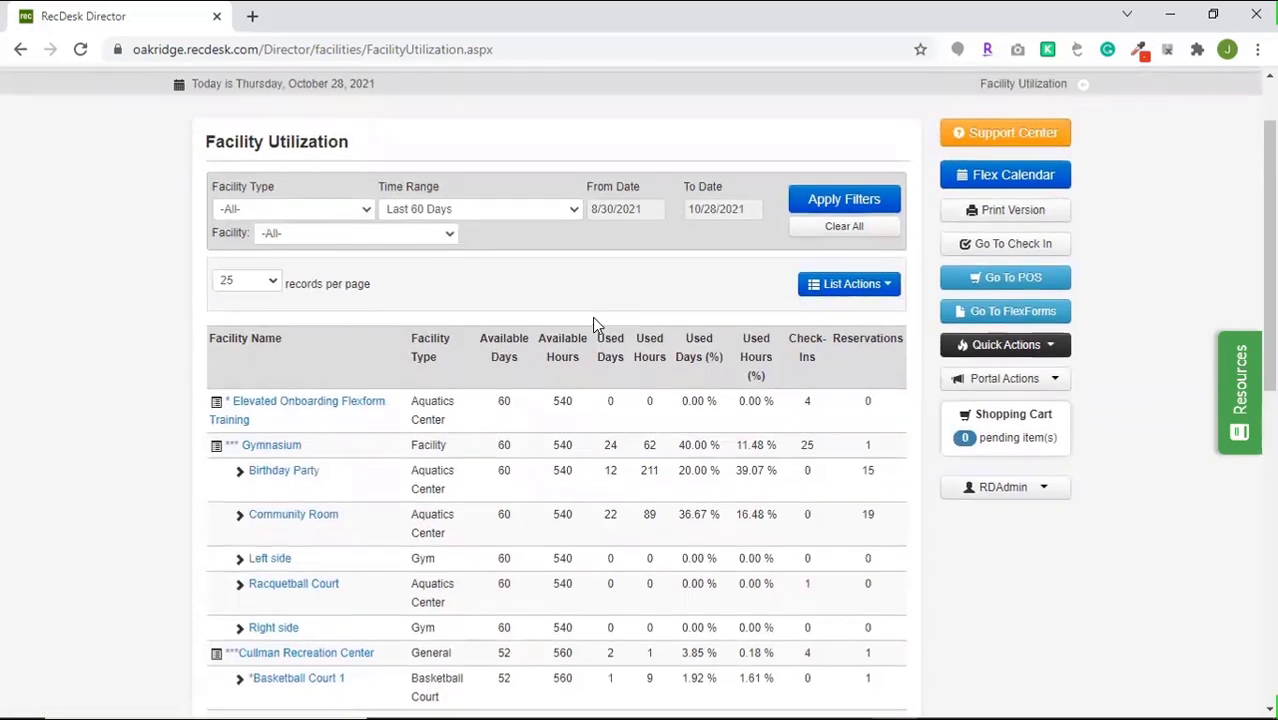
scroll(592, 317, "up", 1)
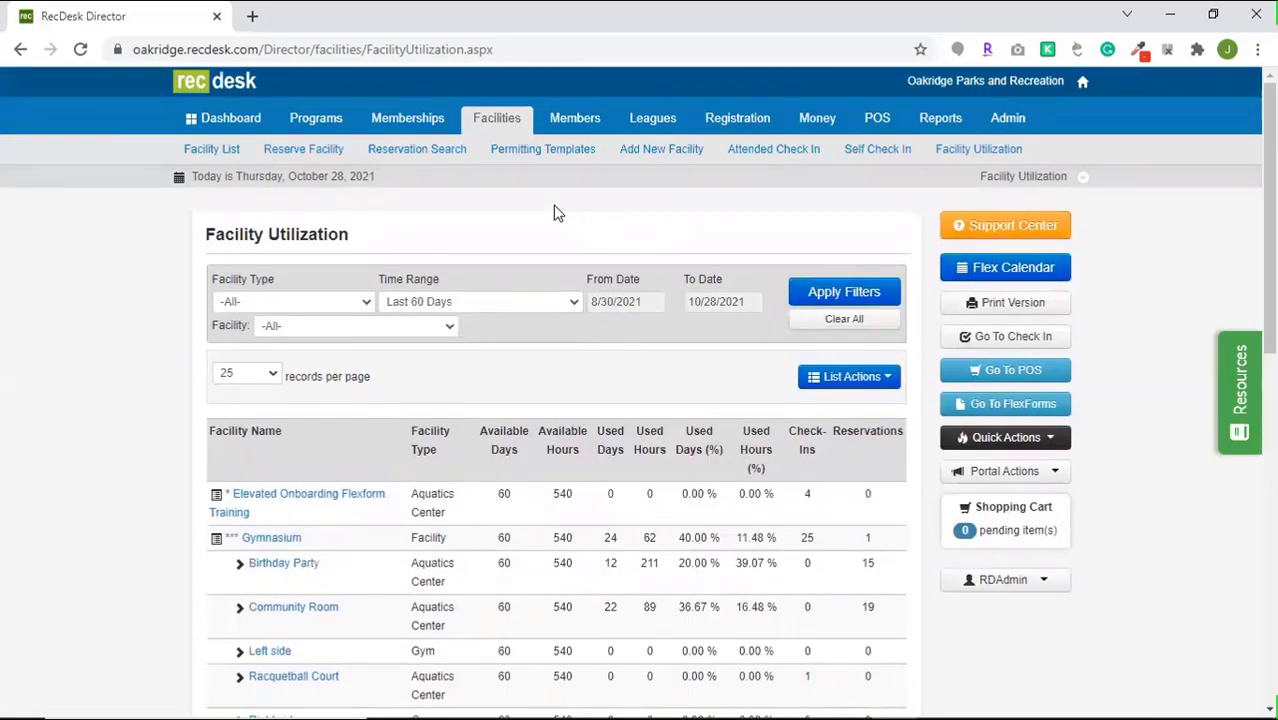
Search reservations for all facilities with a date range of 10/01/2021 to 10/28/2021
left_click(416, 150)
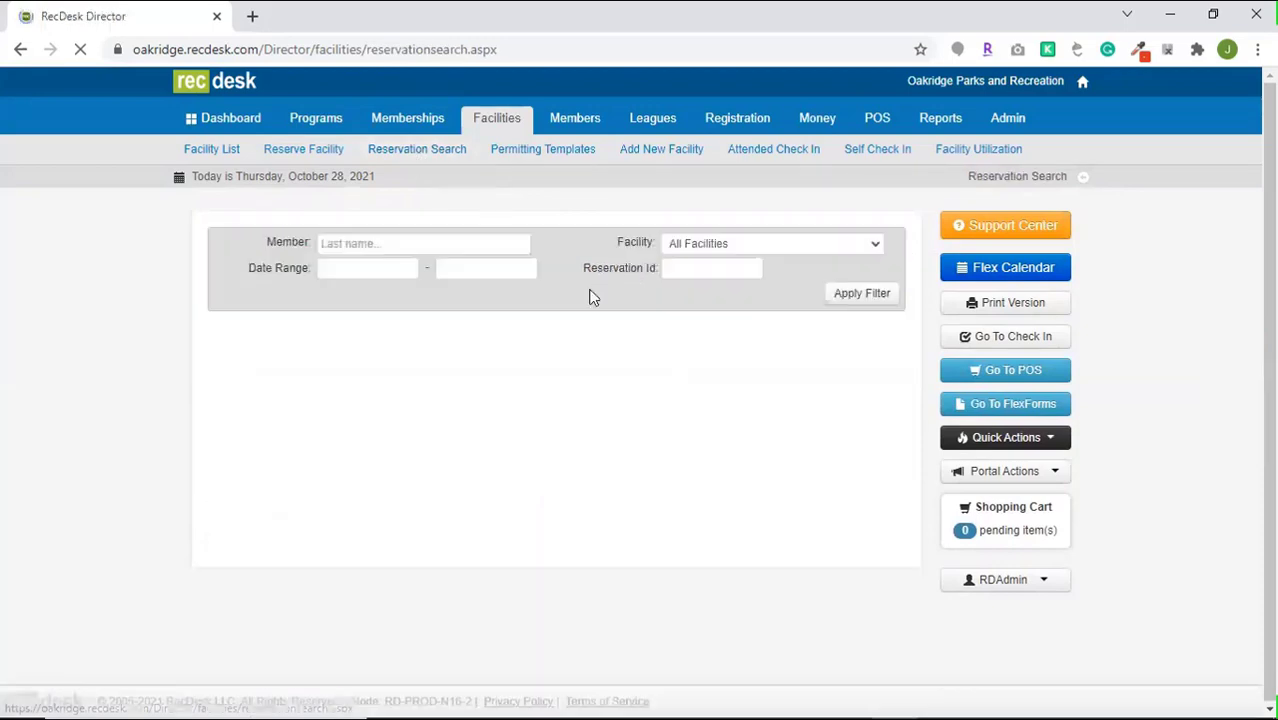
left_click(382, 268)
left_click(484, 358)
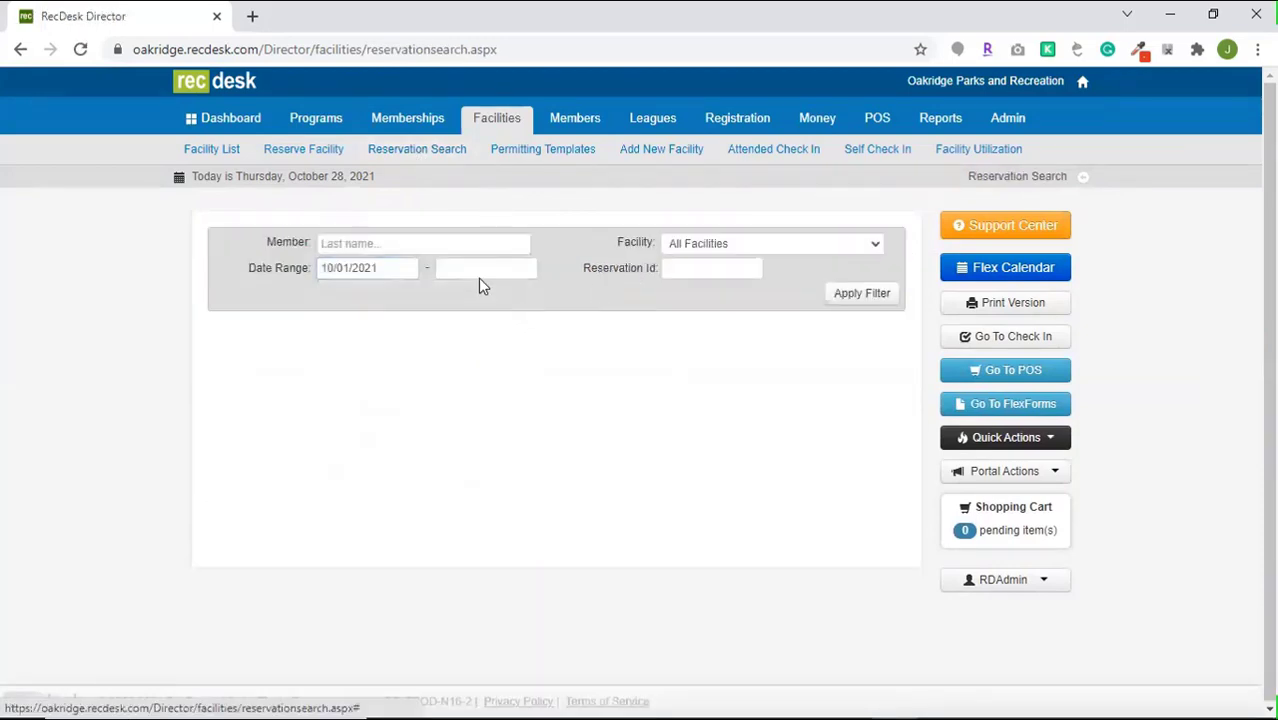
left_click(478, 278)
left_click(581, 465)
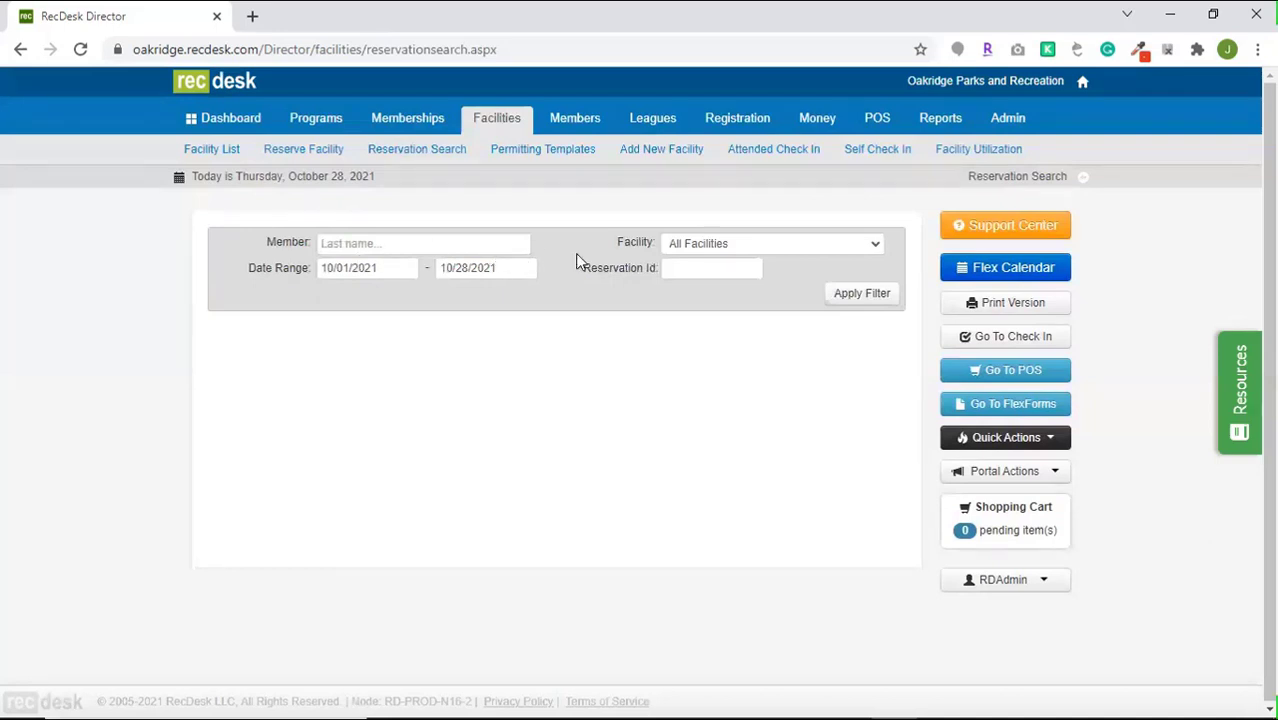
left_click(860, 294)
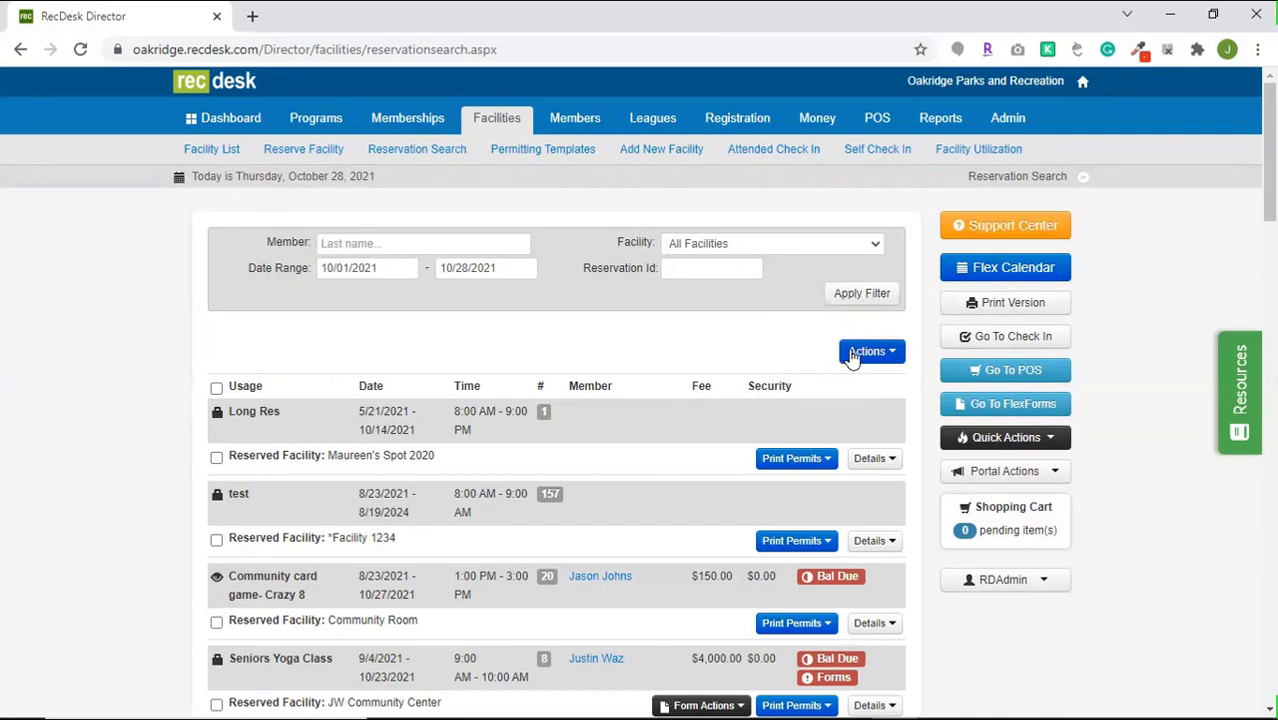
Export all the reservations to Excel, open the downloaded file despite the format mismatch, and look across its columns
left_click(885, 354)
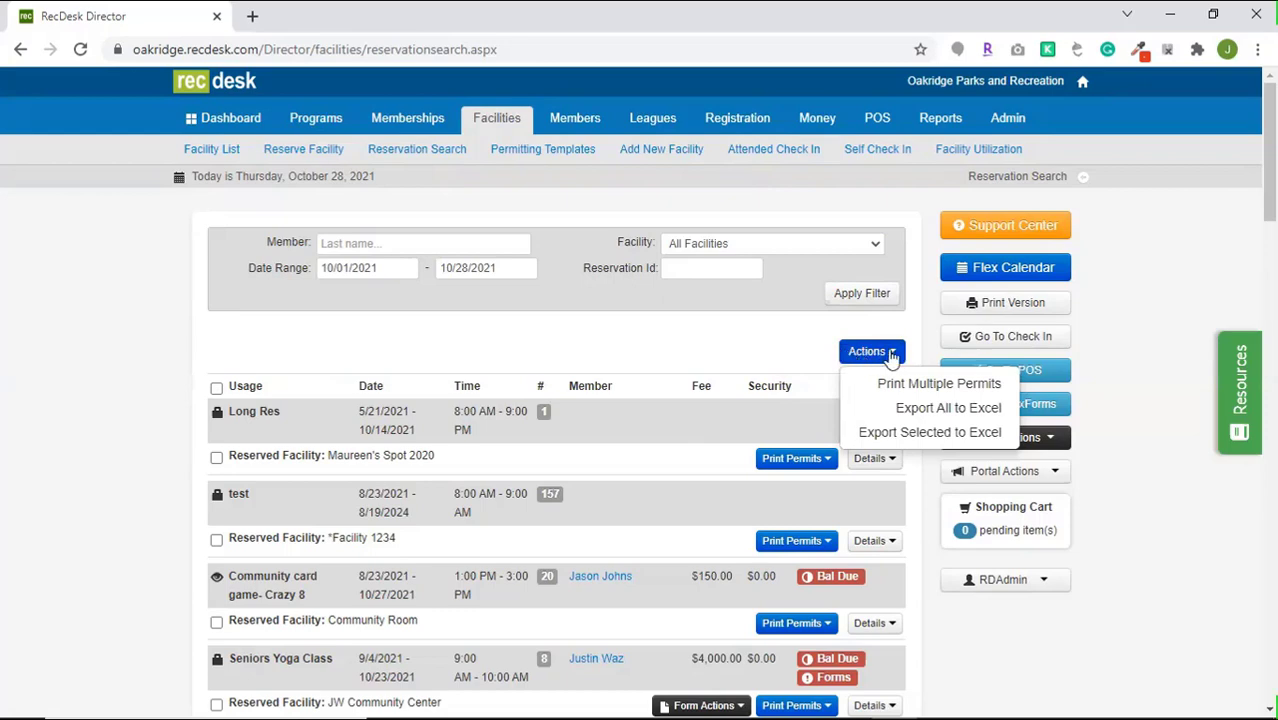
left_click(905, 410)
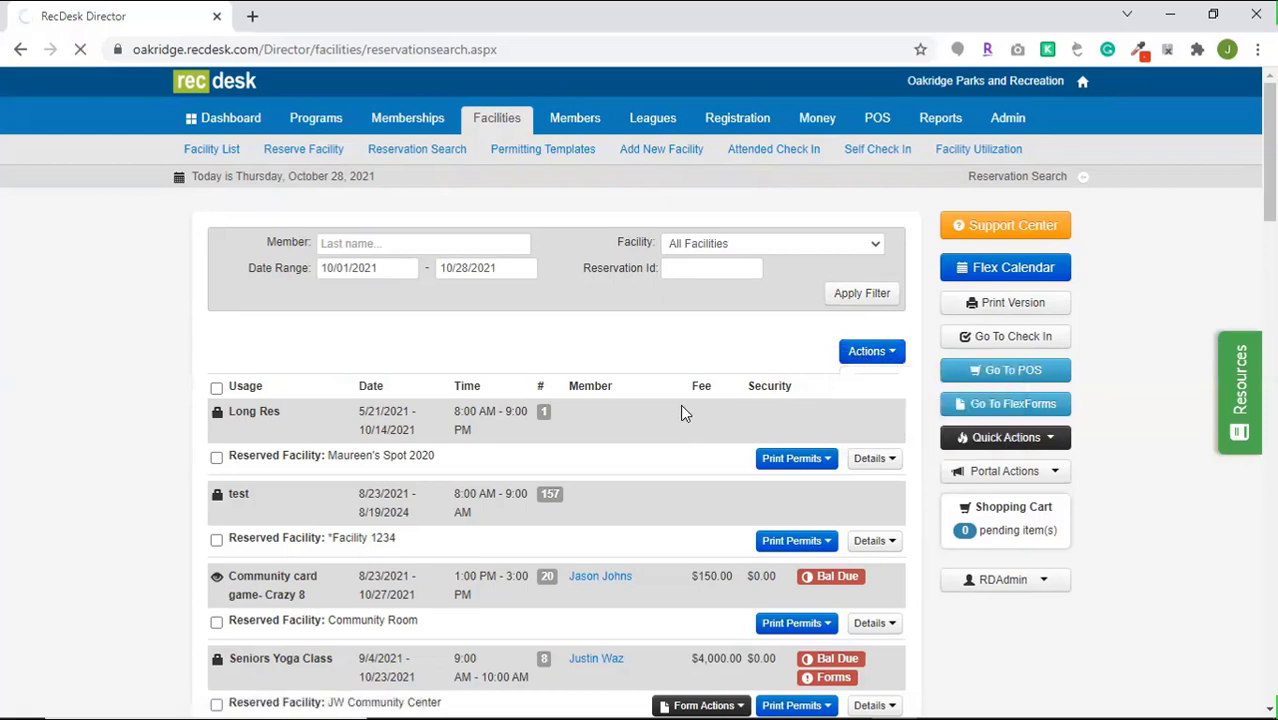
left_click(120, 693)
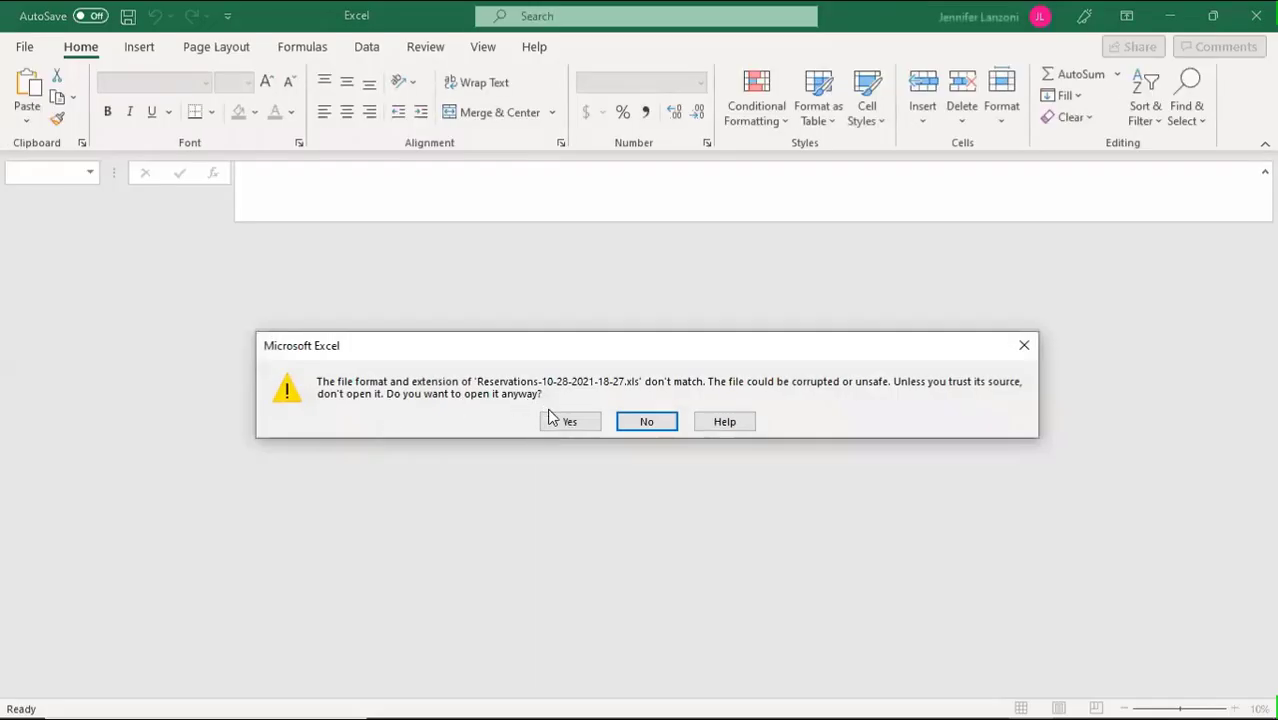
left_click(550, 418)
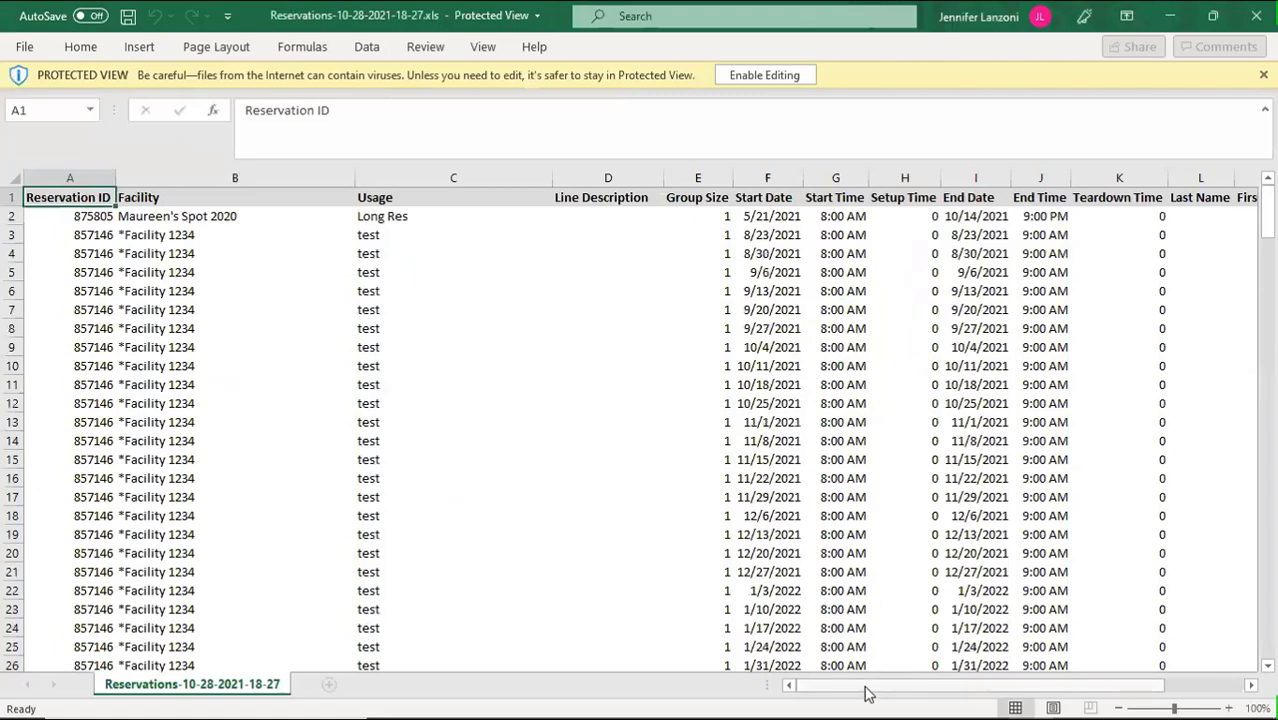
left_click_drag(864, 688, 982, 690)
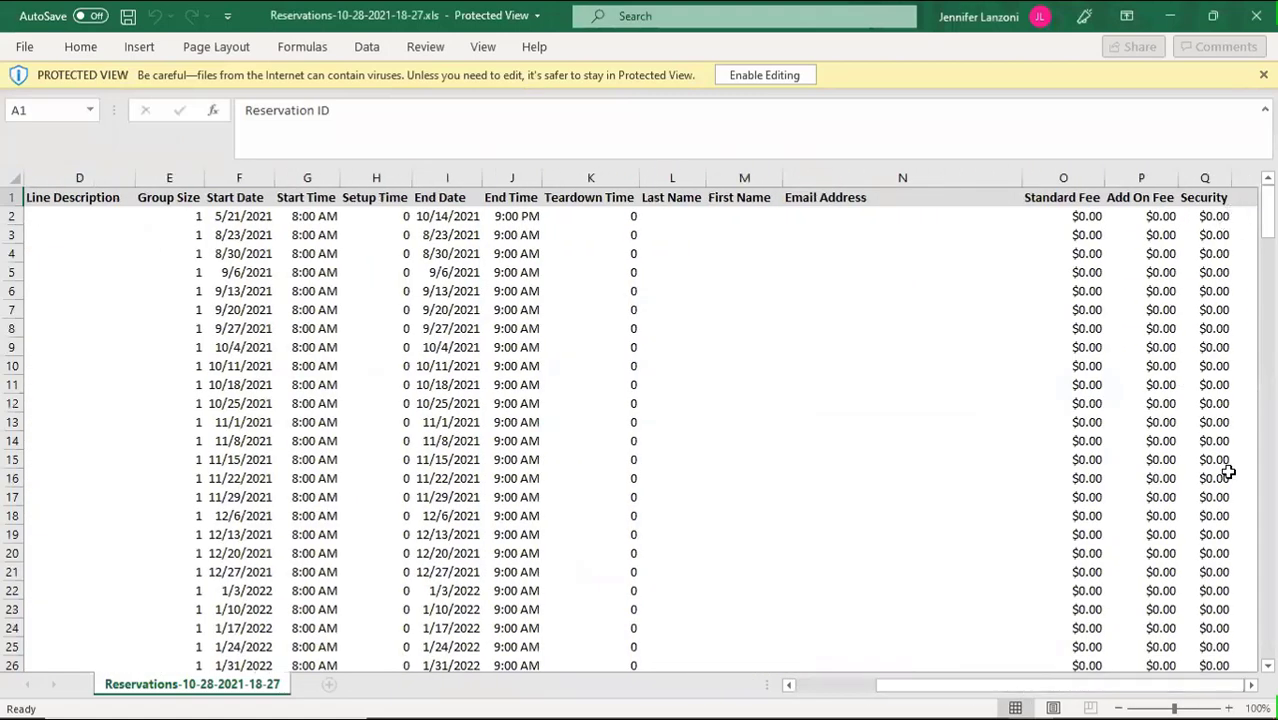
Enable editing of the reservations workbook, add filters to the header row, and sort Standard Fee from largest to smallest
left_click(764, 75)
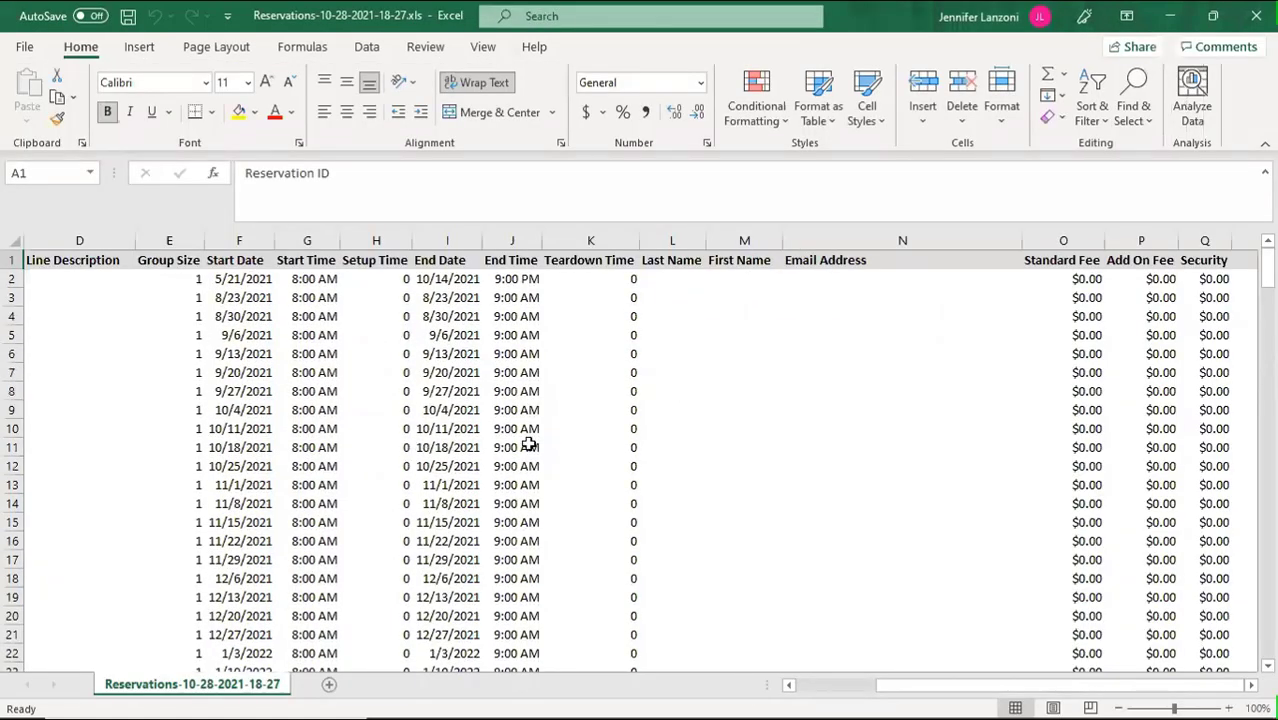
left_click(1092, 108)
left_click(1120, 229)
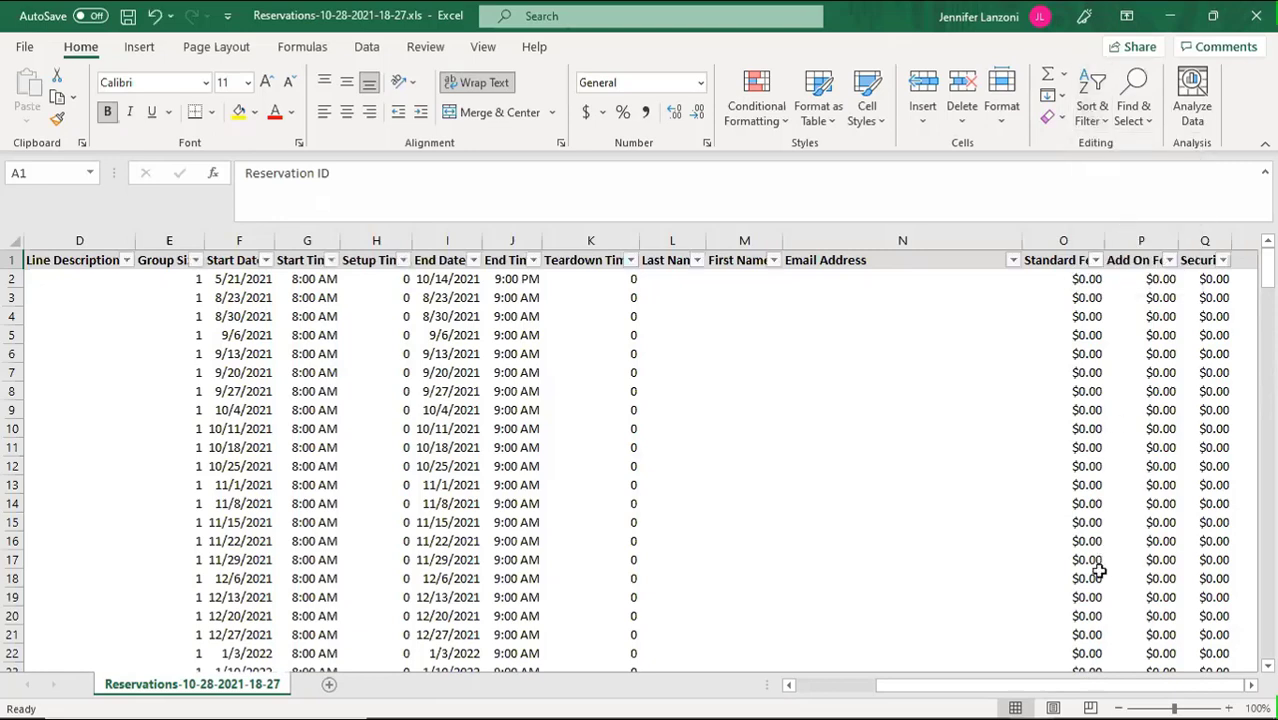
left_click(1096, 260)
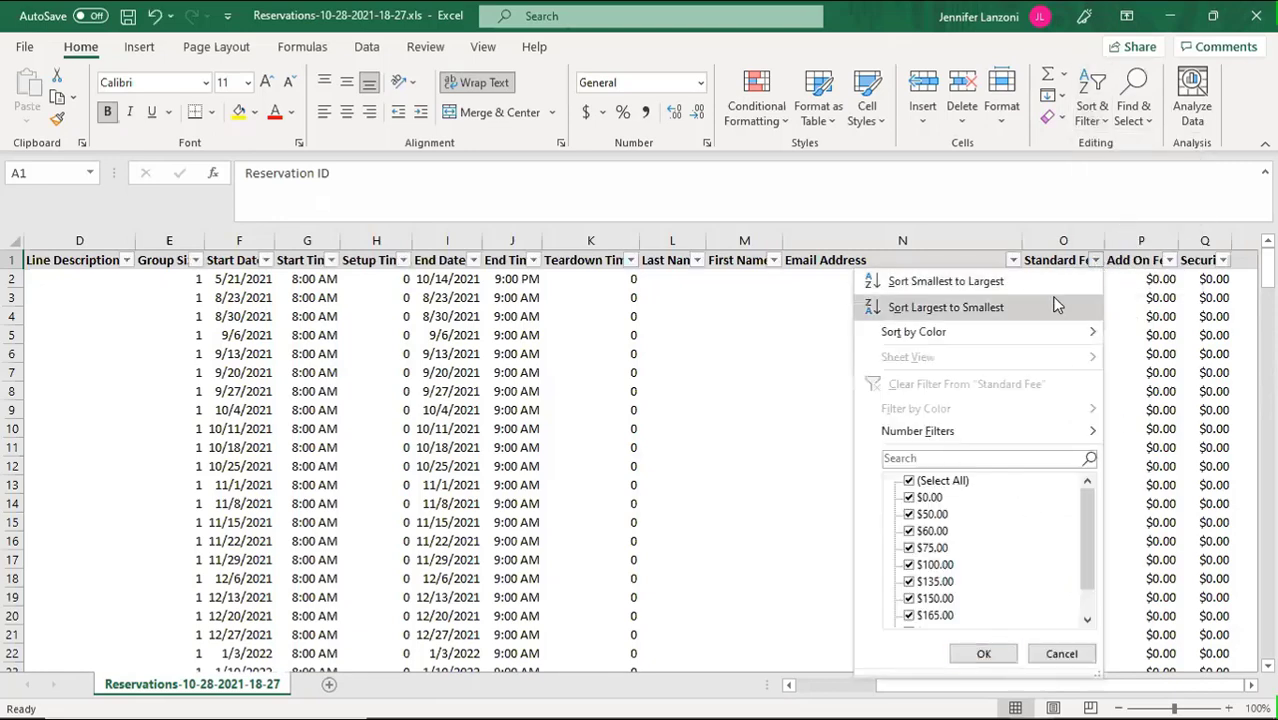
left_click(1050, 305)
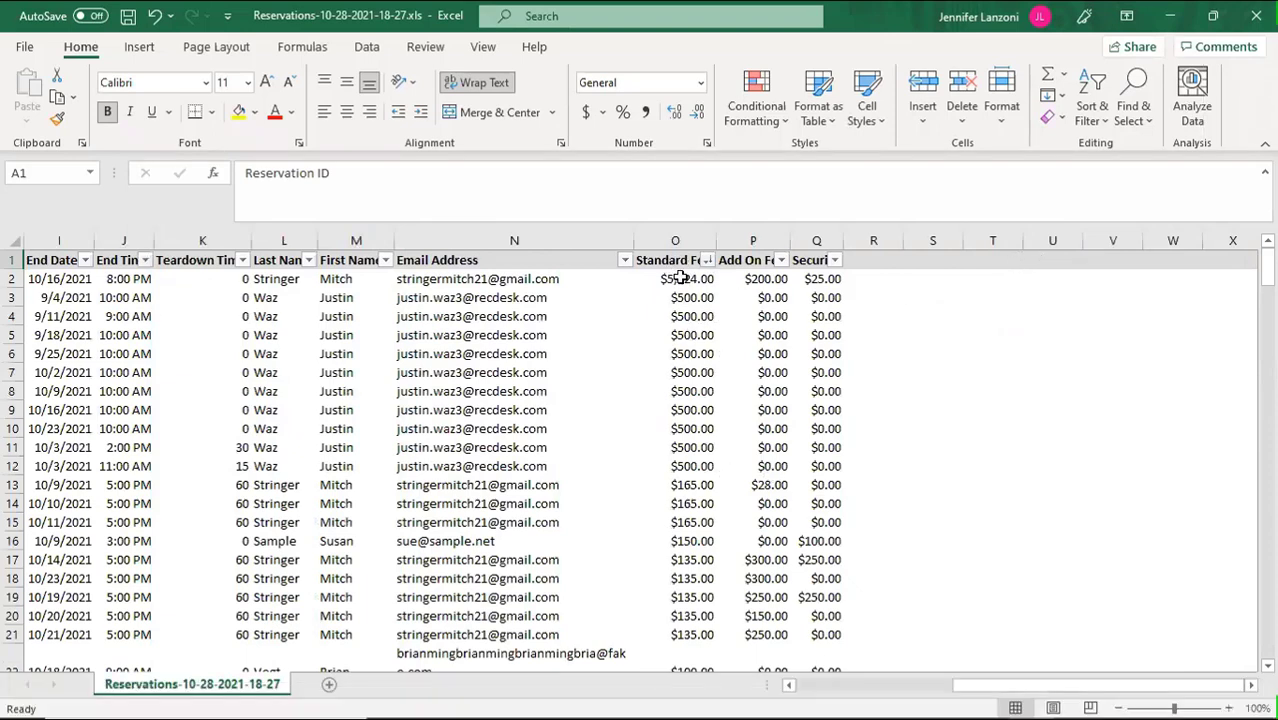
Examine the security, standard fee and add-on fee of the first sorted reservation, along with its facility and usage columns
left_click(828, 278)
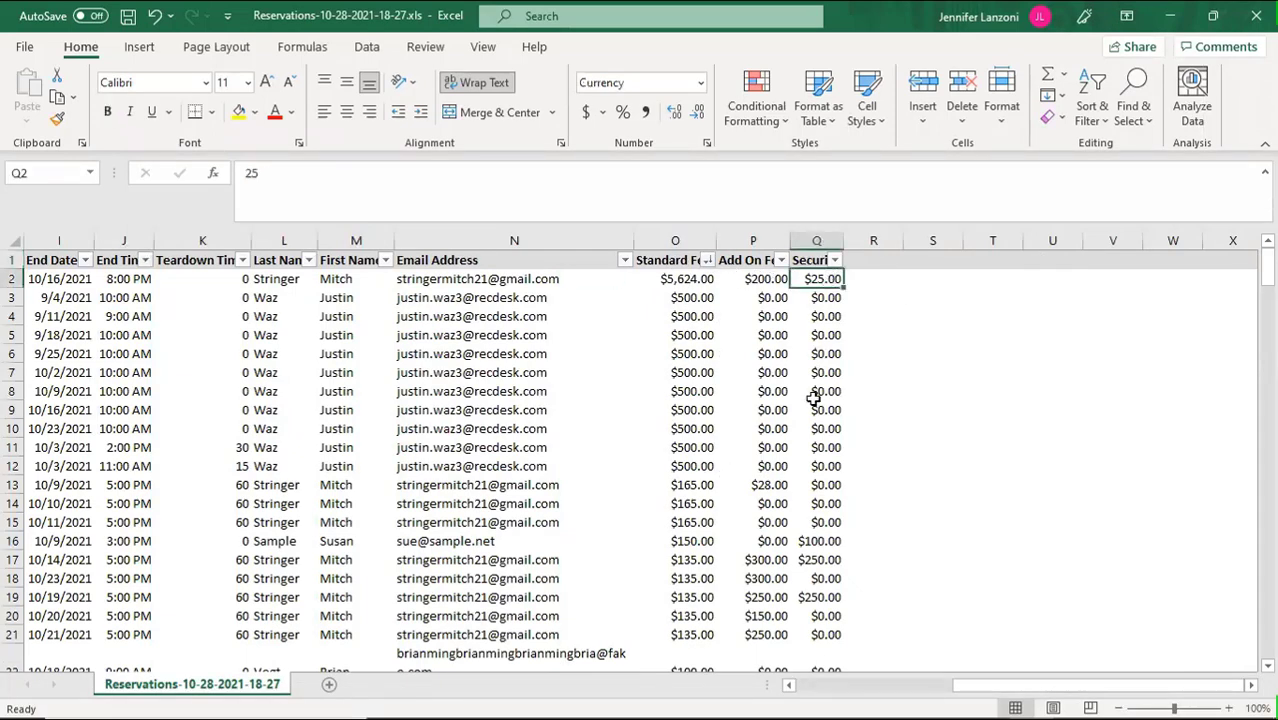
left_click(704, 279)
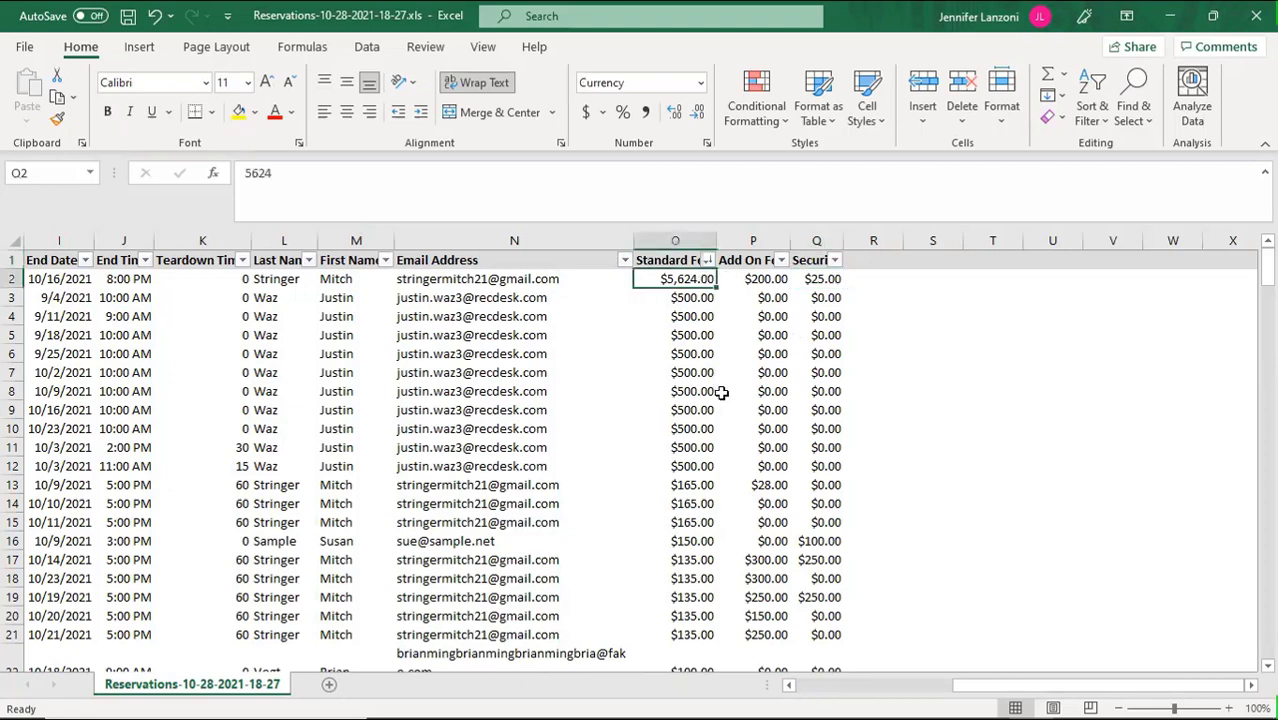
left_click(753, 279)
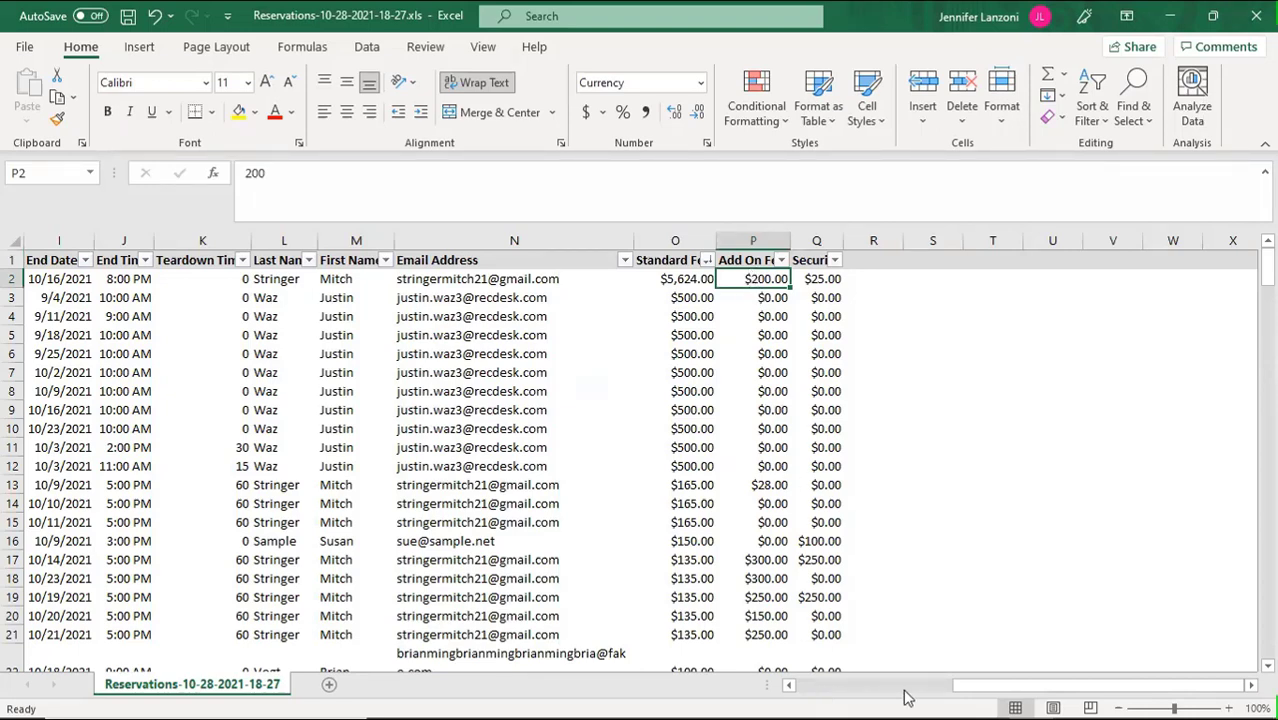
left_click_drag(955, 689, 771, 690)
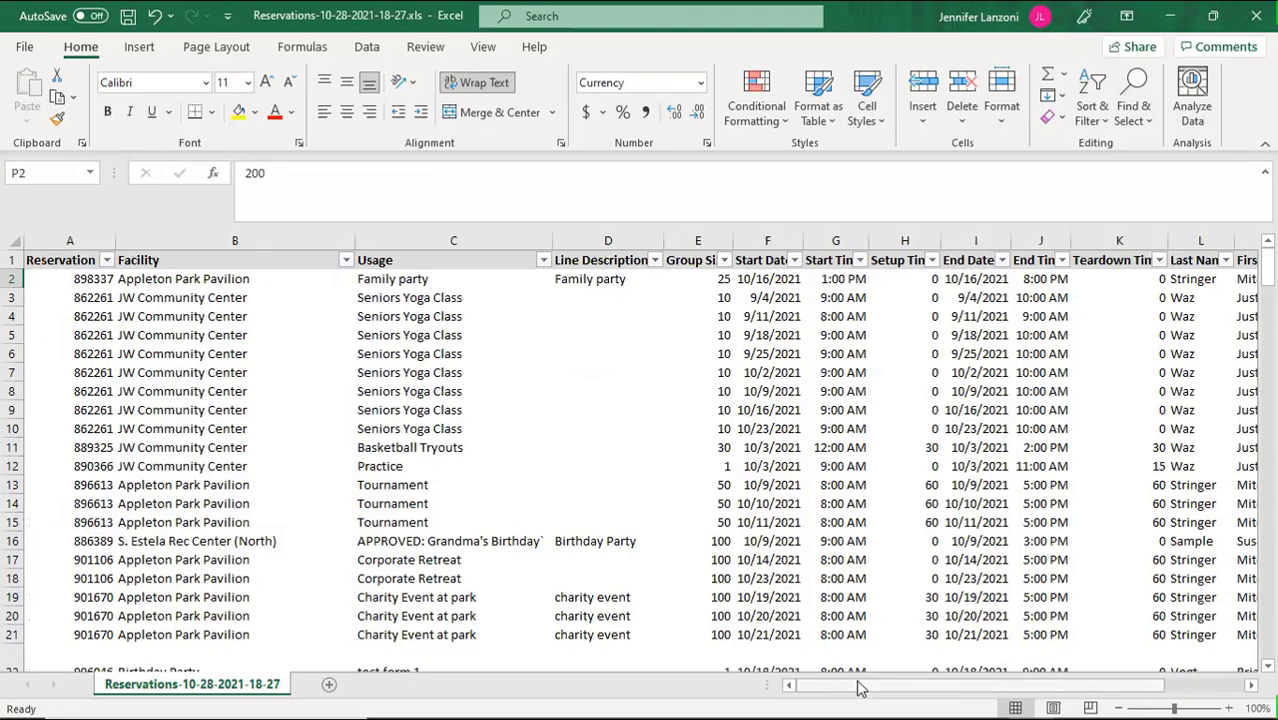
Look across to the reservations' fee columns, and close the reservations workbook without saving the changes
left_click_drag(860, 688, 1002, 685)
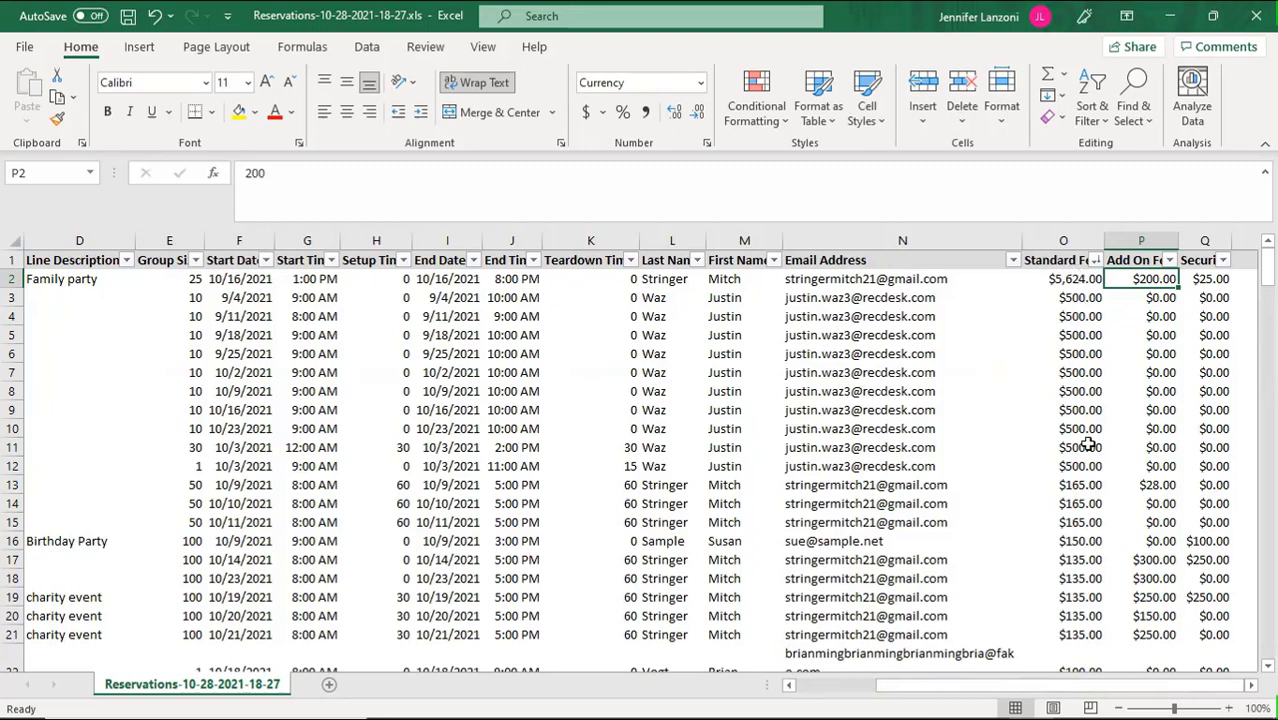
left_click(1256, 16)
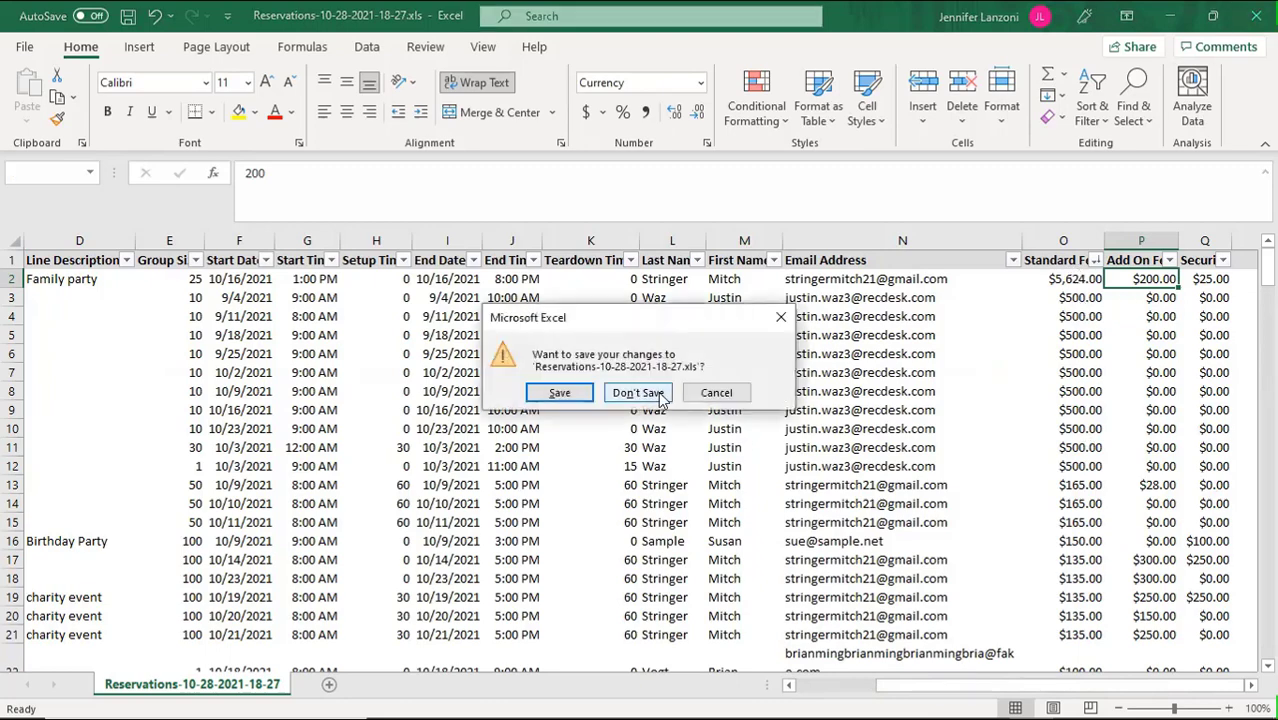
left_click(639, 391)
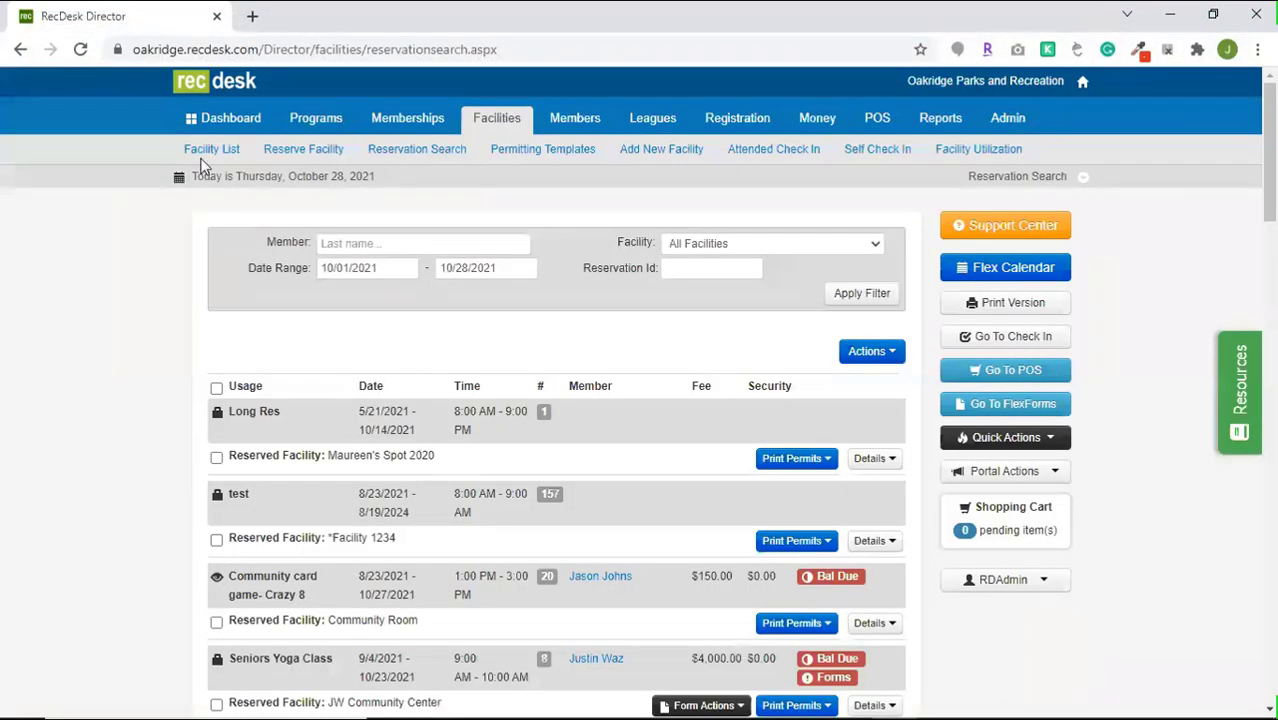
Switch to RecDesk and open the check-ins of the Gymnasium facility from the list of facilities
left_click(208, 150)
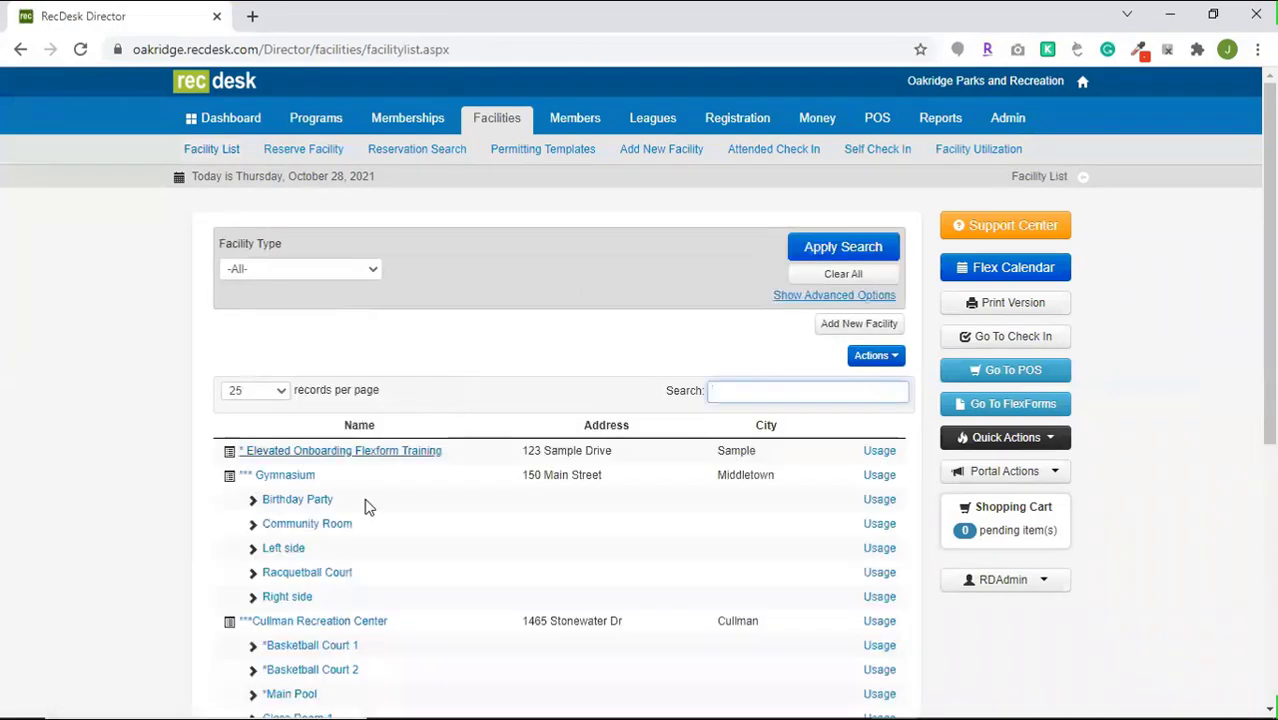
left_click(280, 478)
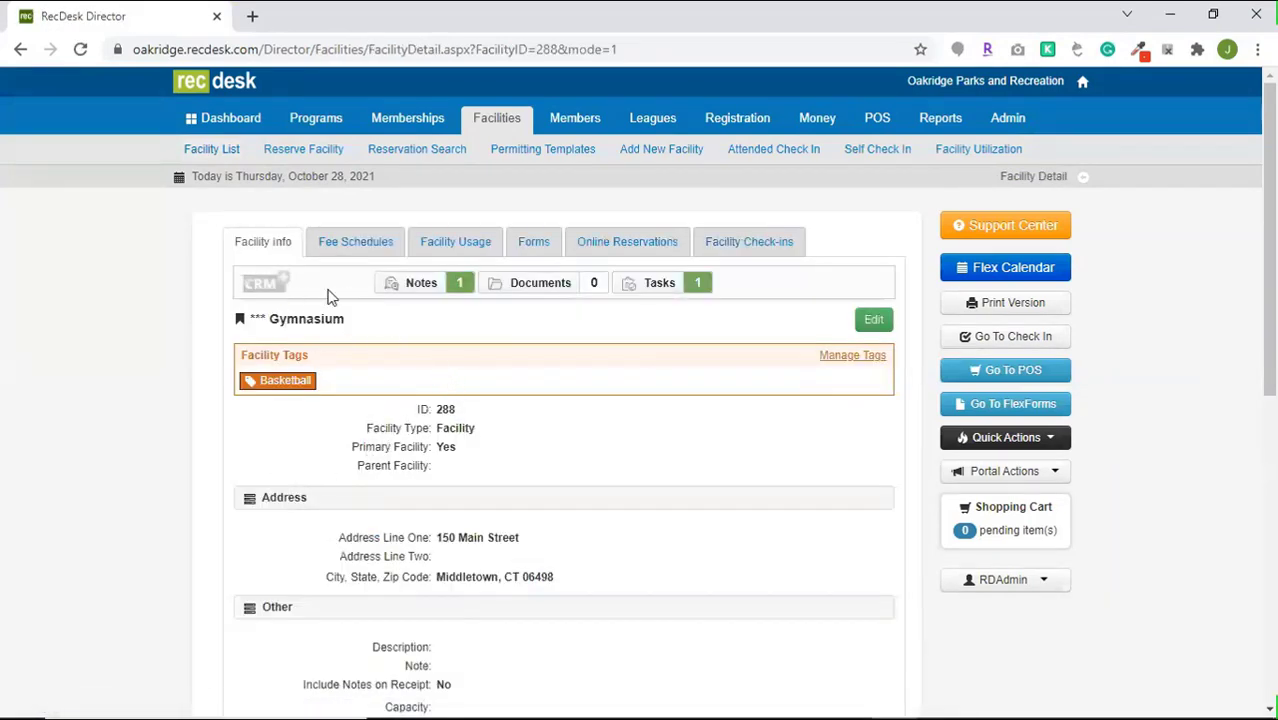
left_click(778, 244)
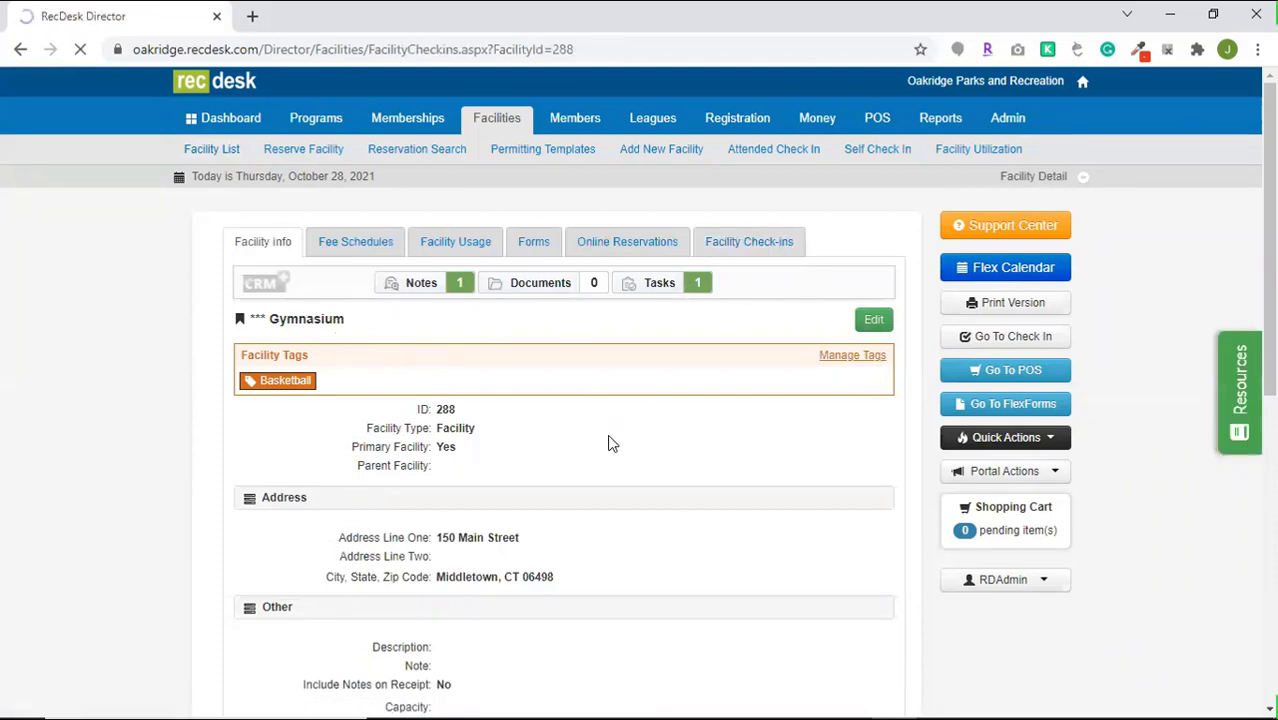
Search the Gymnasium's successful check-ins for all memberships with a date range of 10/25/2020 to 10/28/2021
left_click(707, 376)
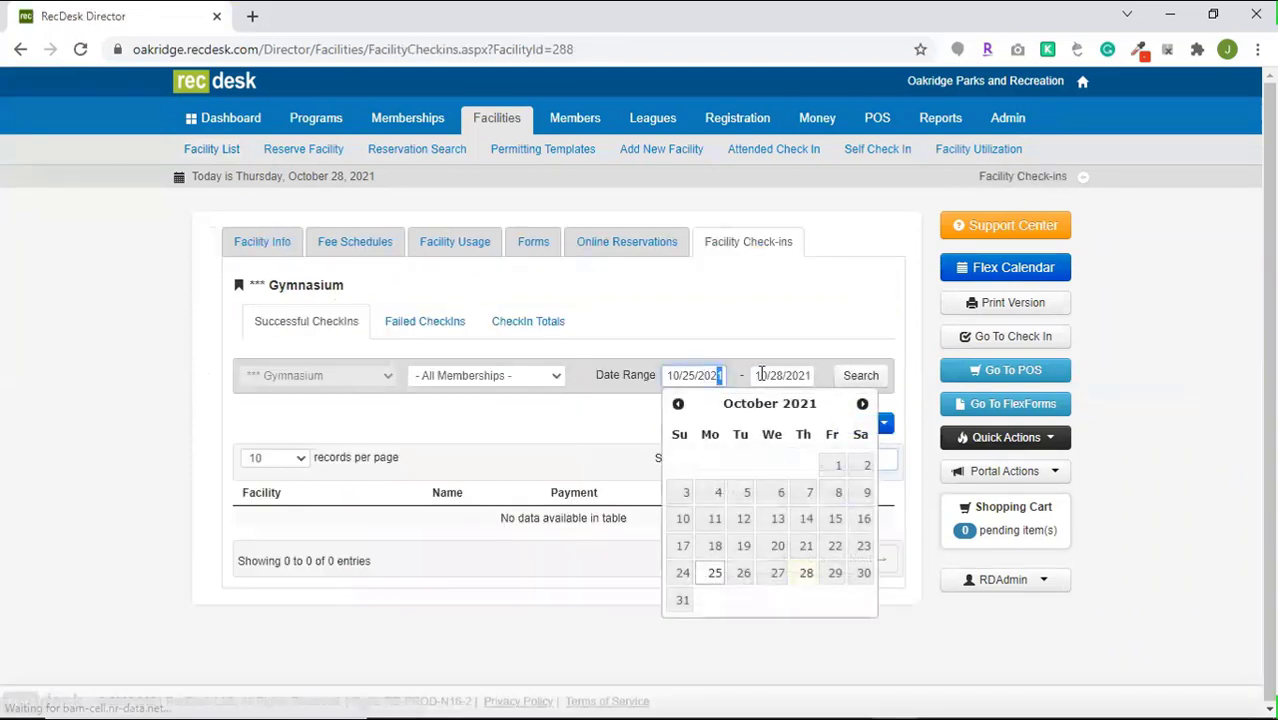
type("0")
left_click(866, 376)
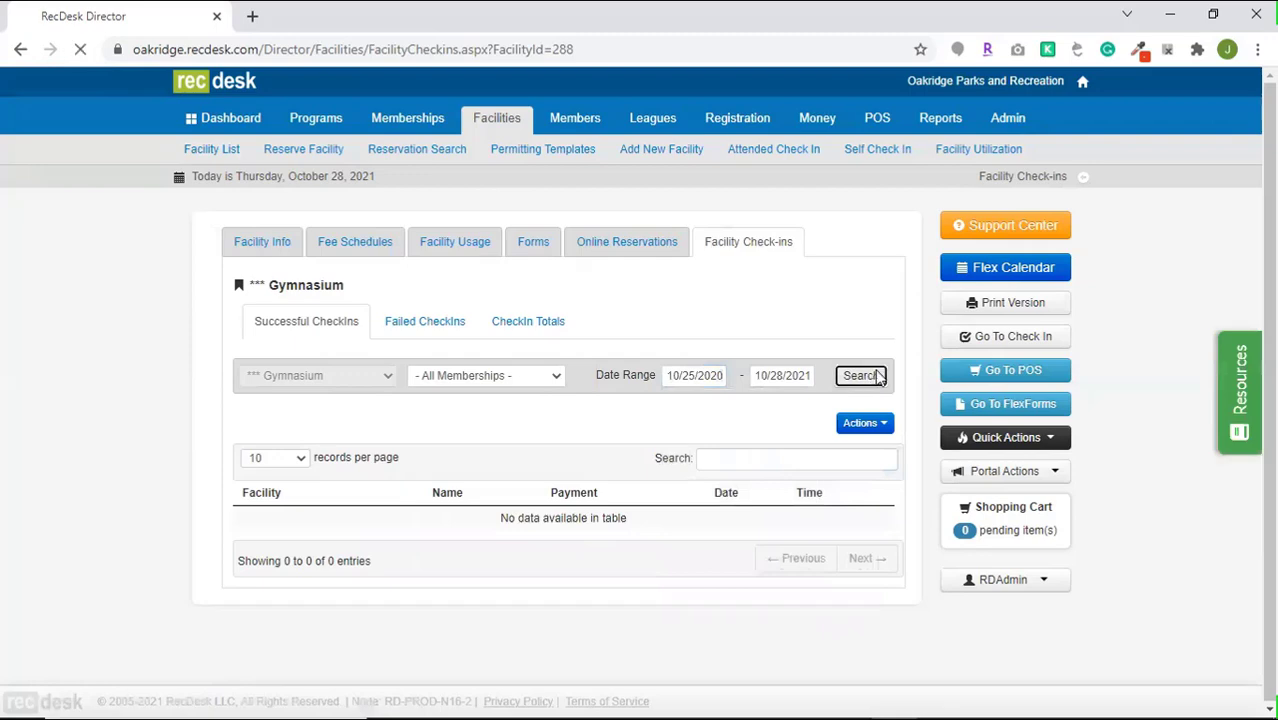
scroll(740, 410, "down", 3)
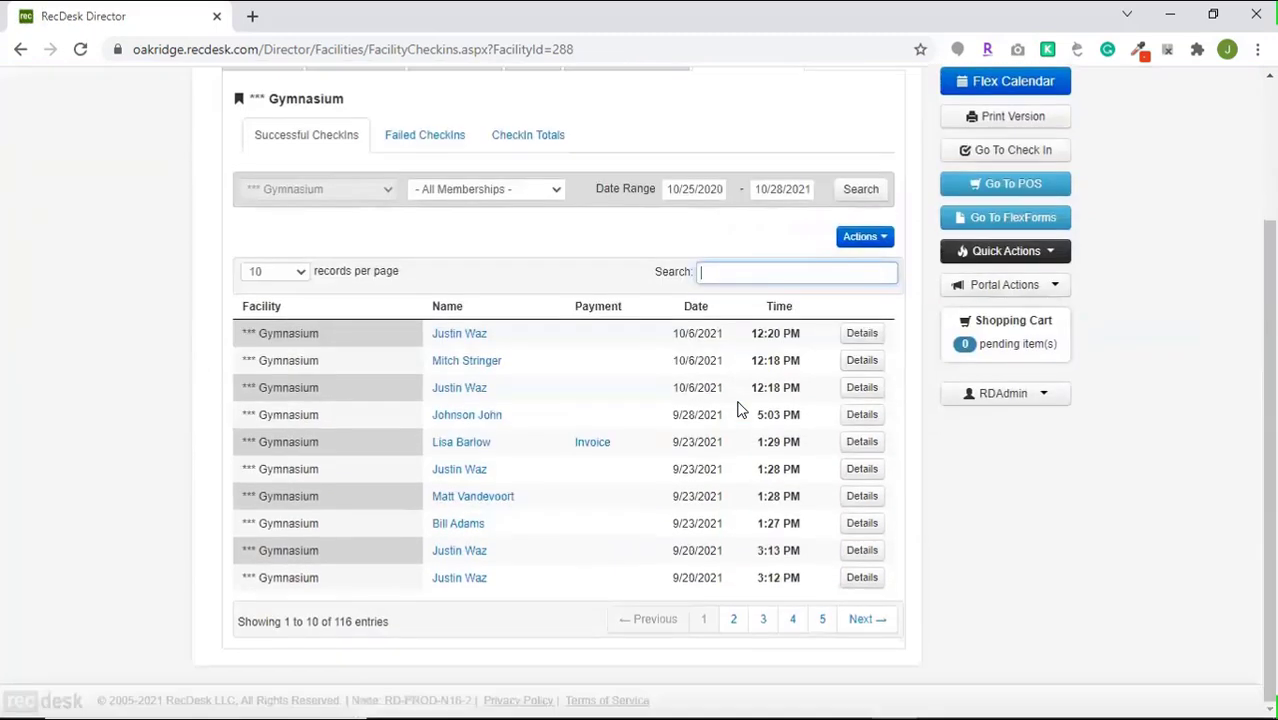
Start a check-in details extract, review its available columns, and include only Date from the General columns
left_click(862, 236)
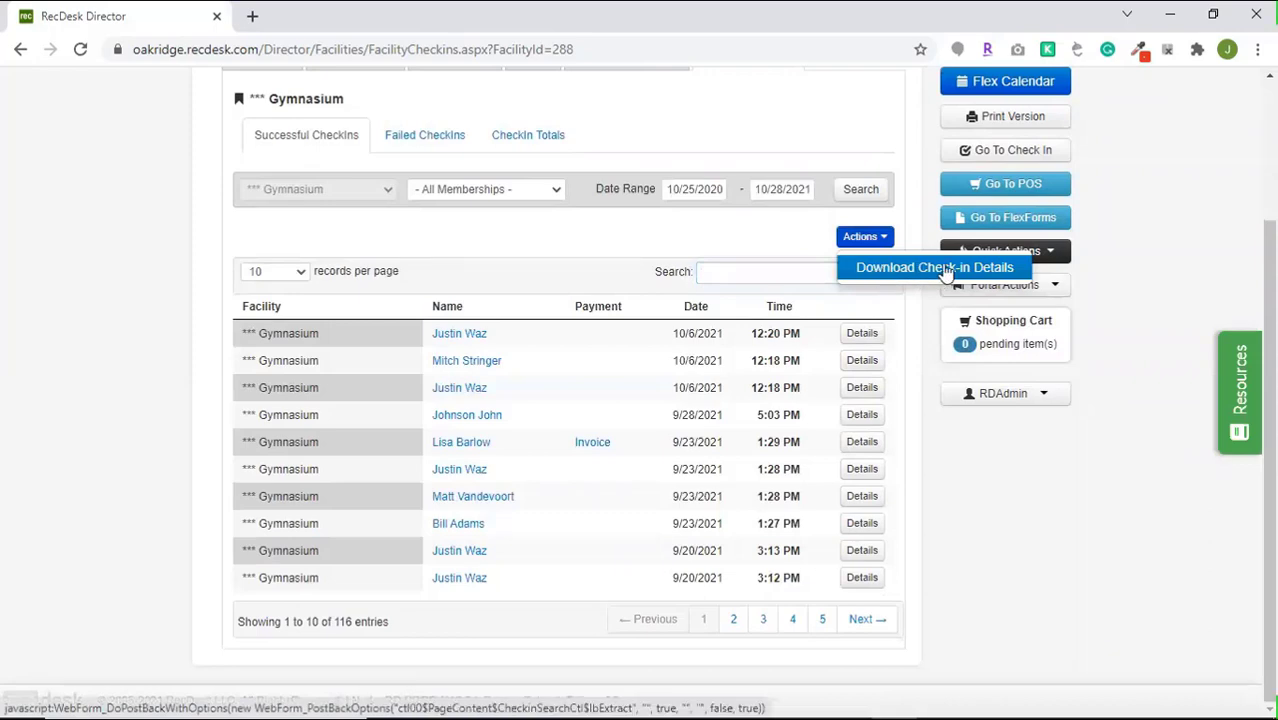
left_click(882, 277)
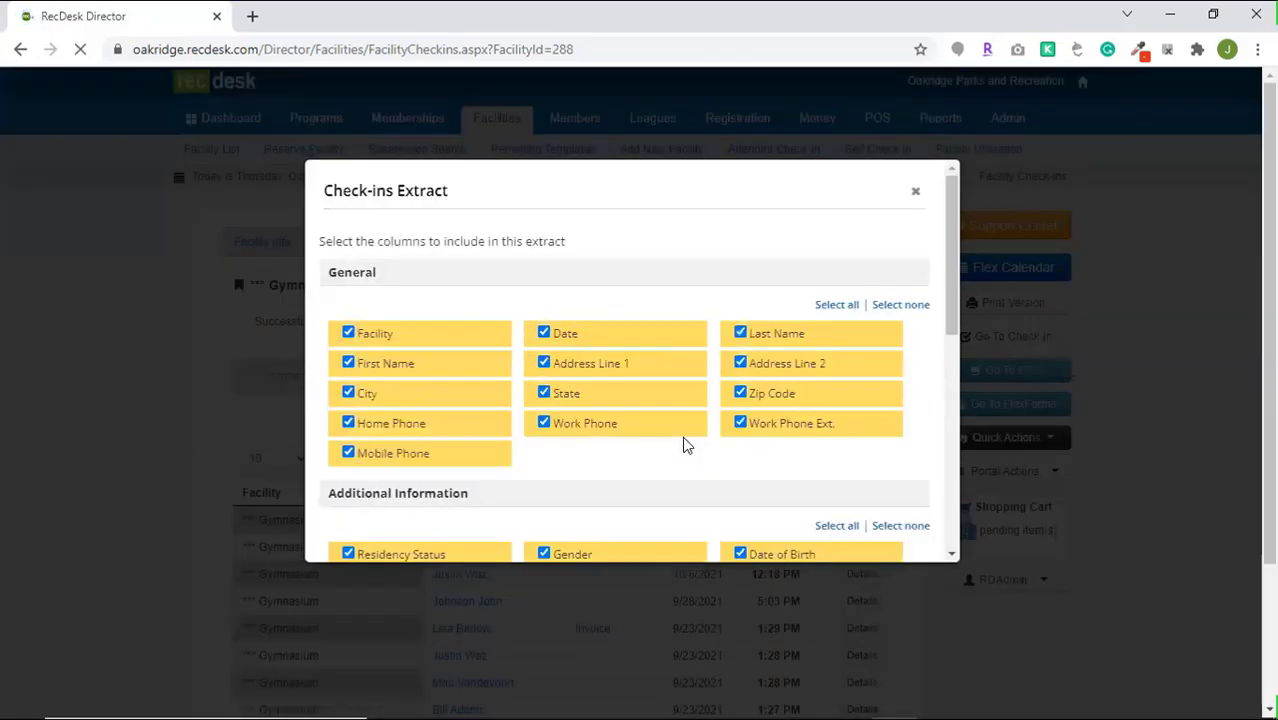
scroll(745, 499, "down", 4)
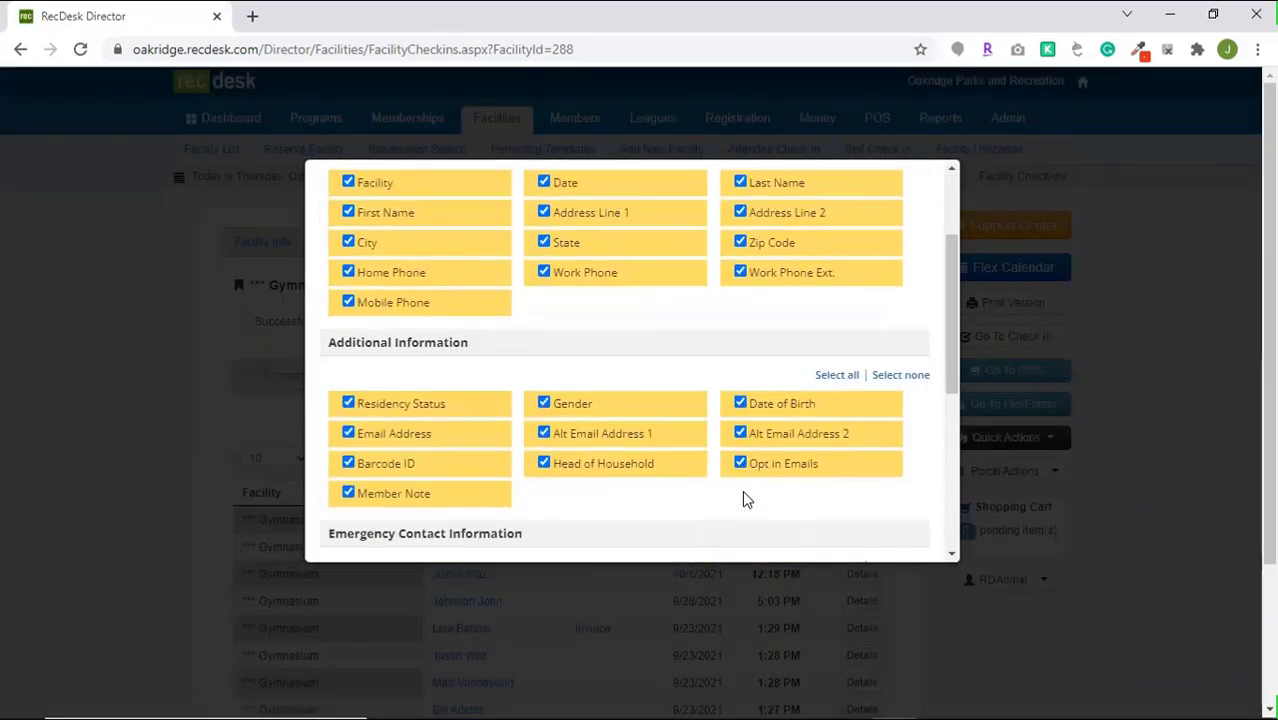
scroll(745, 499, "down", 2)
scroll(745, 499, "up", 6)
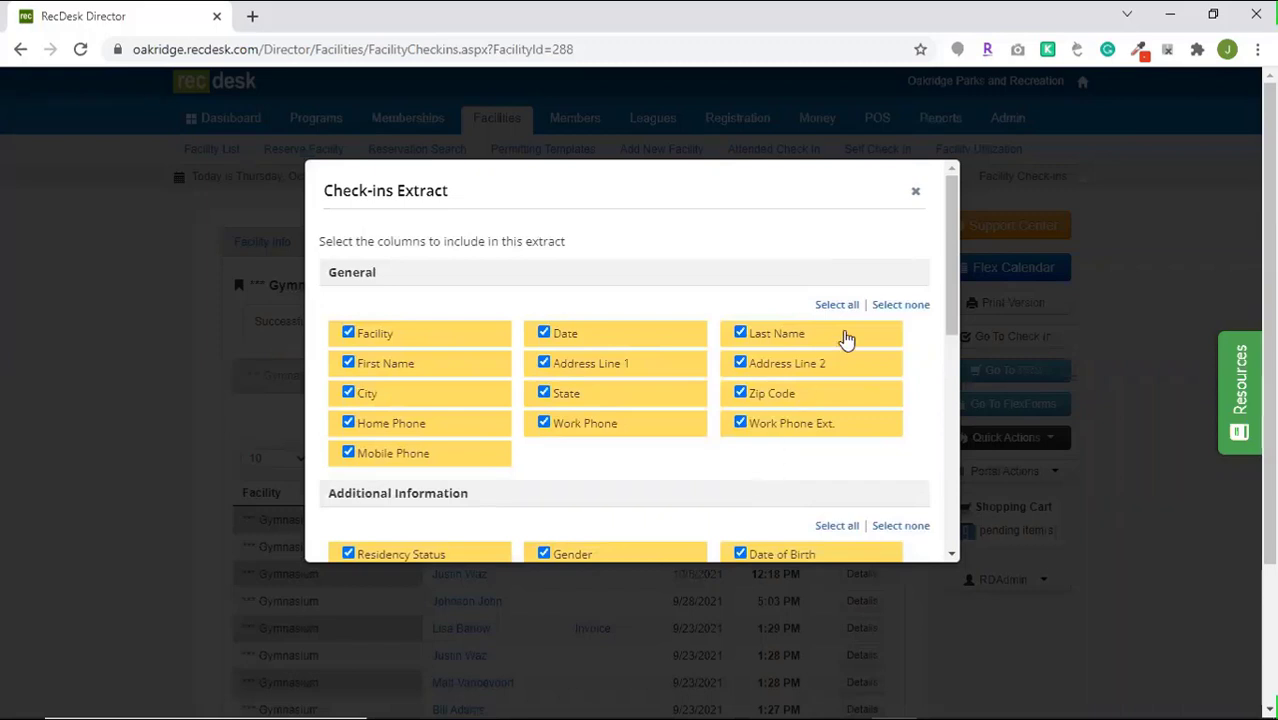
left_click(900, 304)
left_click(613, 340)
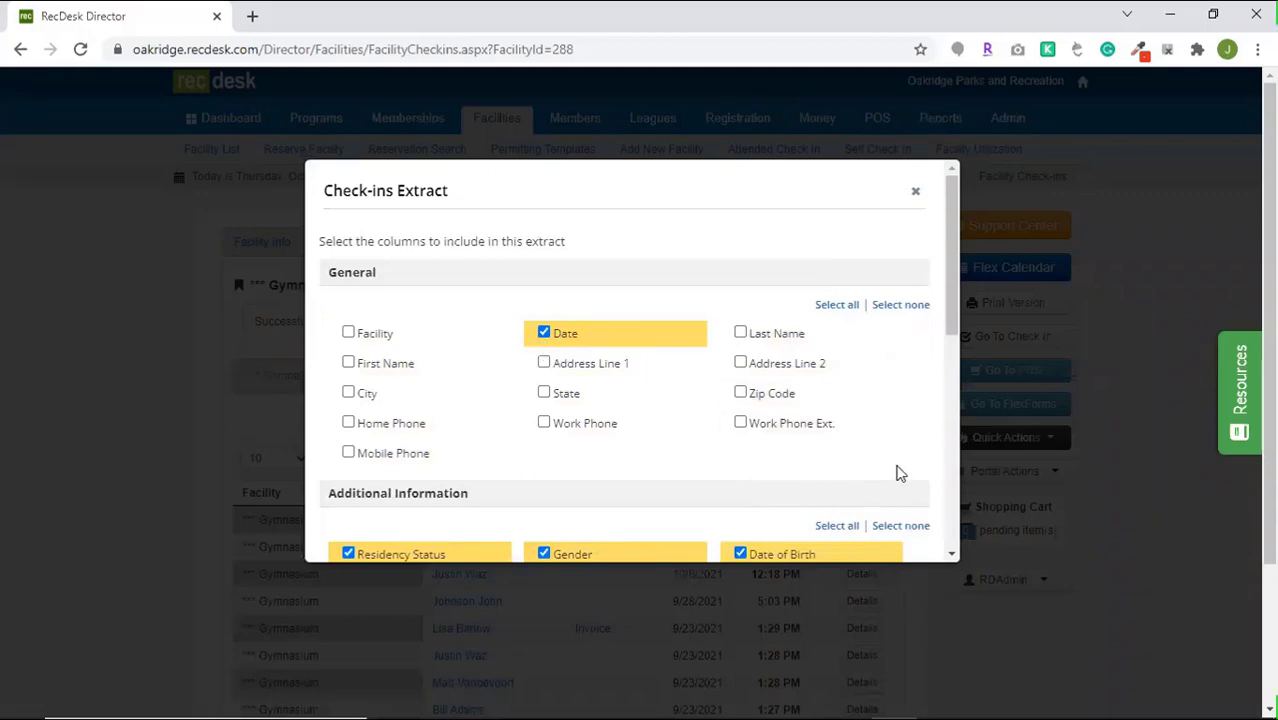
Exclude all Additional Information, Emergency Contact, Custom Questions and Check-in Details columns, and generate the check-ins extract
left_click(900, 526)
scroll(890, 445, "down", 3)
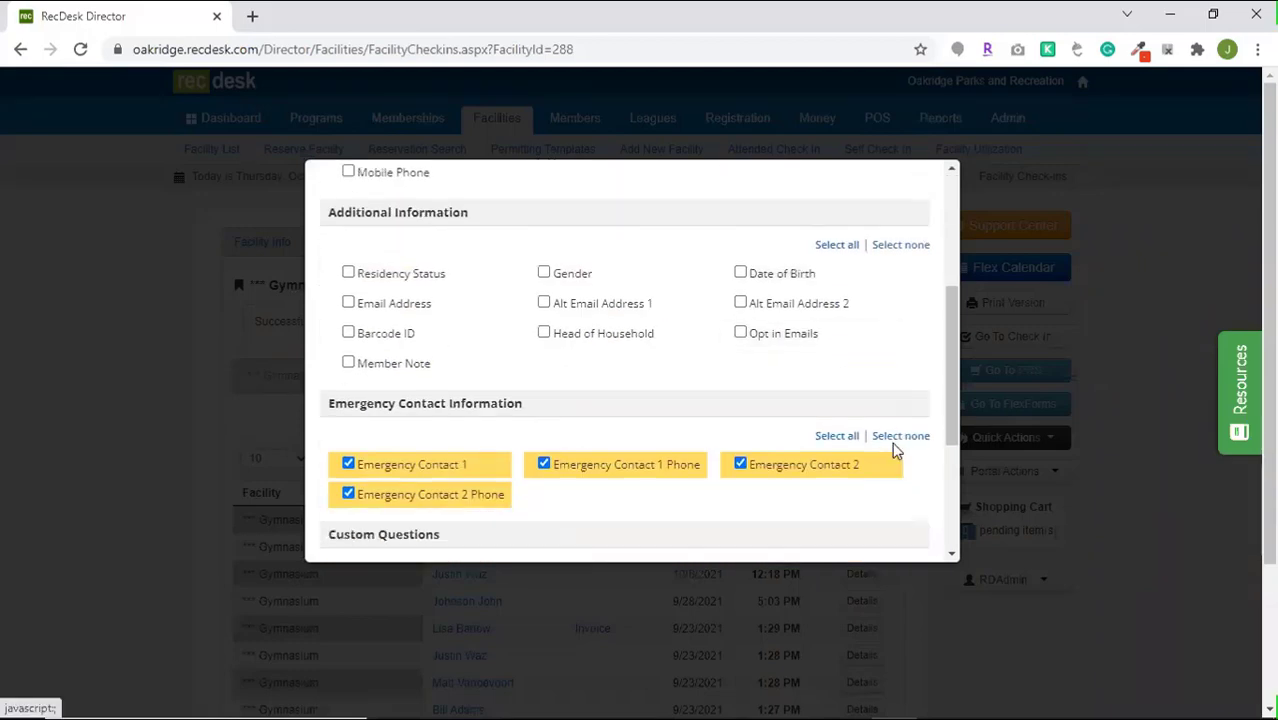
left_click(900, 436)
scroll(893, 455, "down", 3)
left_click(900, 414)
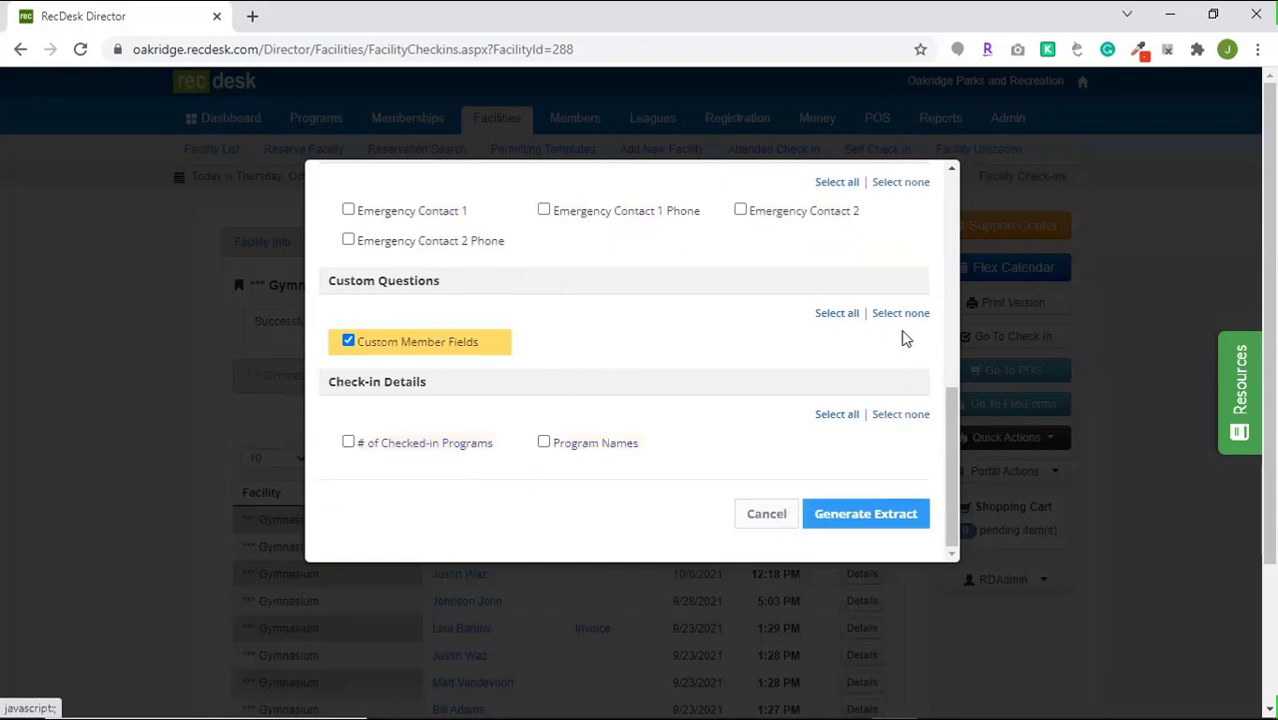
left_click(900, 313)
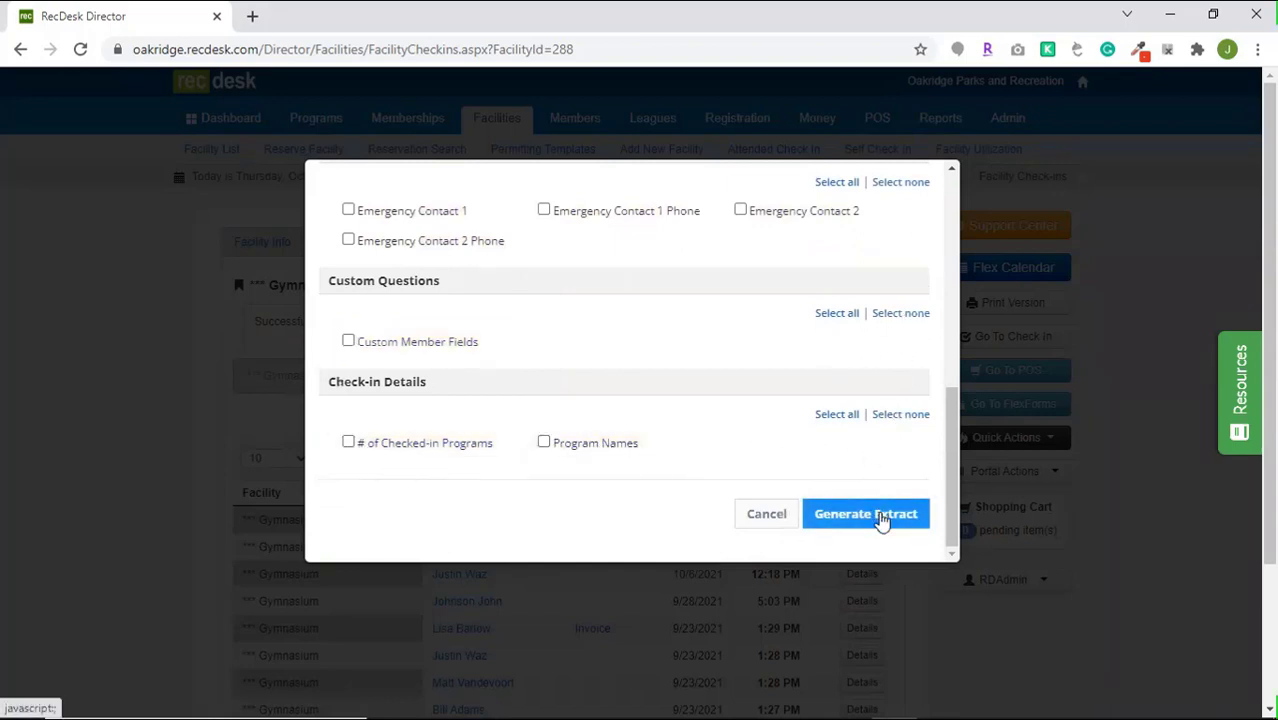
left_click(880, 518)
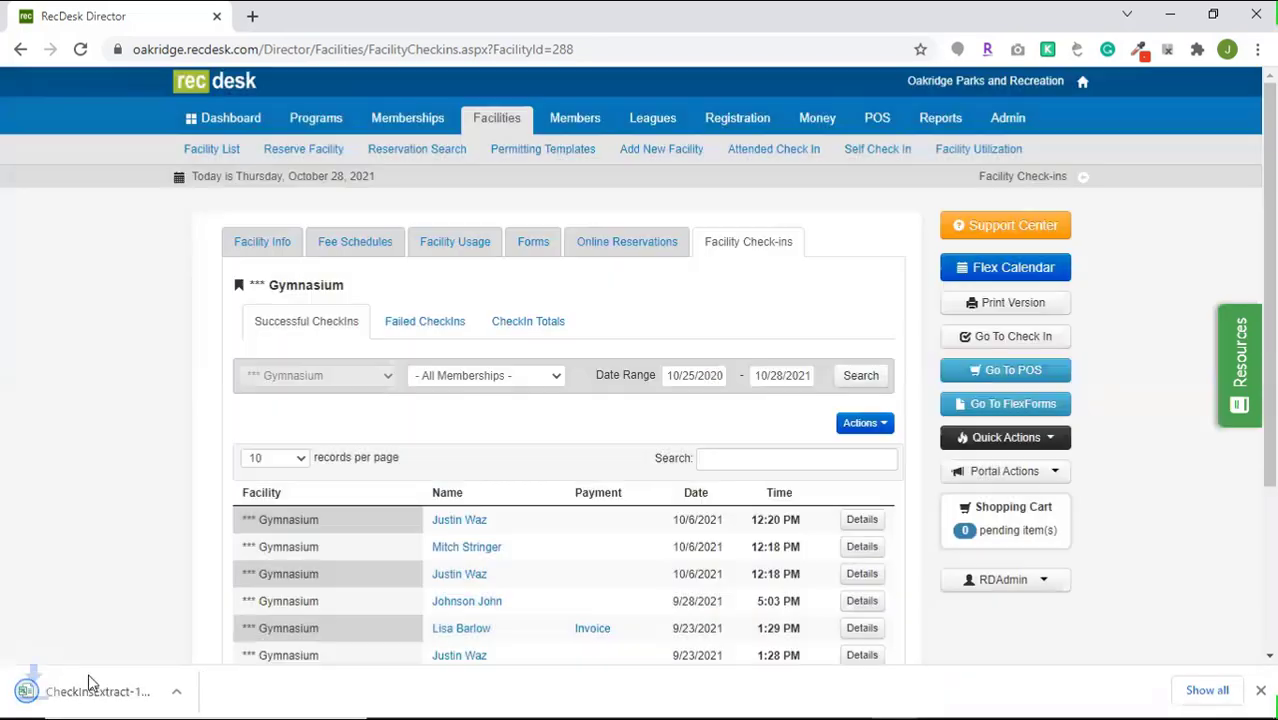
Open the downloaded check-ins extract in Excel, enable editing, and fit the Date column's width to its contents
left_click(80, 692)
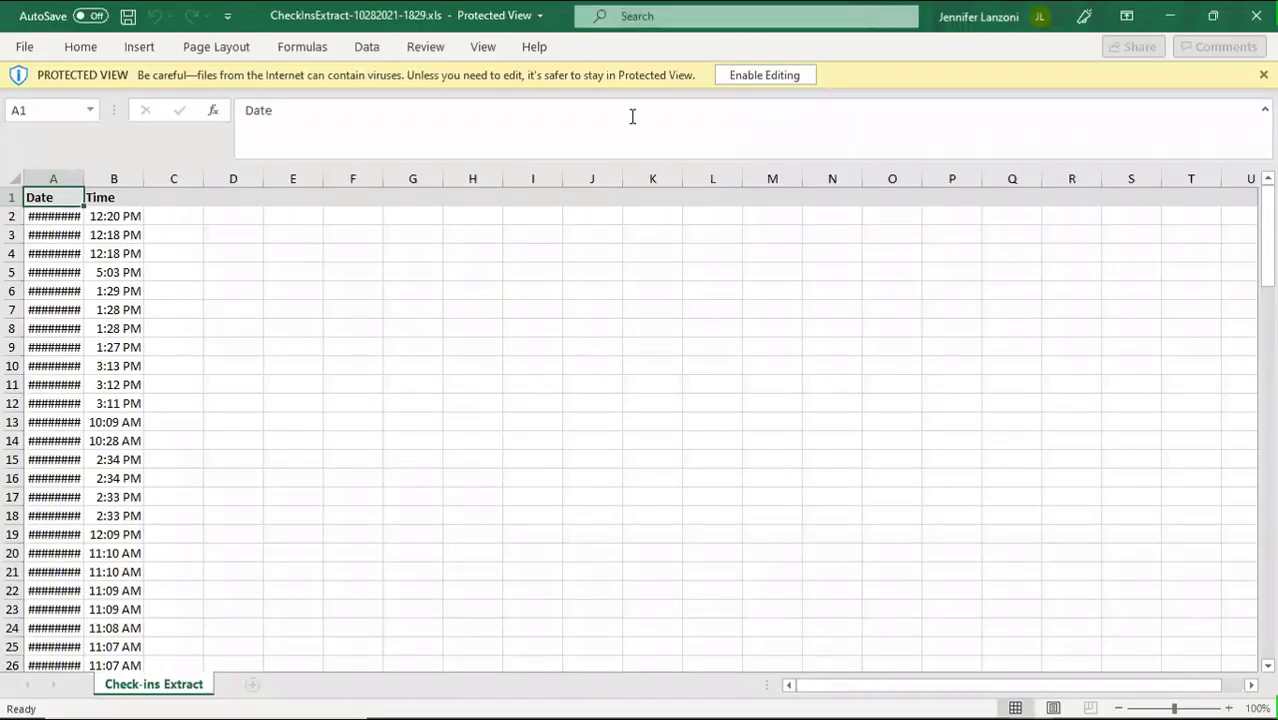
left_click(767, 83)
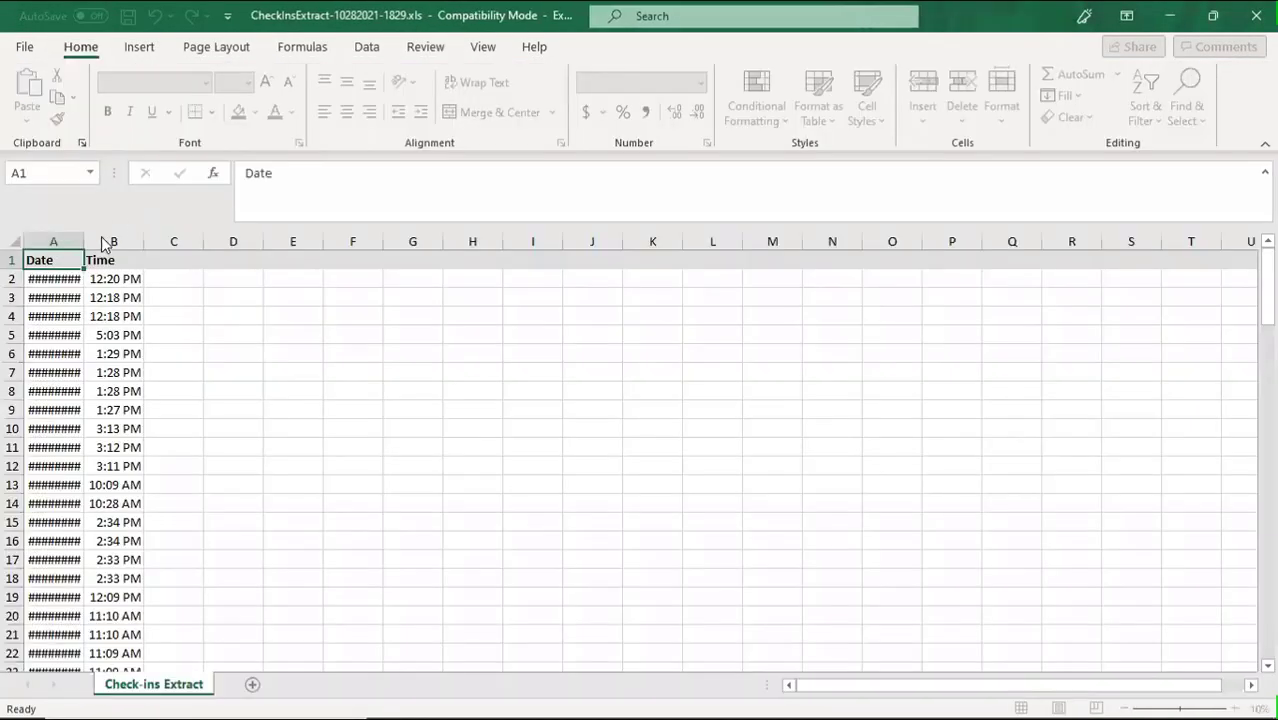
double_click(85, 237)
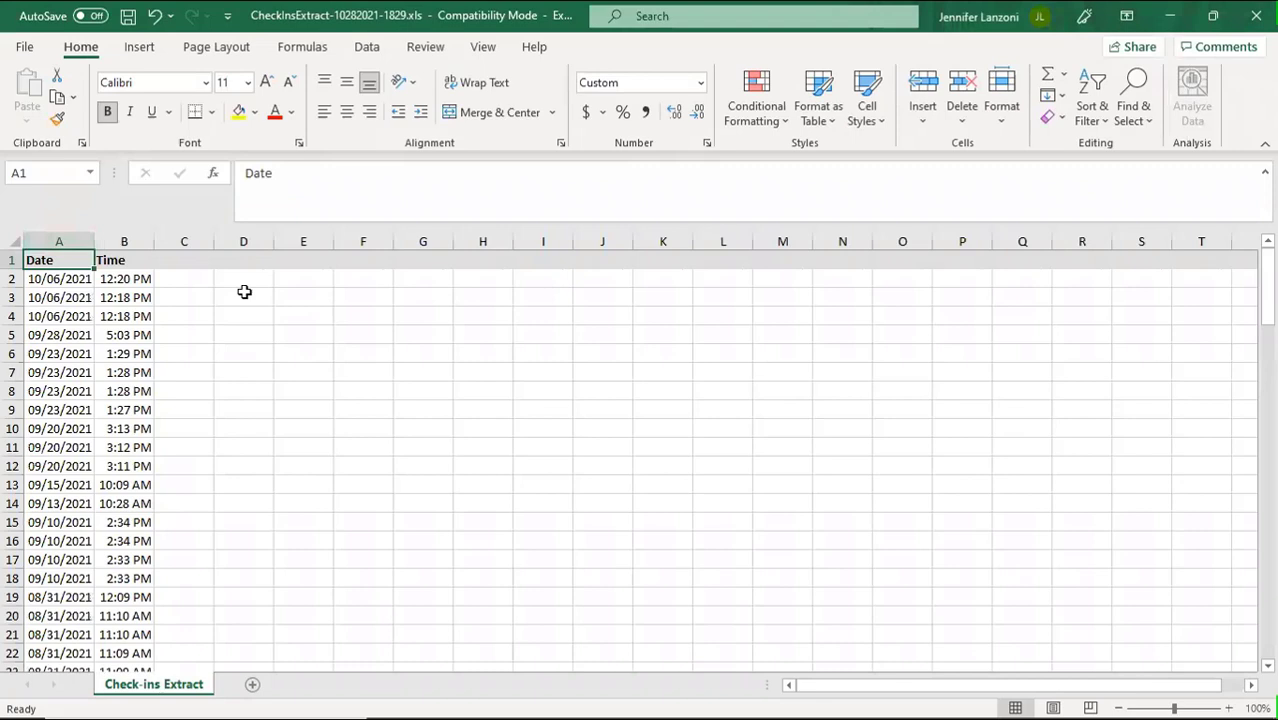
Insert the TEXT function in cell C2 with value A2 and format text "dddd" to give the date's weekday
left_click(197, 276)
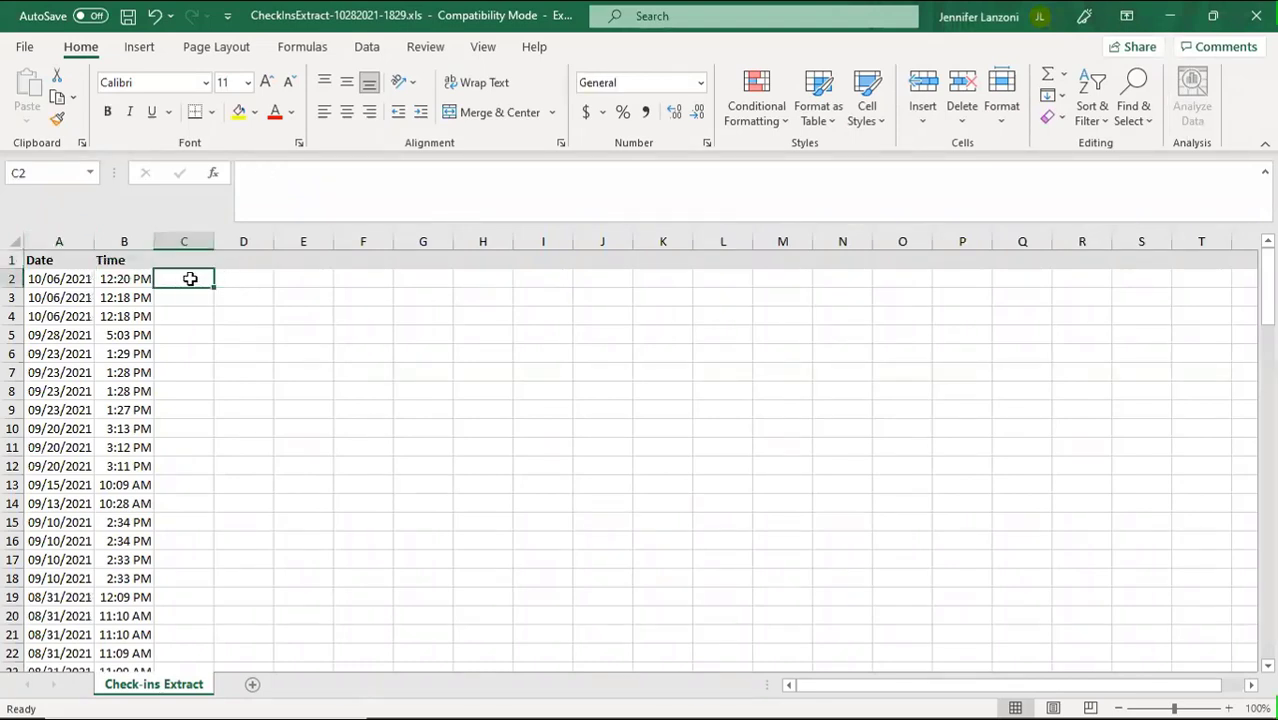
type("=")
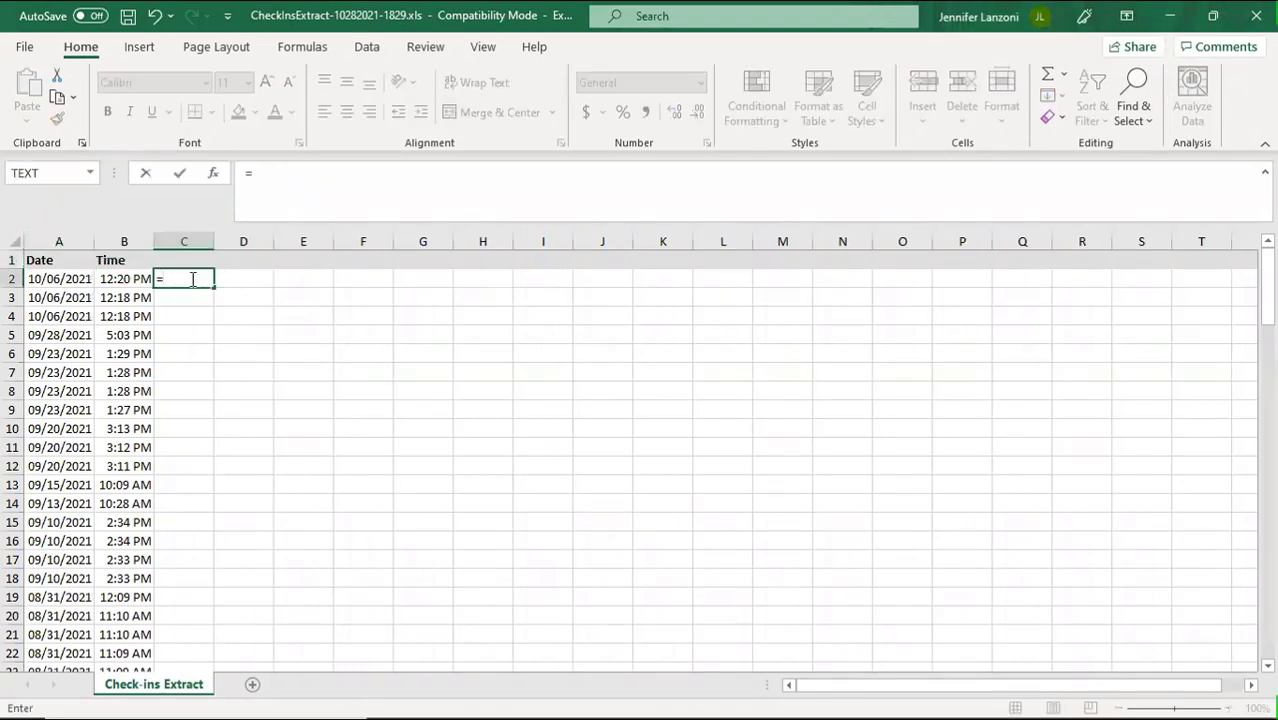
left_click(213, 174)
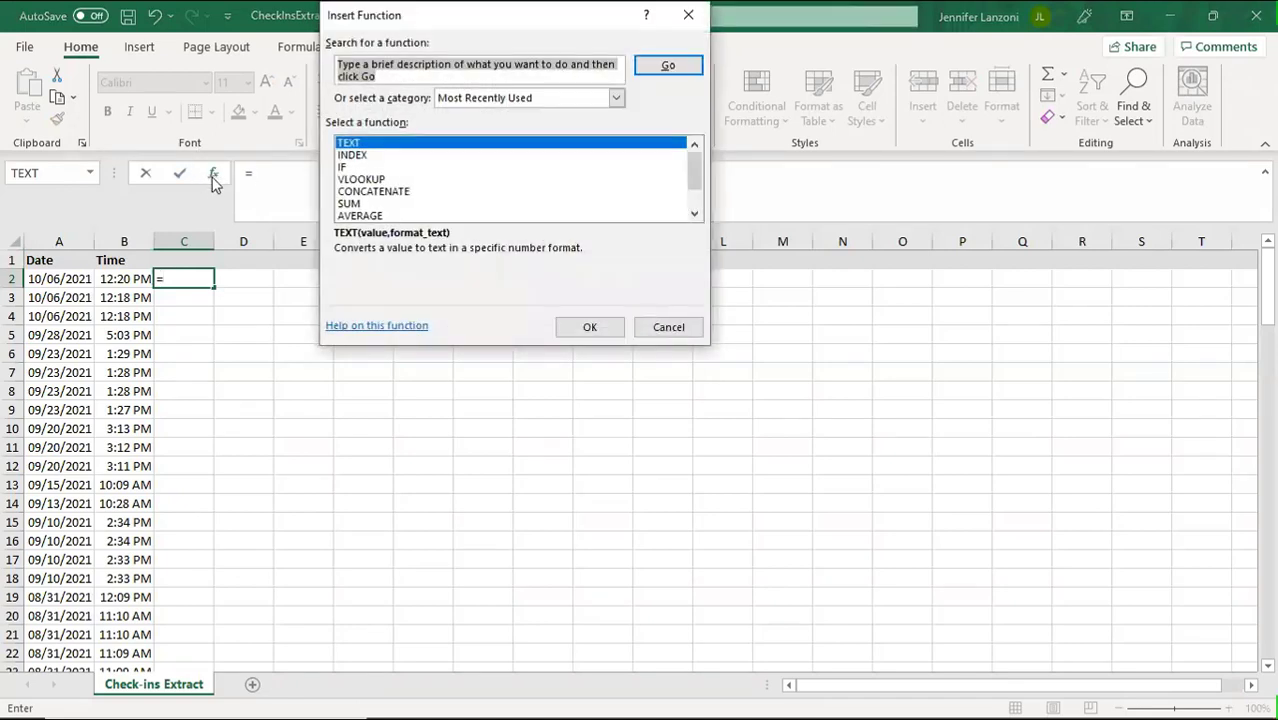
left_click(366, 146)
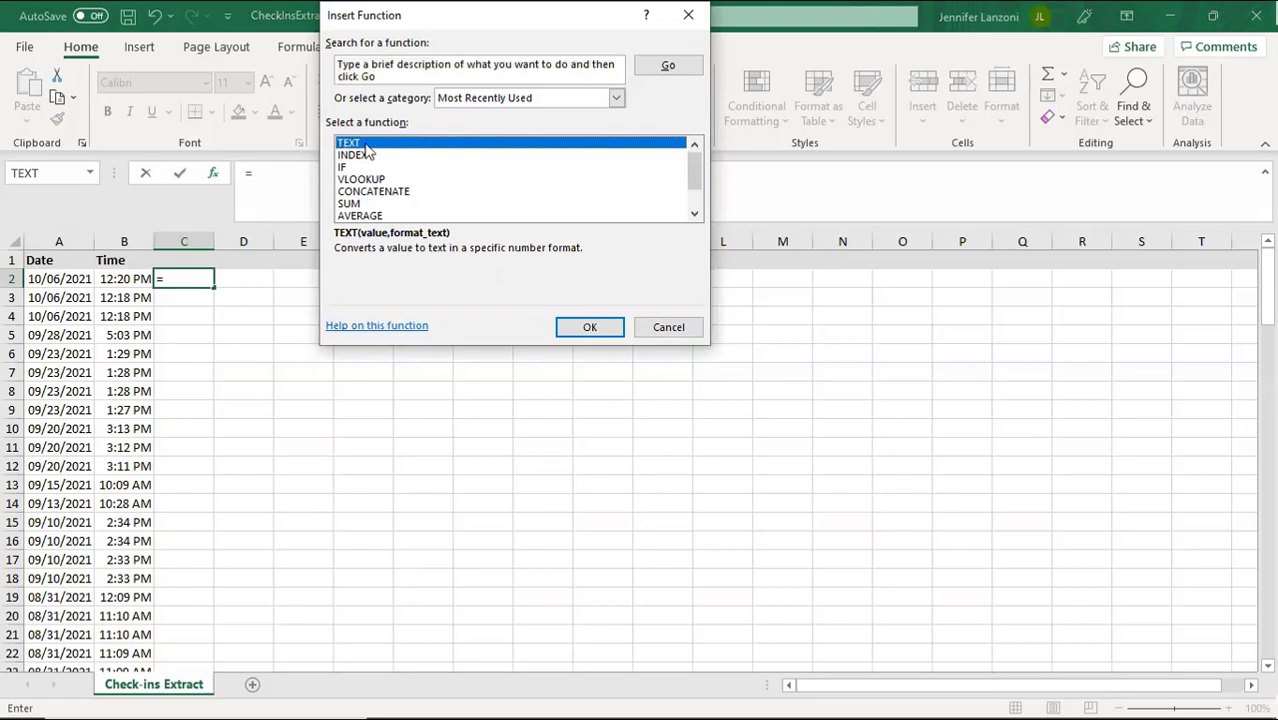
left_click(591, 327)
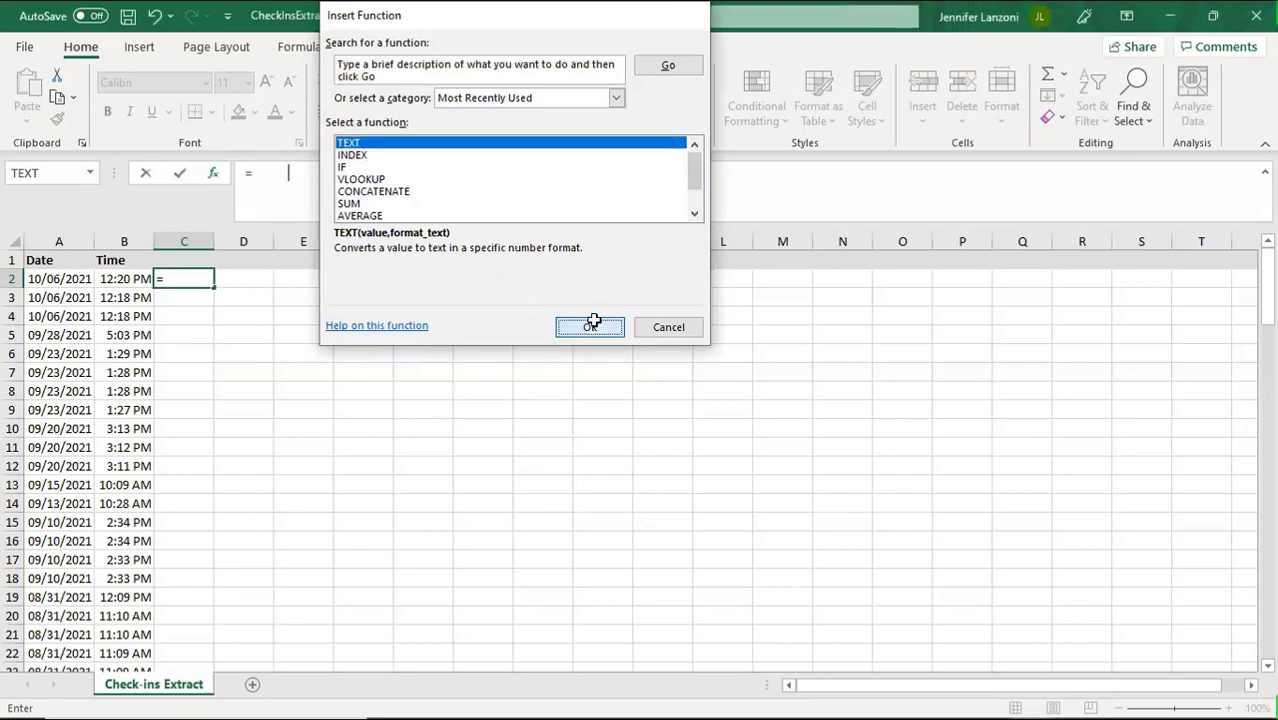
left_click(46, 279)
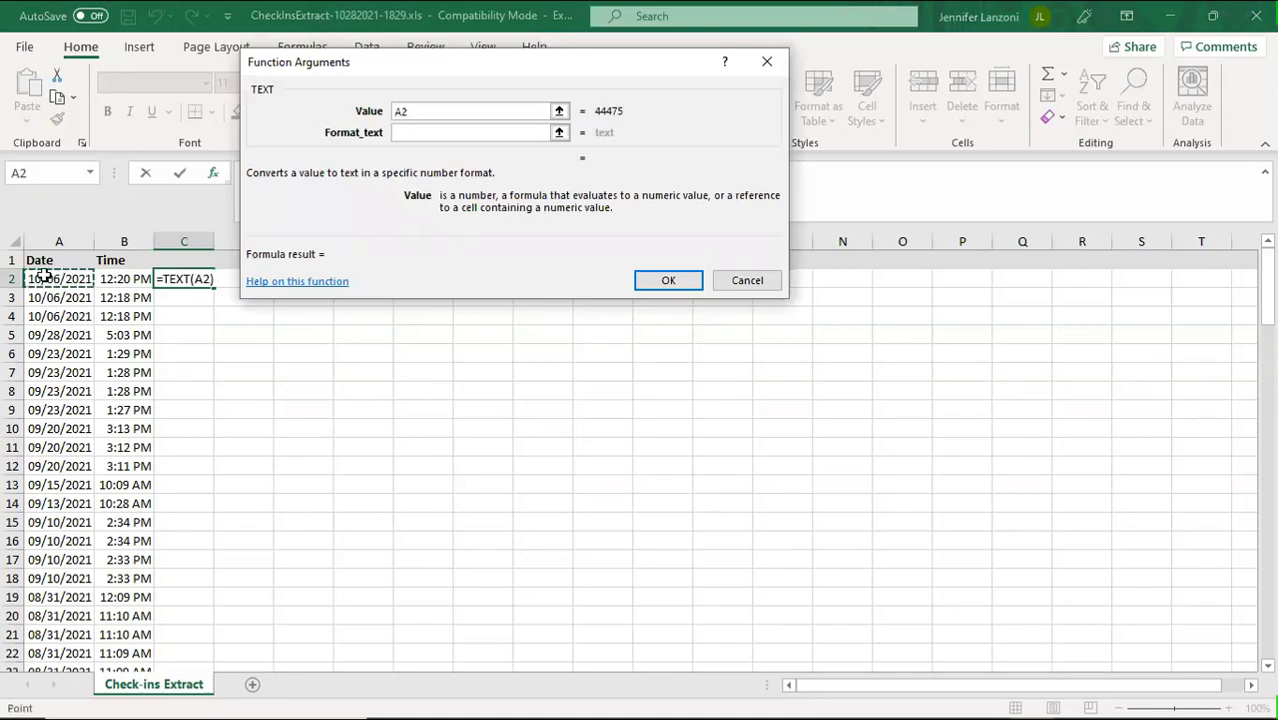
left_click(397, 132)
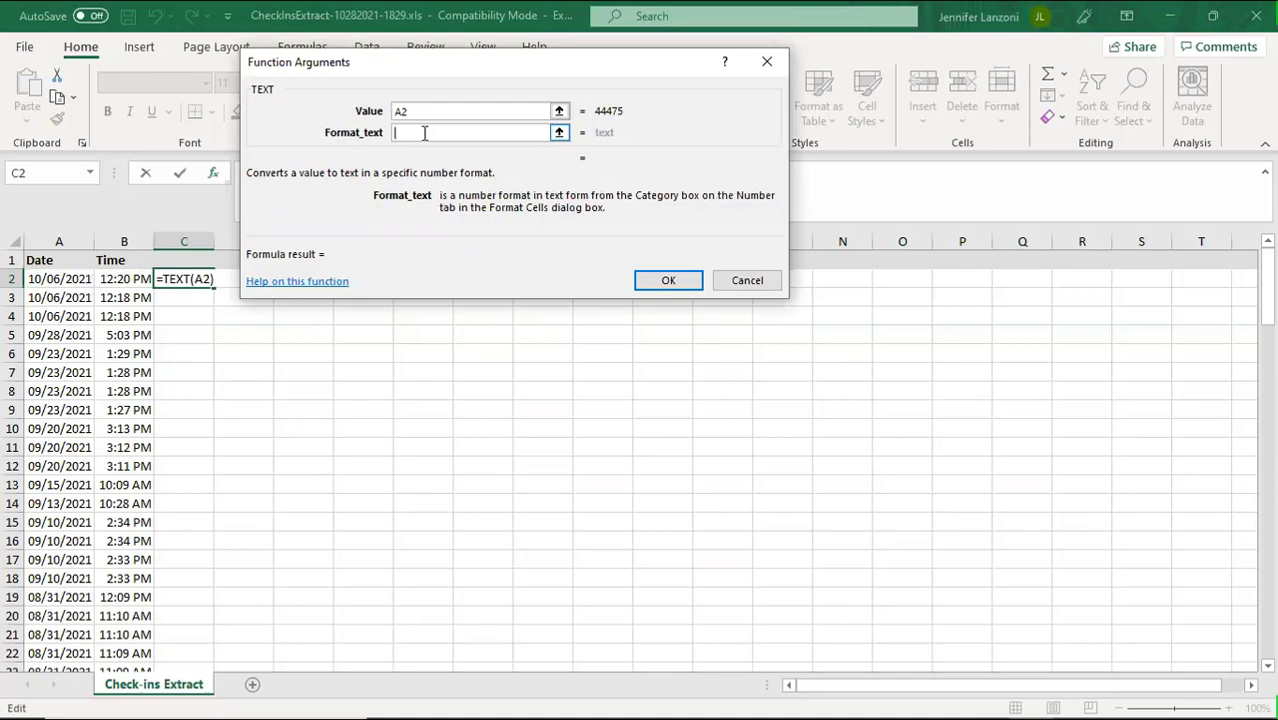
type("dddd")
left_click(668, 280)
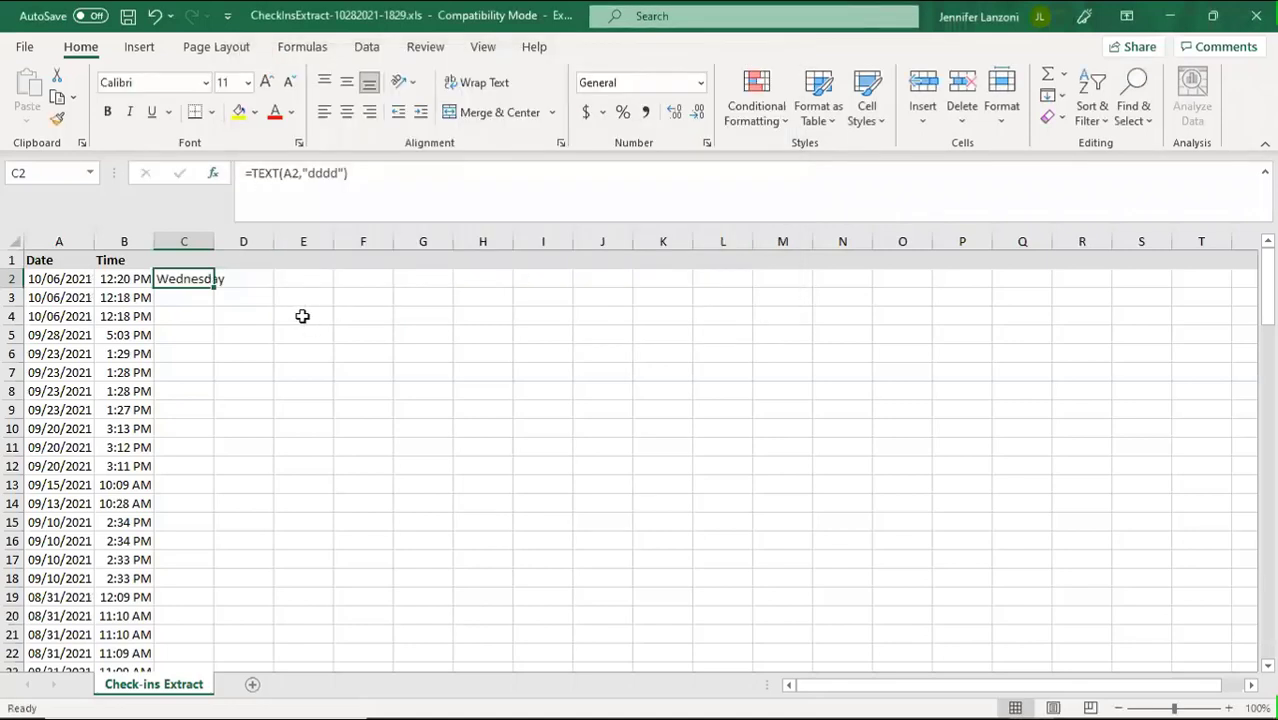
Widen column C to fit the weekday name, and fill the C2 formula down all the check-in rows
left_click_drag(215, 242, 248, 240)
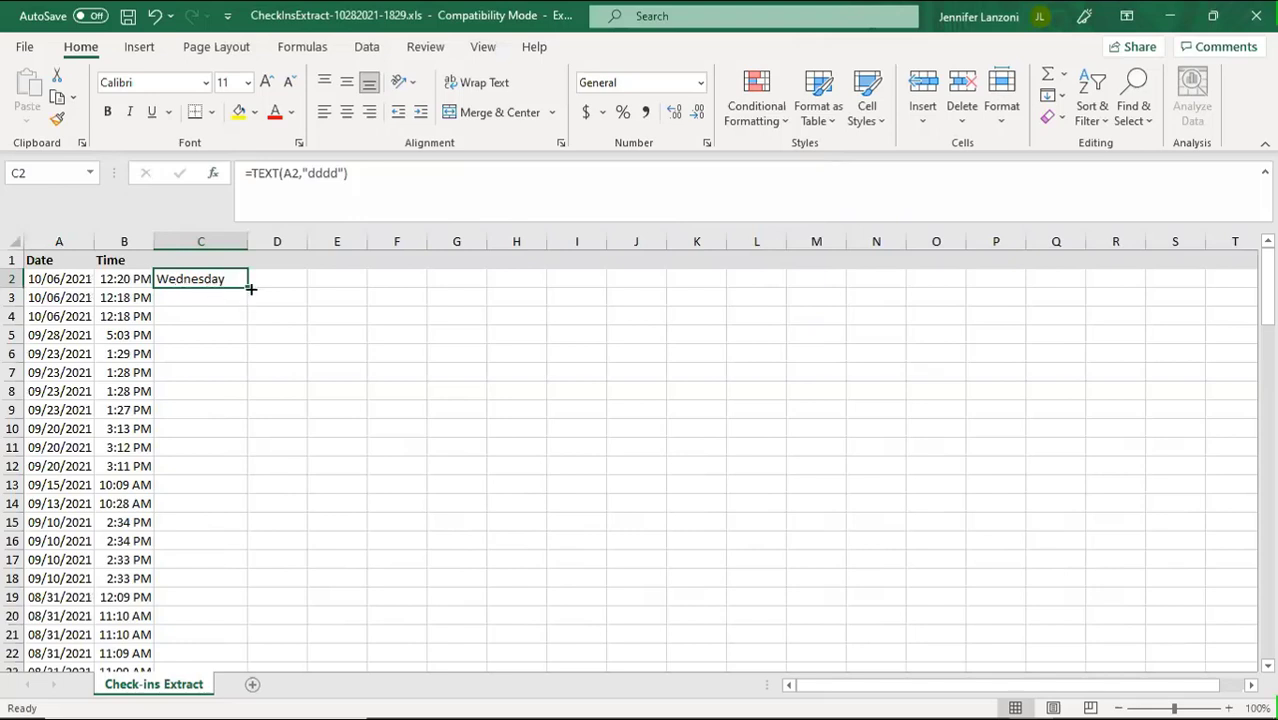
double_click(247, 287)
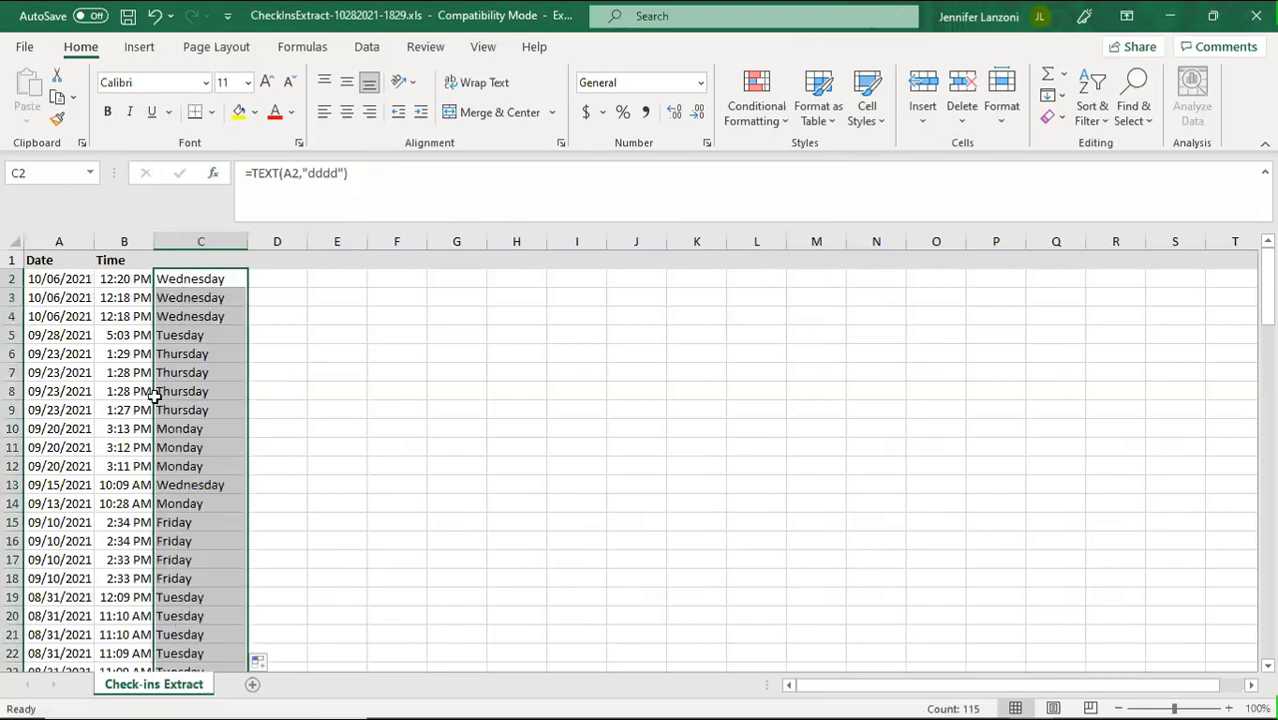
left_click(278, 313)
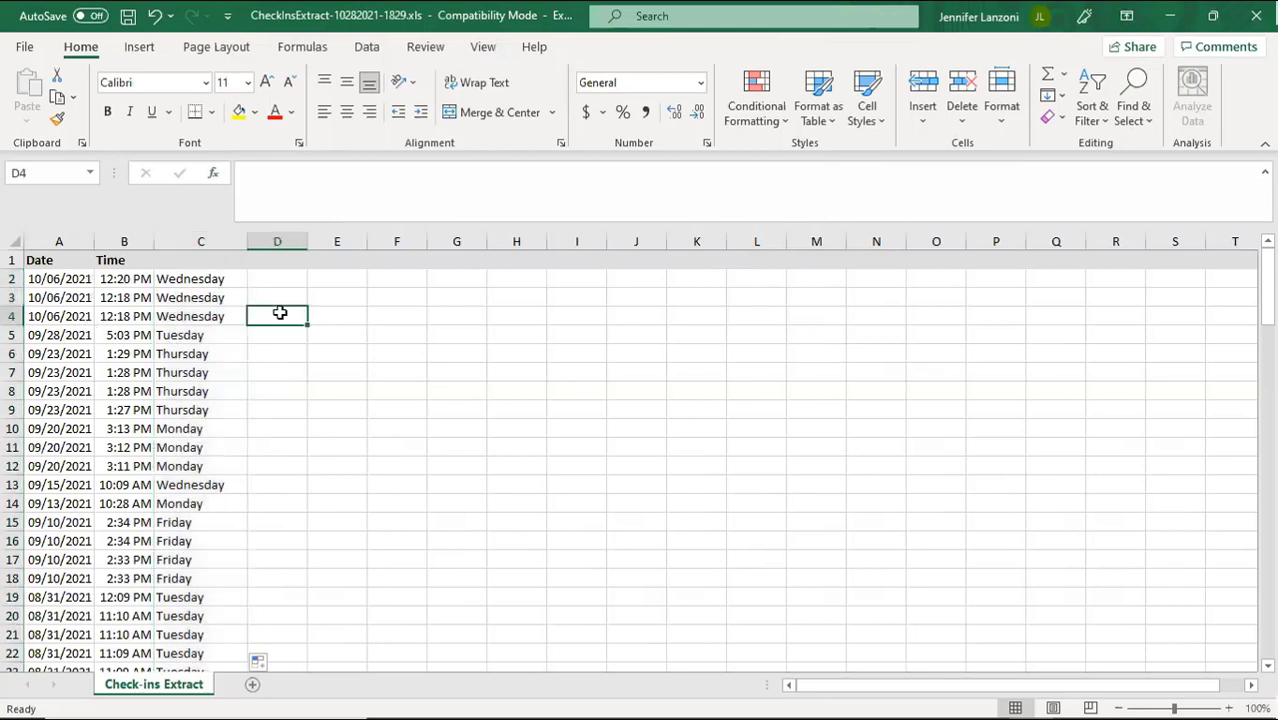
Add a new blank worksheet, and enter the header "day of week" in cell C1 of the Check-ins Extract sheet
left_click(254, 685)
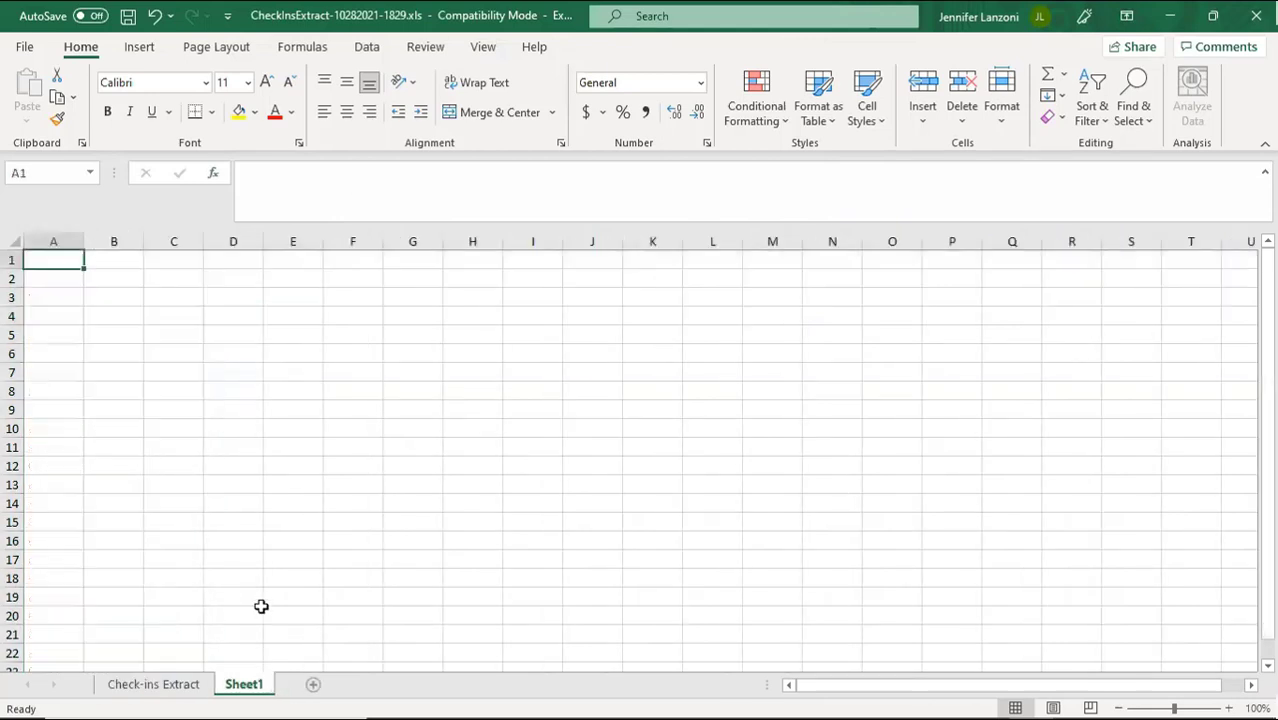
left_click(139, 47)
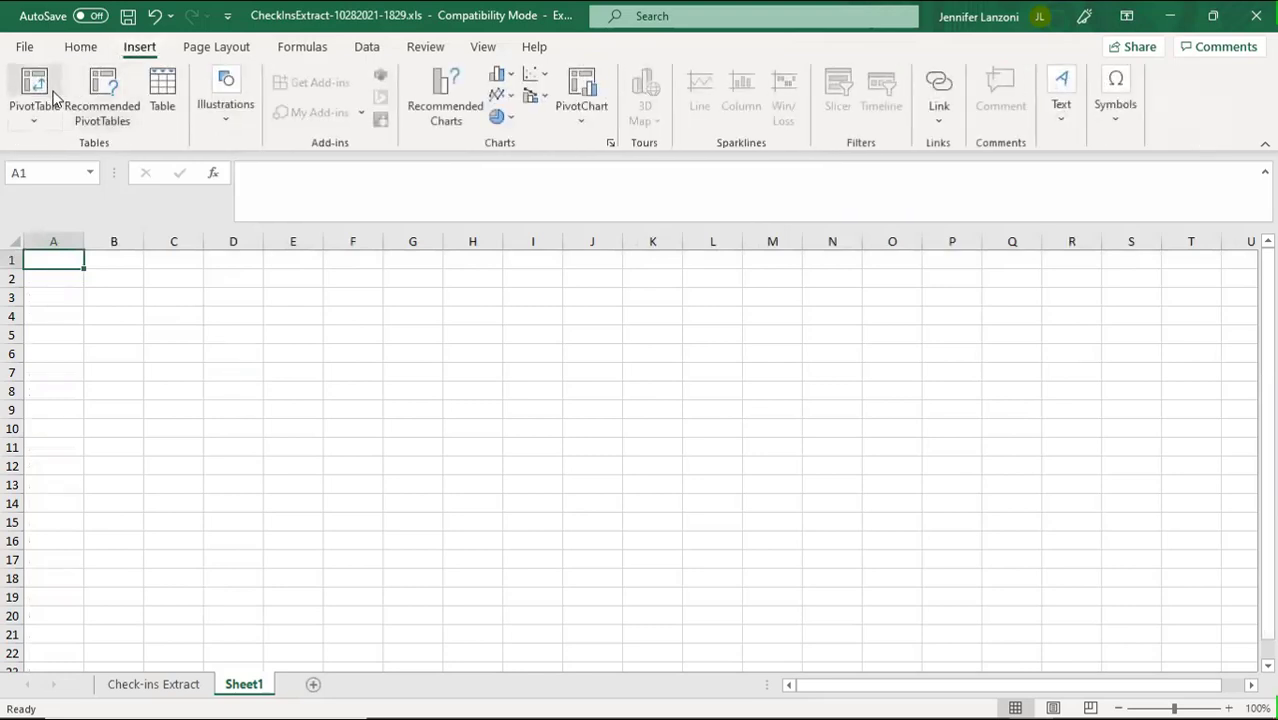
left_click(102, 690)
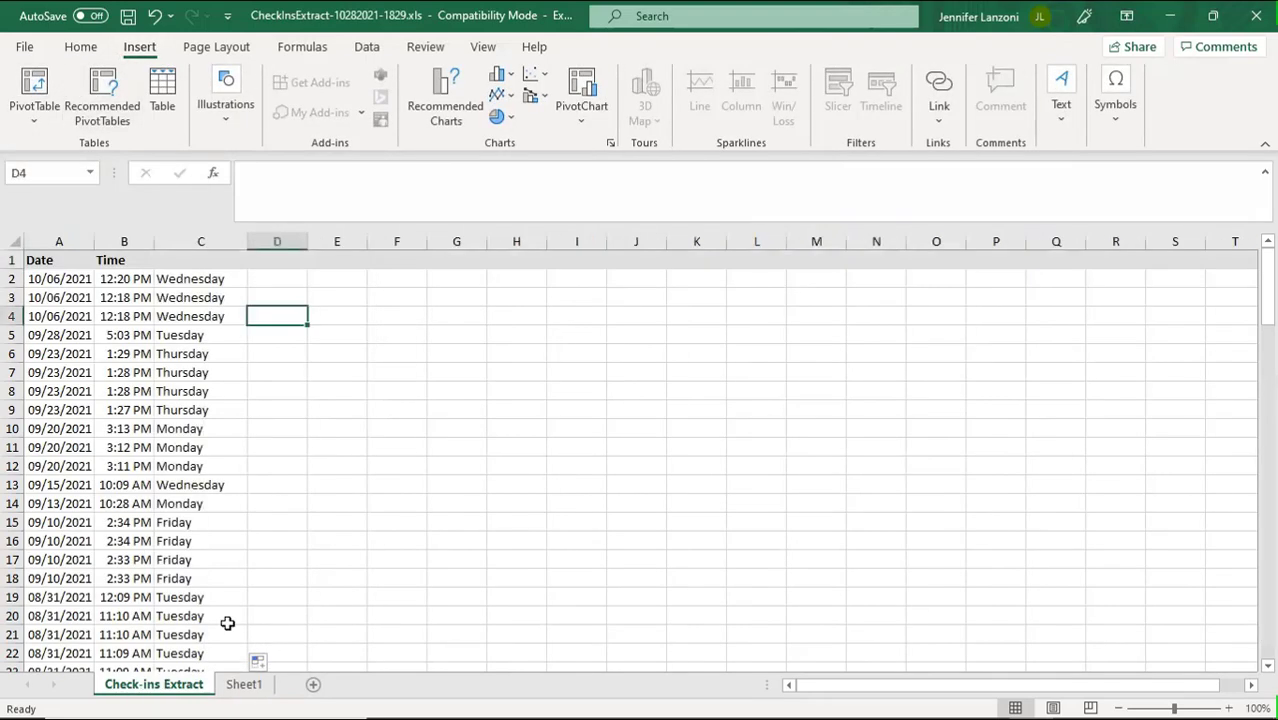
left_click(277, 260)
left_click(229, 276)
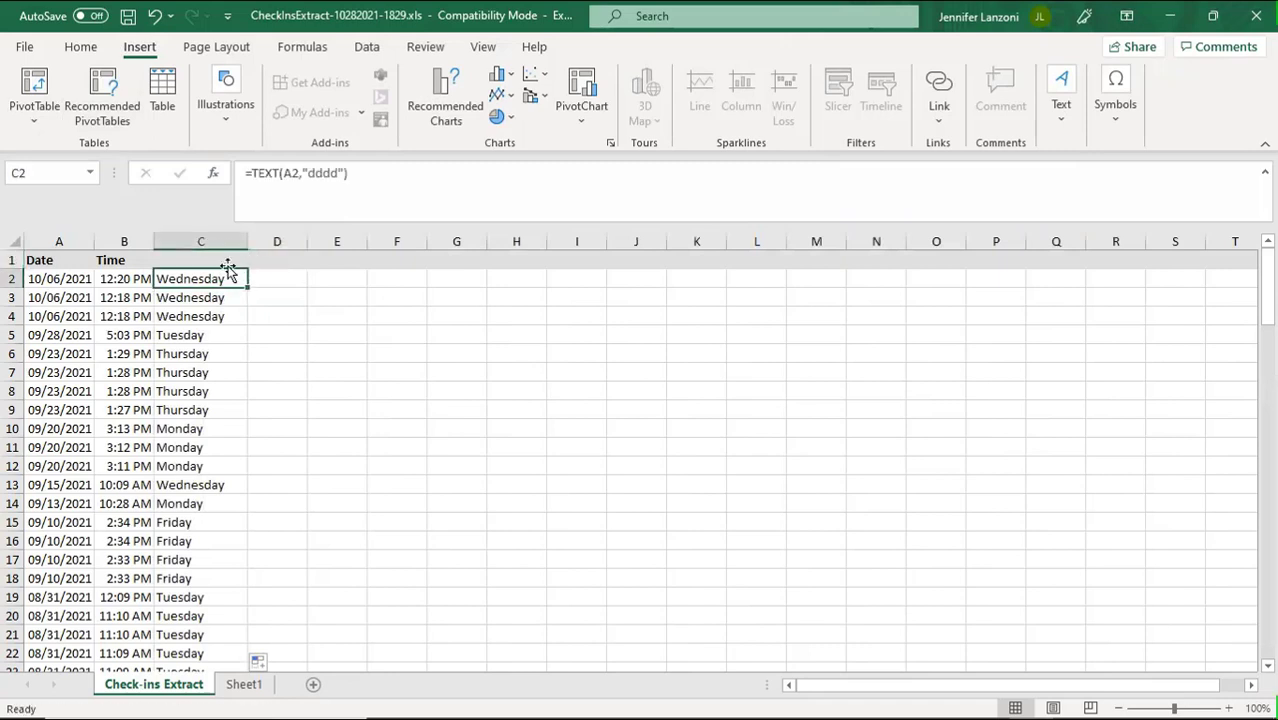
left_click(227, 260)
type("day")
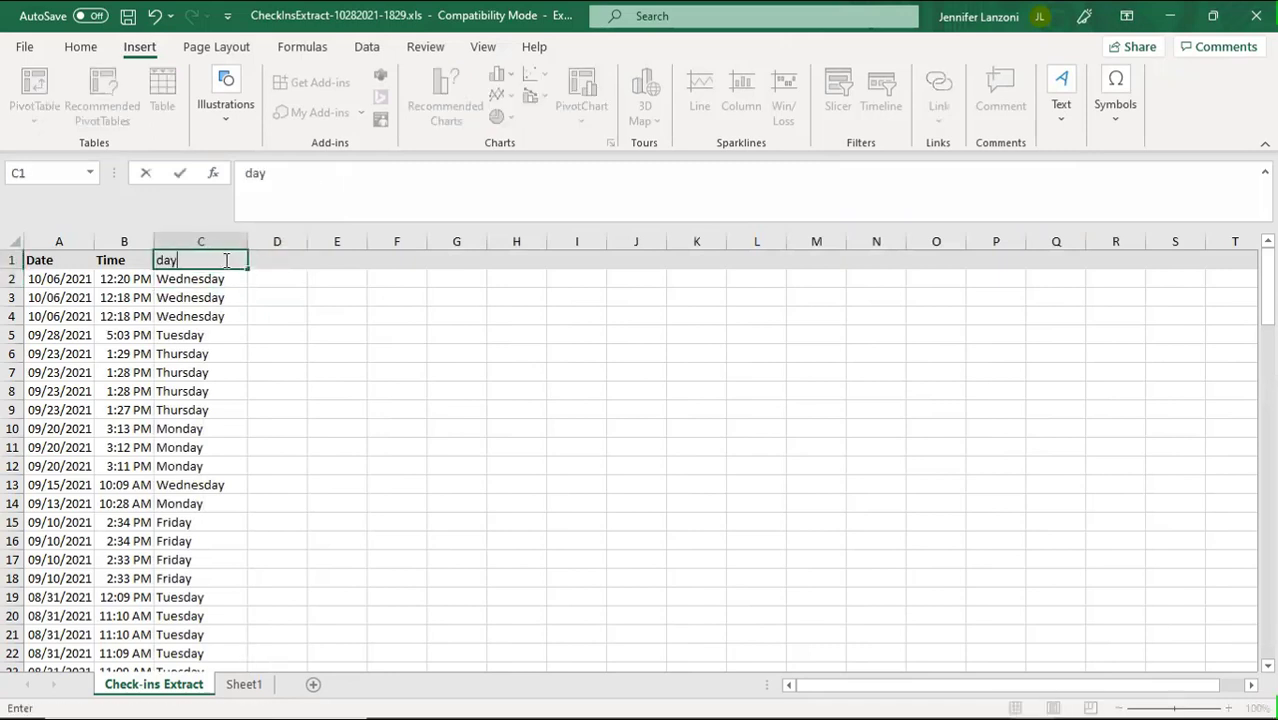
type(" of week")
left_click(257, 259)
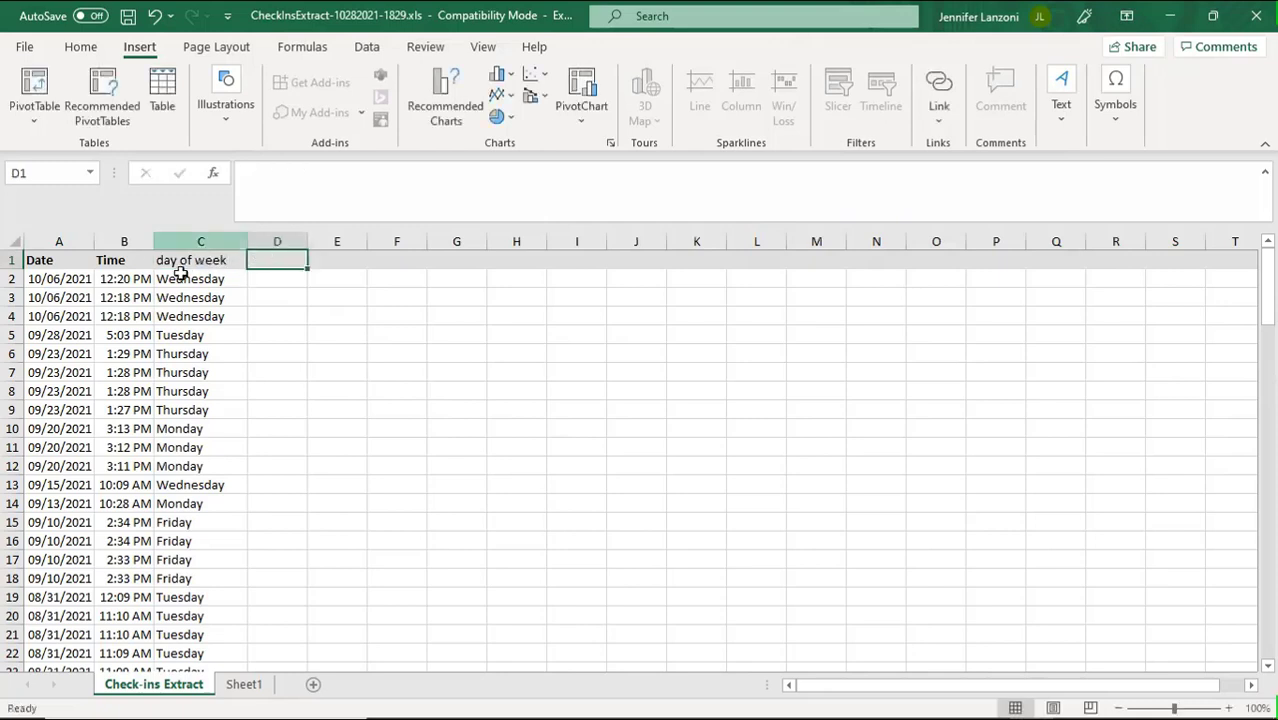
Create a PivotTable at cell A1 of Sheet1 from columns A to C of the Check-ins Extract sheet
left_click(241, 683)
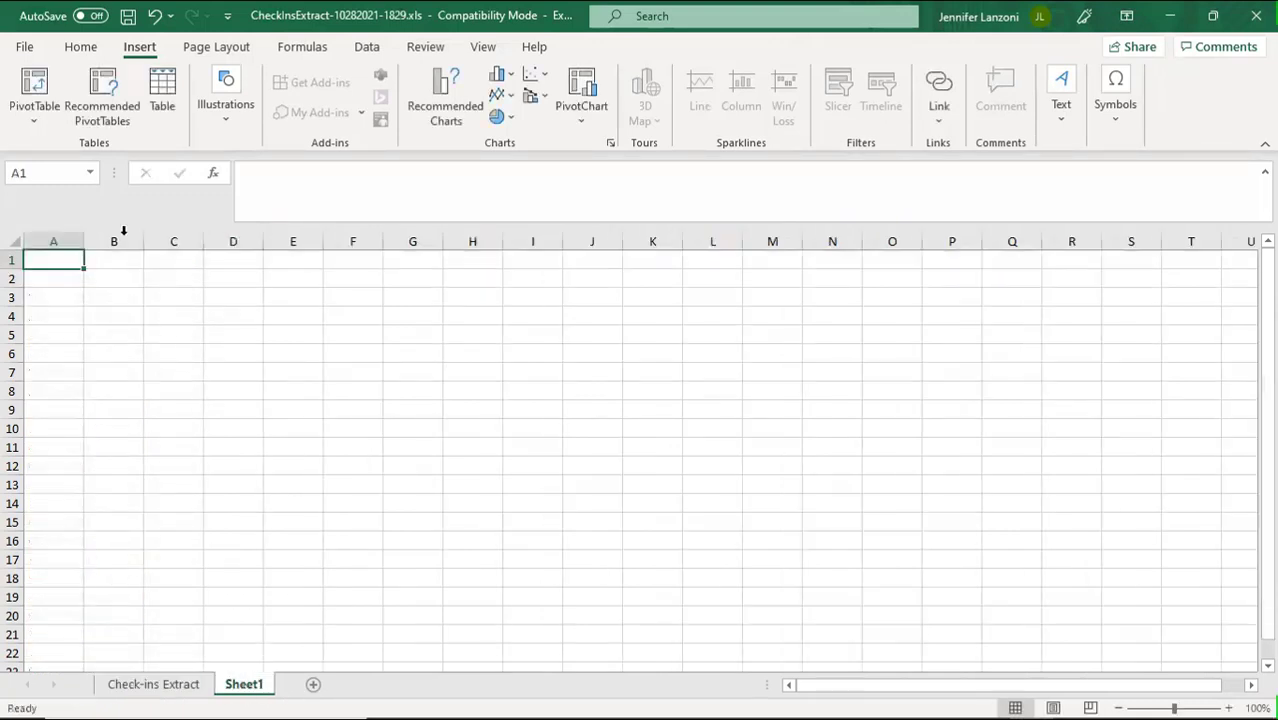
left_click(34, 86)
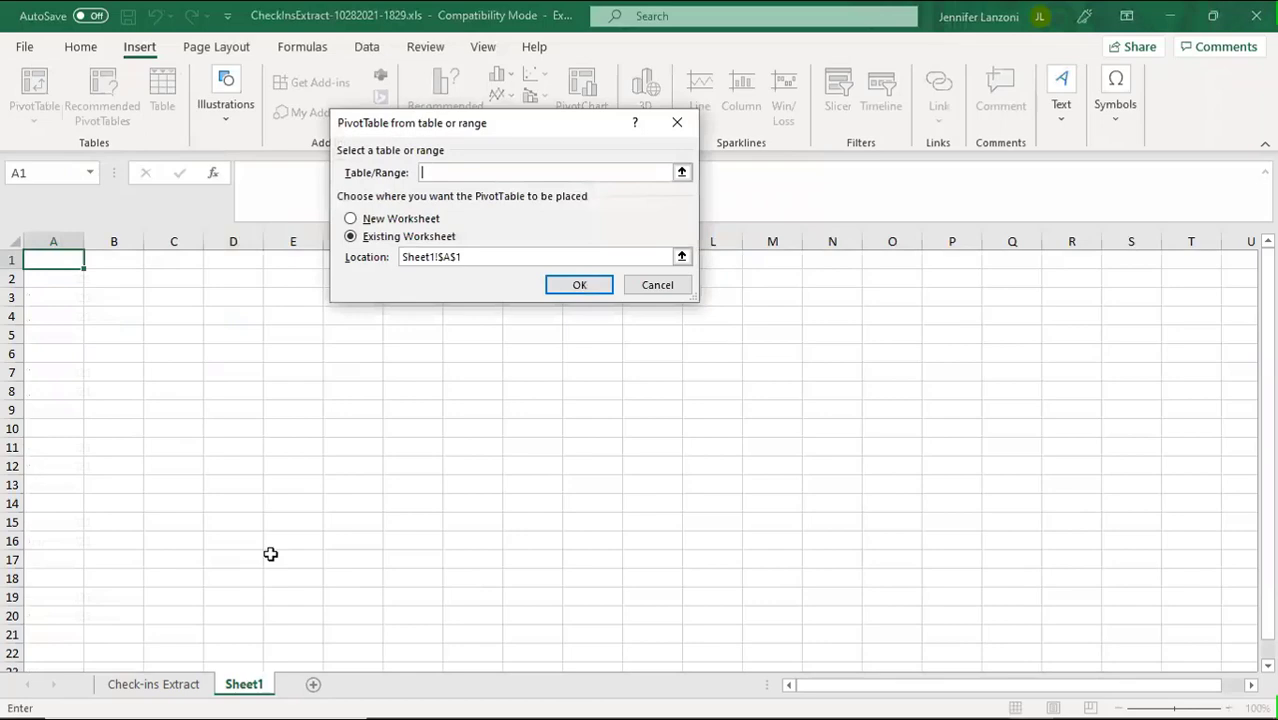
left_click(160, 686)
left_click_drag(187, 241, 60, 241)
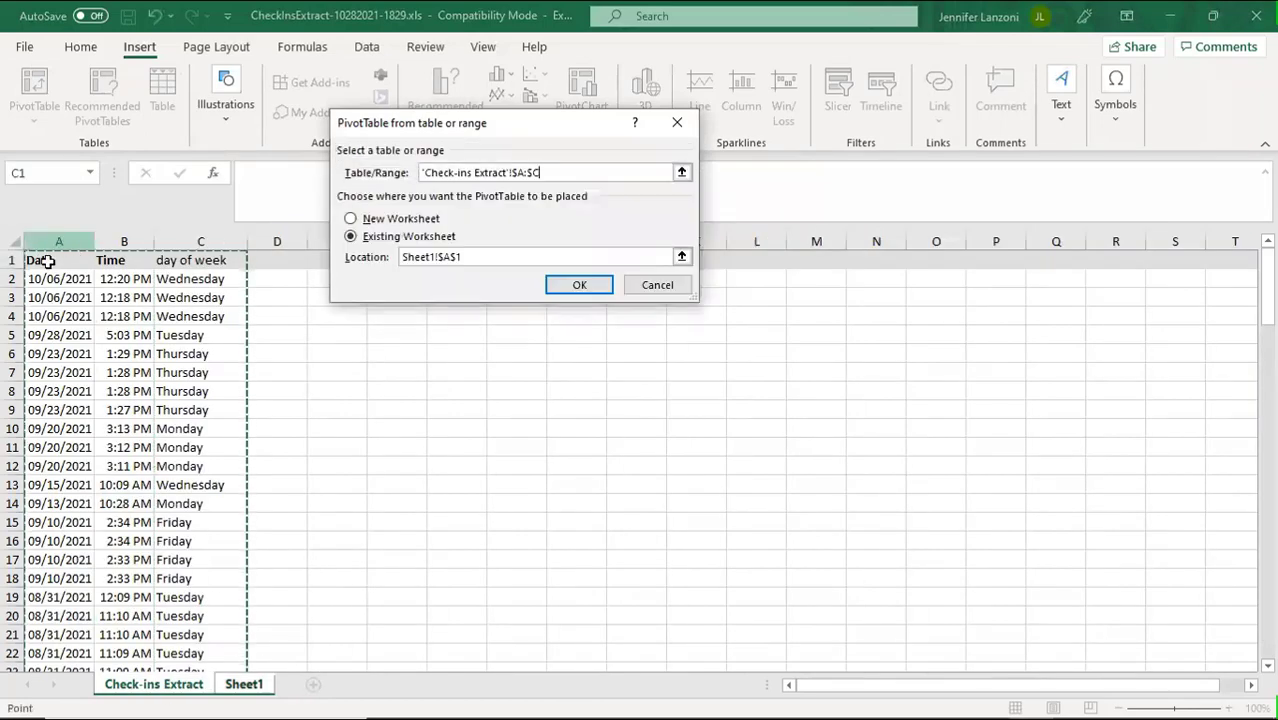
left_click(585, 286)
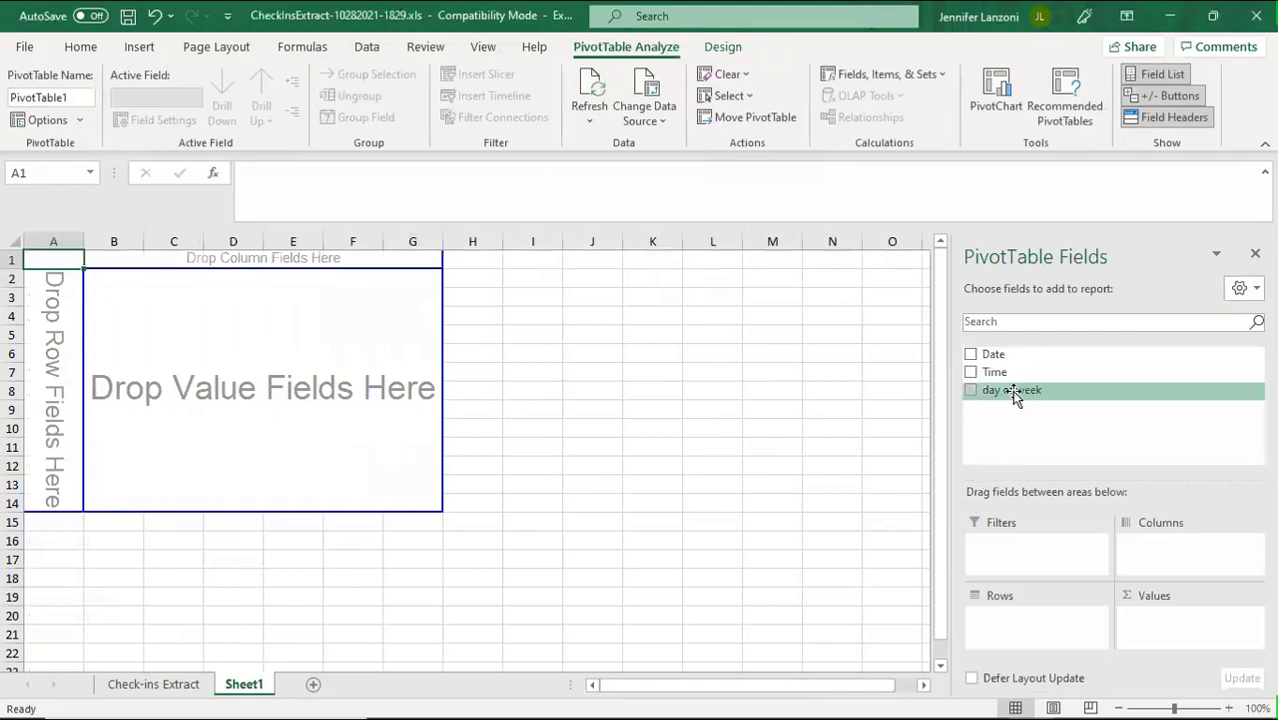
Lay out the PivotTable with day of week as rows, Time as columns and the count of Date as values
left_click_drag(1011, 390, 1057, 620)
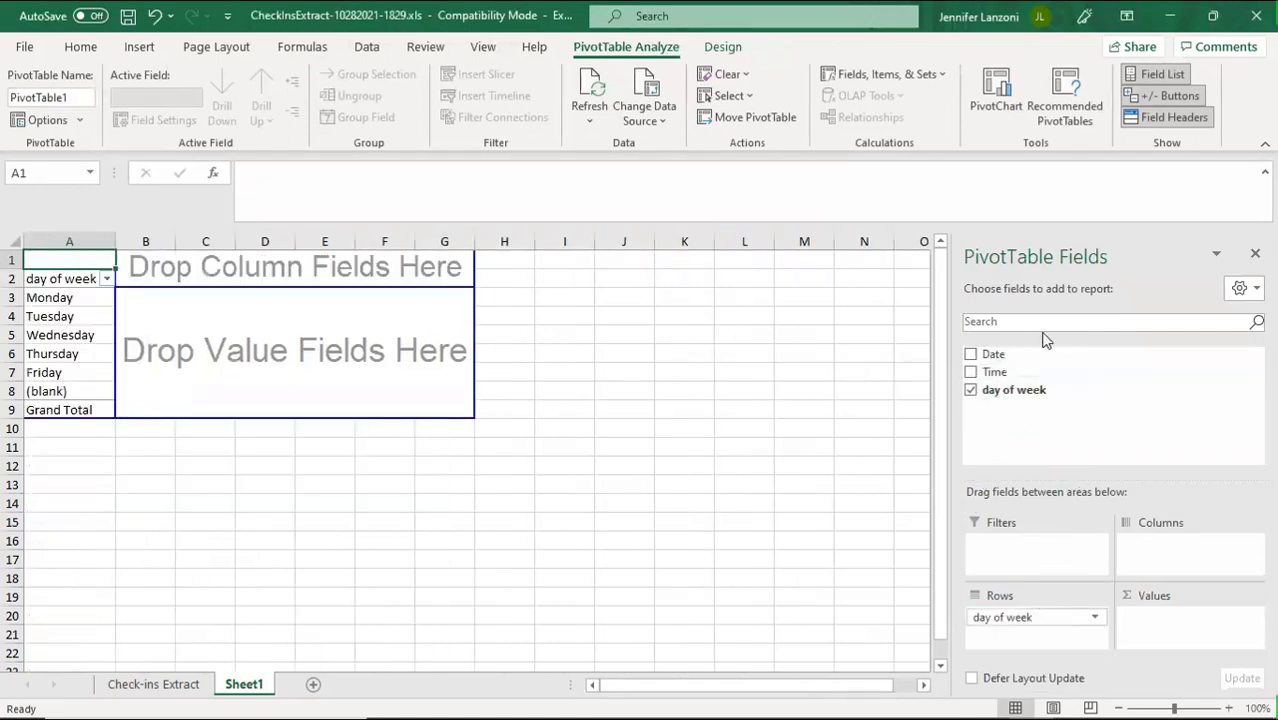
left_click_drag(1005, 370, 1188, 541)
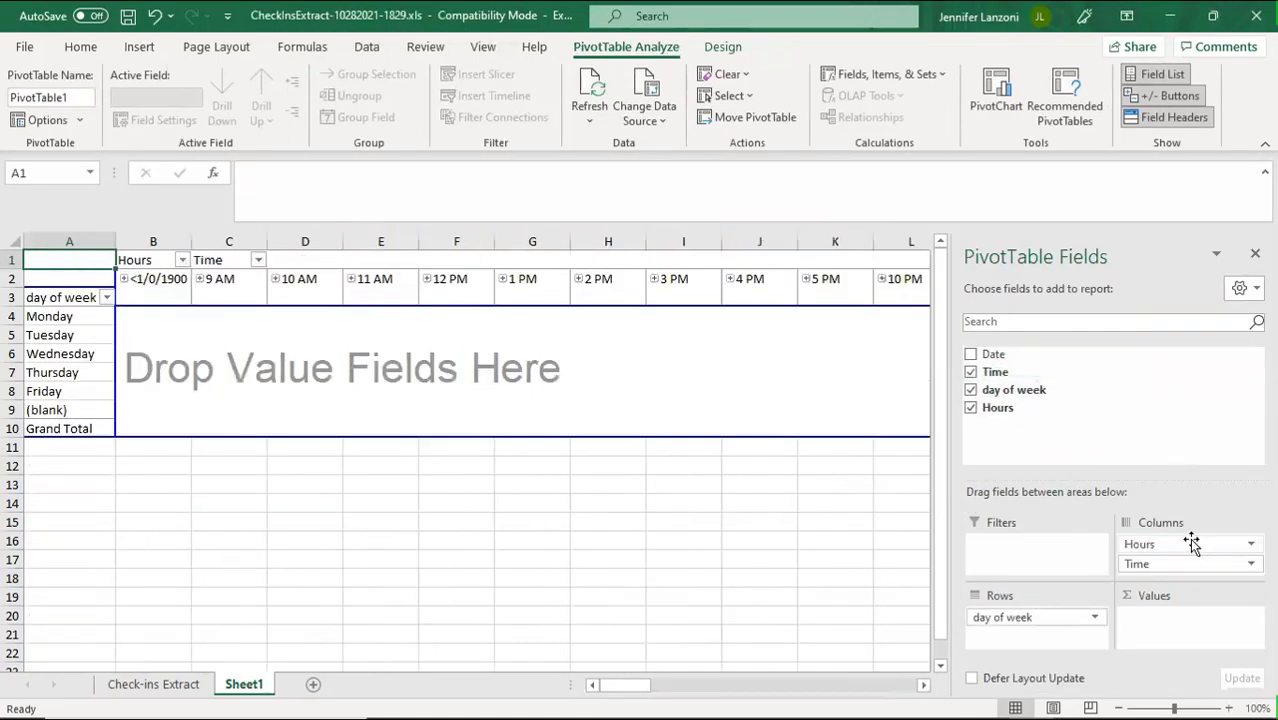
left_click_drag(1020, 358, 1188, 634)
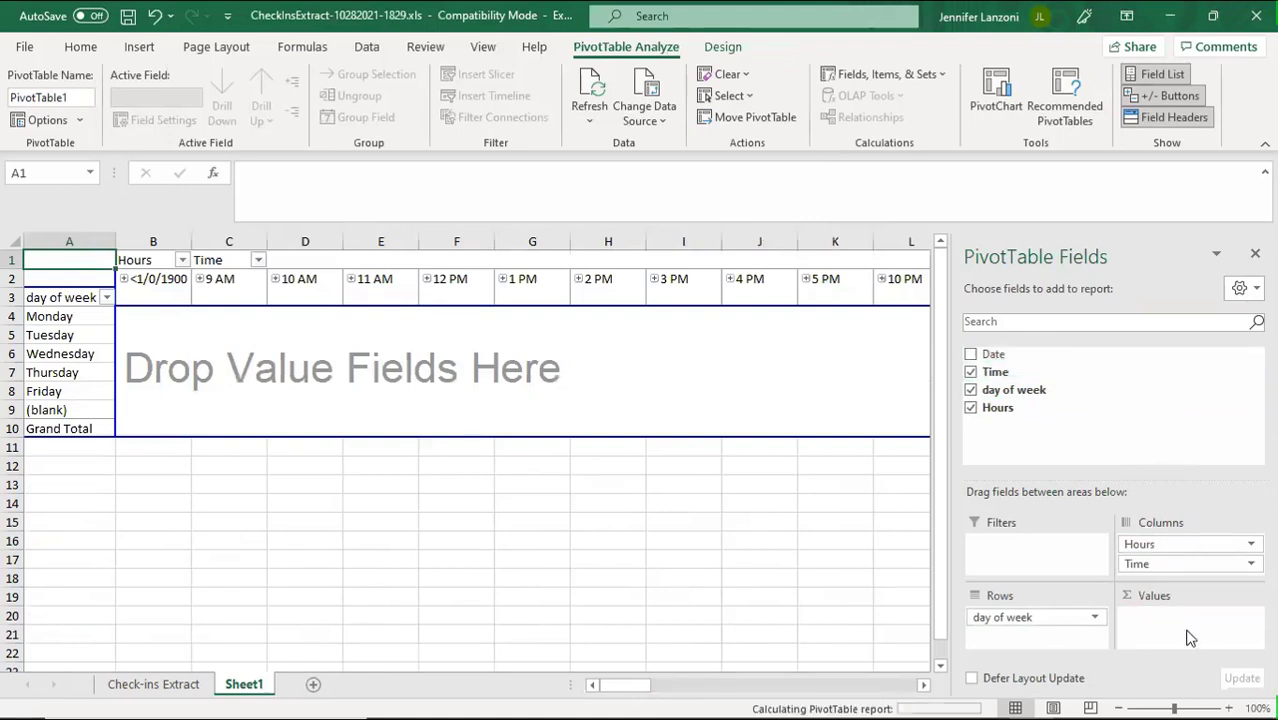
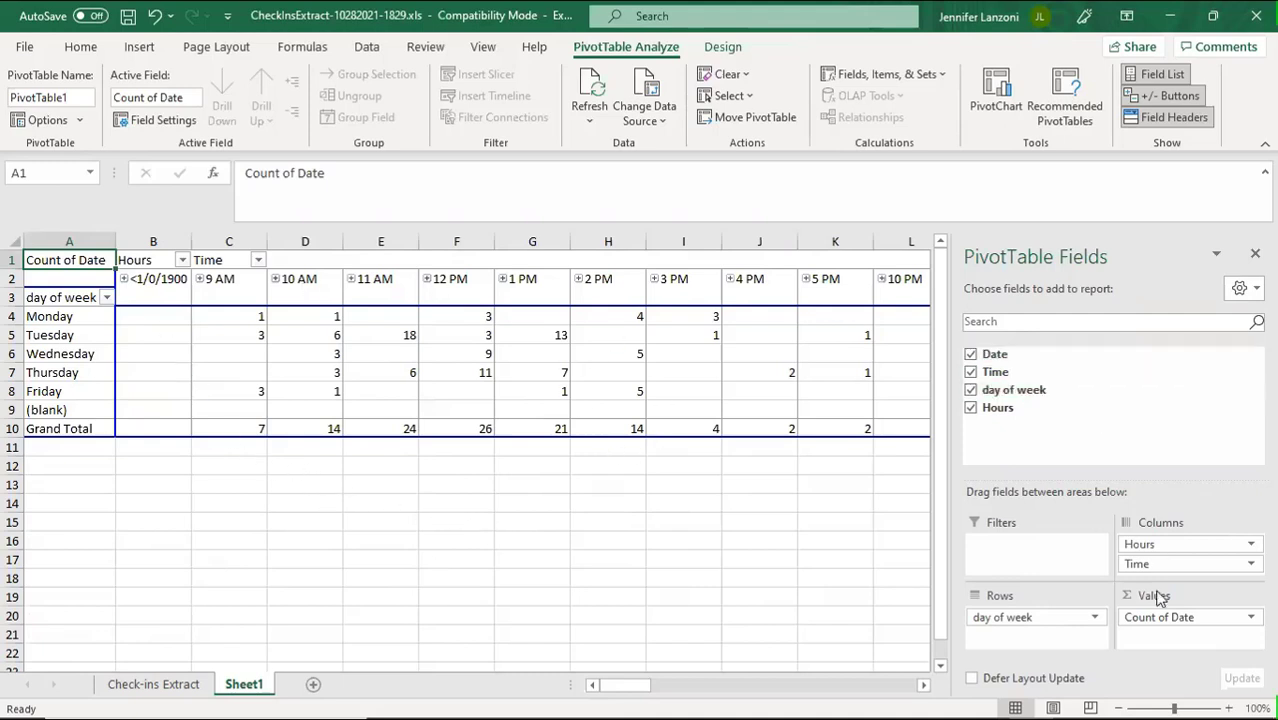
Remove Hours and Time from the PivotTable's columns, and try Date in the columns before removing it too, keeping only the day of week rows
left_click(1238, 543)
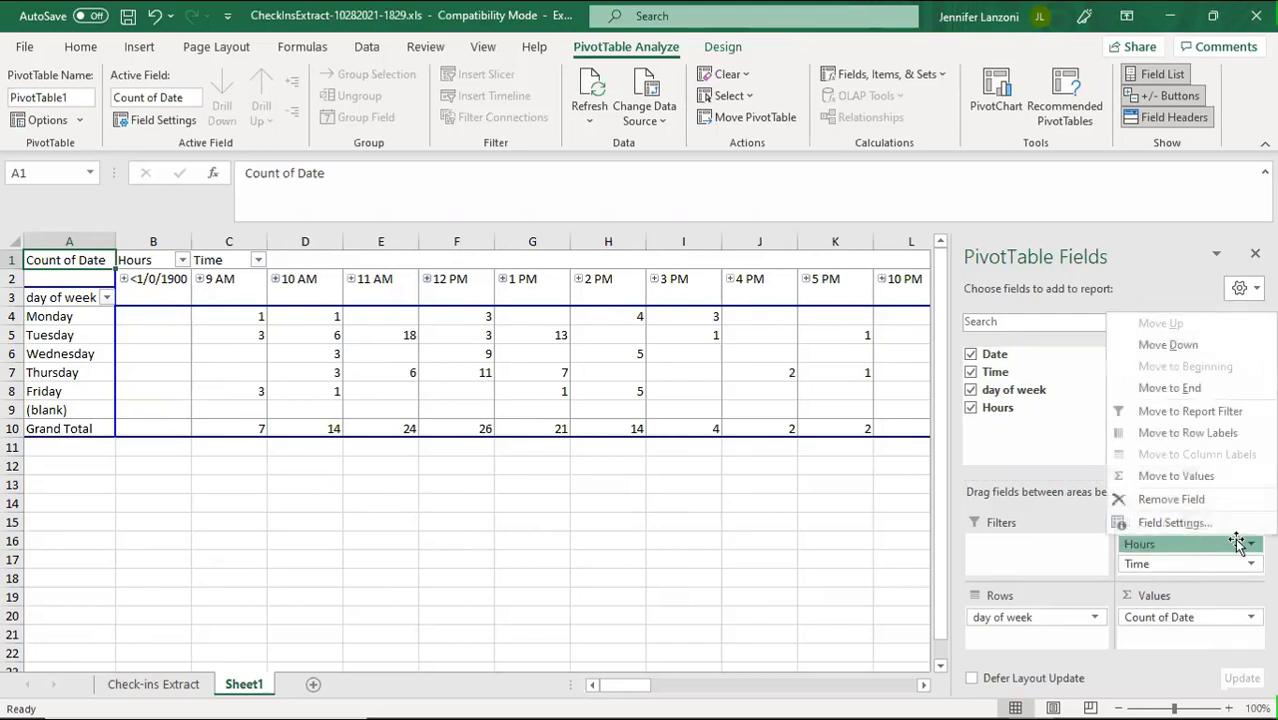
left_click(1230, 499)
left_click(1240, 543)
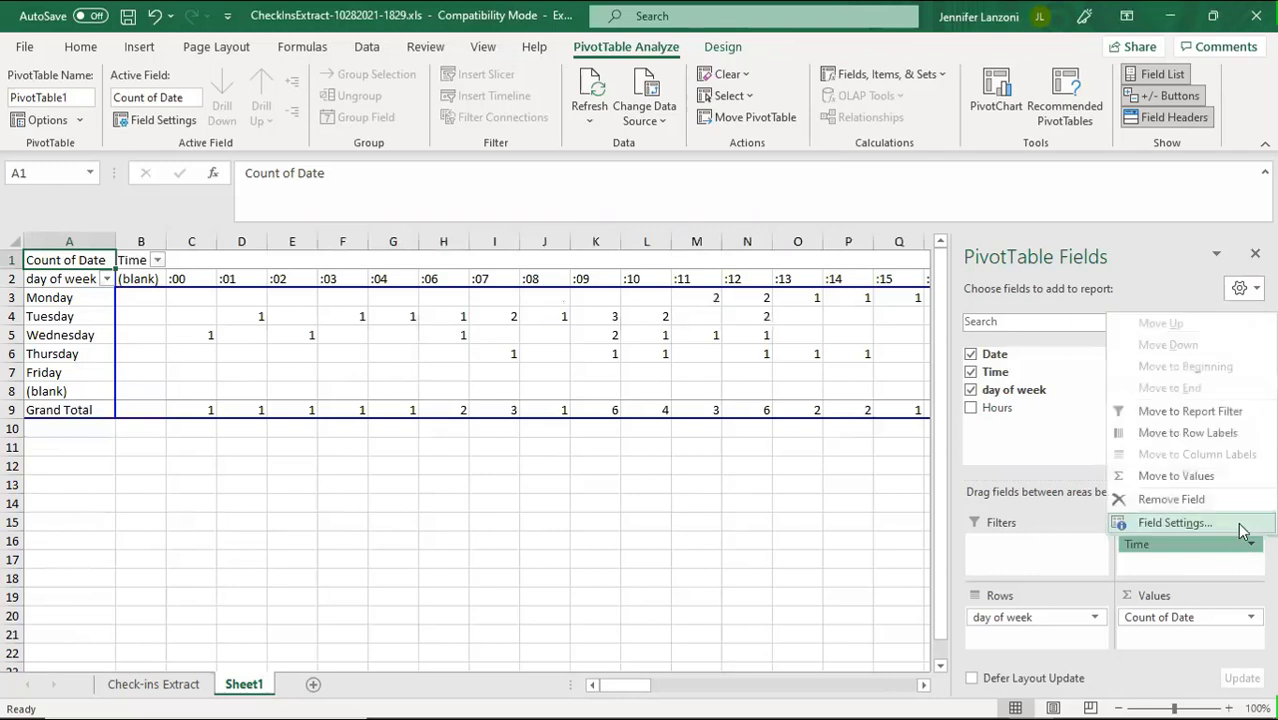
left_click(1200, 499)
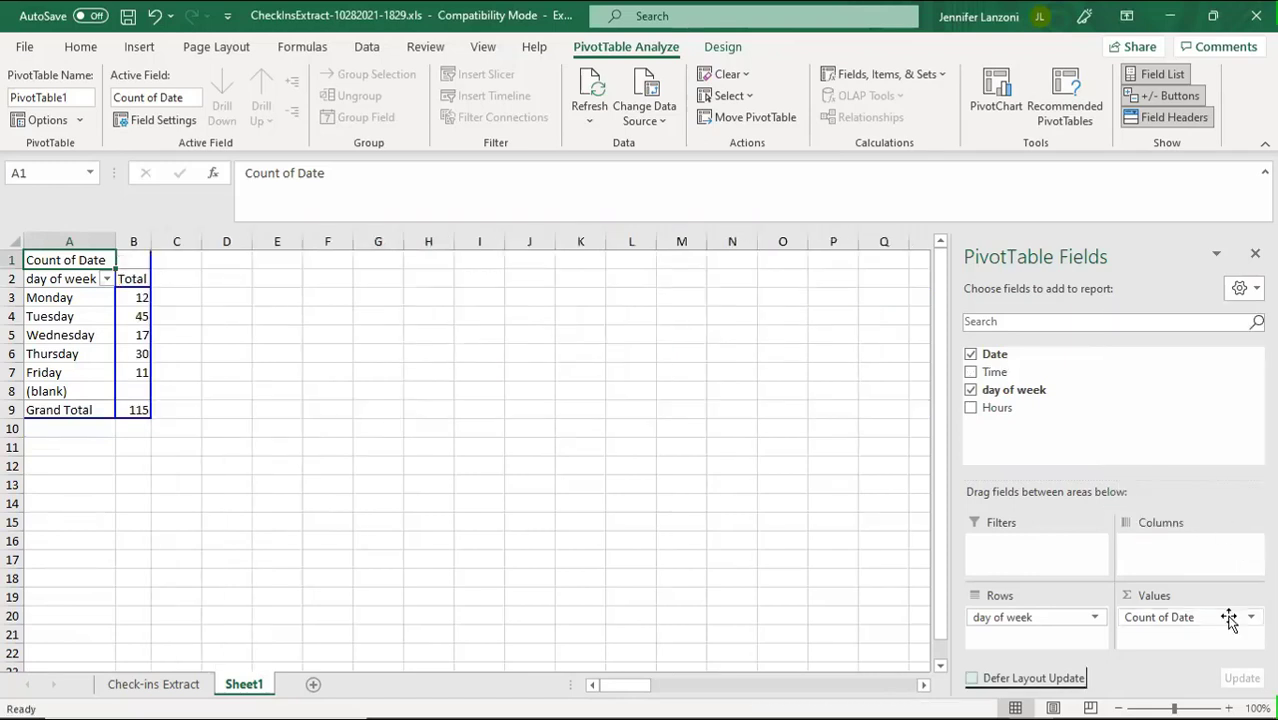
left_click_drag(1229, 620, 1195, 563)
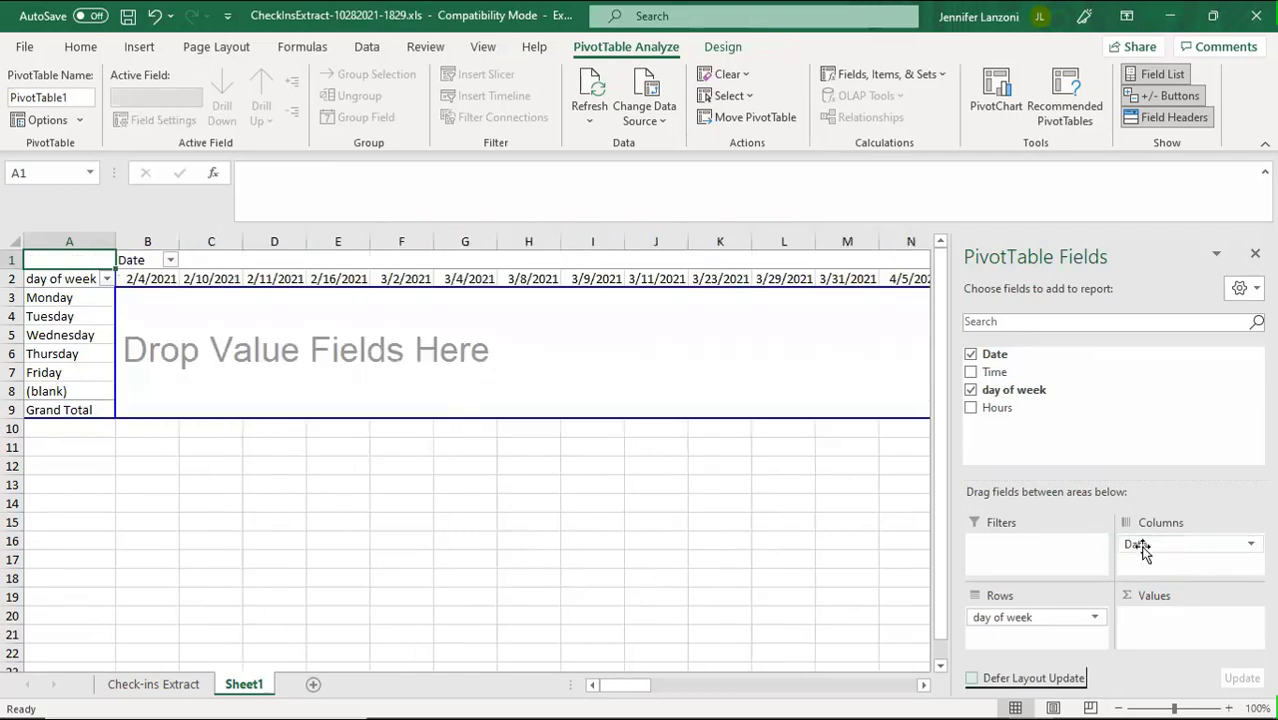
left_click_drag(1190, 543, 1120, 485)
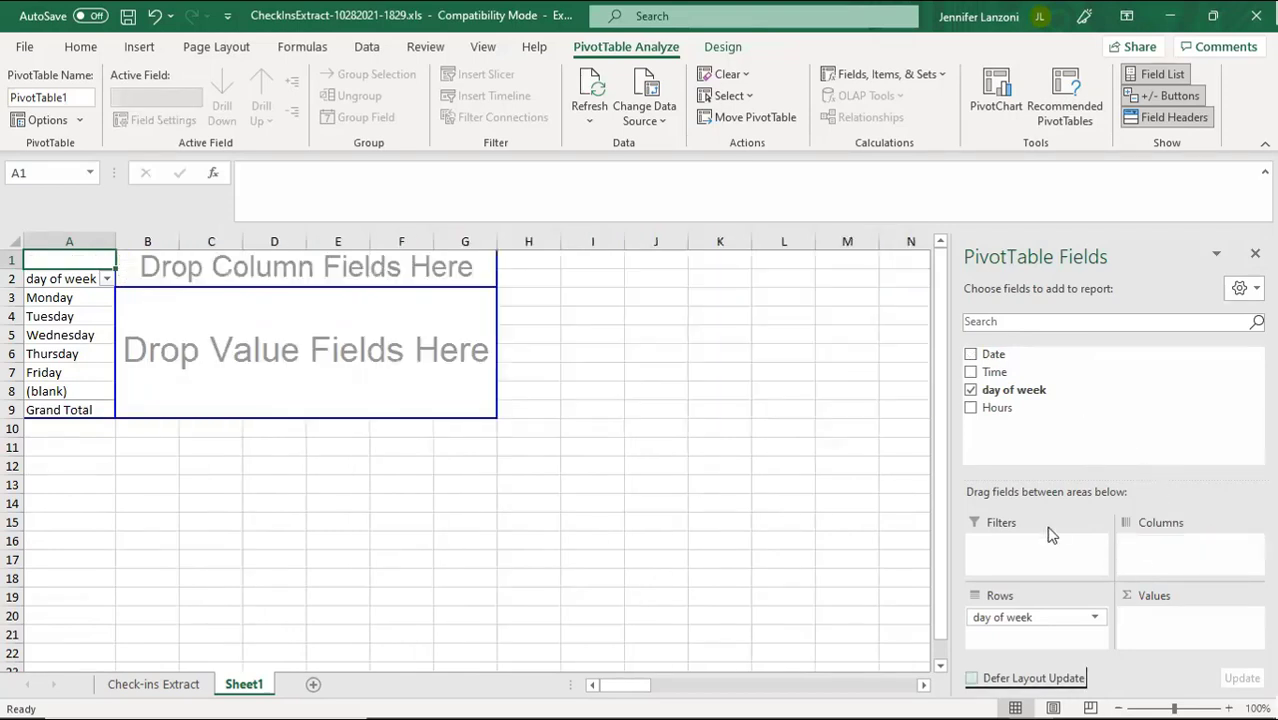
Look back over the Check-ins Extract and PivotTable sheets, and close the workbook without saving its changes
left_click(188, 686)
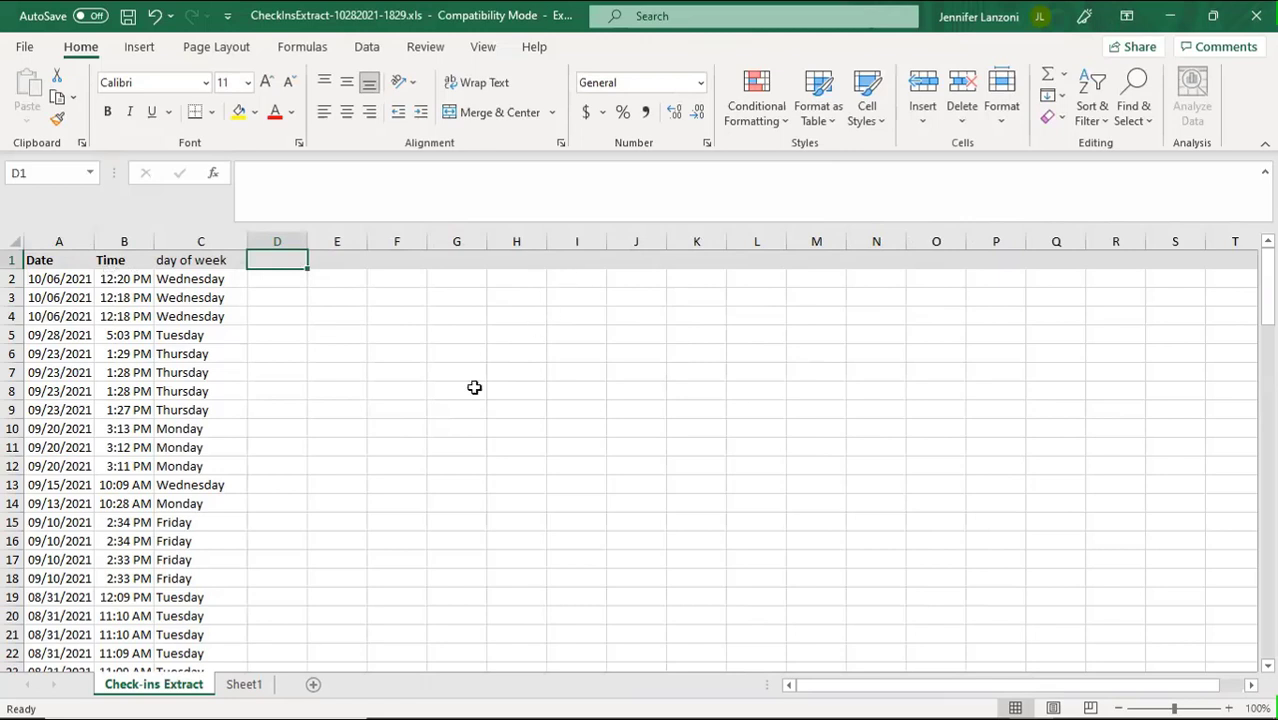
left_click(244, 685)
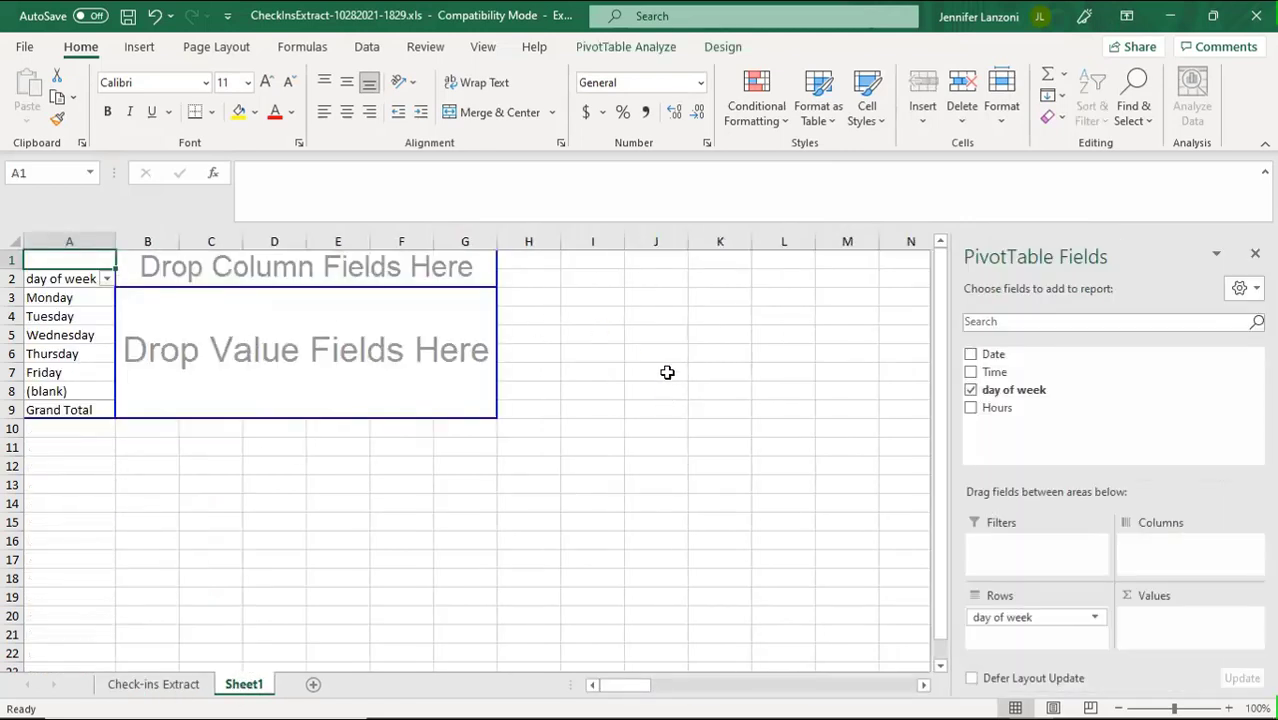
left_click(172, 682)
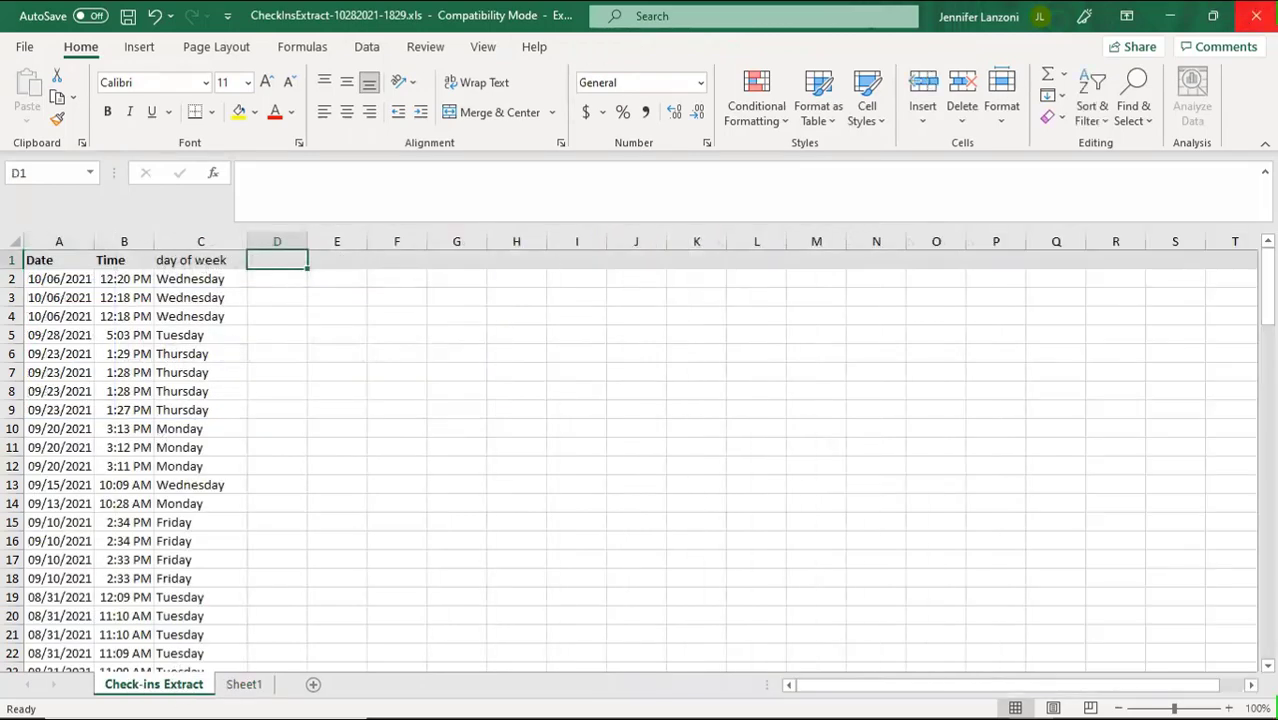
left_click(1247, 20)
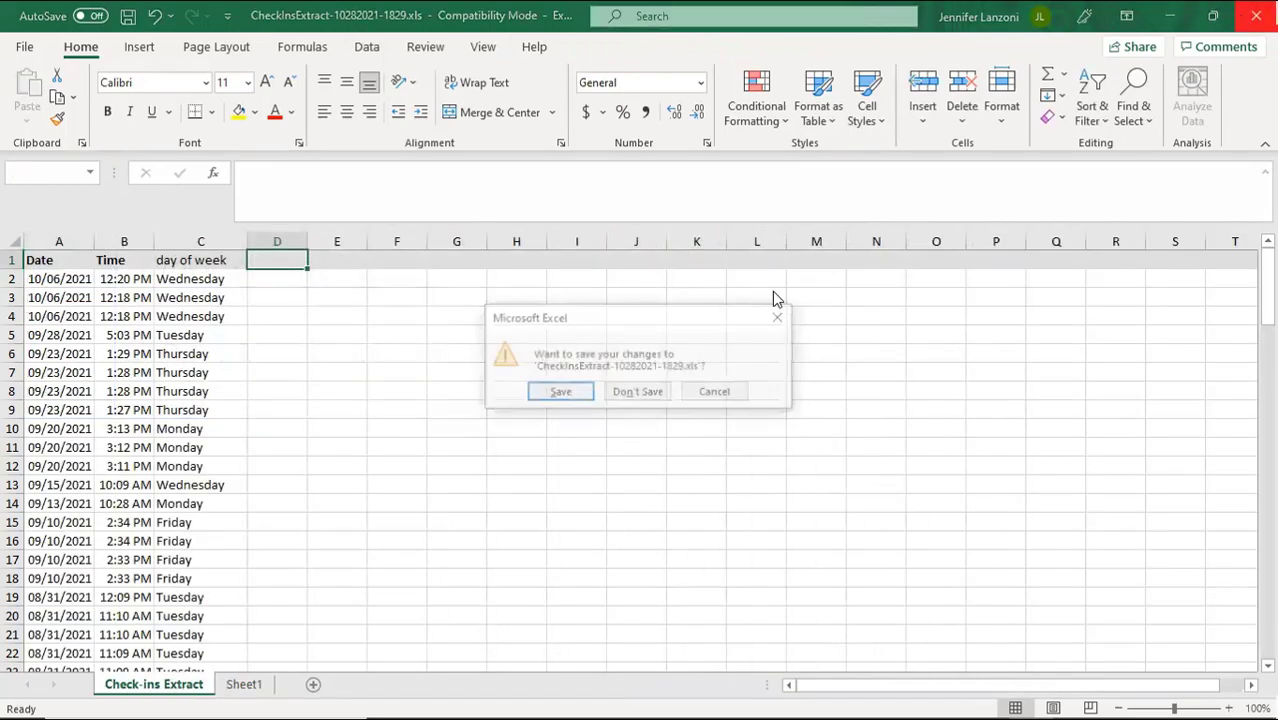
left_click(638, 391)
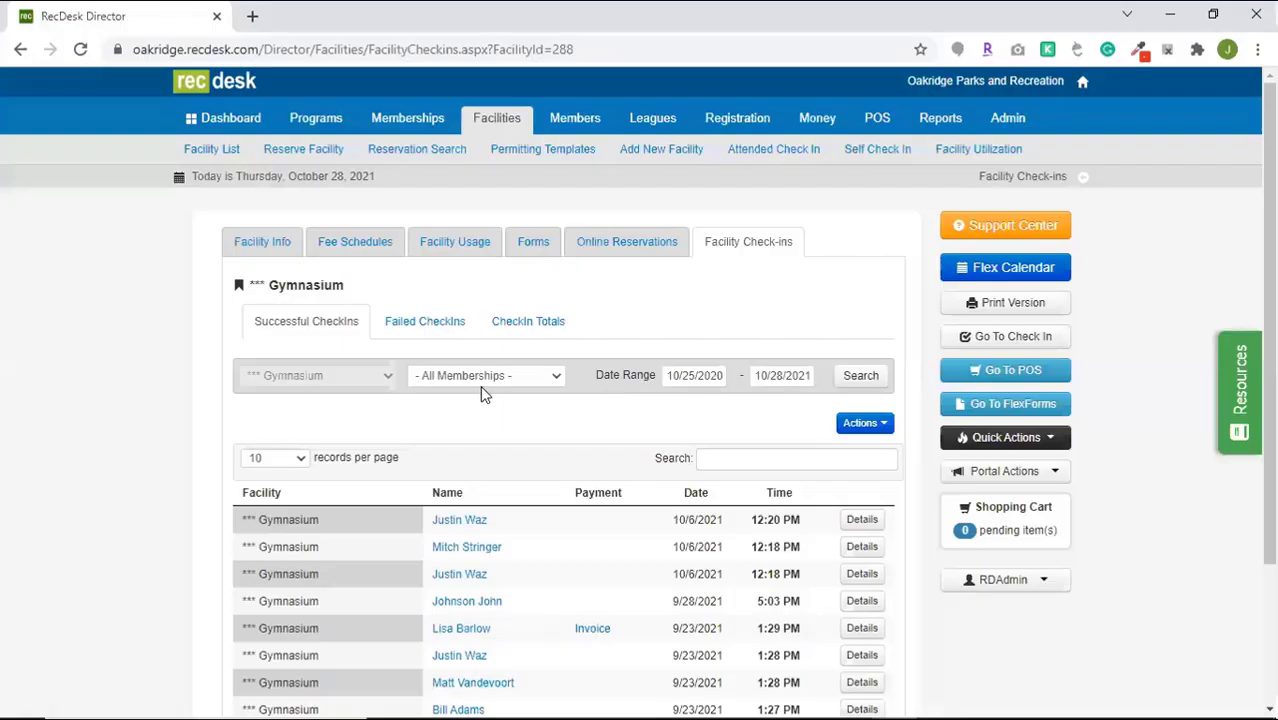
Open RecDesk's member list search, show its advanced options, and look through the available filters
left_click(583, 117)
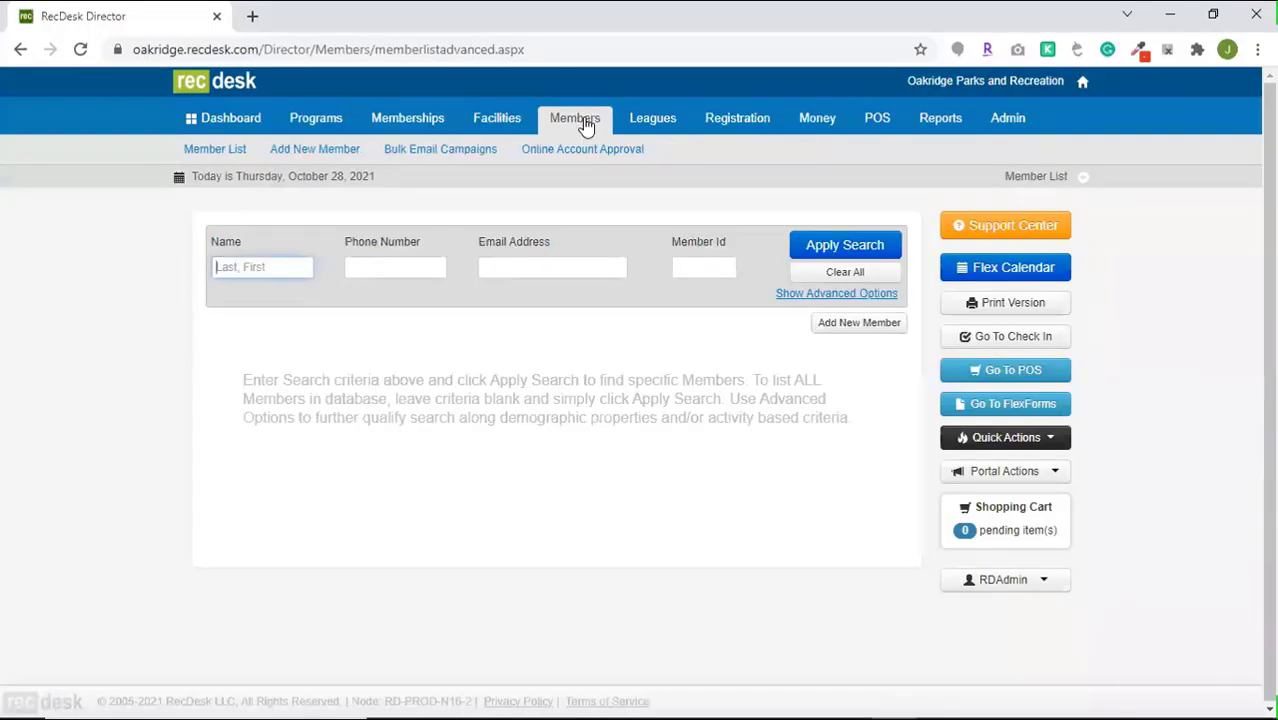
left_click(808, 295)
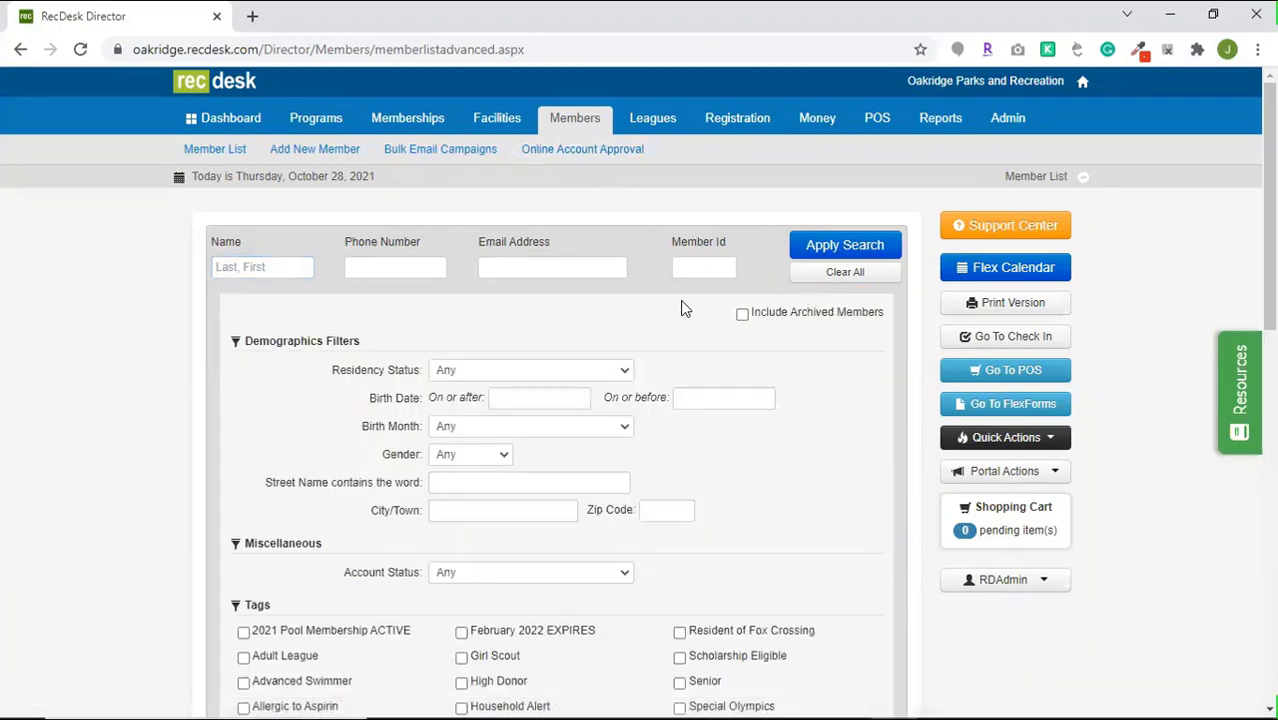
scroll(684, 309, "down", 2)
scroll(684, 309, "up", 2)
scroll(700, 460, "down", 5)
scroll(640, 480, "down", 5)
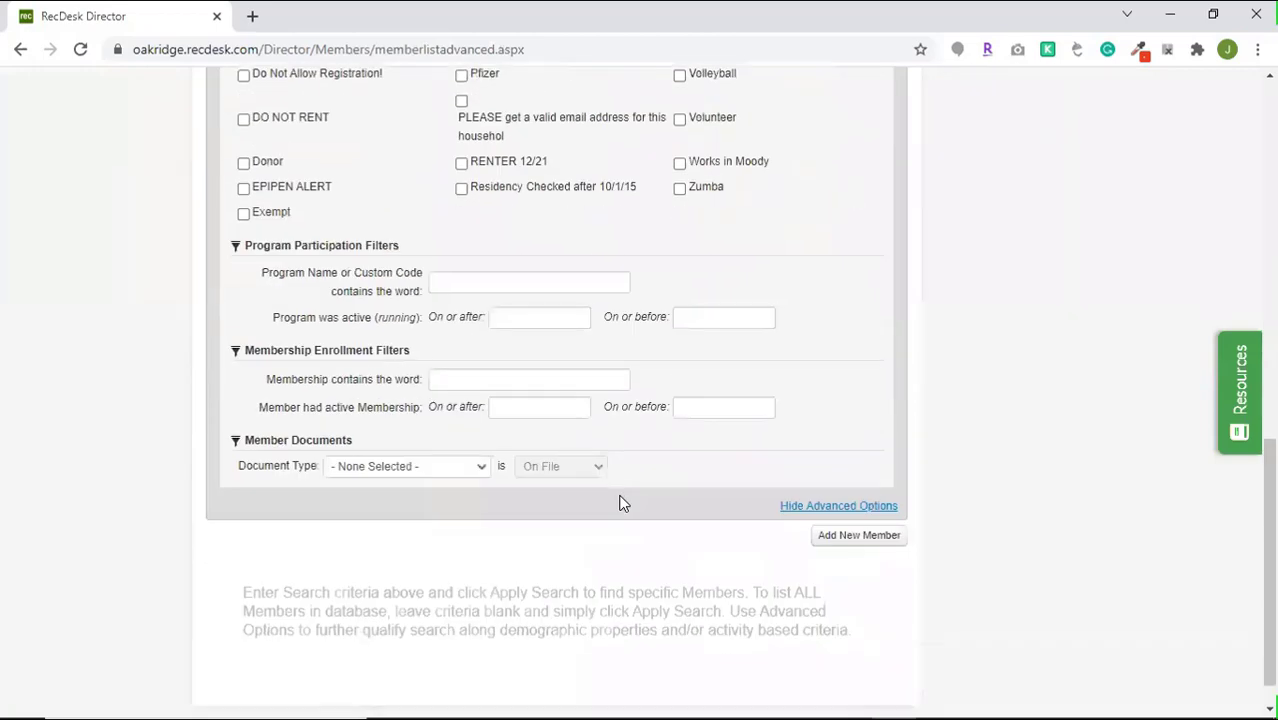
Search for members in programs containing "camp" that were active on or after 04/01/2021 and on or before 10/28/2021, and look through the results
left_click(479, 283)
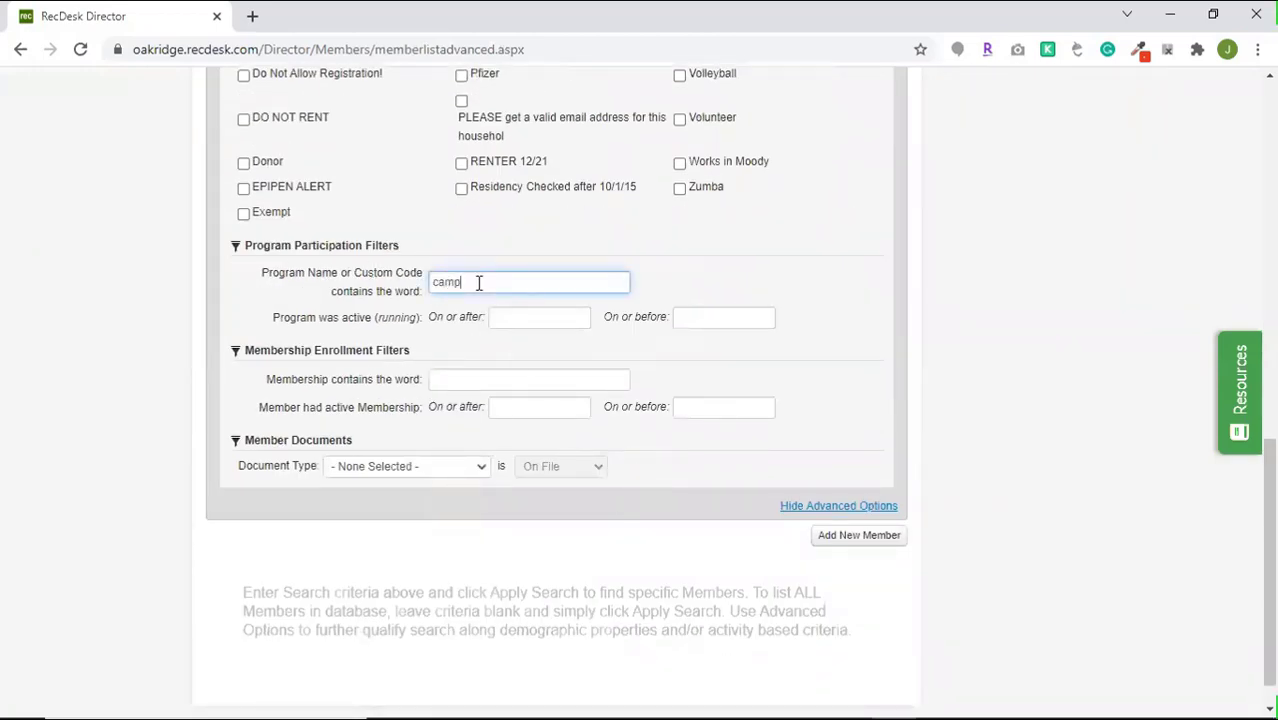
key("Tab")
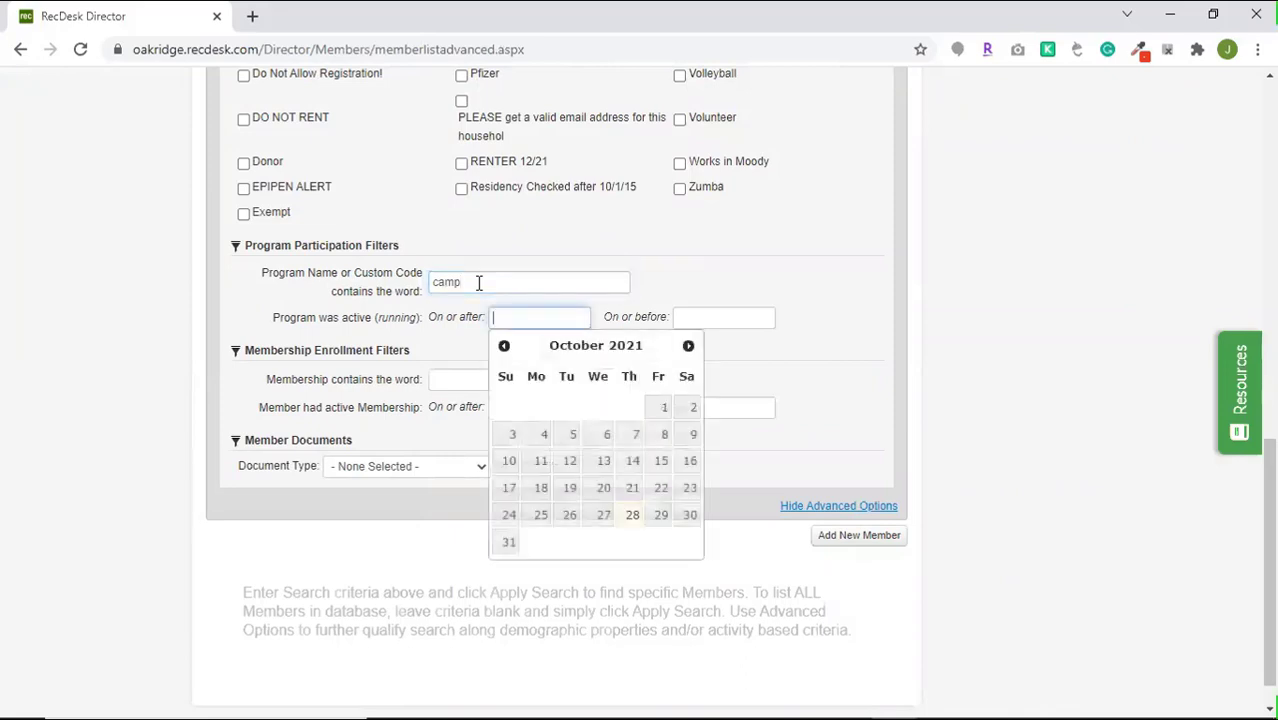
type("4/1/2021")
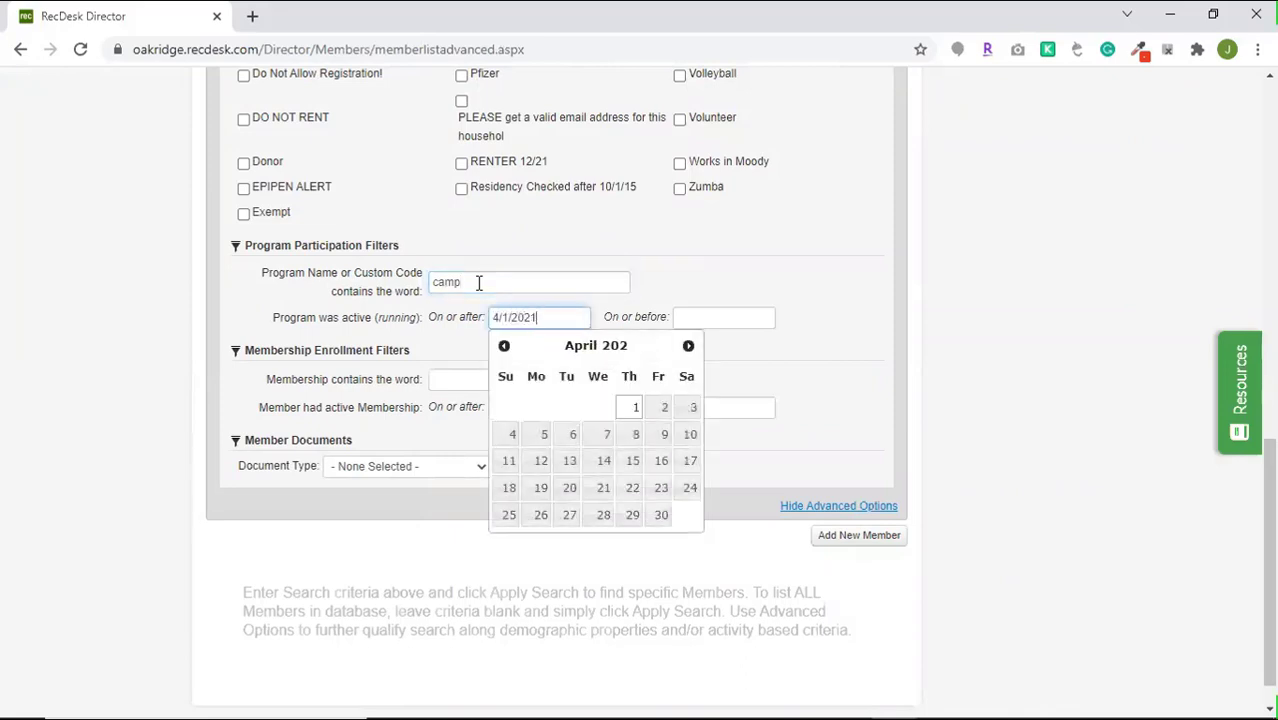
left_click(639, 408)
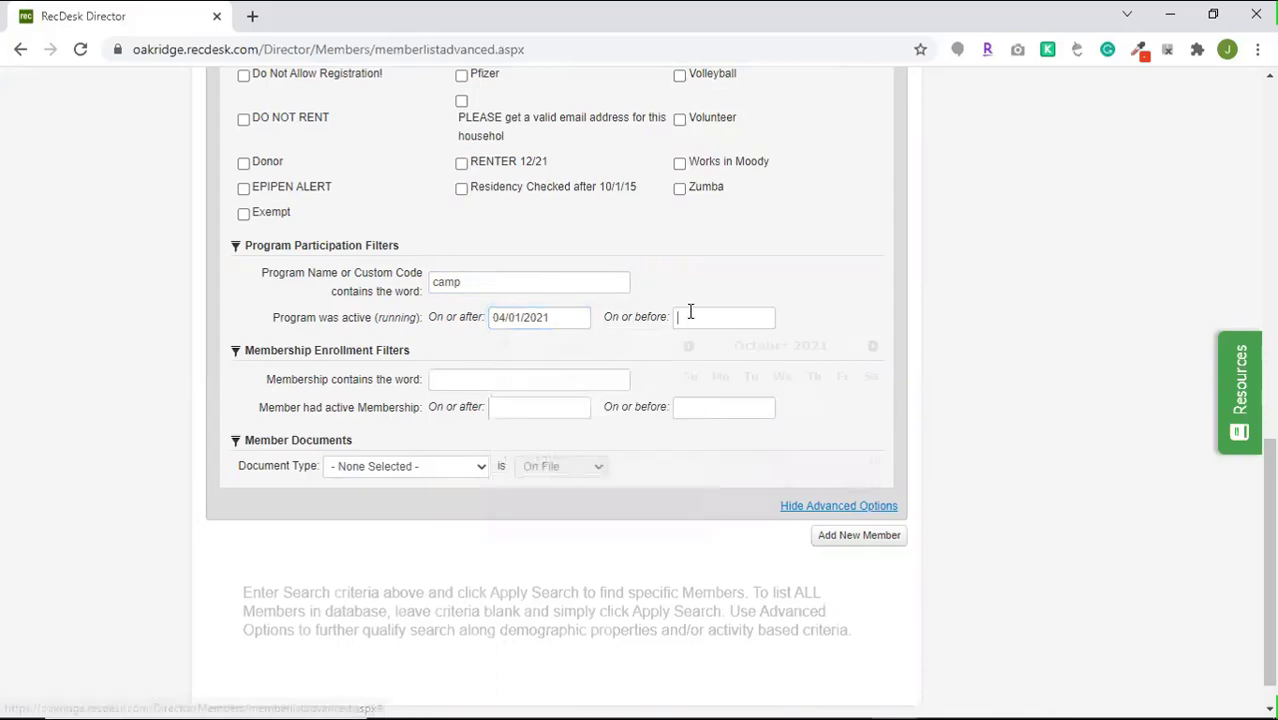
left_click(690, 315)
left_click(817, 515)
scroll(800, 352, "up", 15)
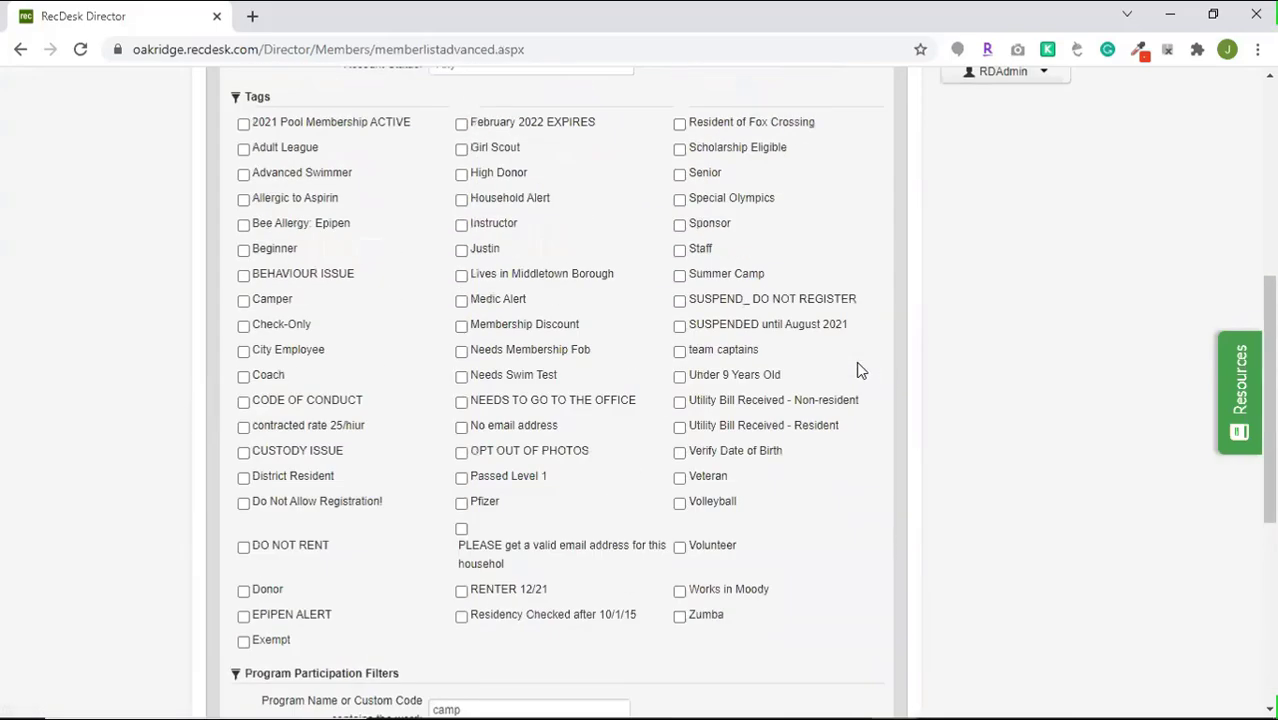
left_click(841, 247)
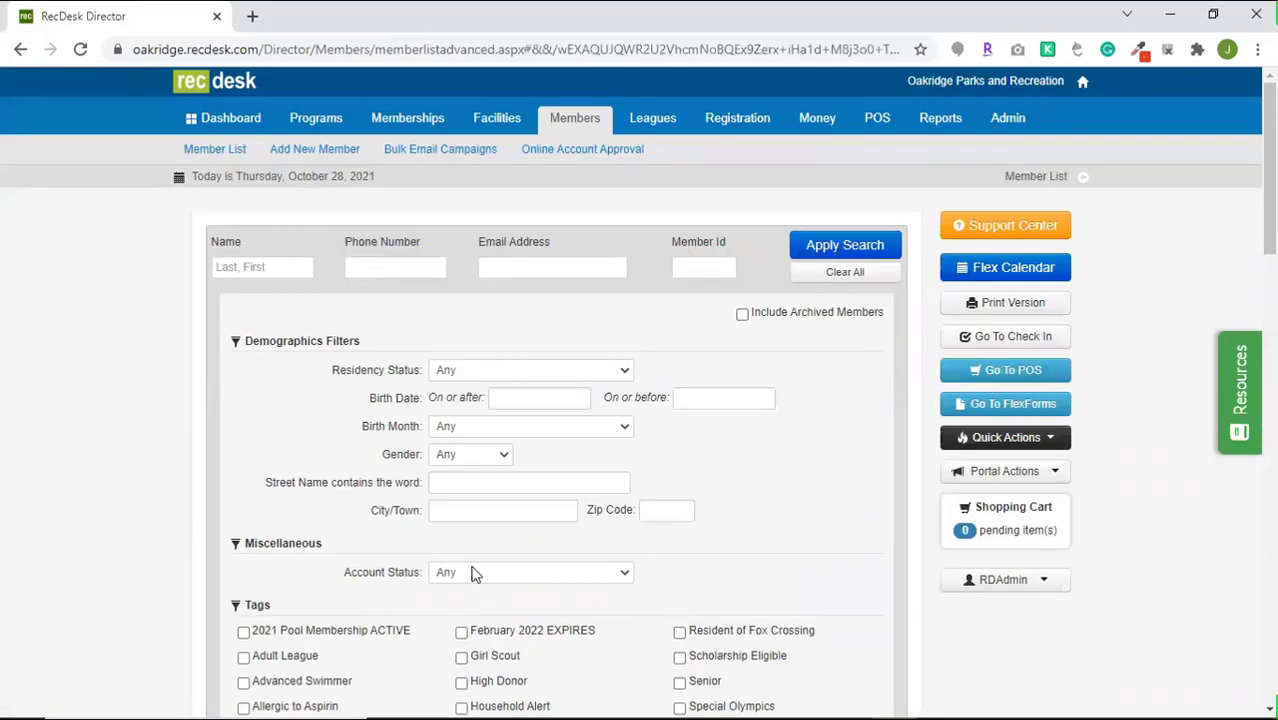
scroll(472, 577, "down", 5)
scroll(472, 577, "down", 15)
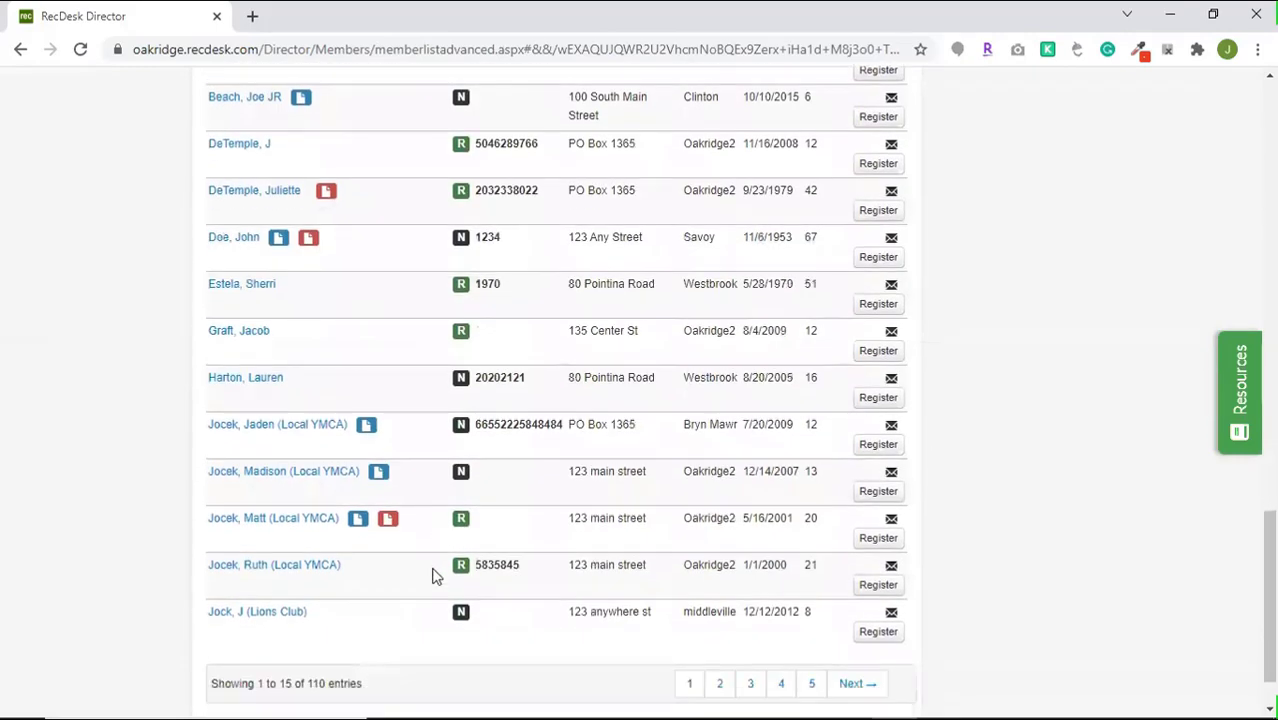
scroll(563, 589, "up", 6)
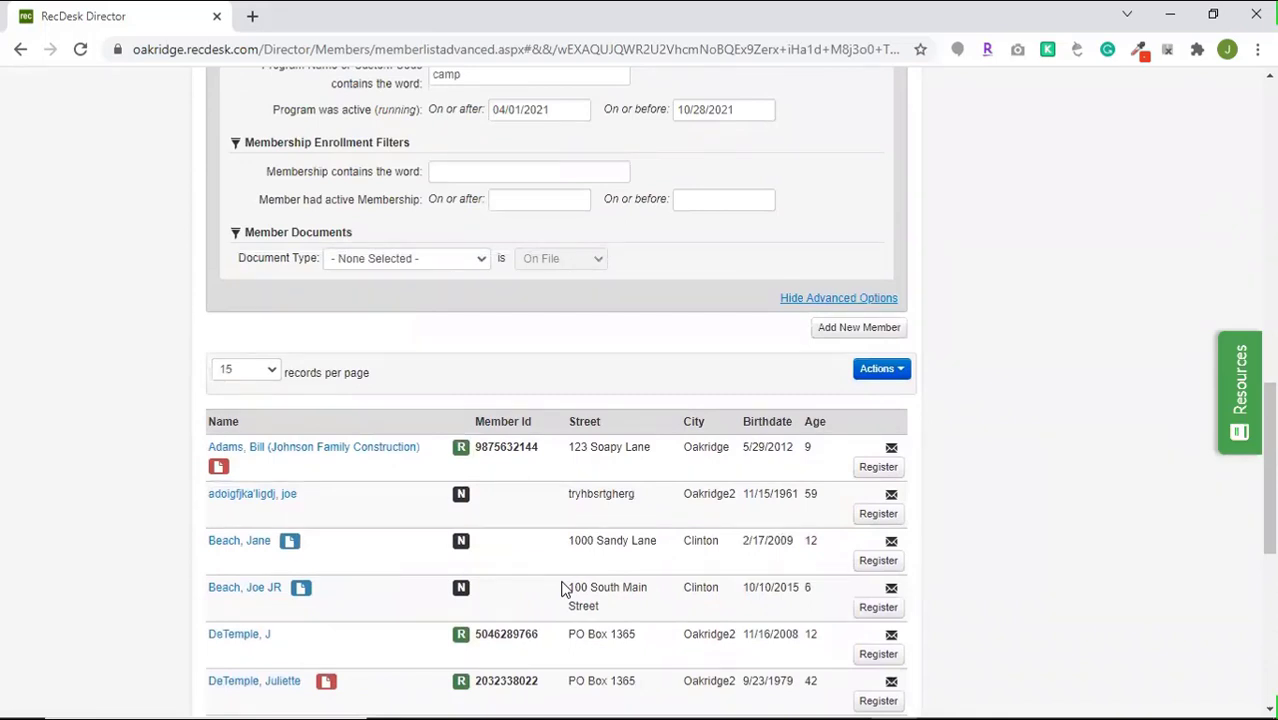
Create a new bulk email campaign and open its recipient selection
scroll(600, 572, "up", 12)
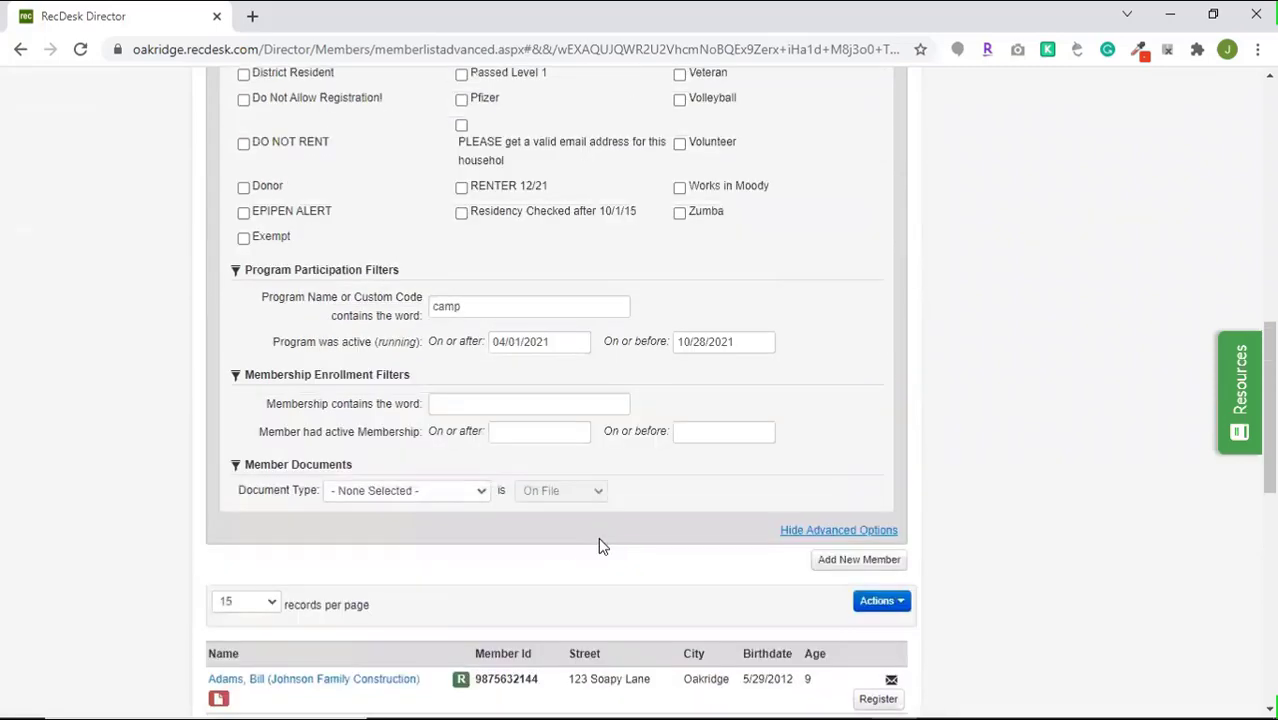
scroll(602, 533, "up", 1)
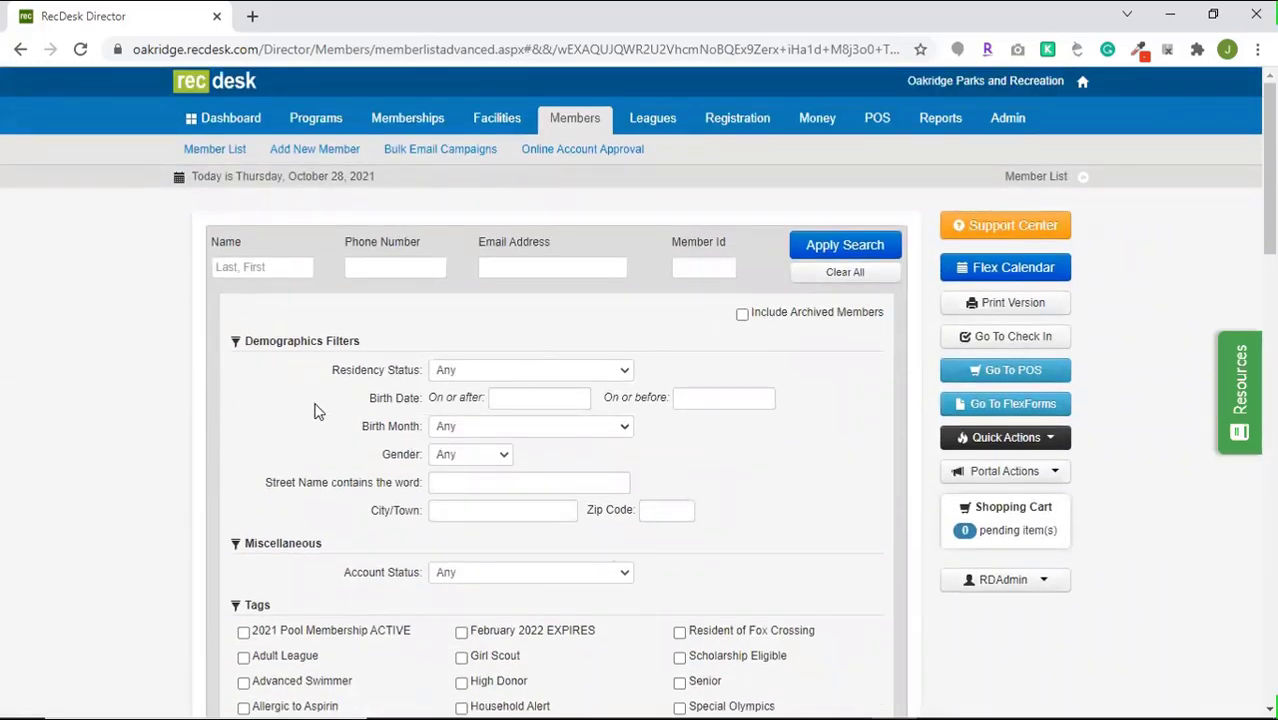
left_click(472, 156)
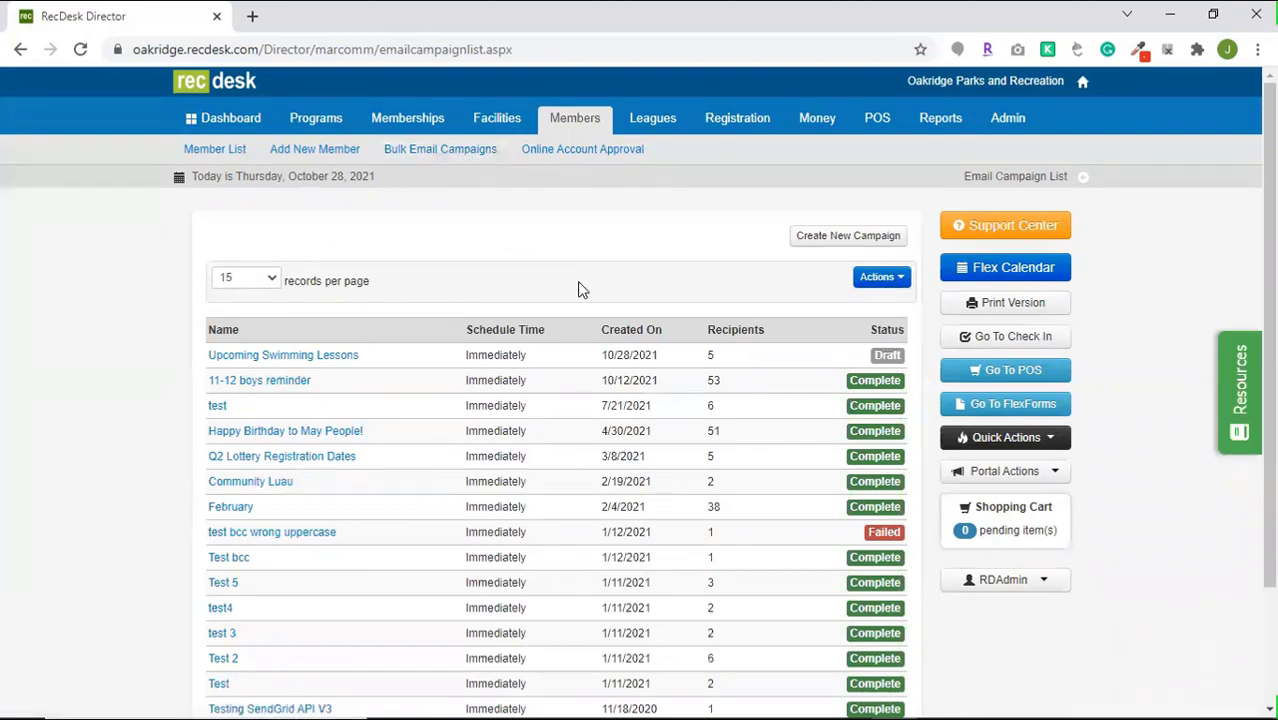
left_click(827, 242)
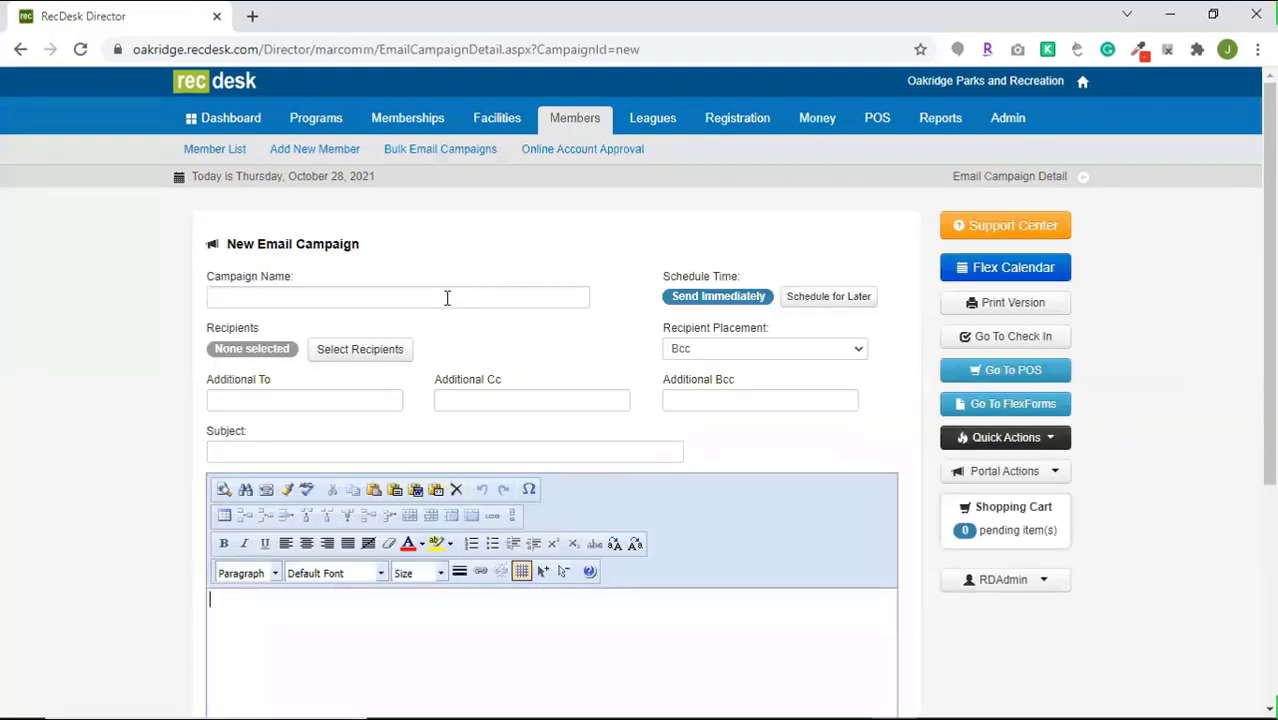
scroll(420, 250, "down", 2)
left_click(388, 164)
scroll(760, 220, "up", 2)
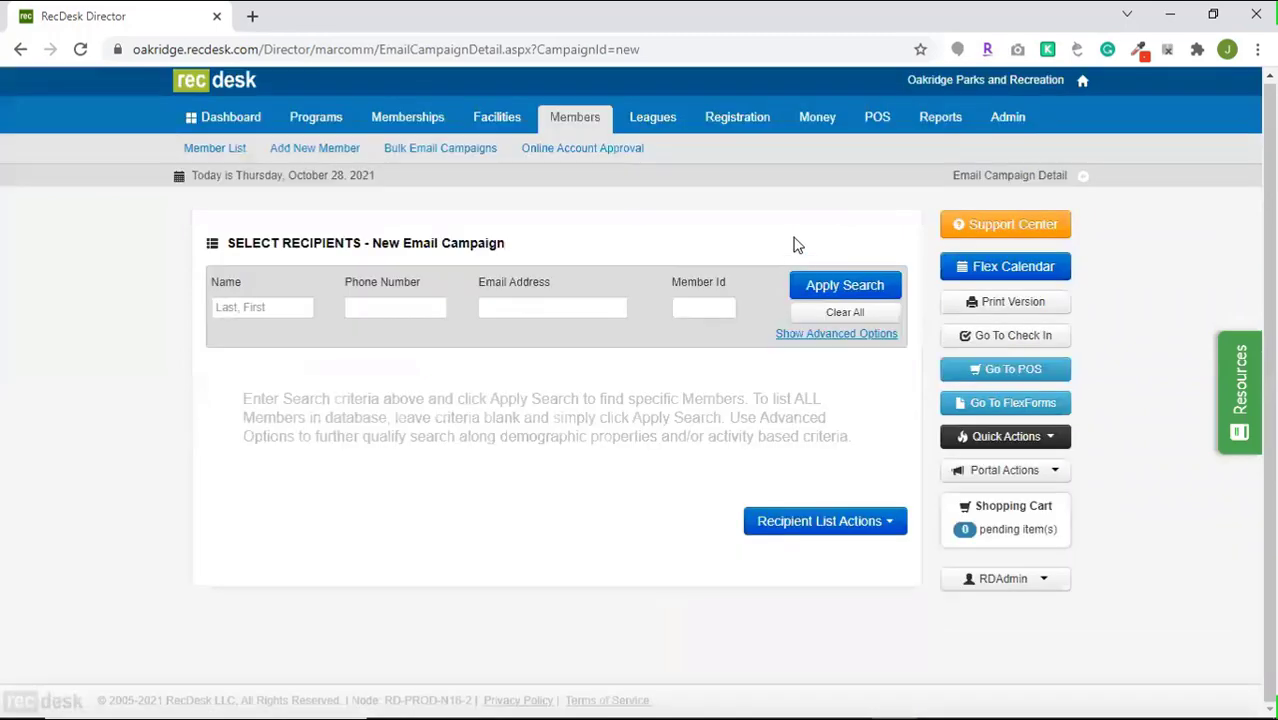
Filter the campaign recipients by programs containing "camp" that were active on or after 04/01/2021 and on or before 10/28/2021
left_click(827, 334)
scroll(588, 445, "down", 5)
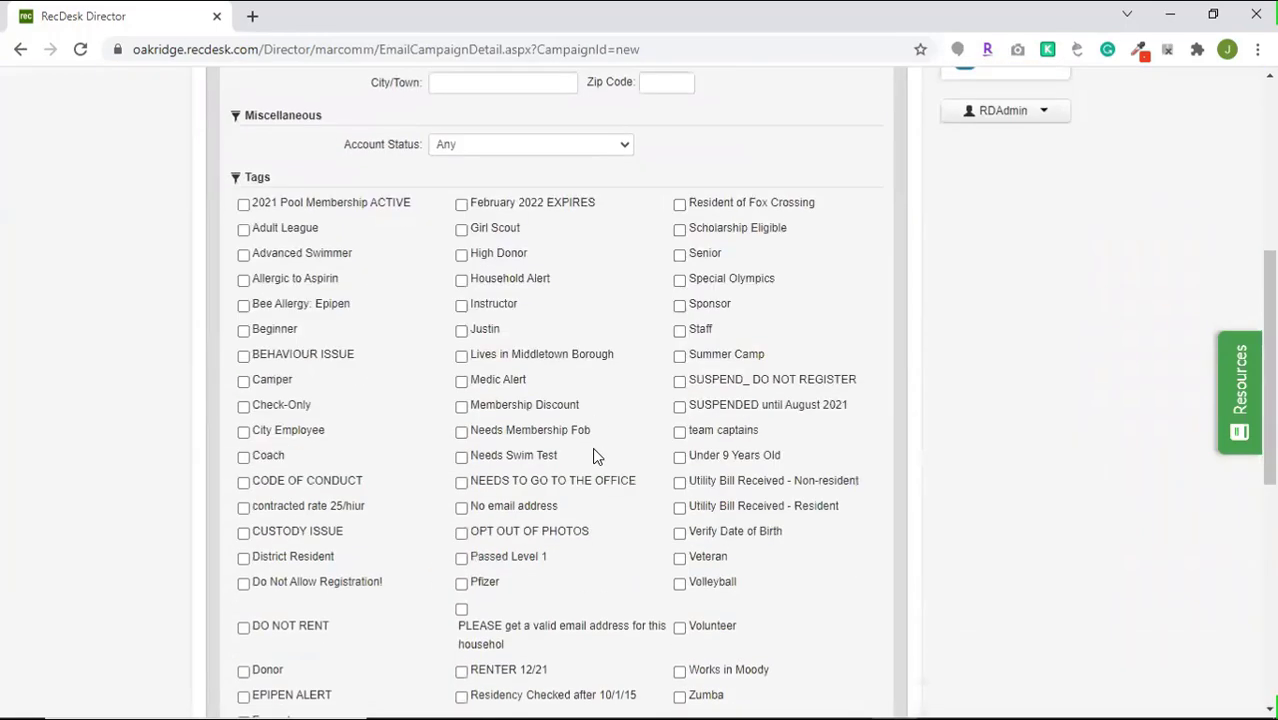
scroll(593, 455, "down", 5)
left_click(497, 231)
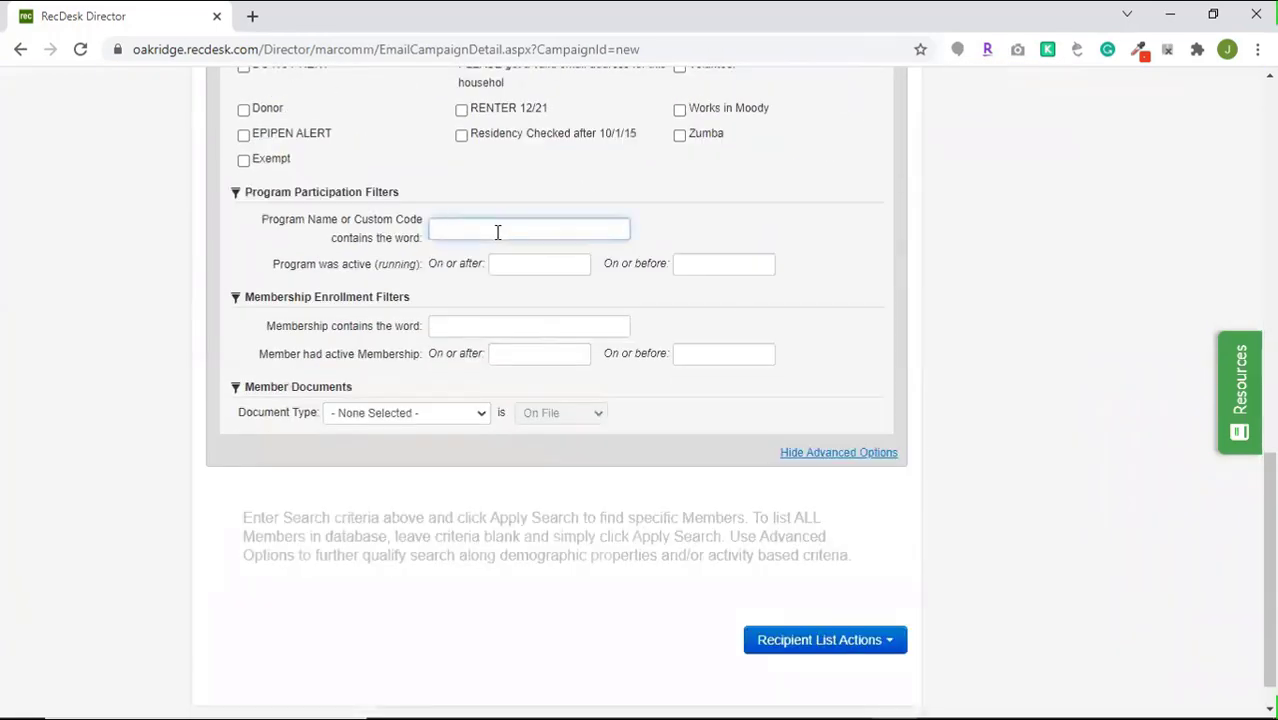
type("camp")
key("Tab")
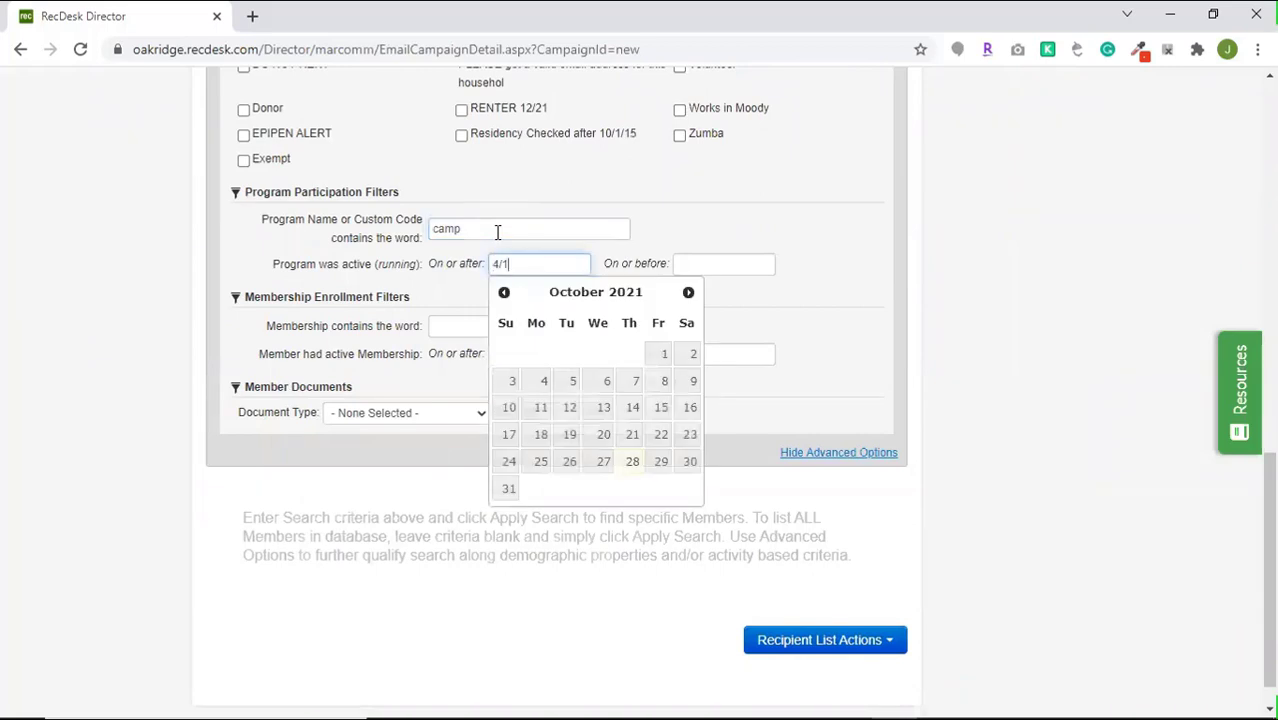
type("4/1/2021")
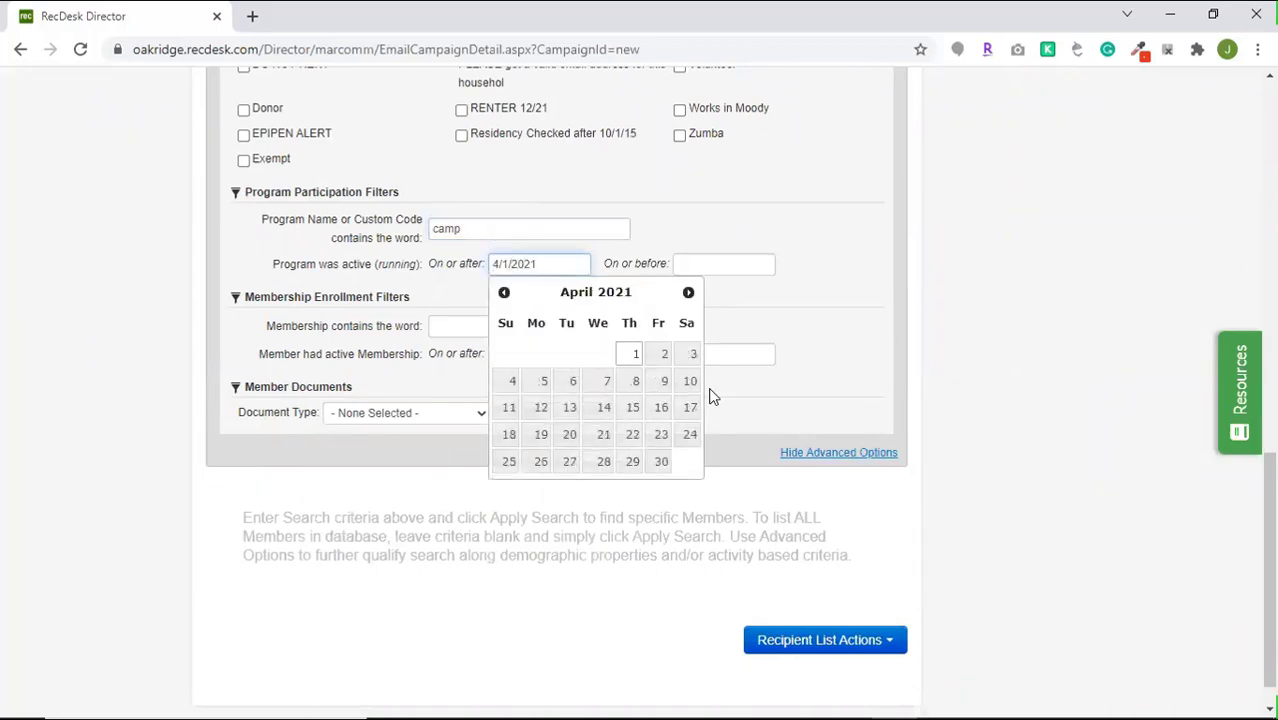
left_click(634, 357)
left_click(700, 265)
left_click(826, 457)
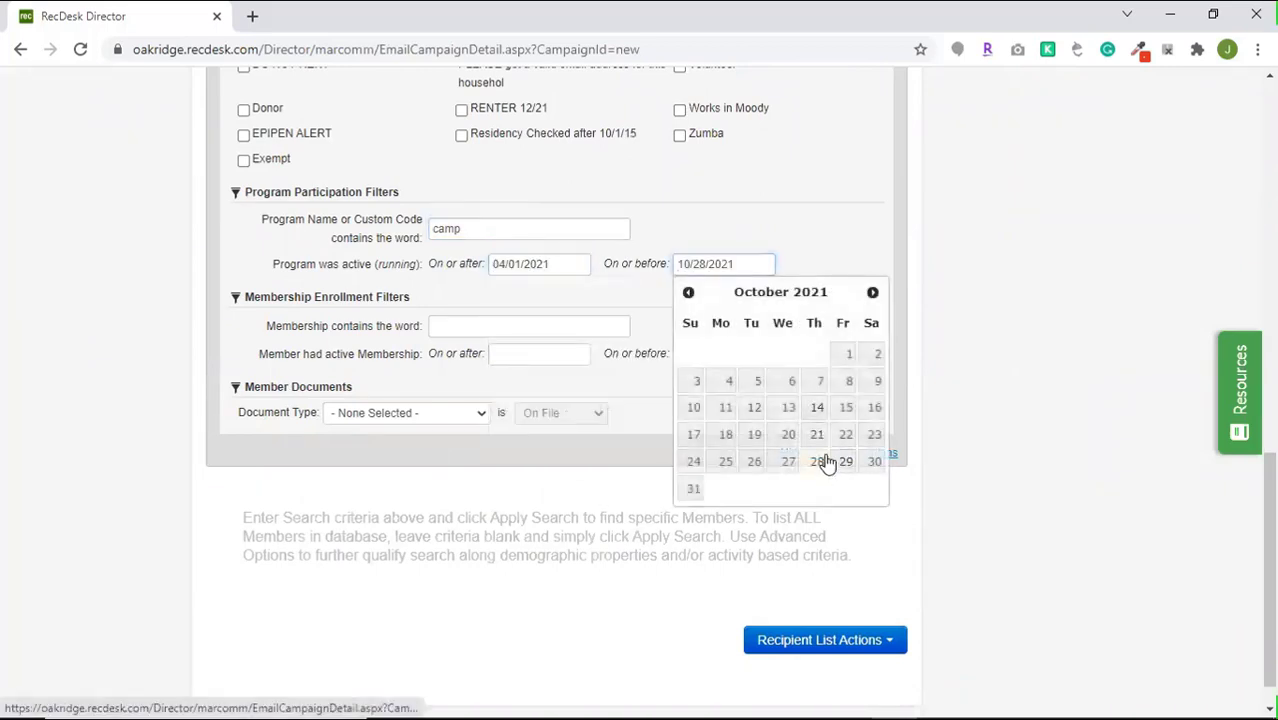
Apply the recipient search and look through the matching members down to the end of the list
scroll(884, 322, "up", 1)
scroll(880, 290, "up", 10)
left_click(850, 196)
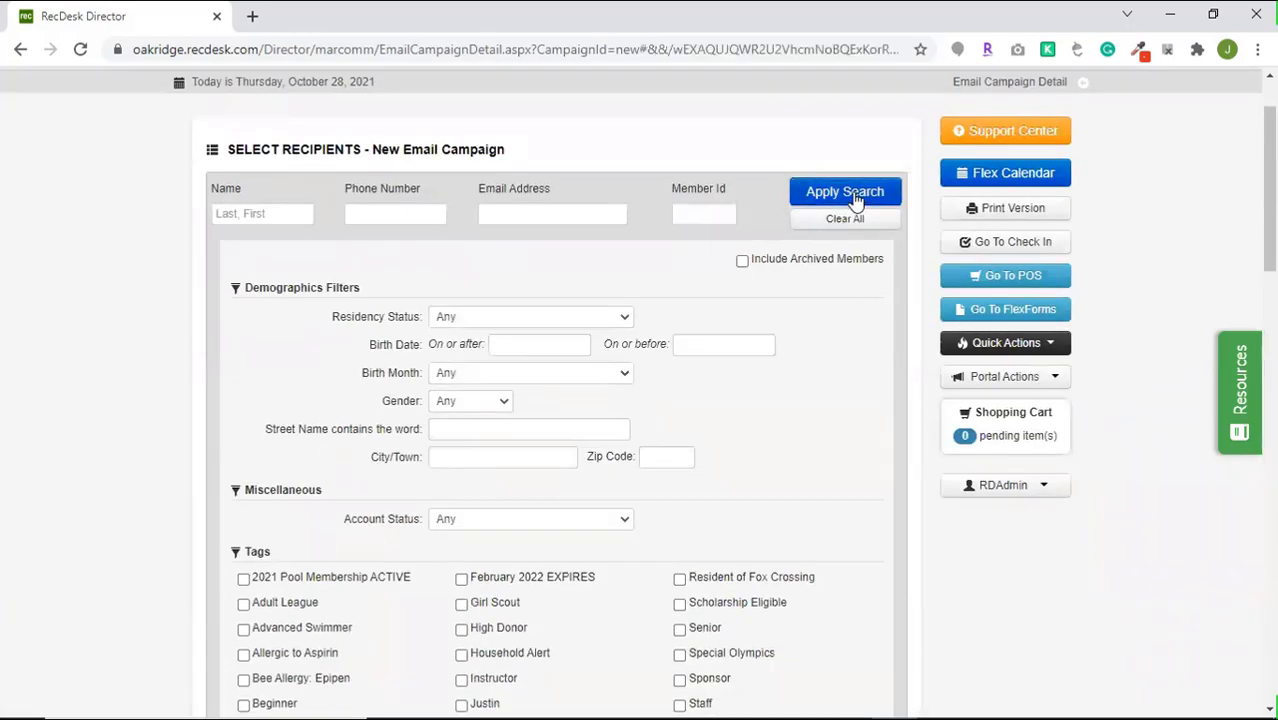
scroll(790, 540, "down", 15)
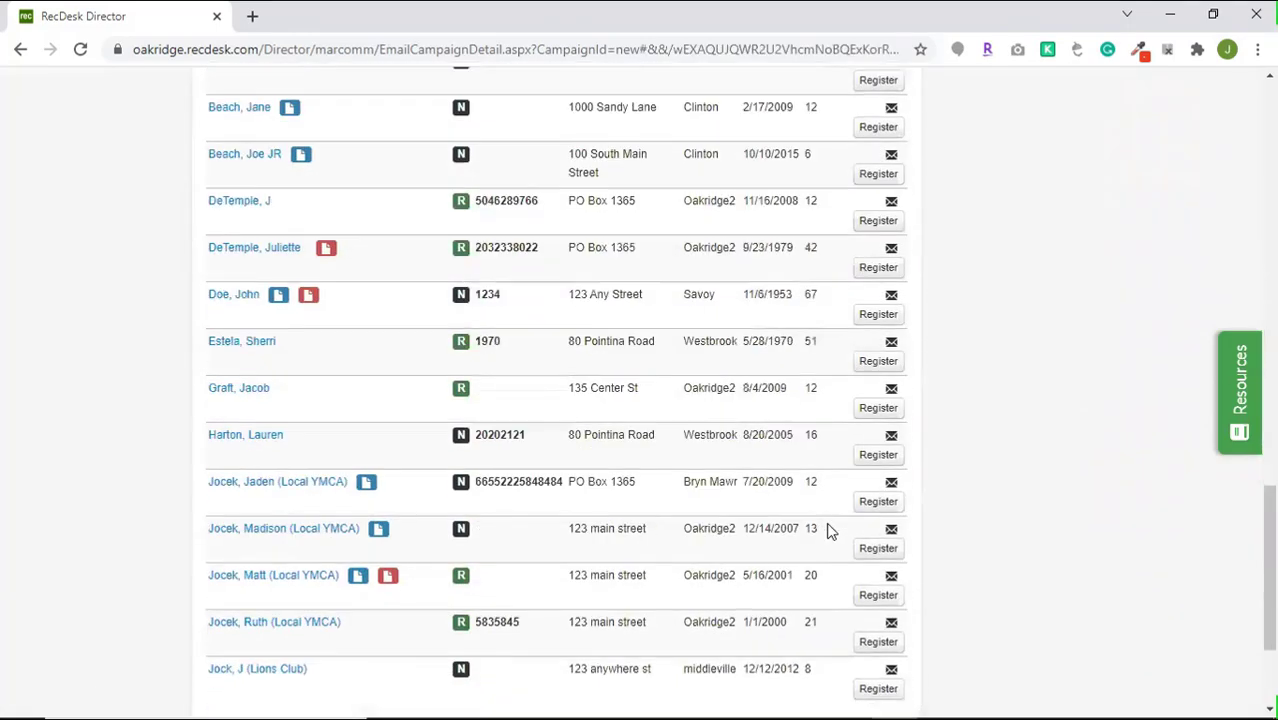
scroll(810, 537, "down", 2)
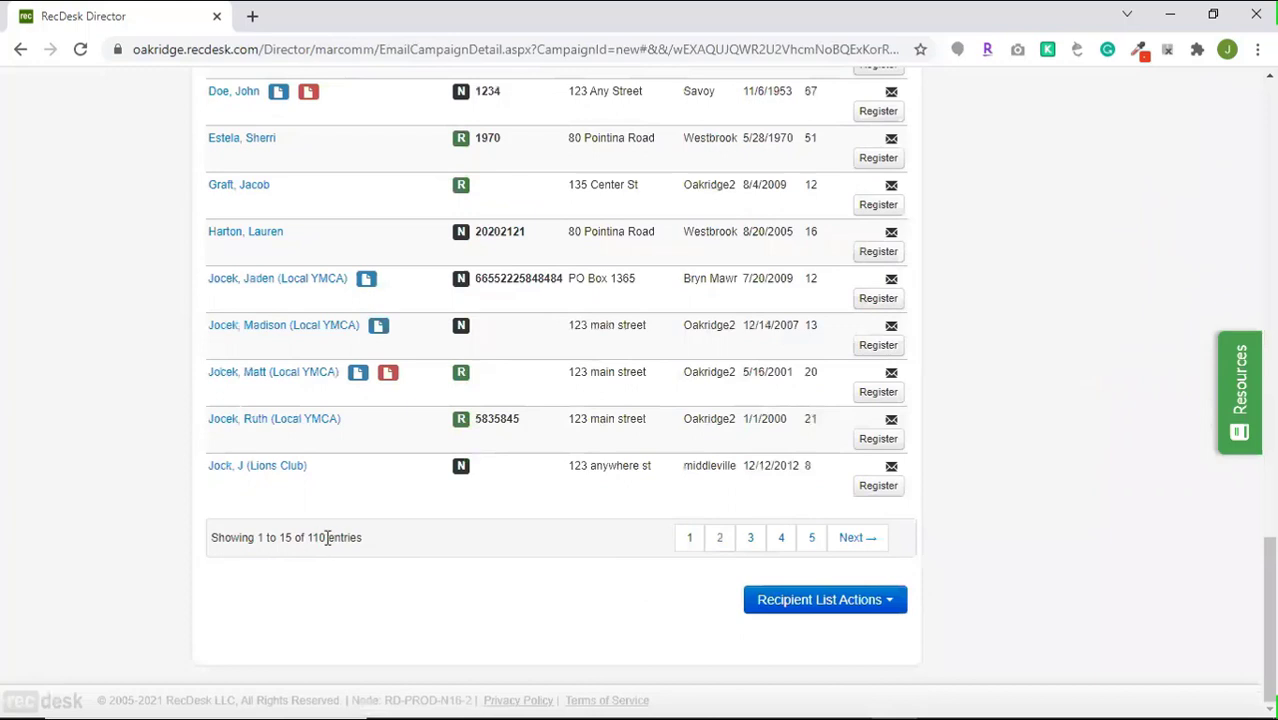
Use the matching members' primary and alternate email addresses as recipients, and leave the new campaign without saving it
left_click(851, 601)
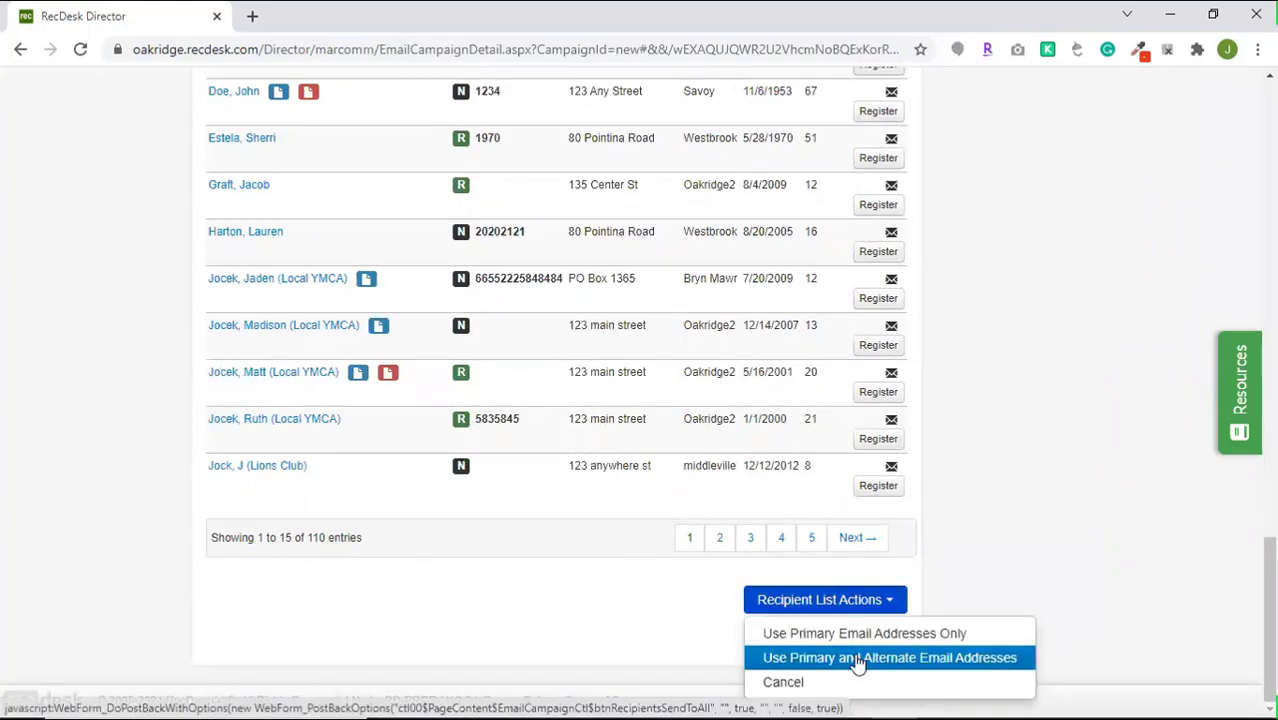
left_click(857, 659)
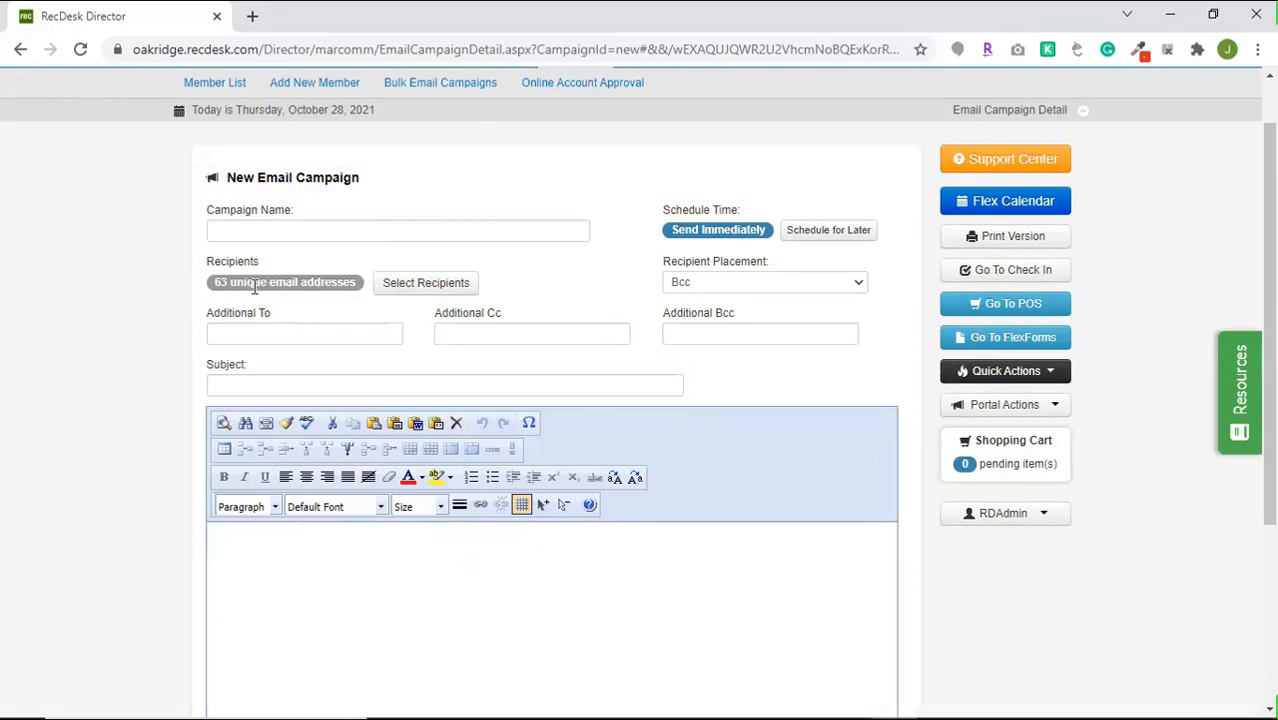
scroll(252, 314, "up", 1)
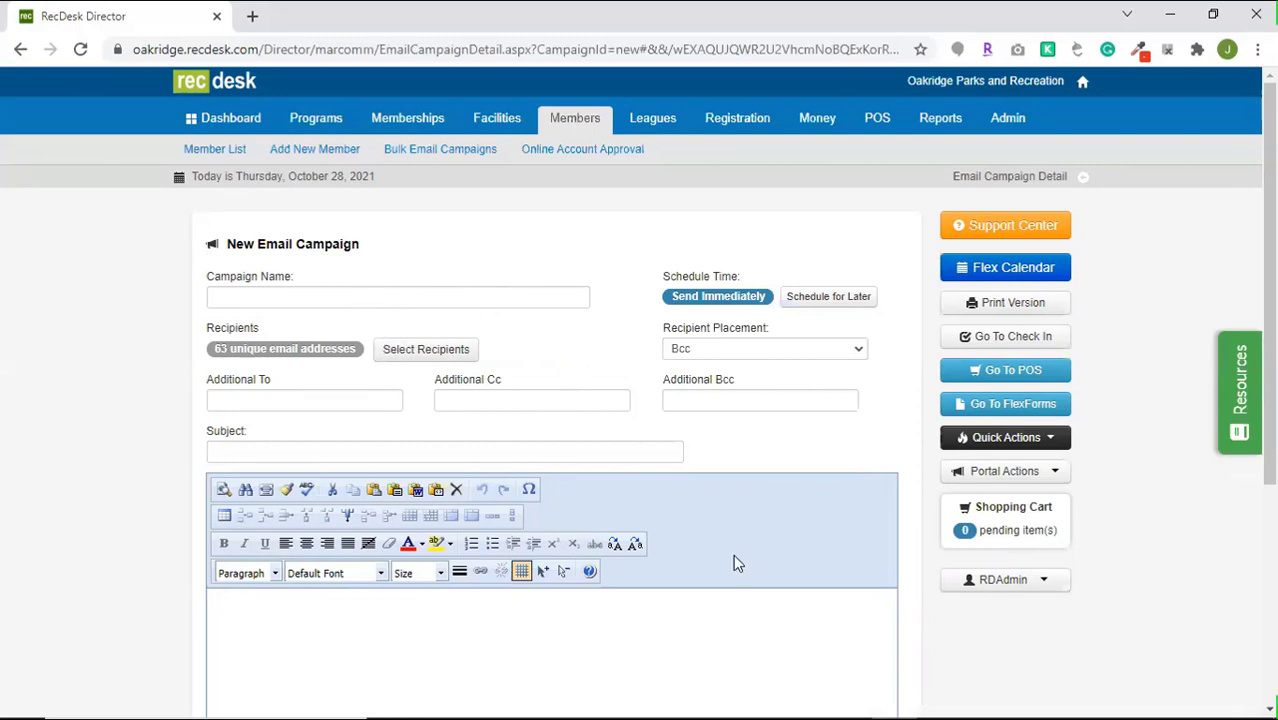
scroll(733, 563, "down", 4)
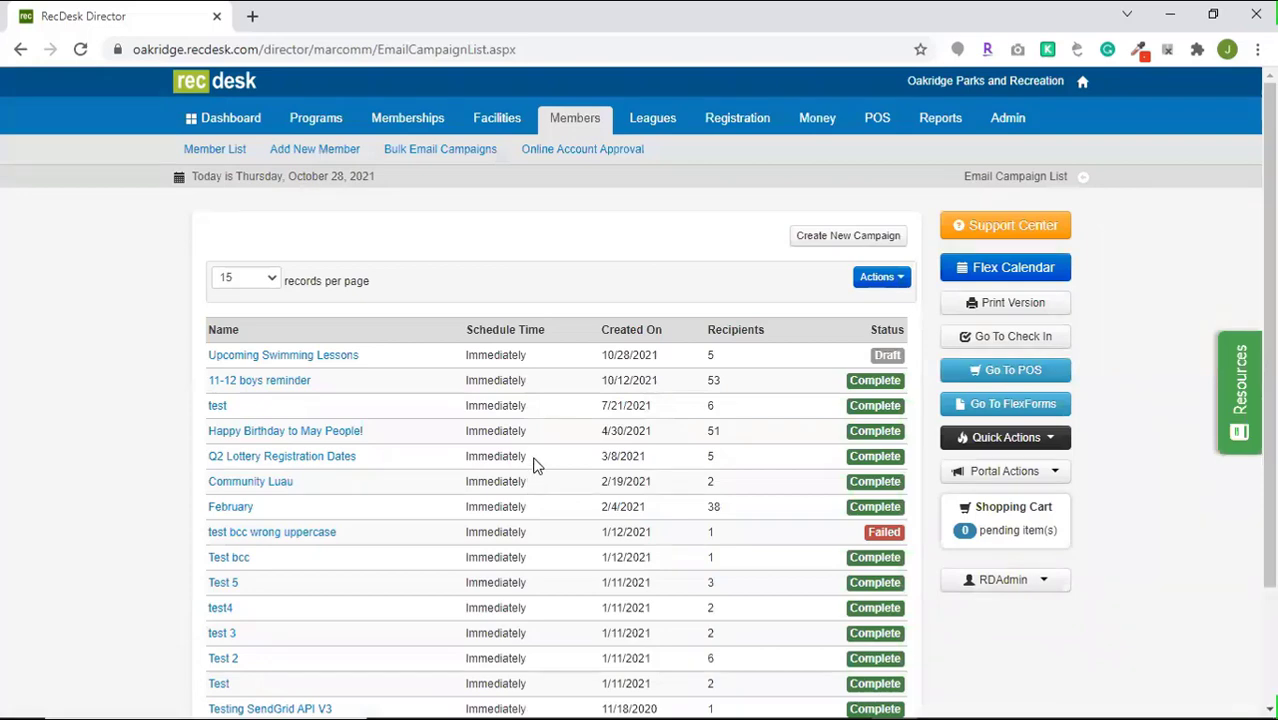
Open the item history of the *** Gymnasium point-of-sale location
left_click(877, 118)
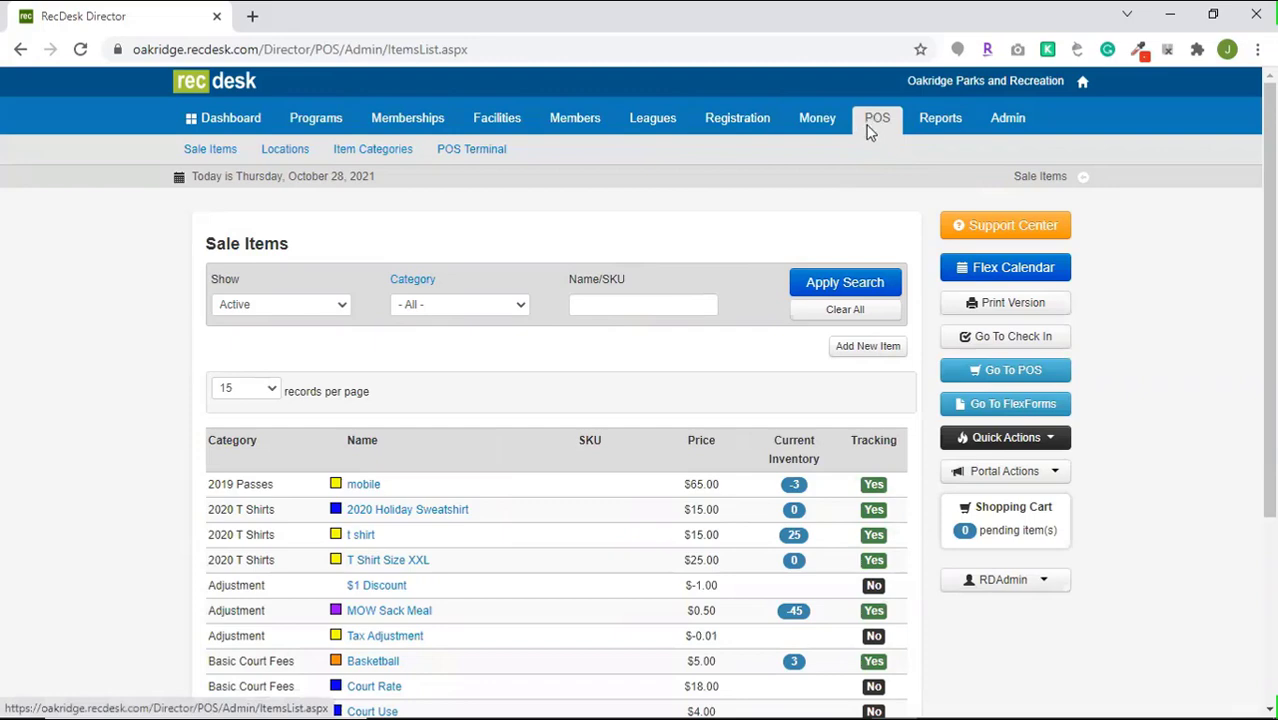
left_click(285, 150)
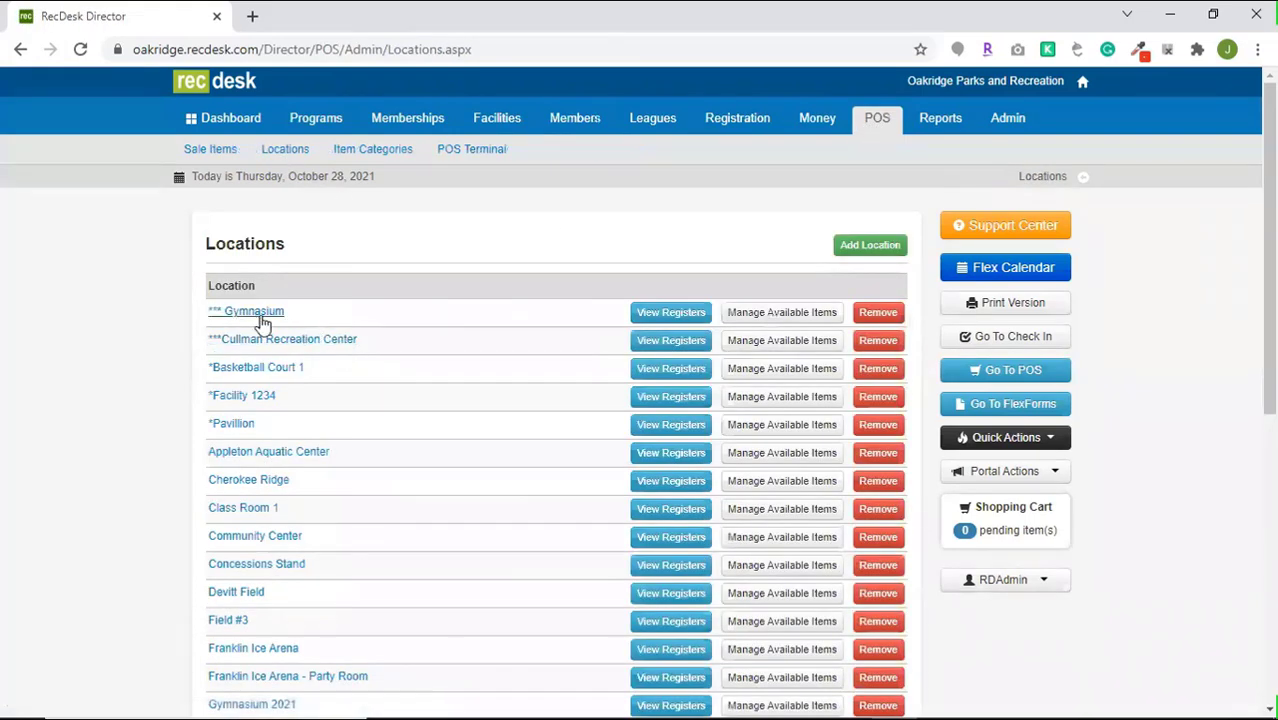
left_click(251, 311)
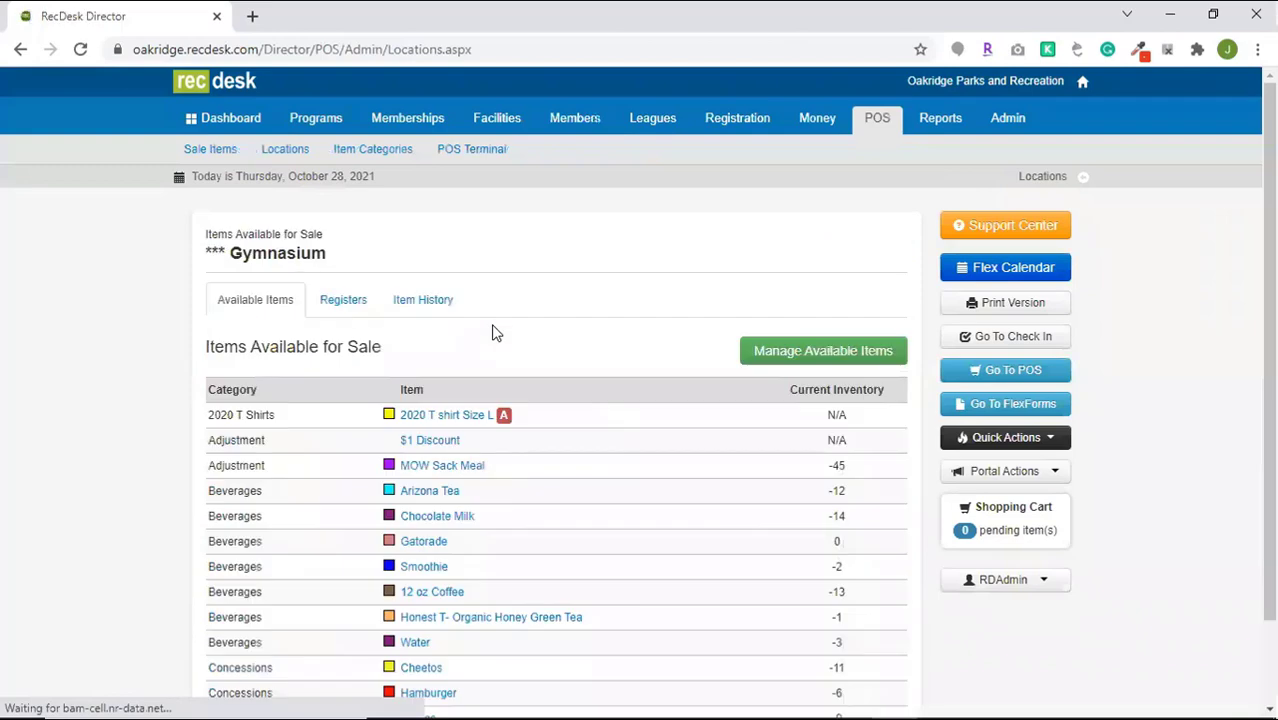
left_click(418, 311)
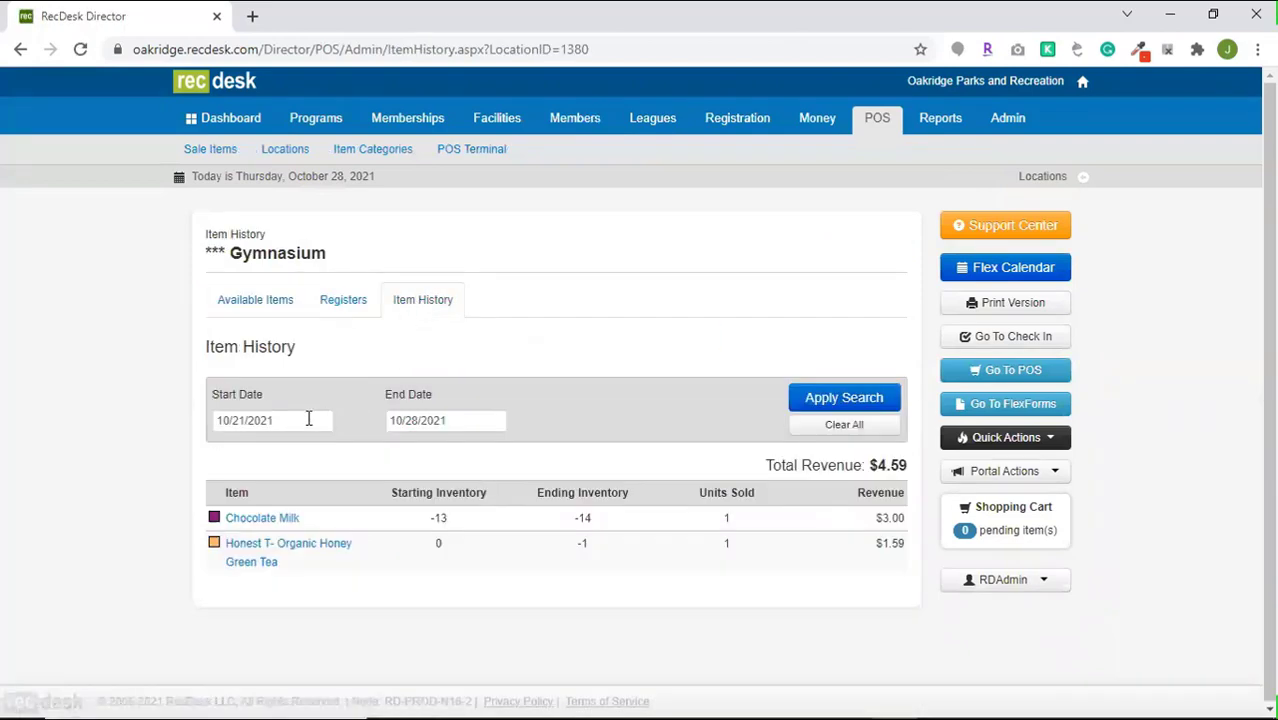
Search the Gymnasium's item history with a start date of 1/1/2021 and look over the listed items
left_click(309, 419)
left_click_drag(309, 419, 177, 428)
type("1/")
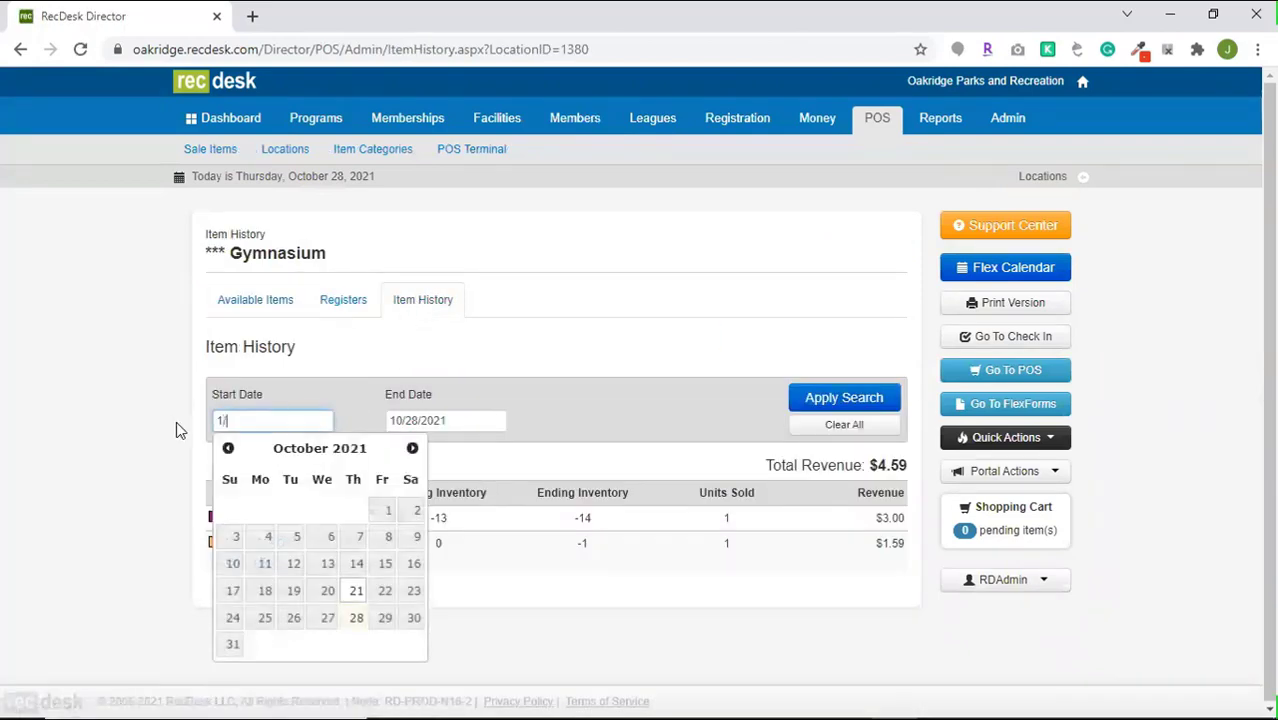
type("1/2021")
left_click(474, 387)
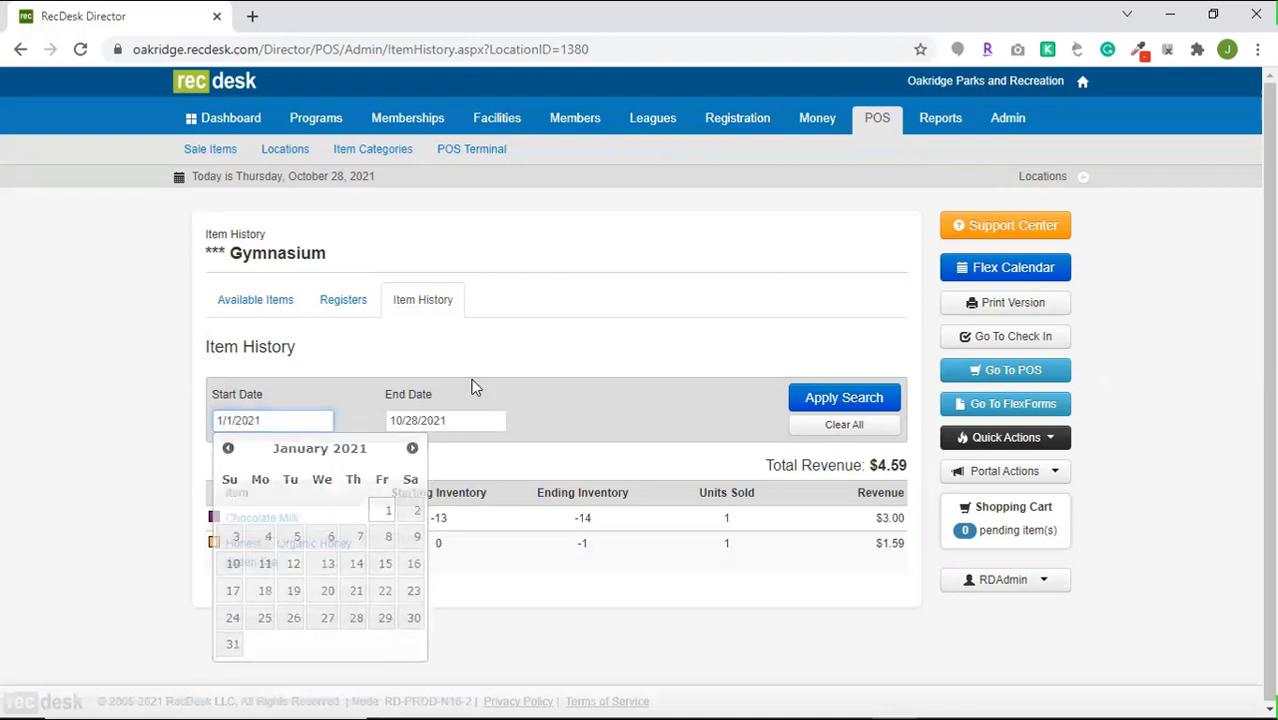
left_click(845, 408)
scroll(624, 417, "down", 3)
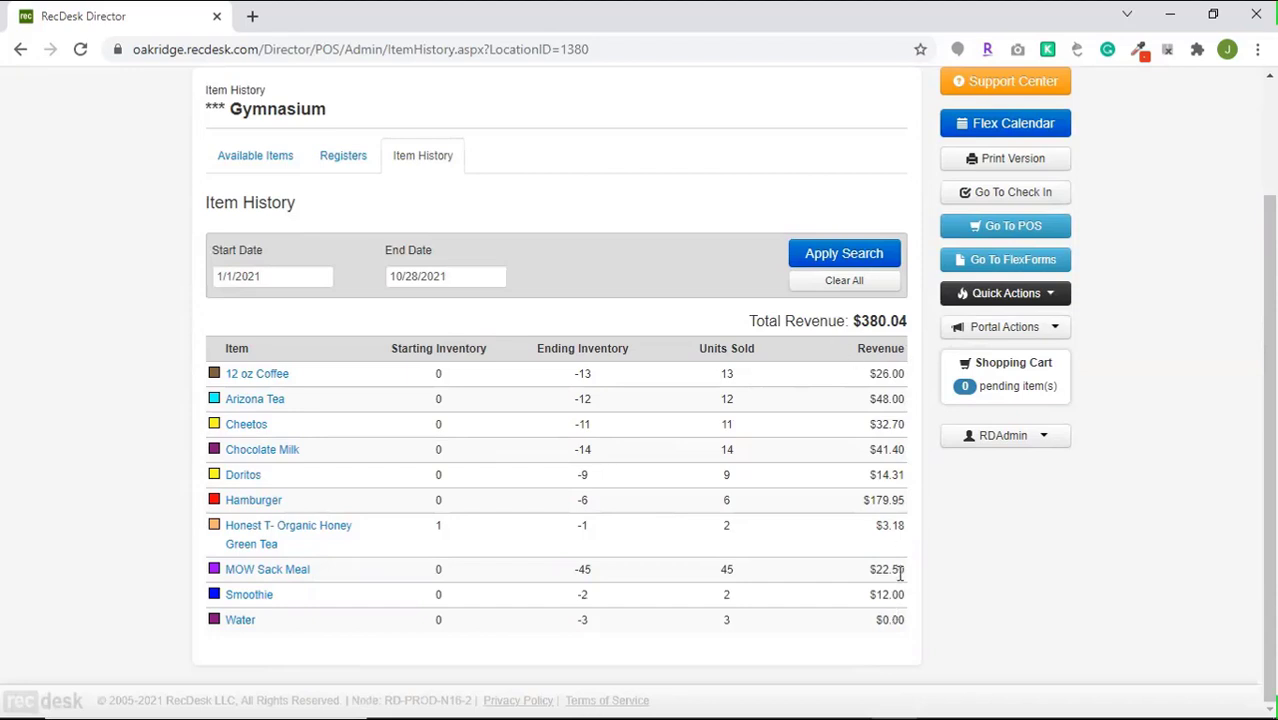
Highlight the whole item history table with its headings, and clear the highlight again
left_click_drag(902, 620, 224, 346)
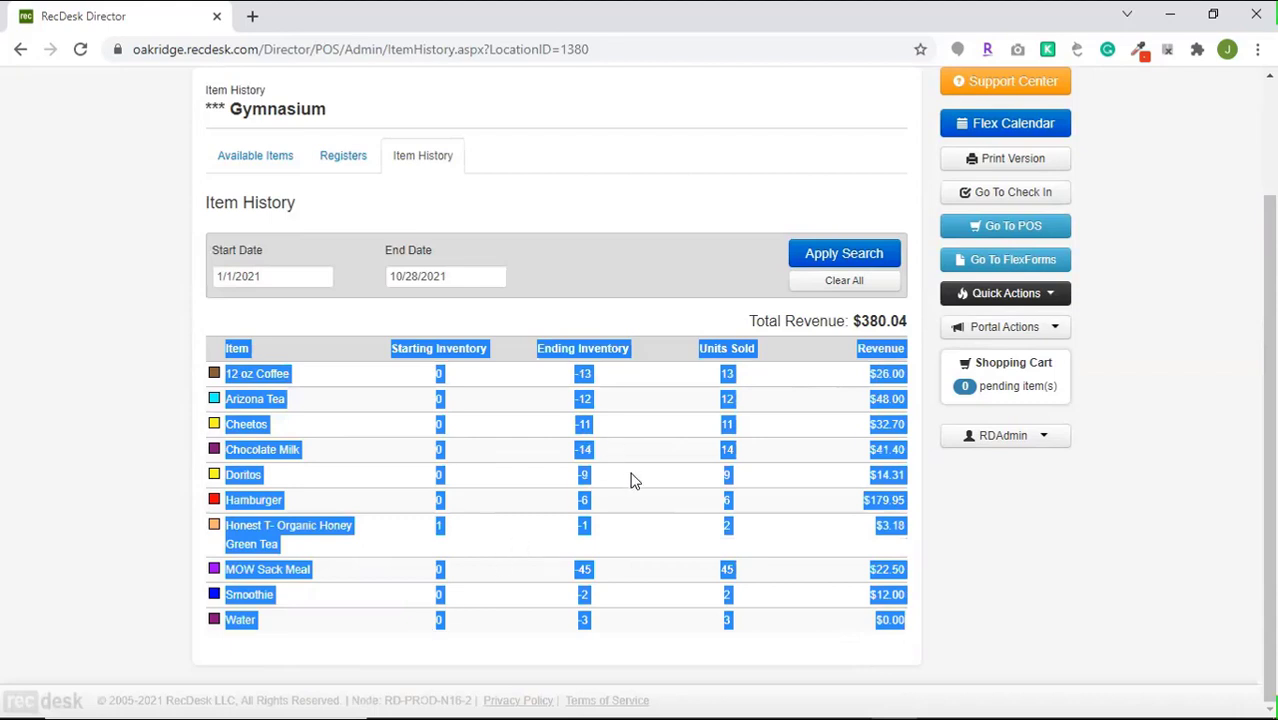
scroll(631, 478, "up", 2)
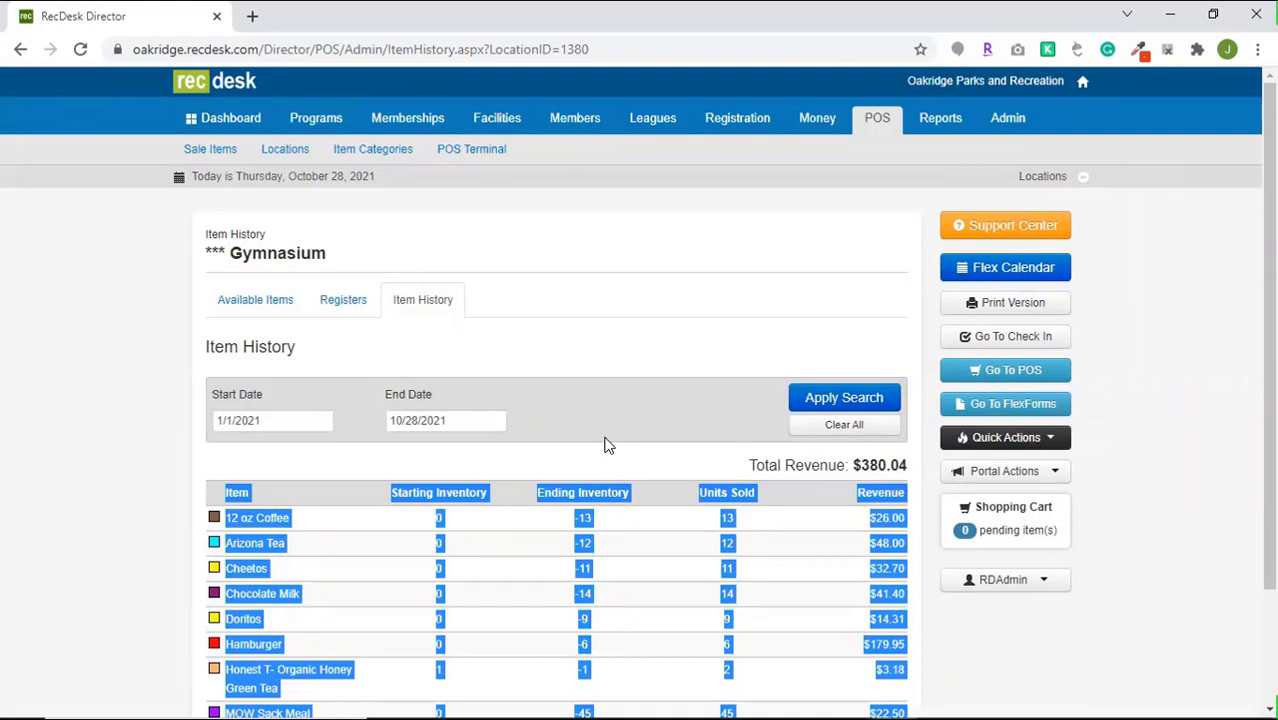
left_click(605, 444)
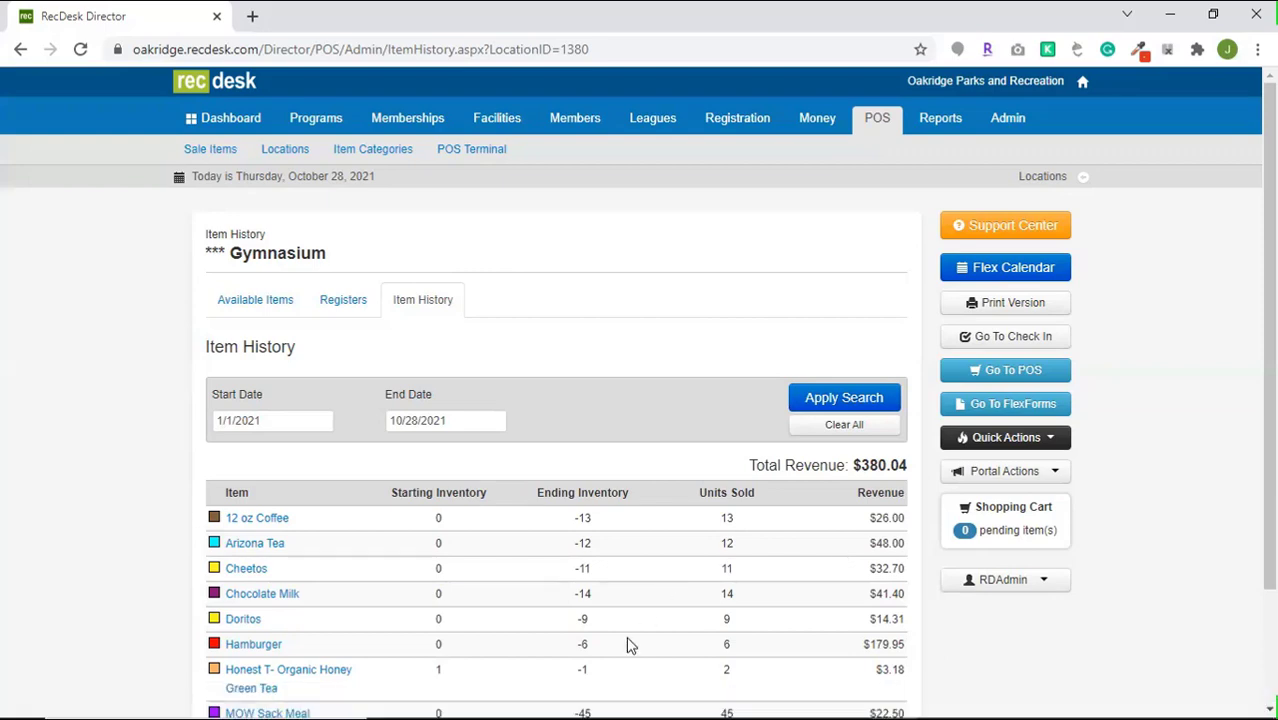
Switch to the Downloads folder and open CheckInsExtract-10282021-1829.xls in Excel
mouse_move(489, 700)
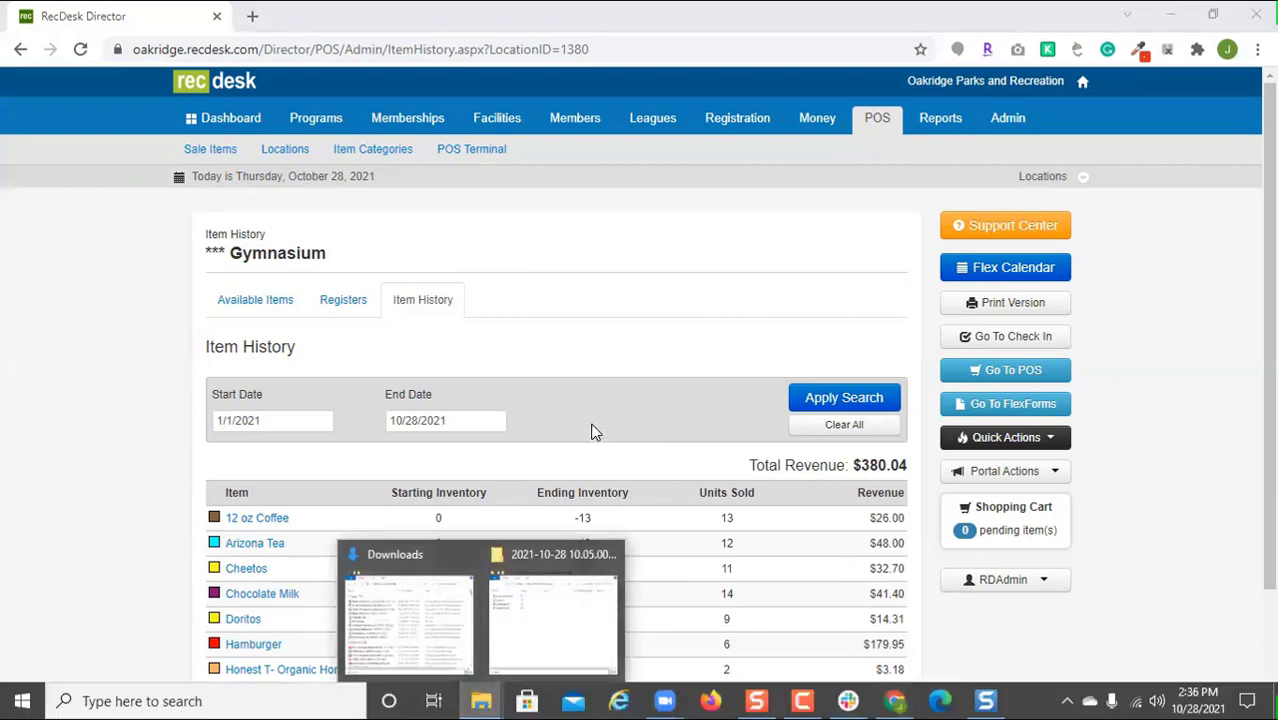
left_click(451, 593)
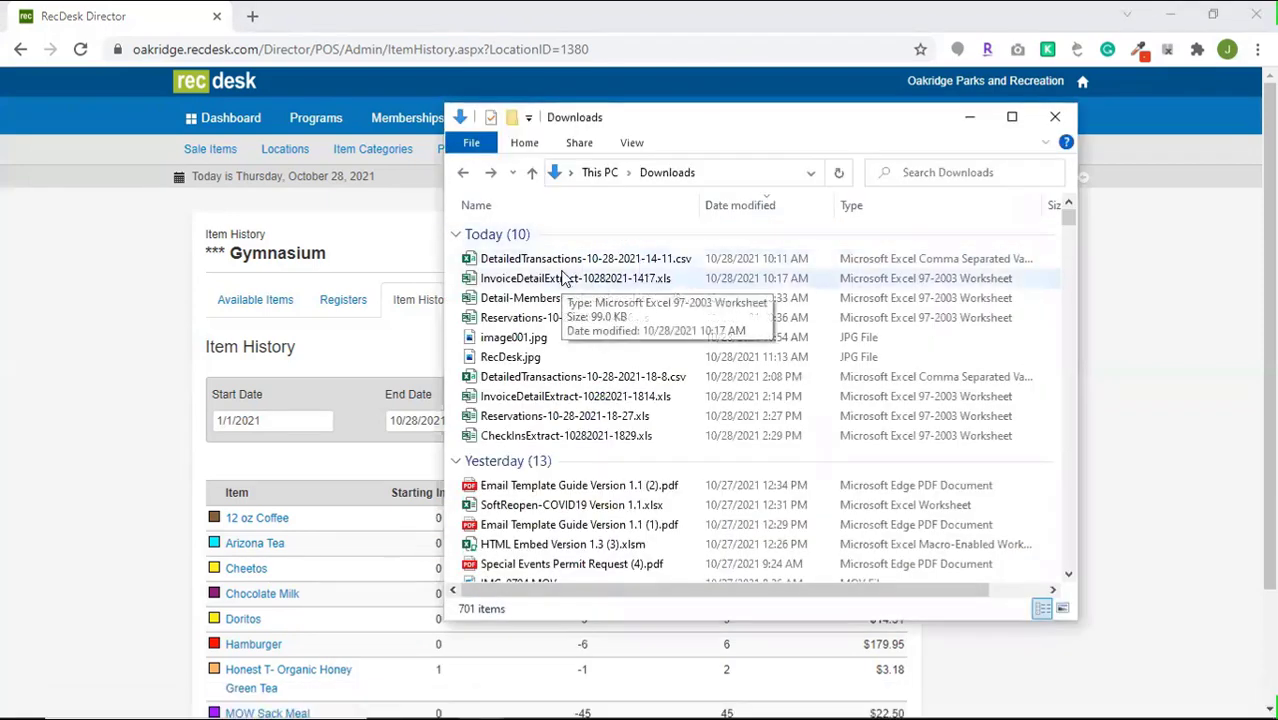
left_click(546, 438)
double_click(546, 440)
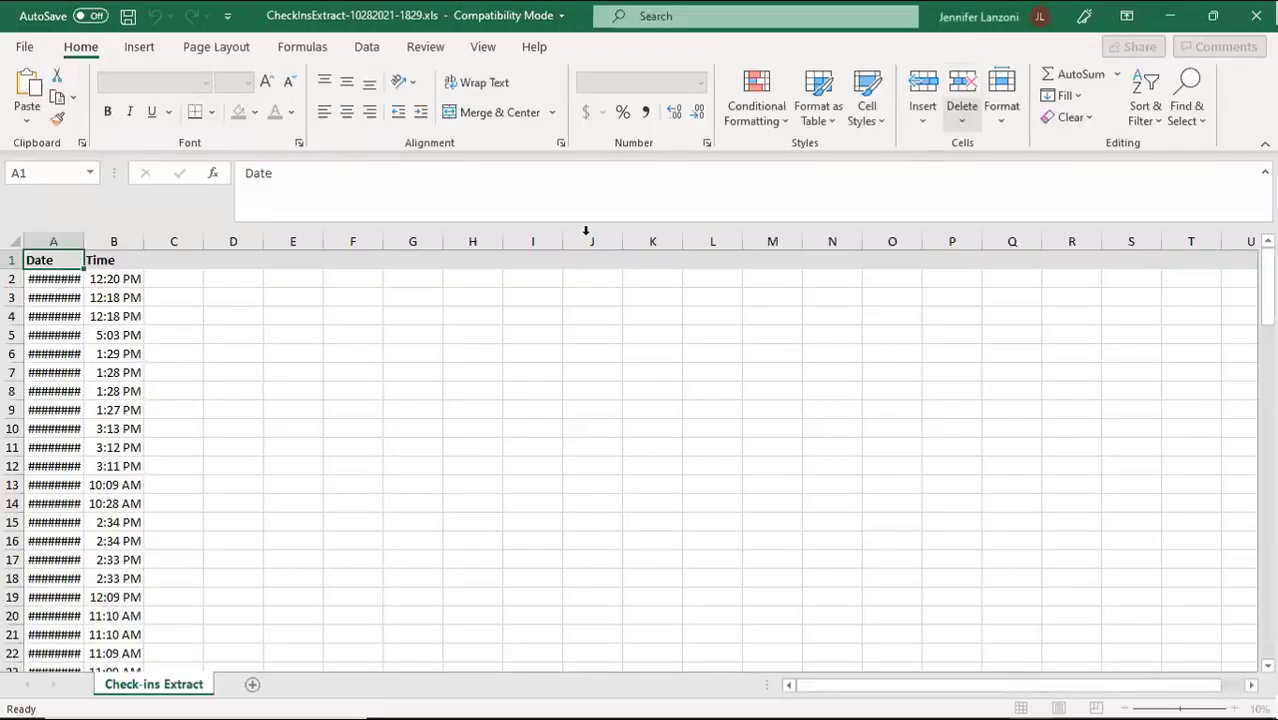
Start a formula in cell C2 and insert the TEXT function, found by searching the function list for "text"
left_click(174, 280)
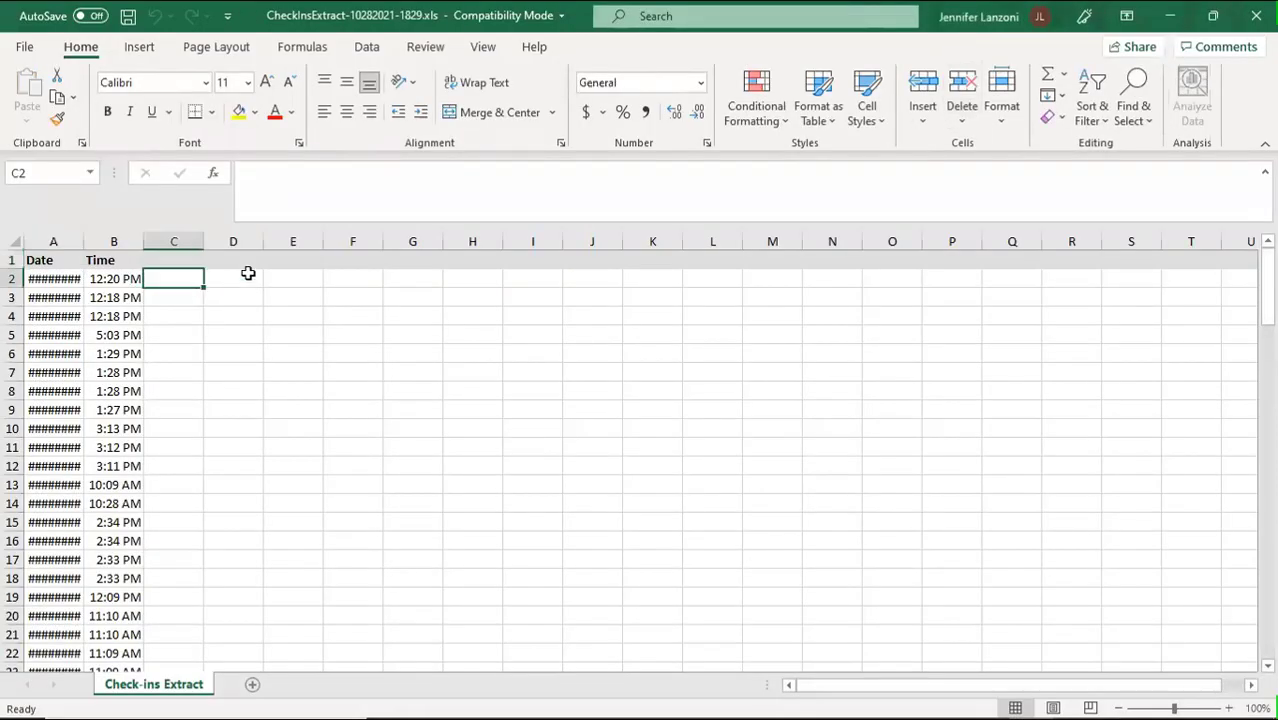
type("=")
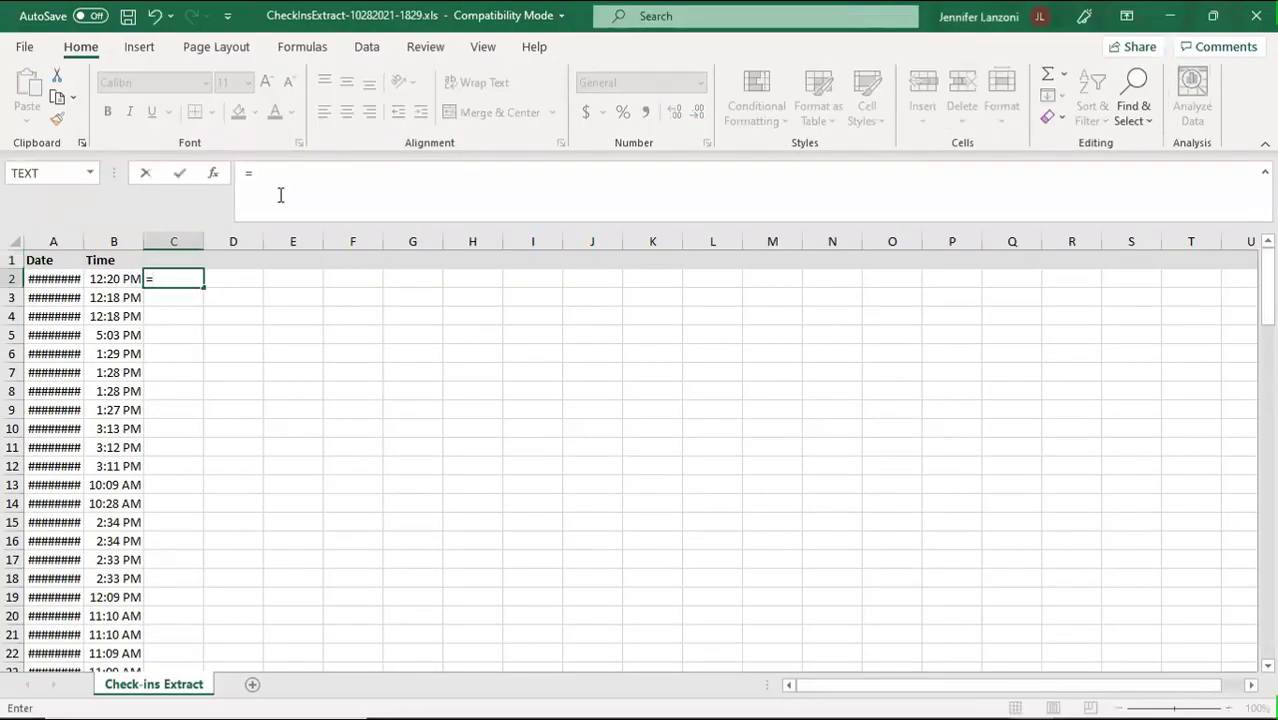
left_click(213, 174)
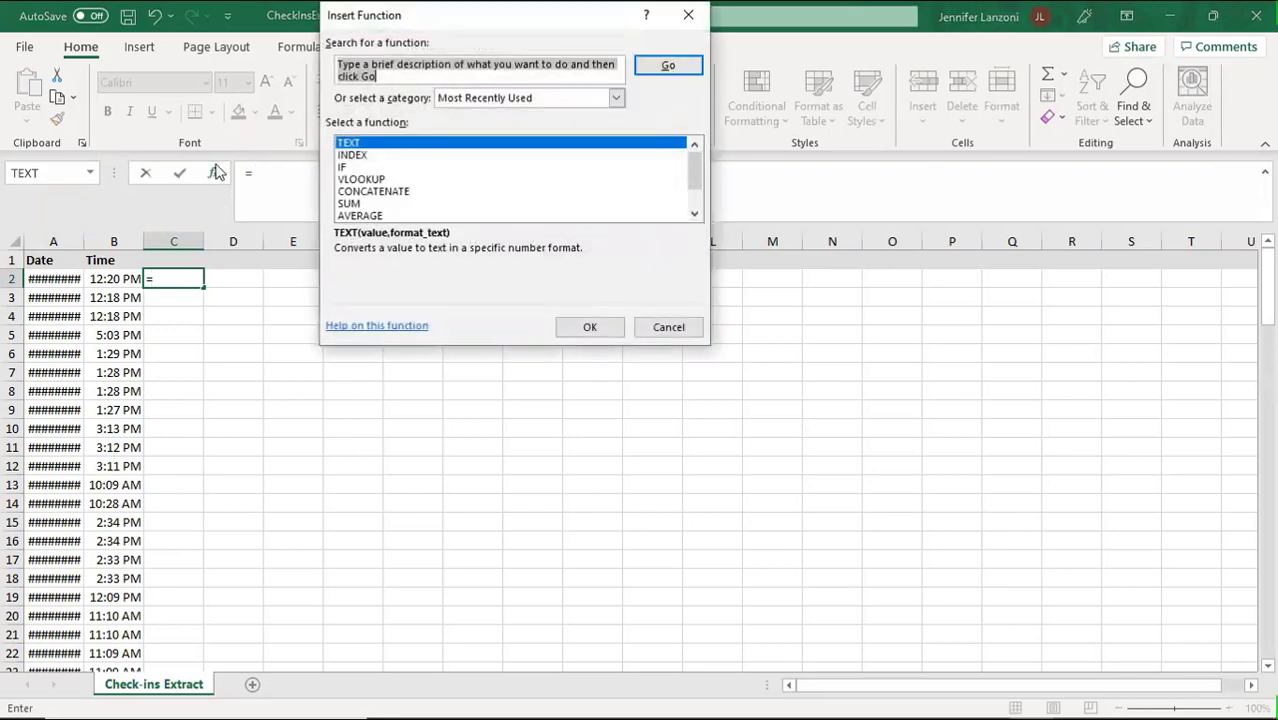
left_click(350, 143)
left_click_drag(378, 77, 338, 65)
type("text")
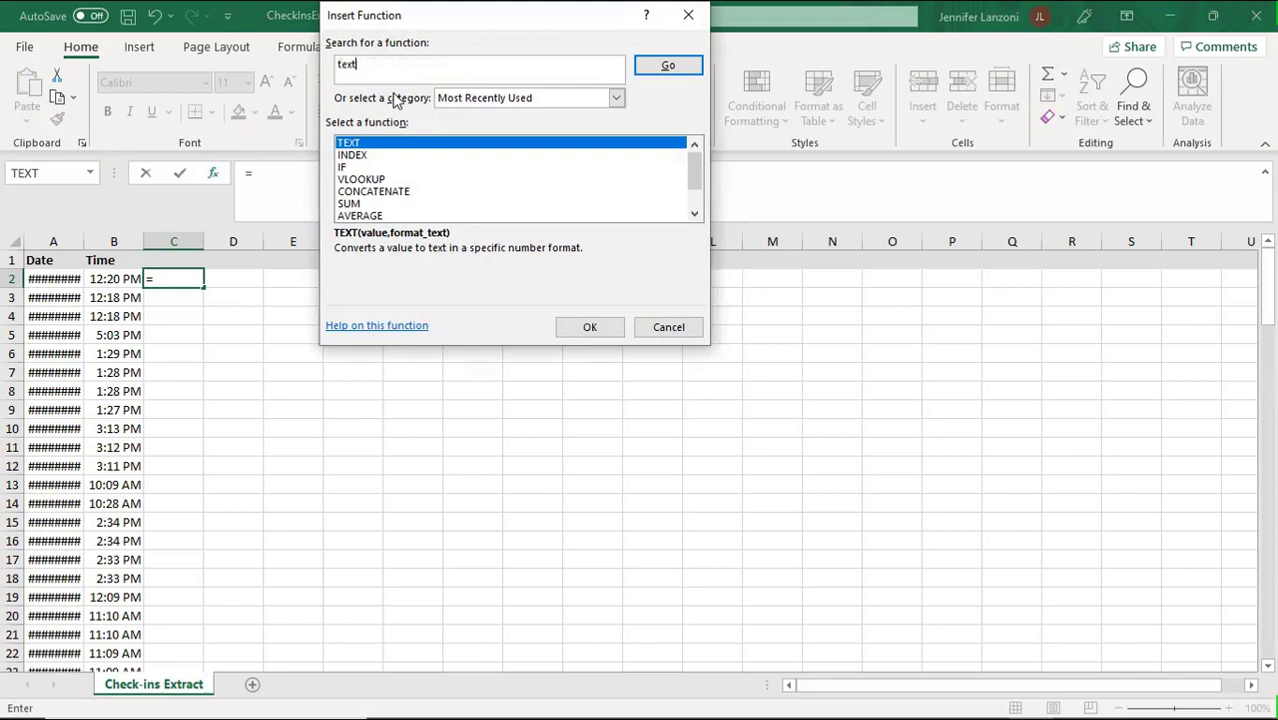
key("Return")
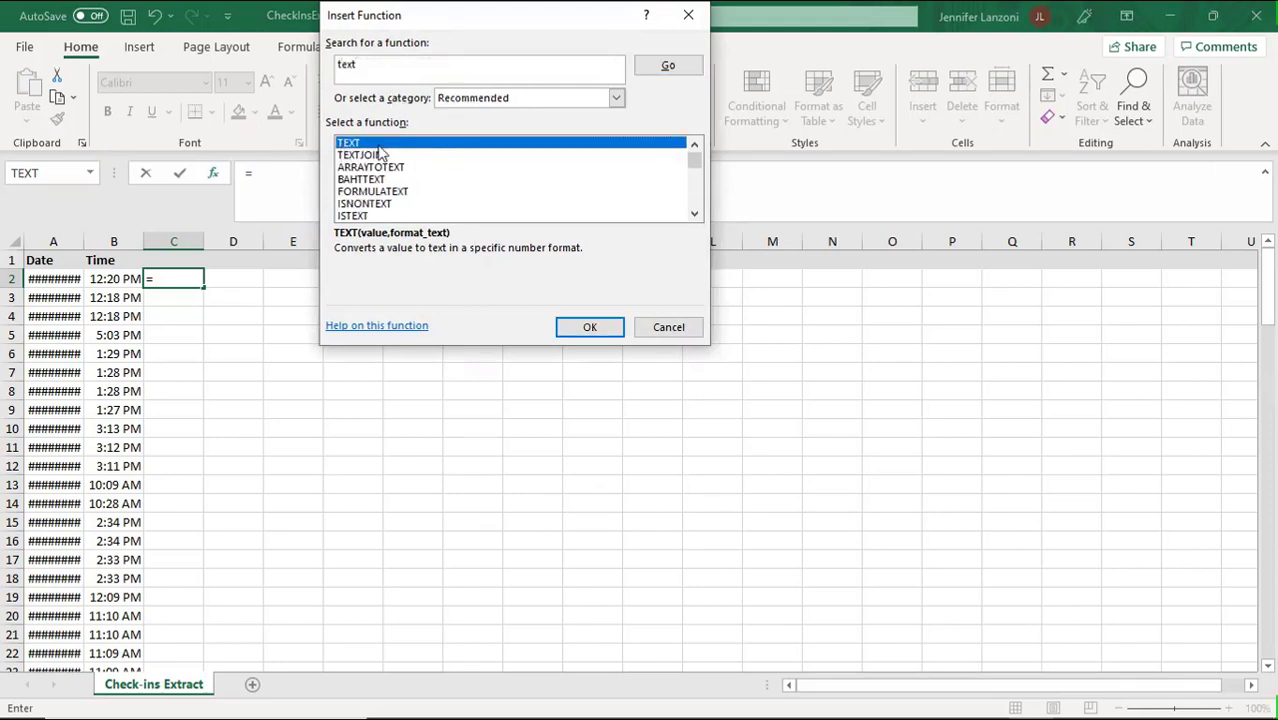
left_click(582, 326)
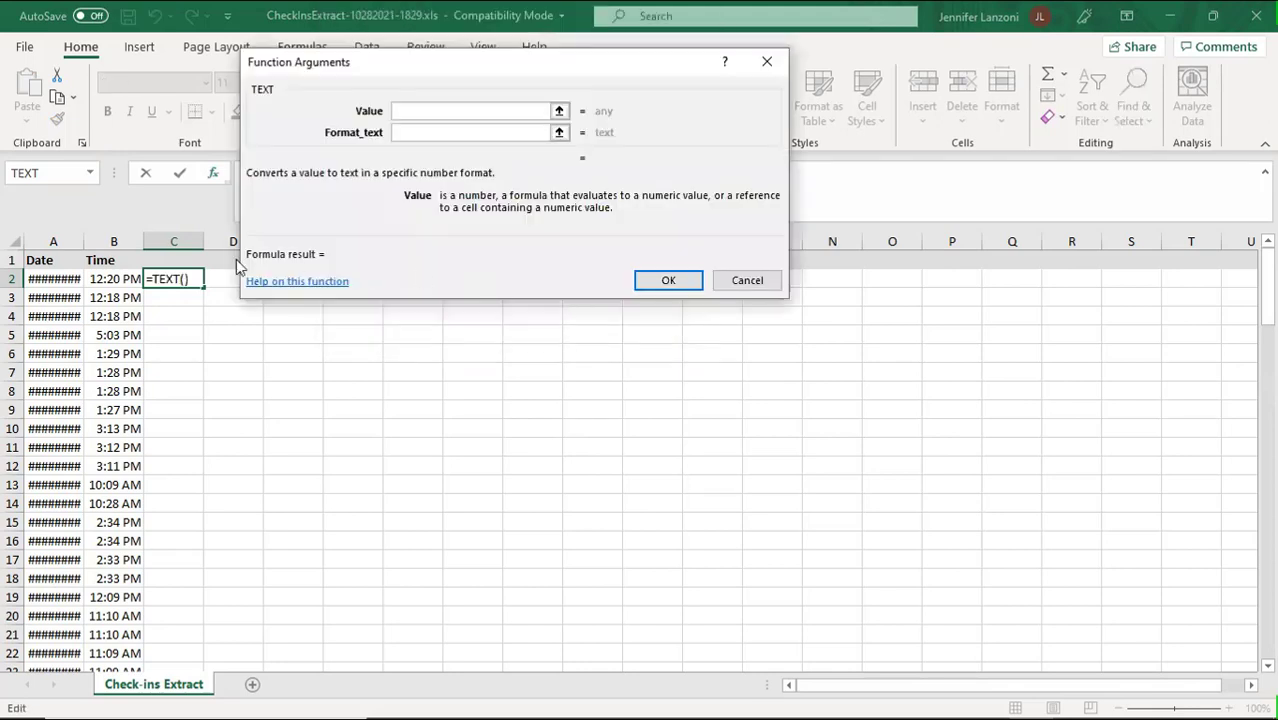
Set the TEXT function's value to cell A2 and its format to dddd, and finish the formula
left_click(59, 281)
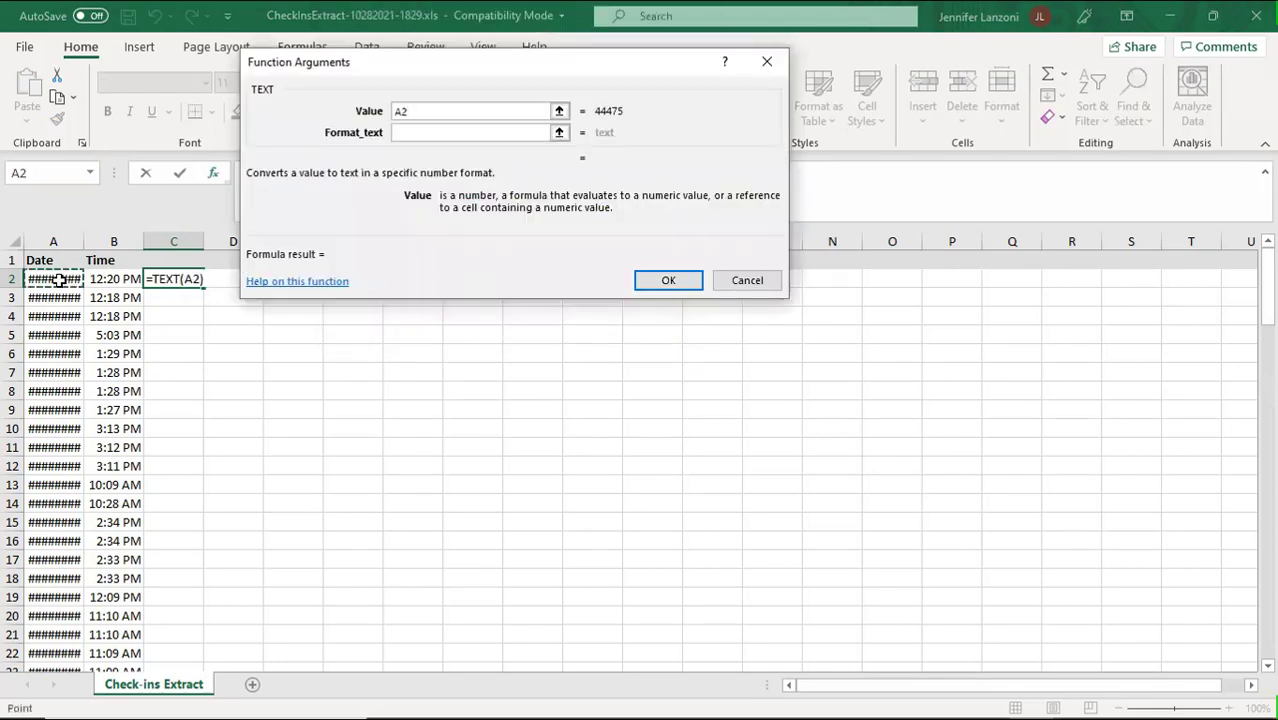
left_click(446, 131)
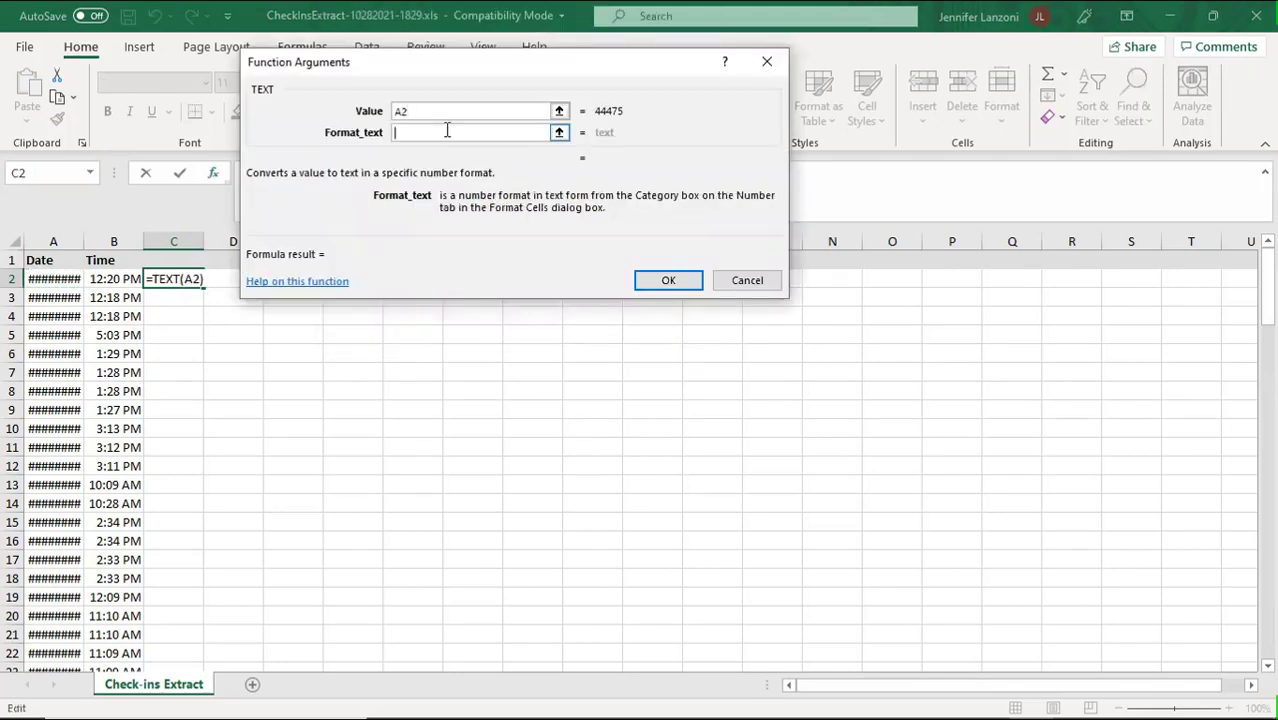
type("dddd")
key("Return")
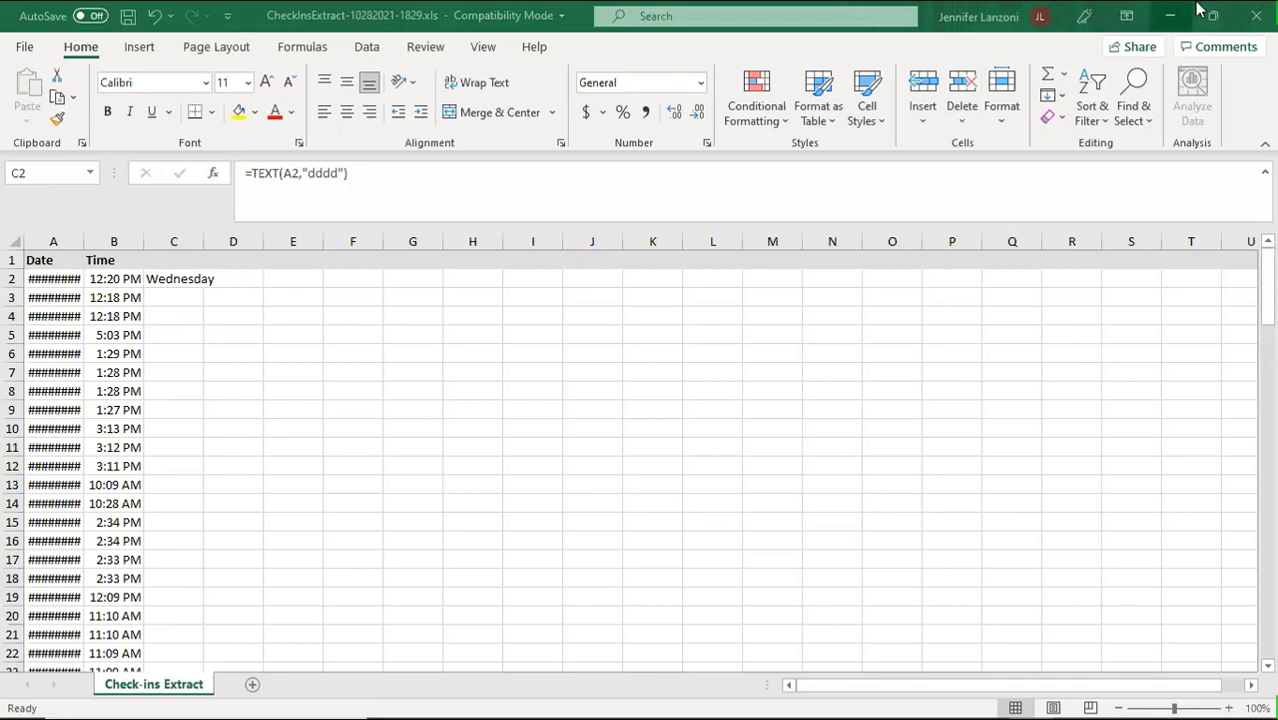
Close the check-ins workbook without saving, and close the Downloads folder window
left_click(1256, 16)
left_click(638, 392)
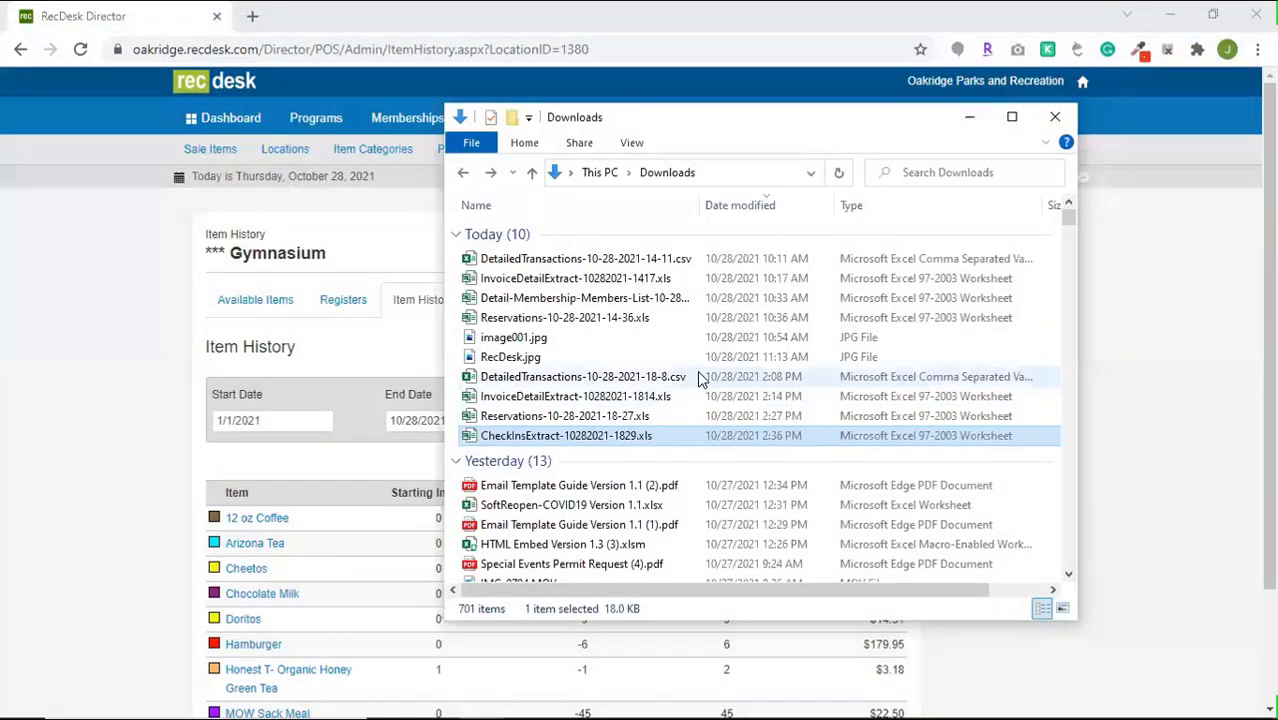
left_click(1050, 118)
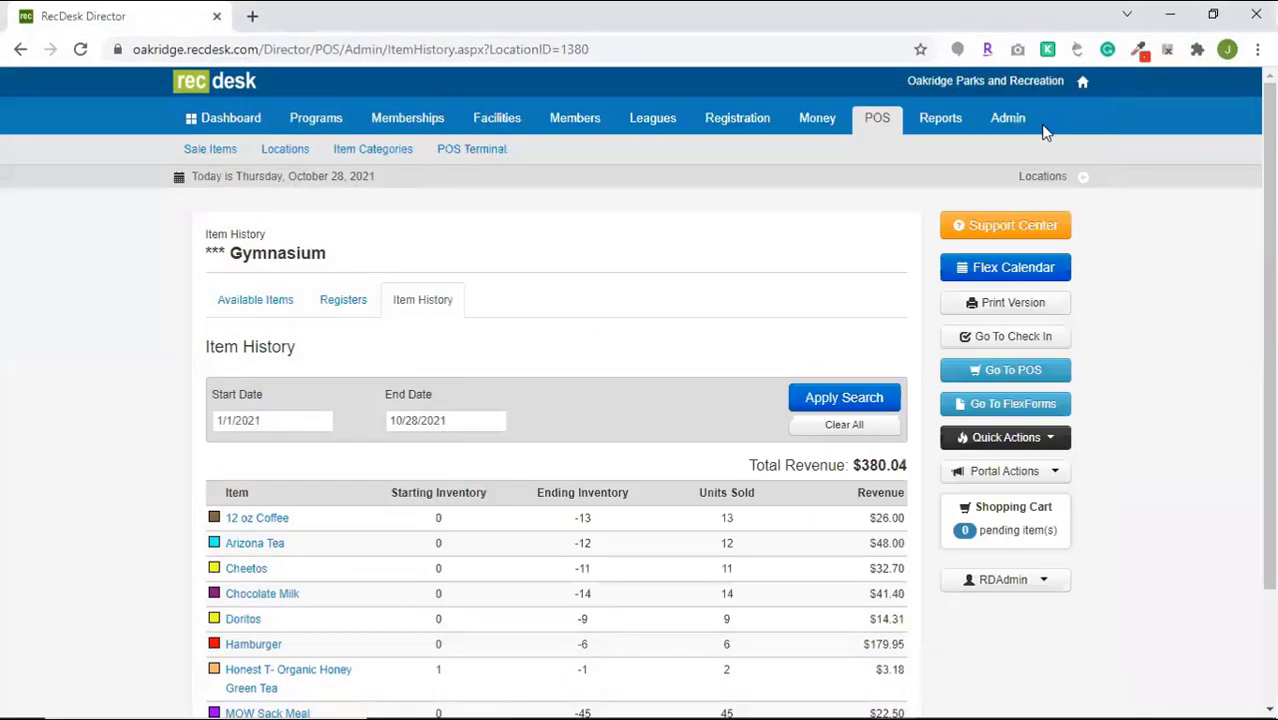
Open RecDesk's Support Center, look over its help categories, promoted articles and support contact options, and return to the RecDesk Director page
left_click(995, 226)
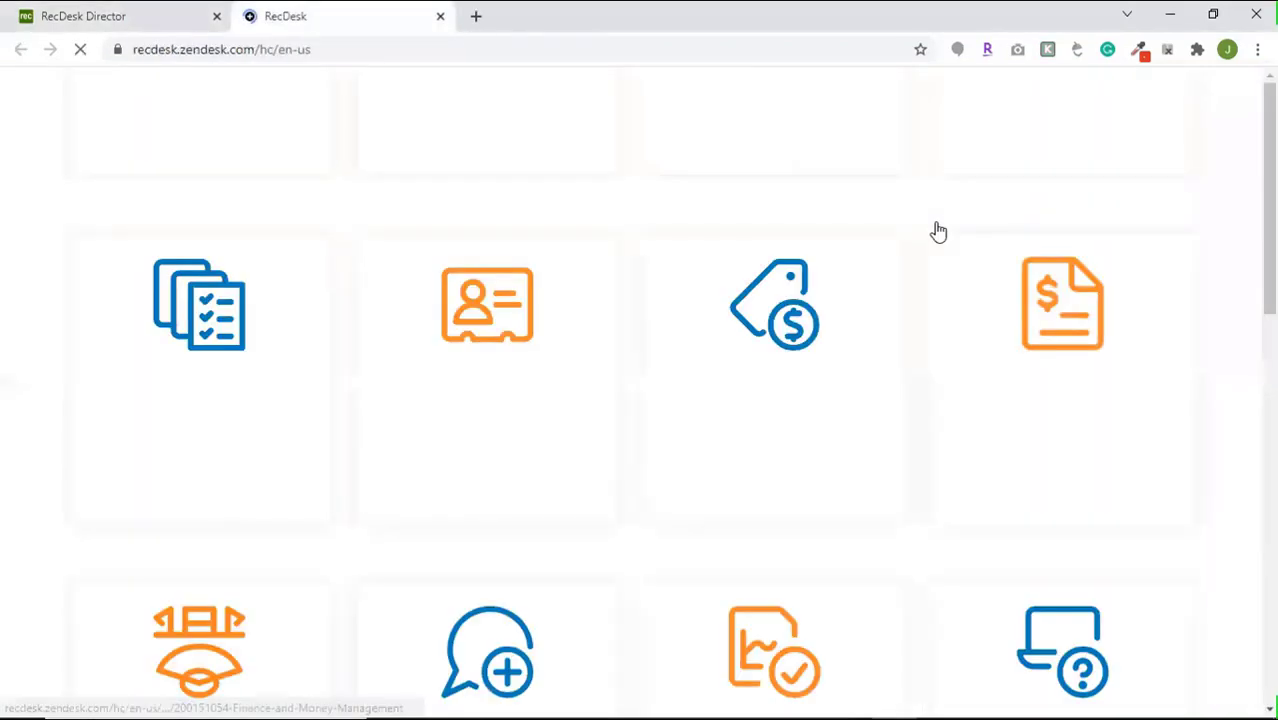
scroll(692, 418, "down", 4)
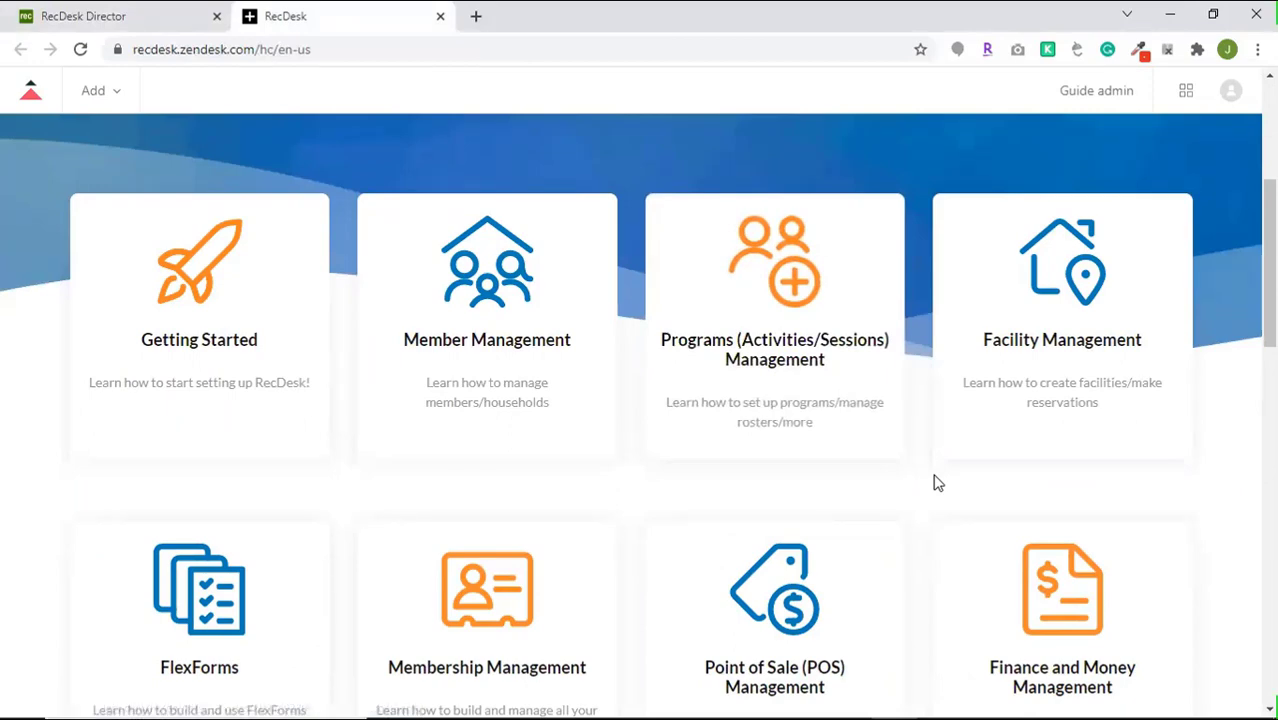
scroll(937, 482, "down", 10)
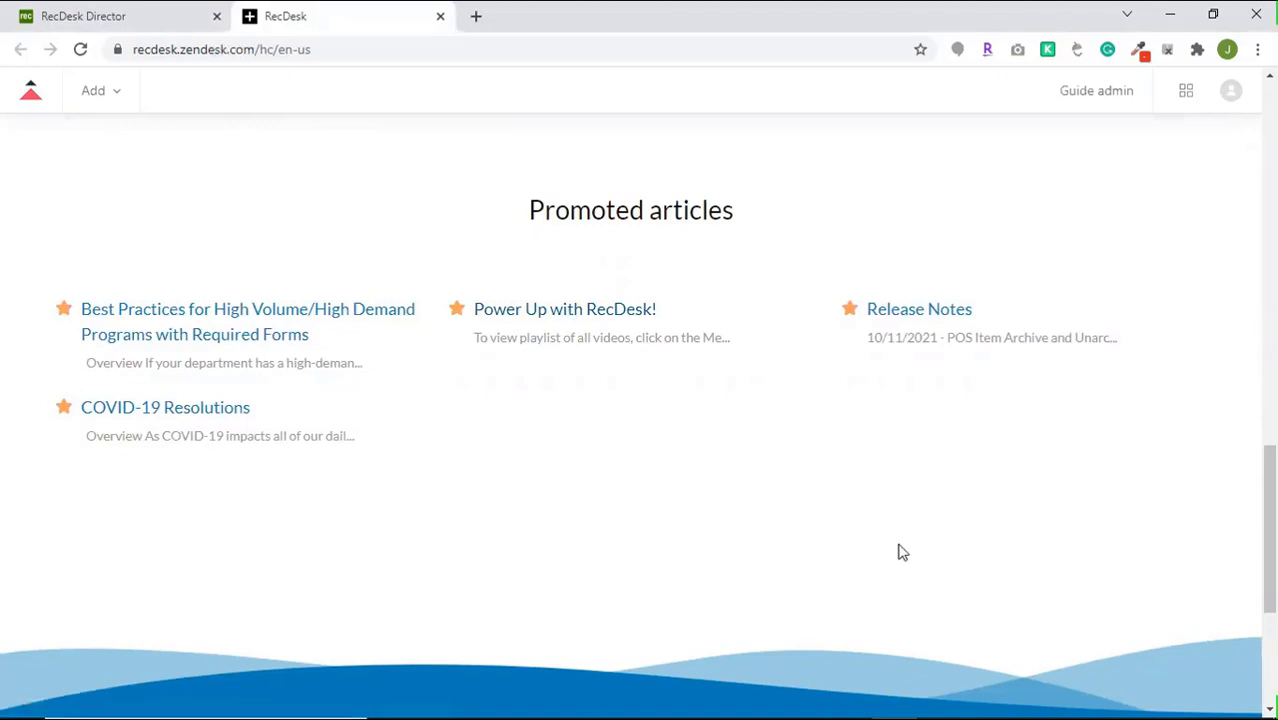
scroll(960, 550, "down", 4)
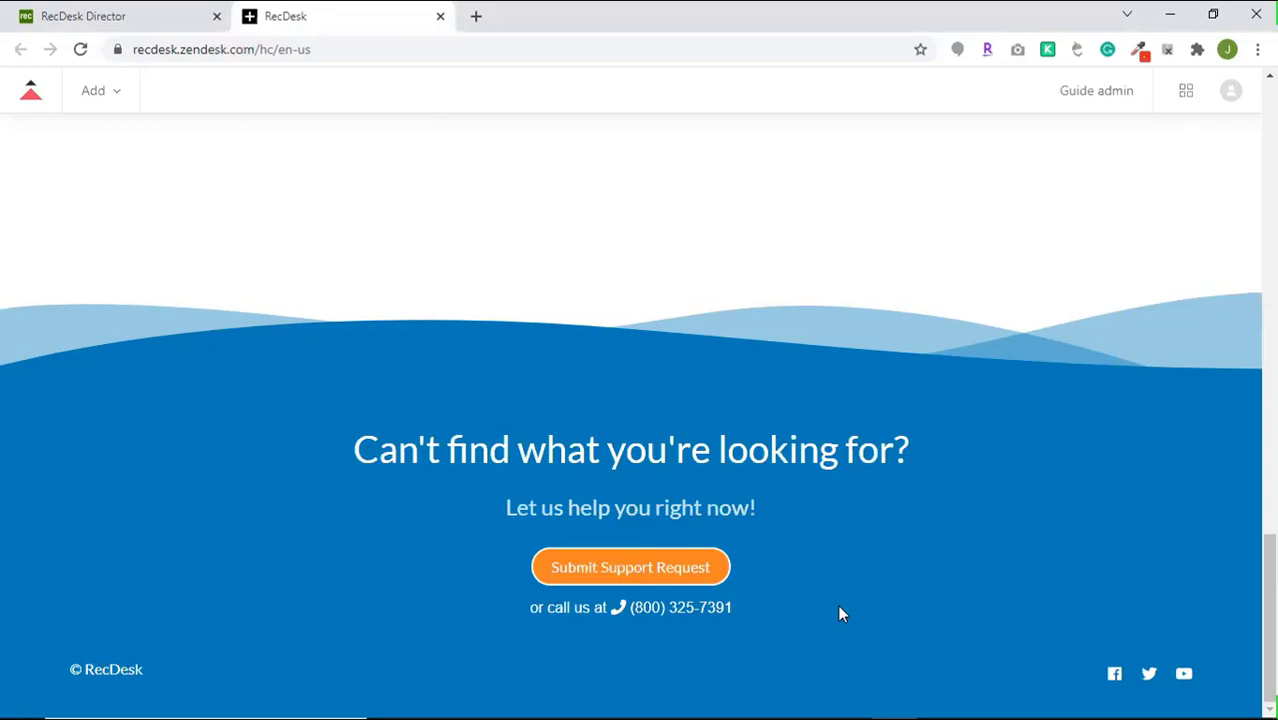
scroll(840, 613, "up", 15)
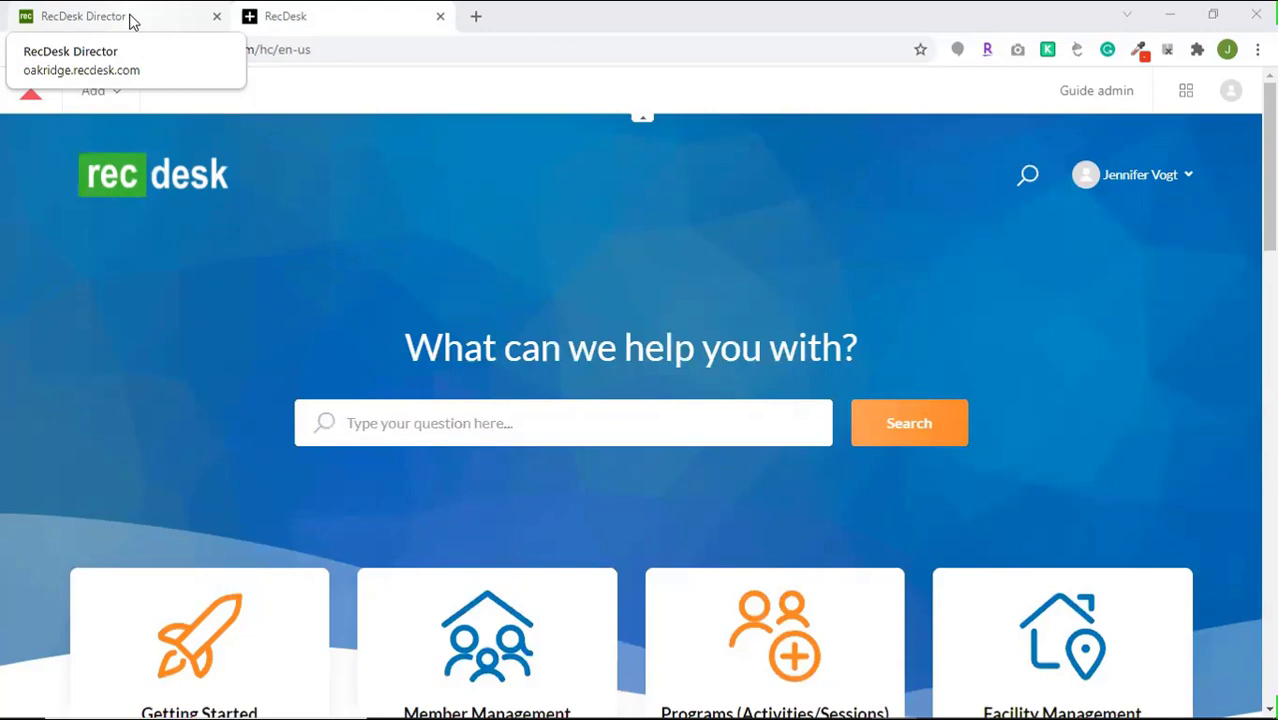
left_click(133, 21)
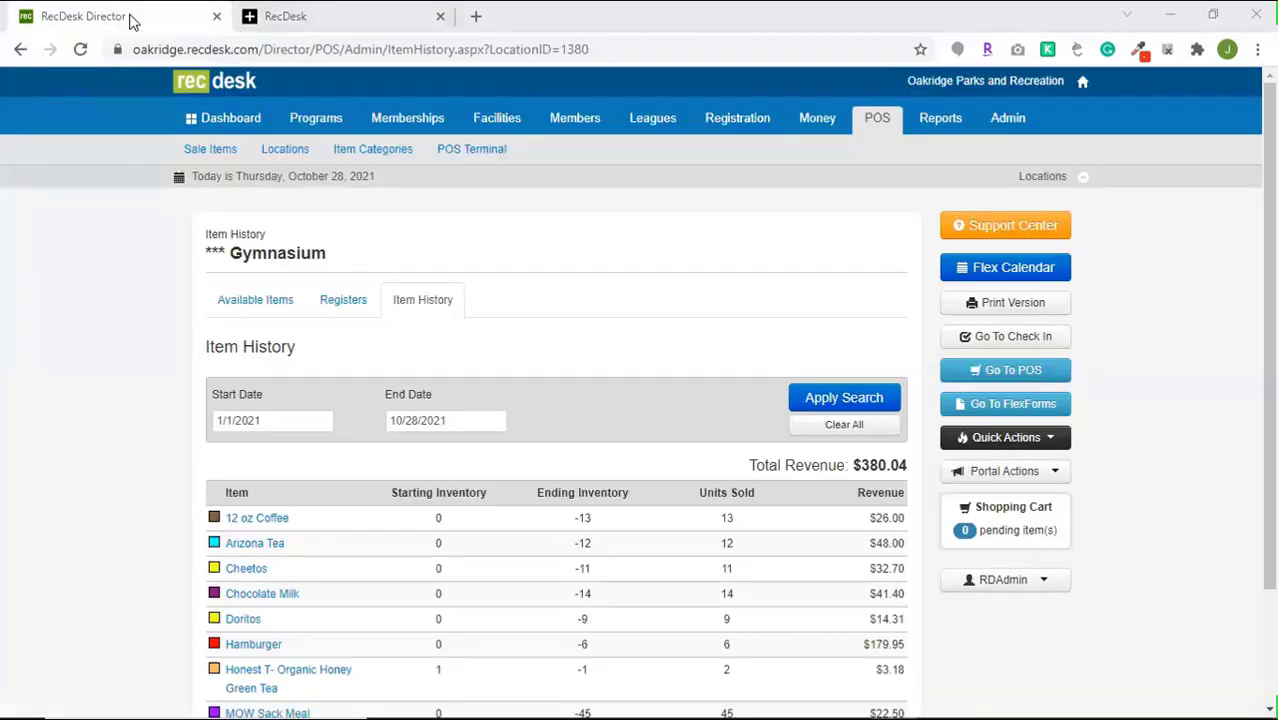